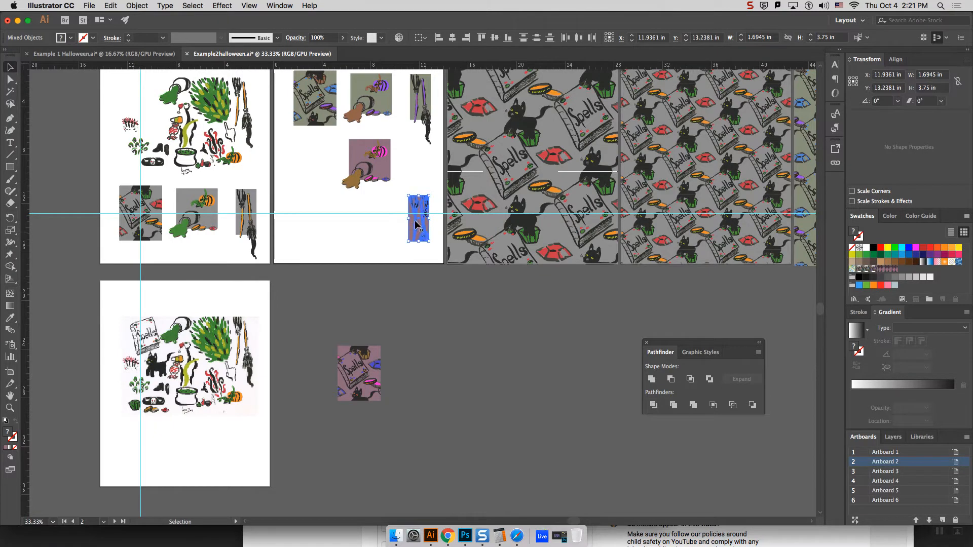
Step: Move the purple broom tile off the second artboard to the empty canvas beside the Spells tile
left_click_drag(424, 236, 440, 394)
left_click(403, 336)
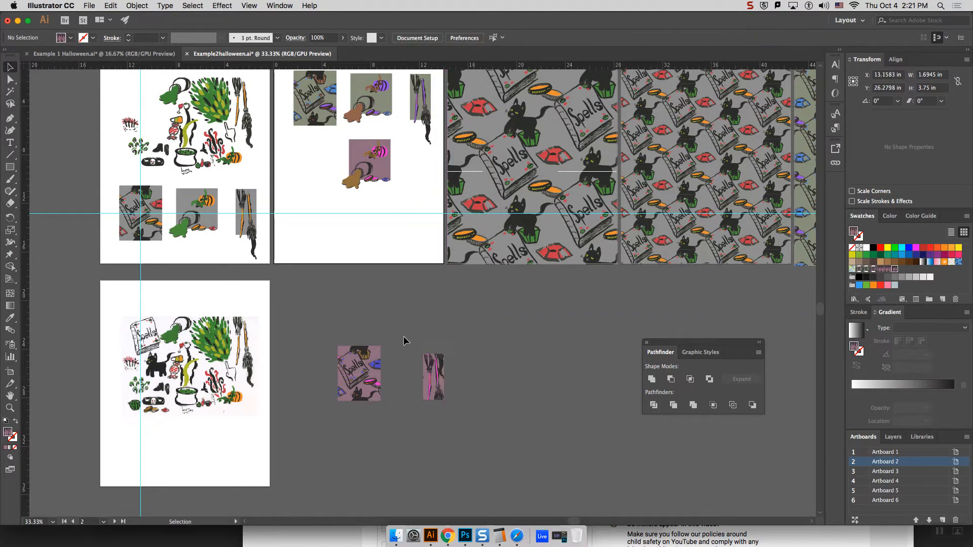
Step: Move the compound path lying over the purple Spells tile away from it and delete it
left_click(374, 379)
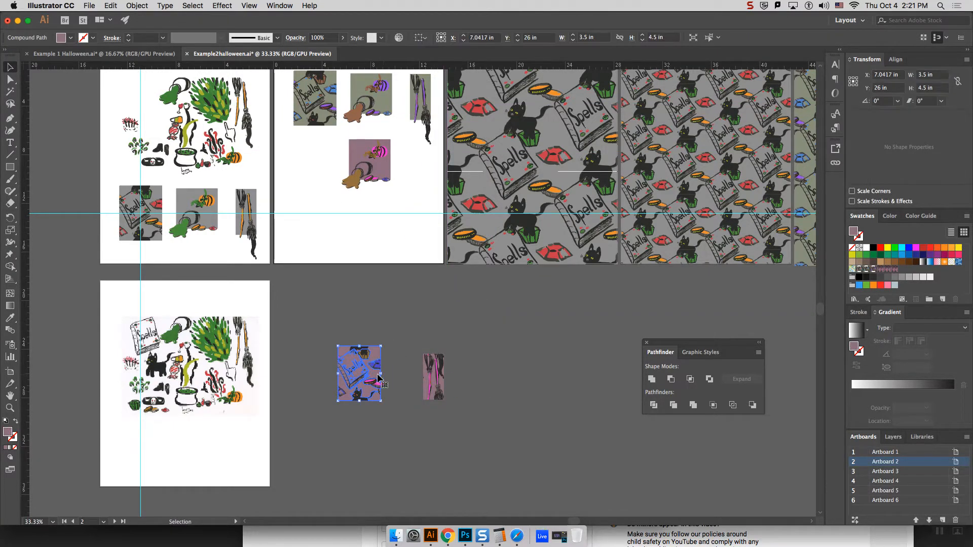
left_click(384, 374)
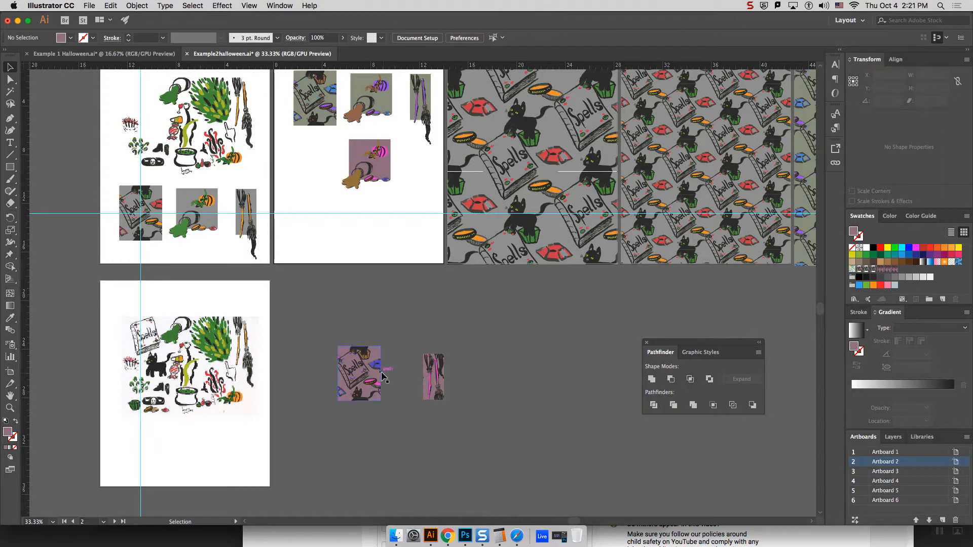
left_click(379, 374)
left_click(390, 364)
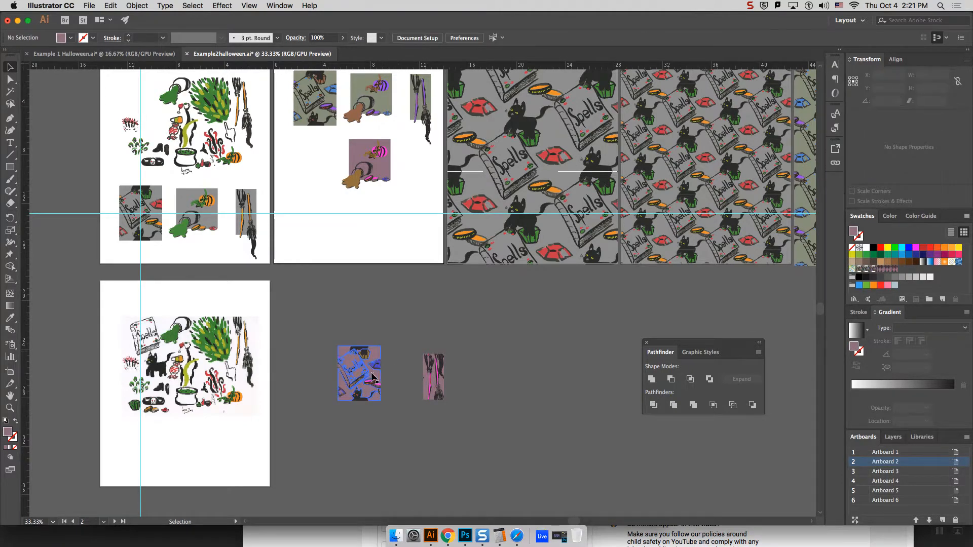
left_click(375, 375)
left_click_drag(375, 375, 413, 303)
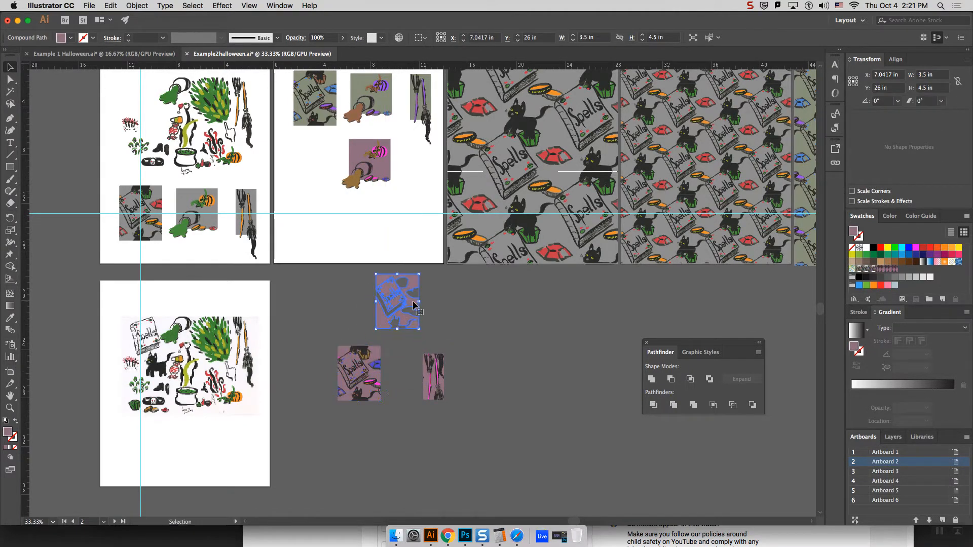
key("Delete")
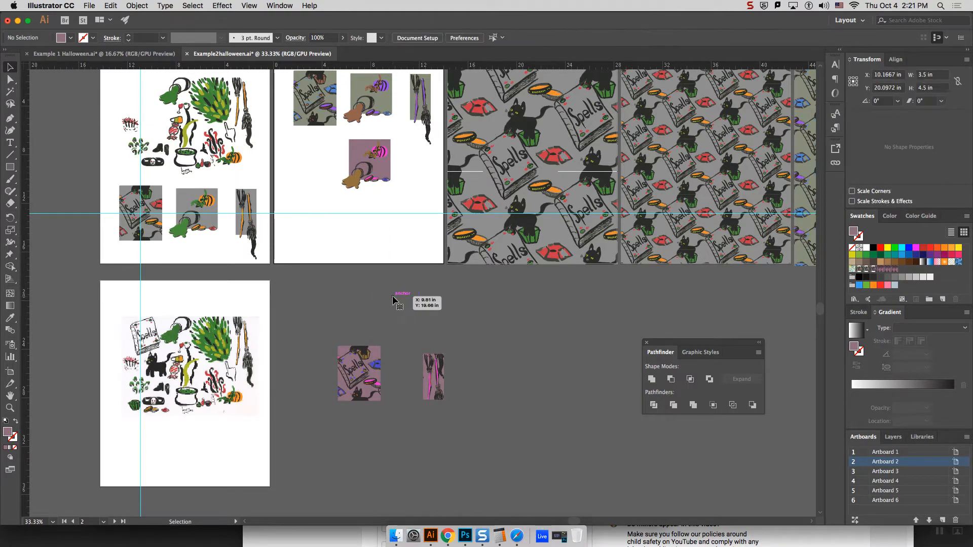
Step: Create an artboard fitted to the 3.5 × 4.5 in purple Spells tile
left_click(377, 361)
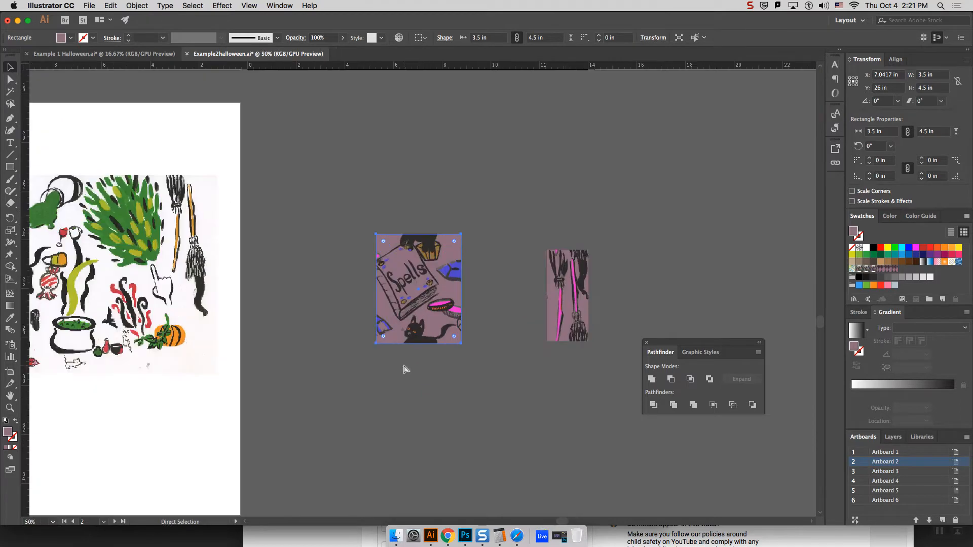
key("super+equal")
key("super+equal")
key("super+equal")
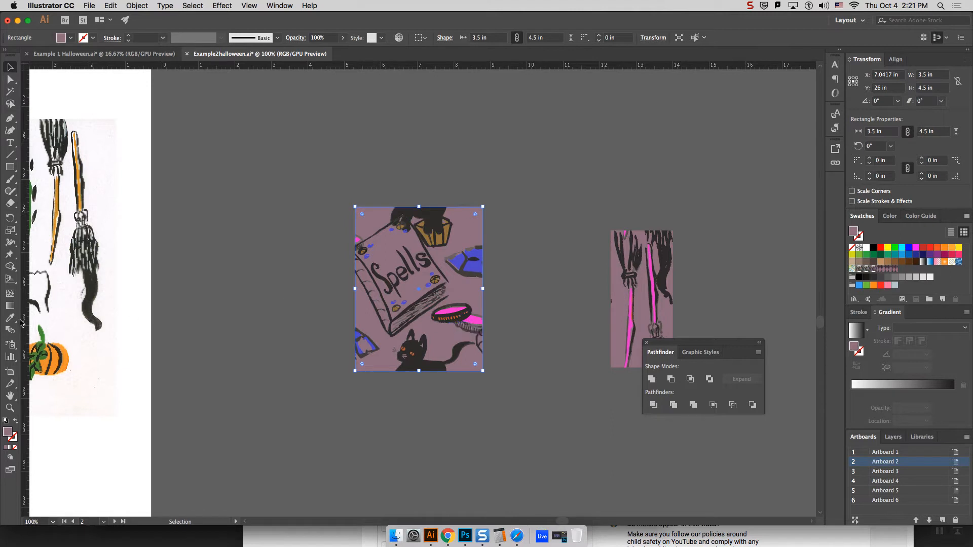
left_click(10, 374)
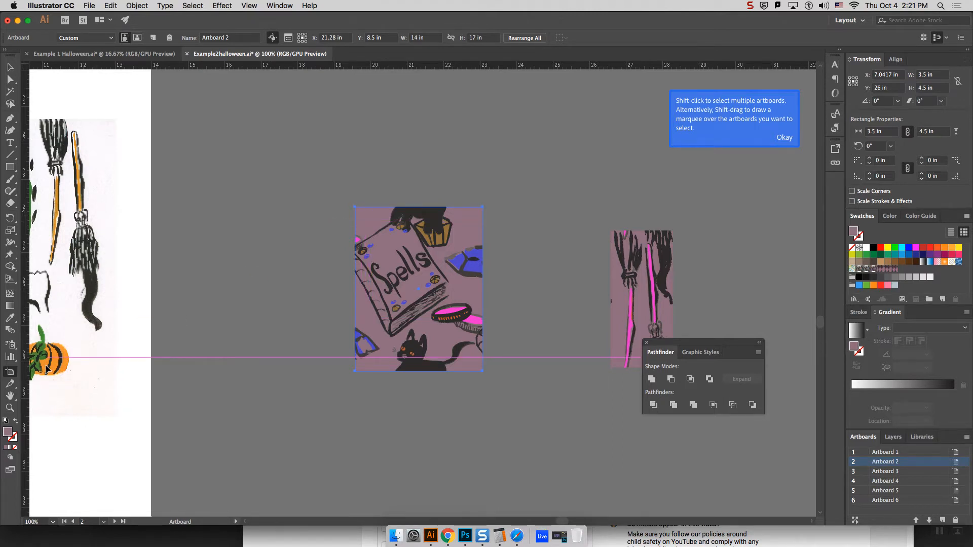
left_click(376, 222)
left_click(376, 221)
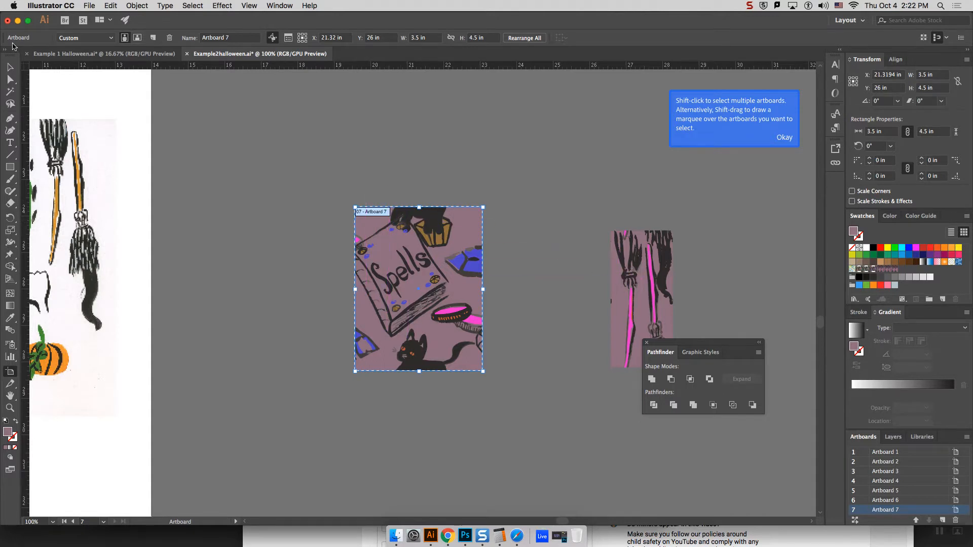
left_click(10, 68)
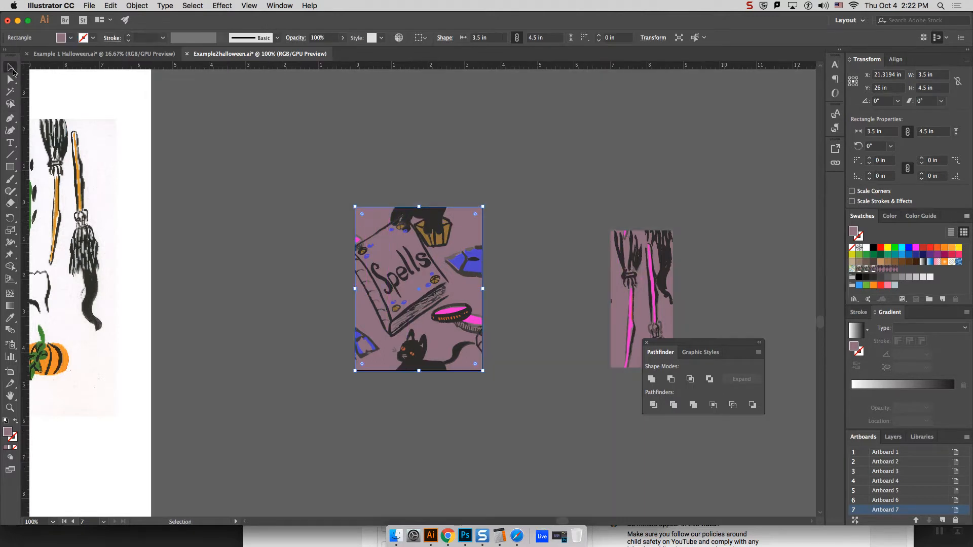
Step: Clear the Pathfinder panel away from the purple broom tile and create an artboard fitted to that tile
left_click(620, 315)
left_click_drag(702, 343, 744, 433)
left_click(689, 301)
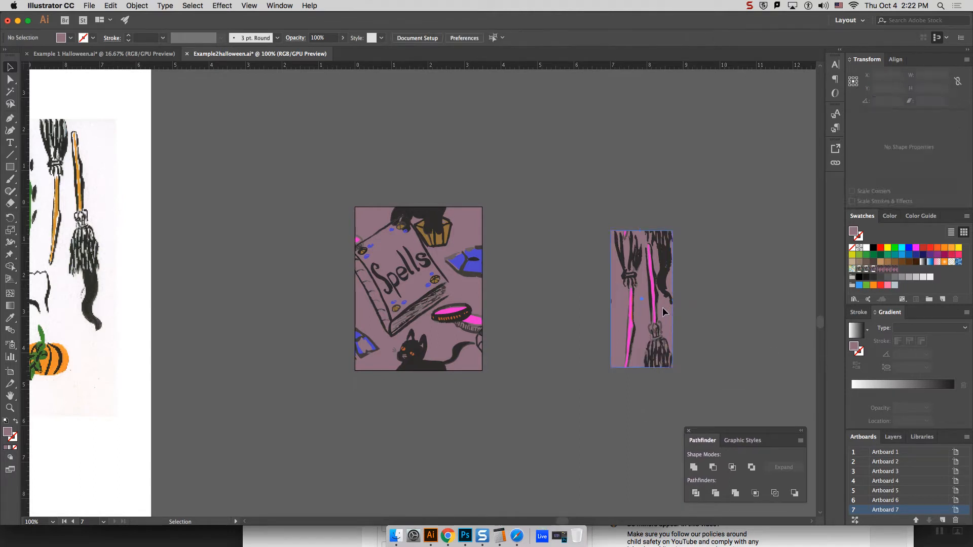
left_click(663, 309)
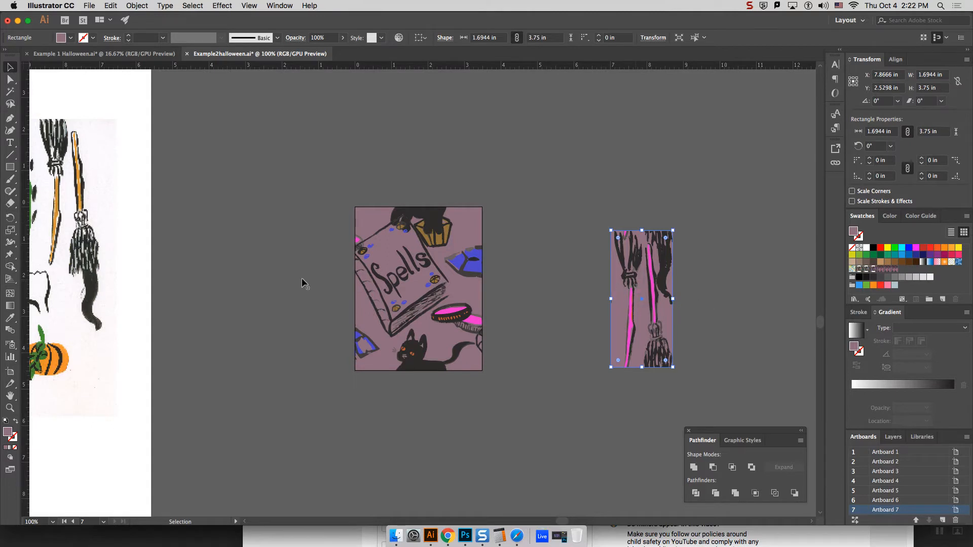
left_click(10, 372)
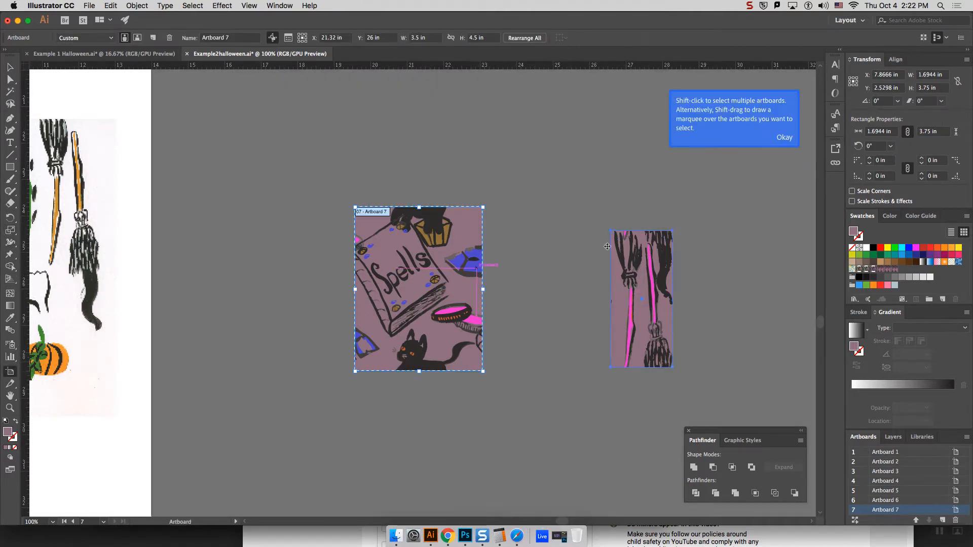
left_click(624, 287)
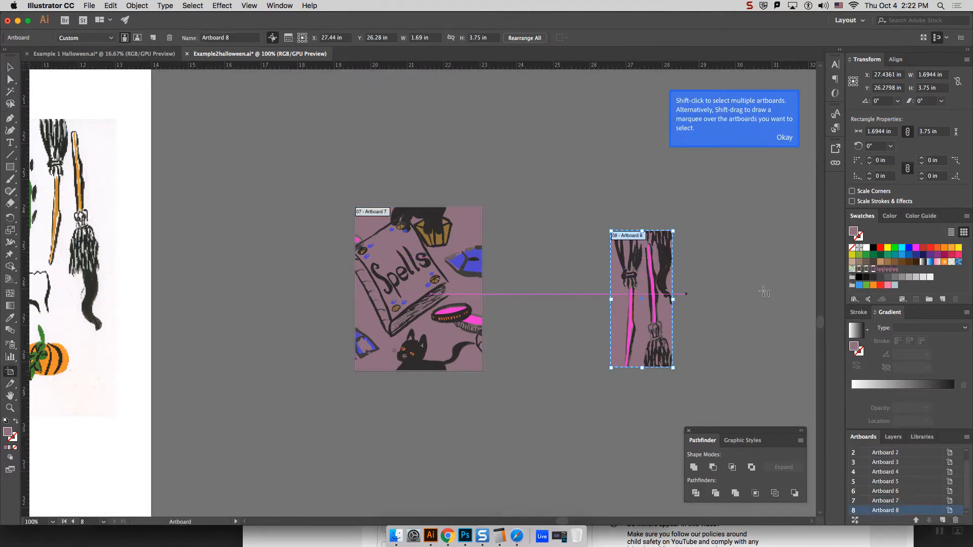
left_click(10, 67)
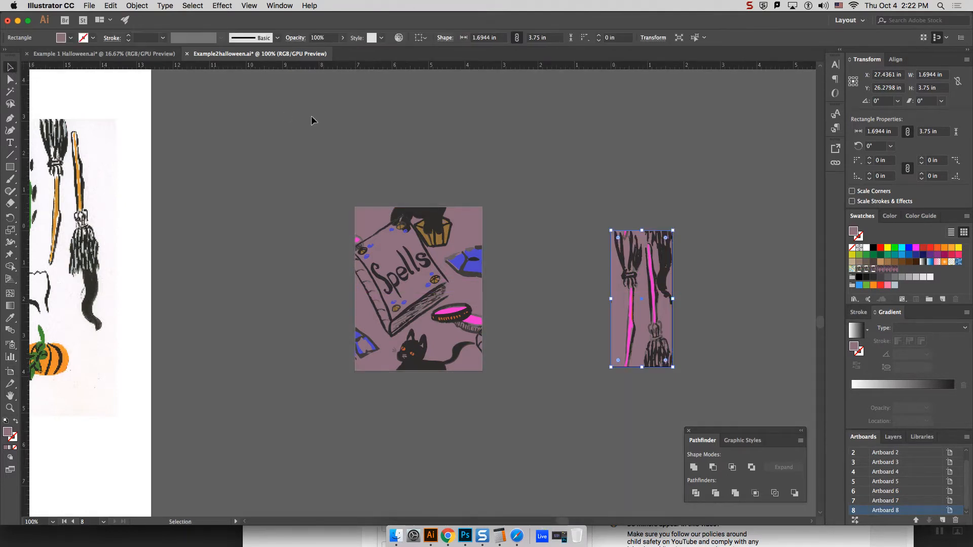
Step: Select the purple Spells tile and check its width and height
left_click(604, 188)
left_click(460, 230)
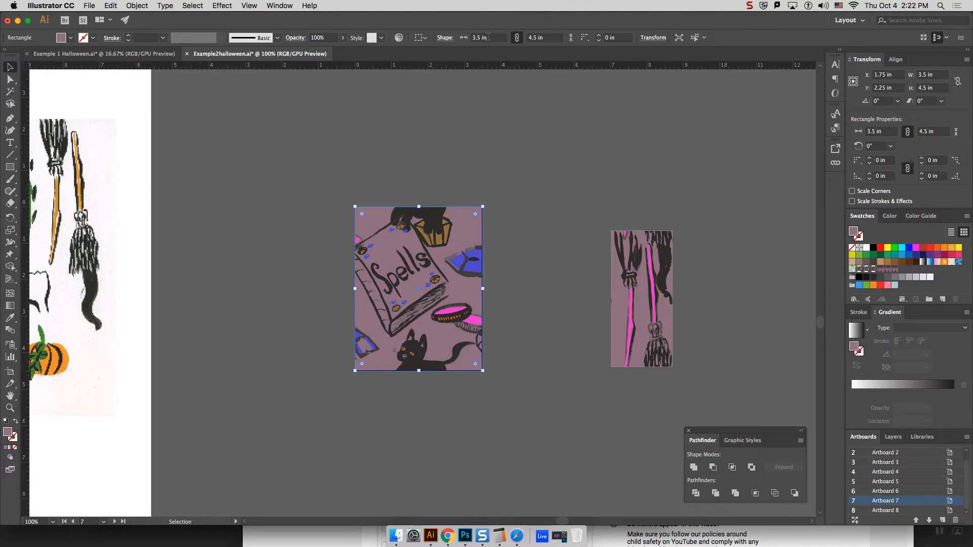
left_click(517, 38)
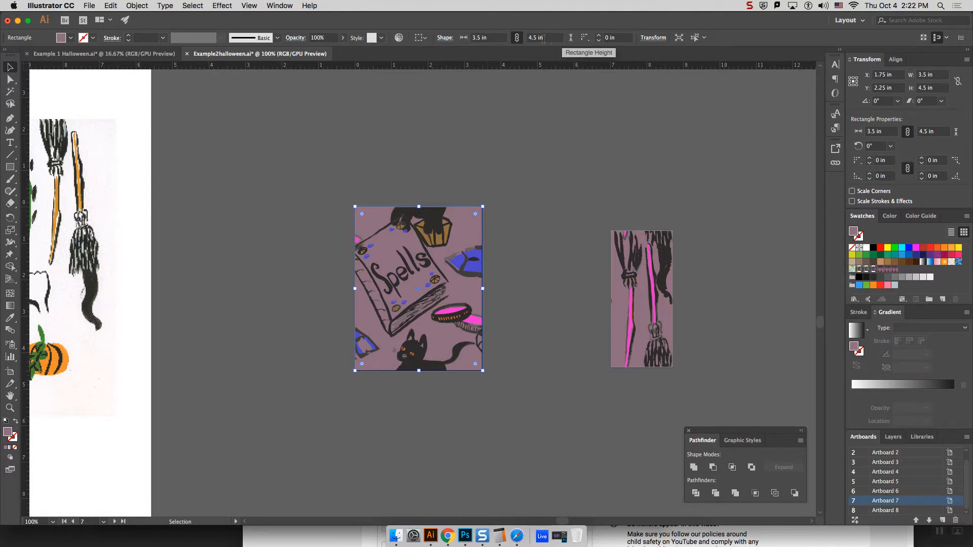
Step: Set up a PNG export that uses artboards and limit its range to artboard 7
left_click(10, 372)
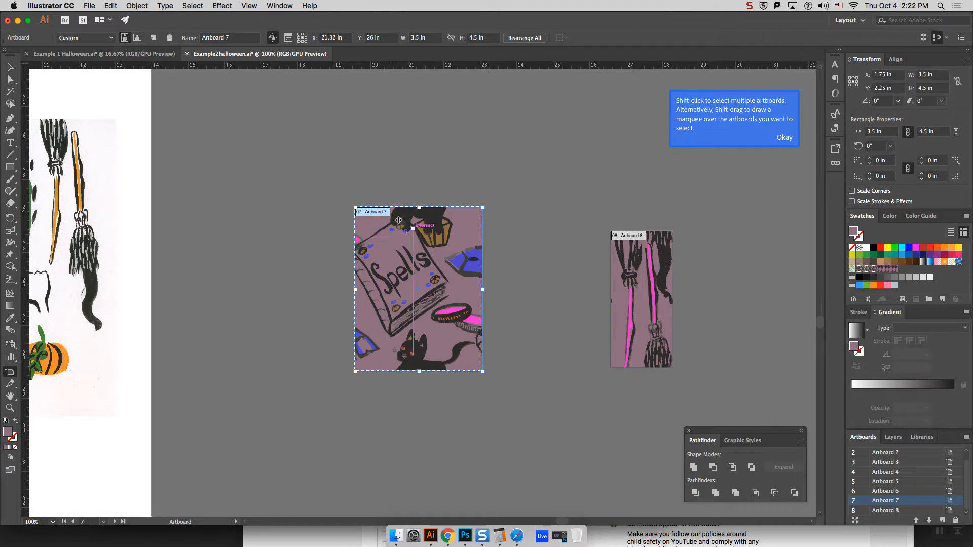
left_click(76, 5)
mouse_move(85, 6)
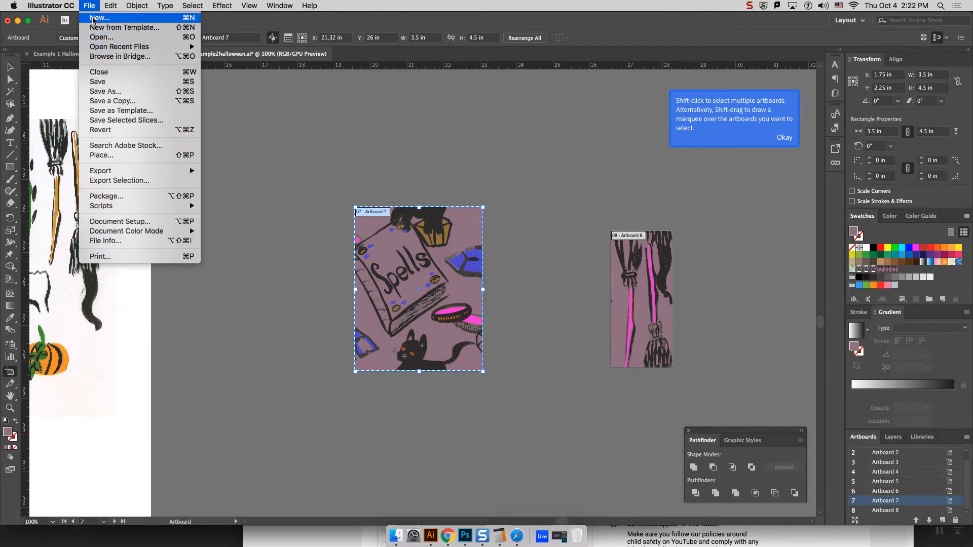
mouse_move(159, 171)
left_click(276, 181)
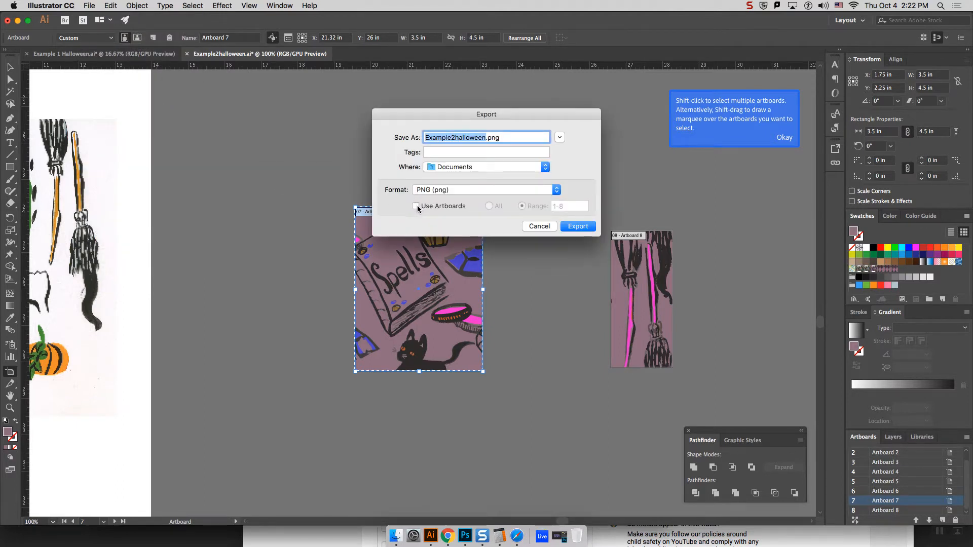
left_click(416, 206)
left_click_drag(502, 115, 499, 59)
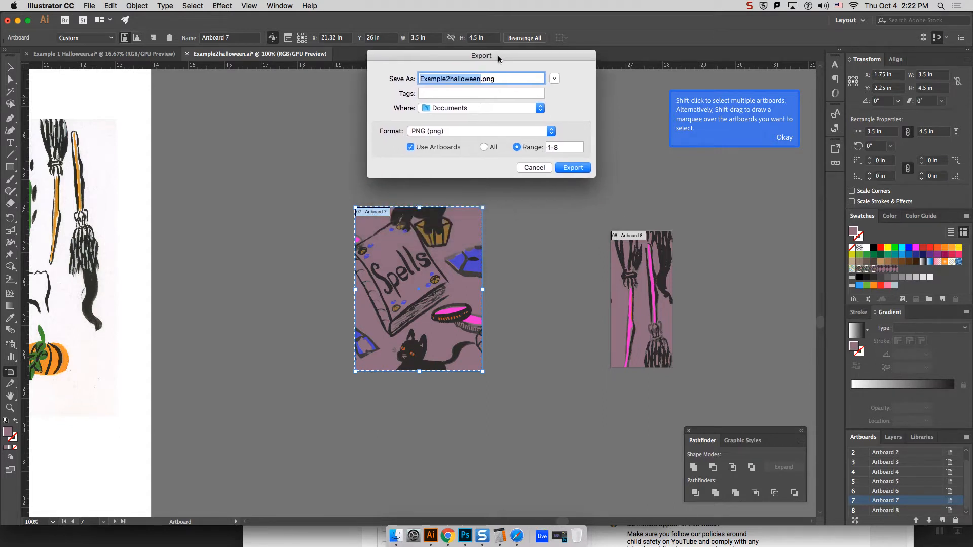
left_click_drag(556, 148, 536, 145)
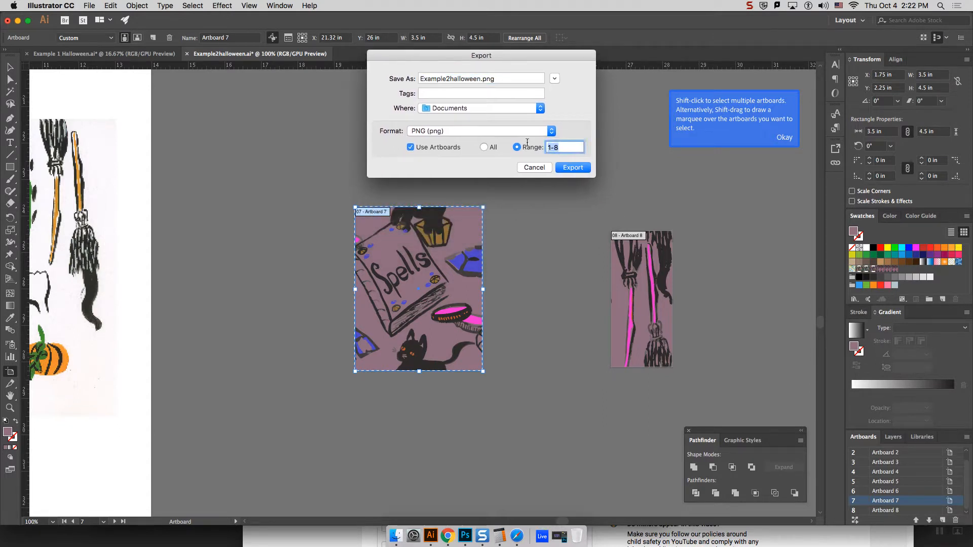
type("78")
key("BackSpace")
Step: Name the export file "Halloween Cat - Half Drop - Single Tile"
left_click_drag(479, 81, 396, 81)
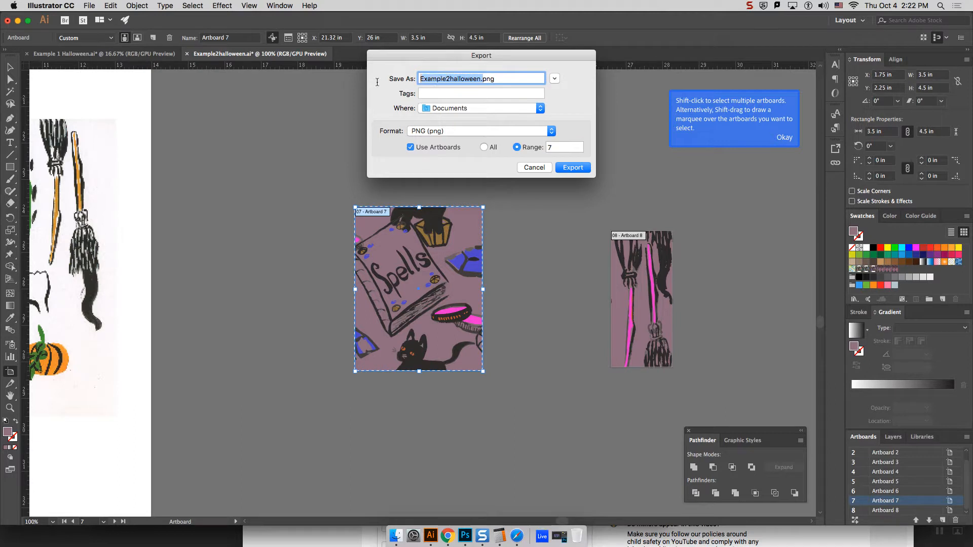
left_click(482, 80)
left_click_drag(484, 80, 413, 83)
left_click(483, 79)
left_click_drag(481, 79, 412, 80)
type("Hallow")
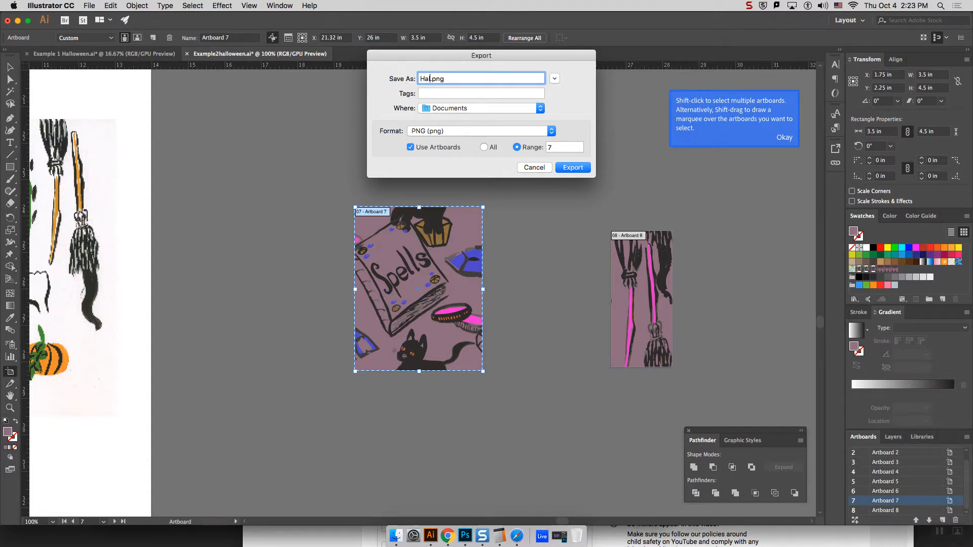
type("een ")
type("Cat")
type(" - Single ")
type("Tile")
type("- Half ")
type("Drop")
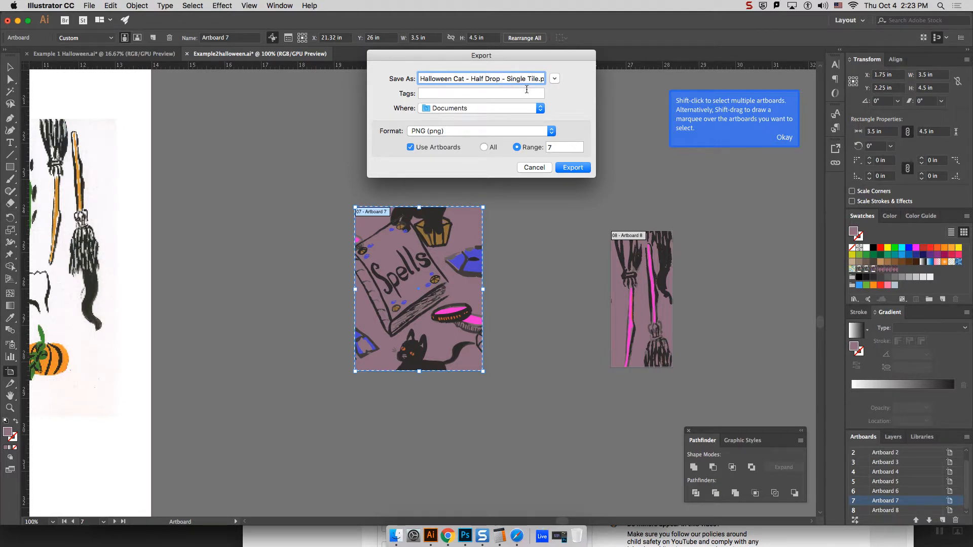
left_click_drag(539, 78, 419, 79)
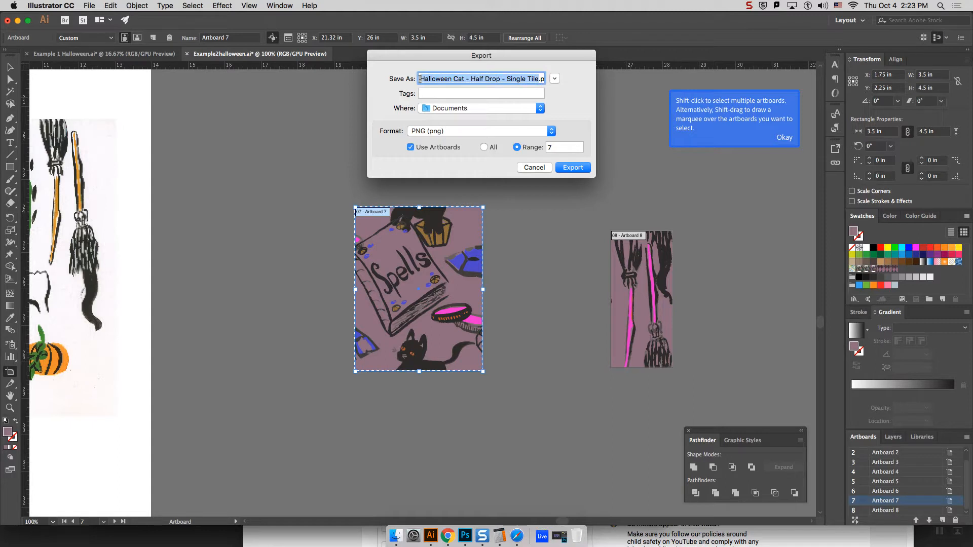
left_click(432, 79)
Step: Keep PNG (png) as the file format and start the export to the Documents folder
left_click(442, 133)
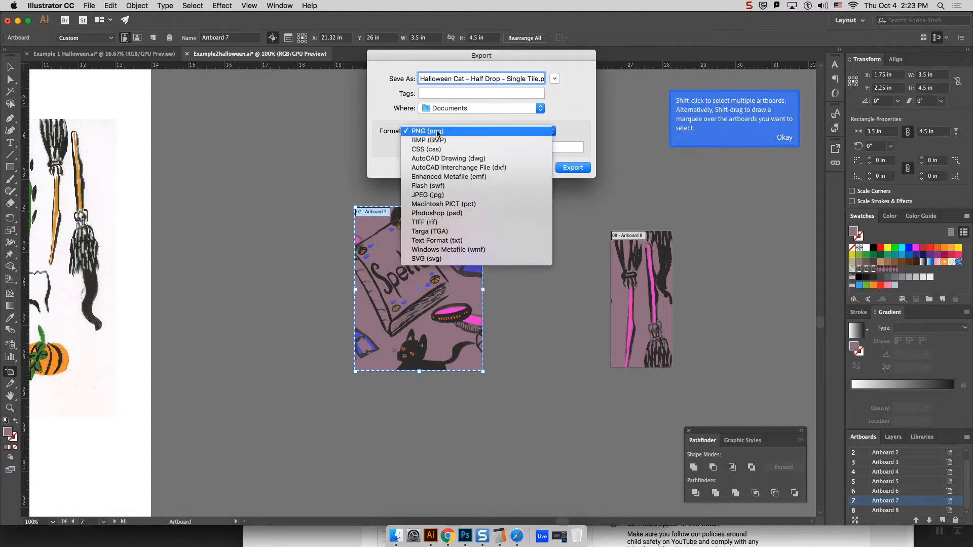
left_click(582, 126)
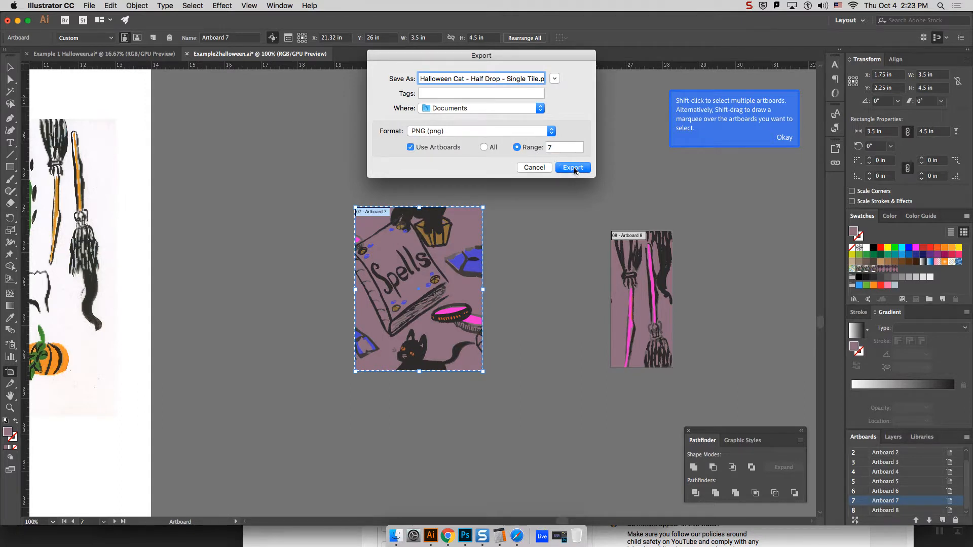
left_click(573, 167)
Step: Complete the PNG export with High (300 ppi) resolution, anti-aliasing None and a transparent background
left_click_drag(492, 189, 527, 75)
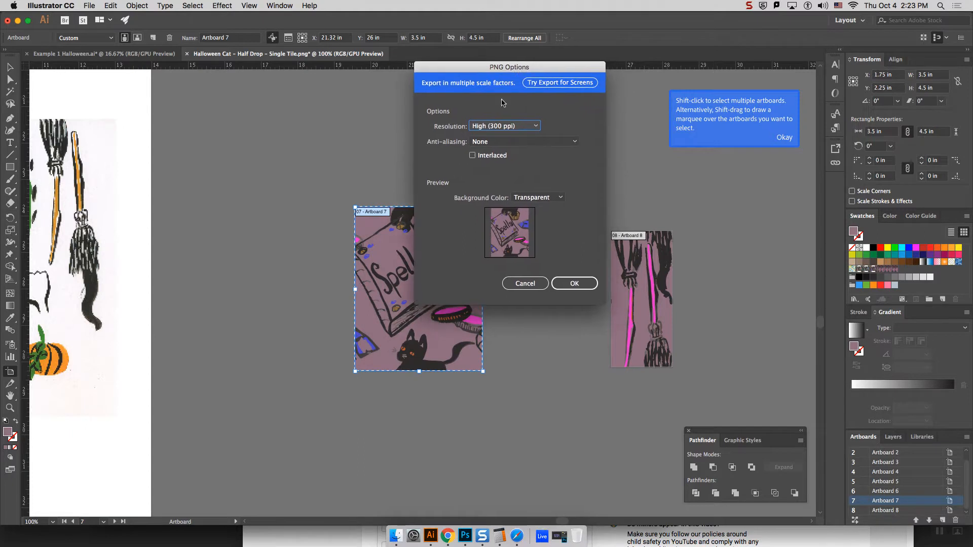
left_click(500, 129)
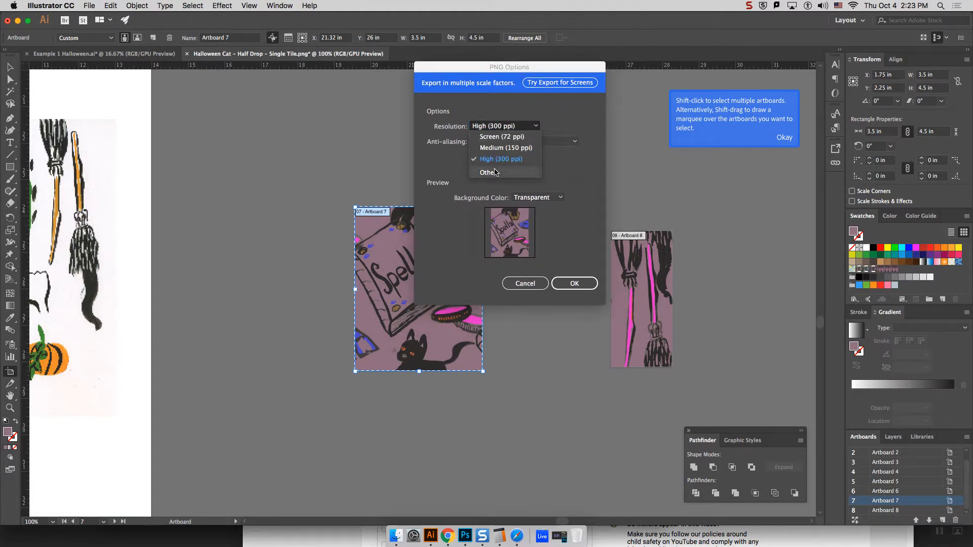
left_click(509, 160)
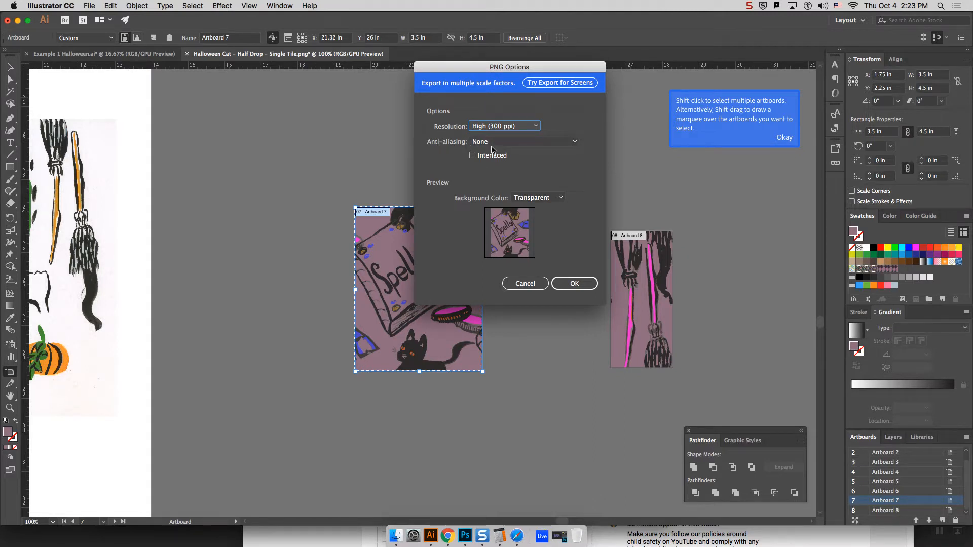
key("Tab")
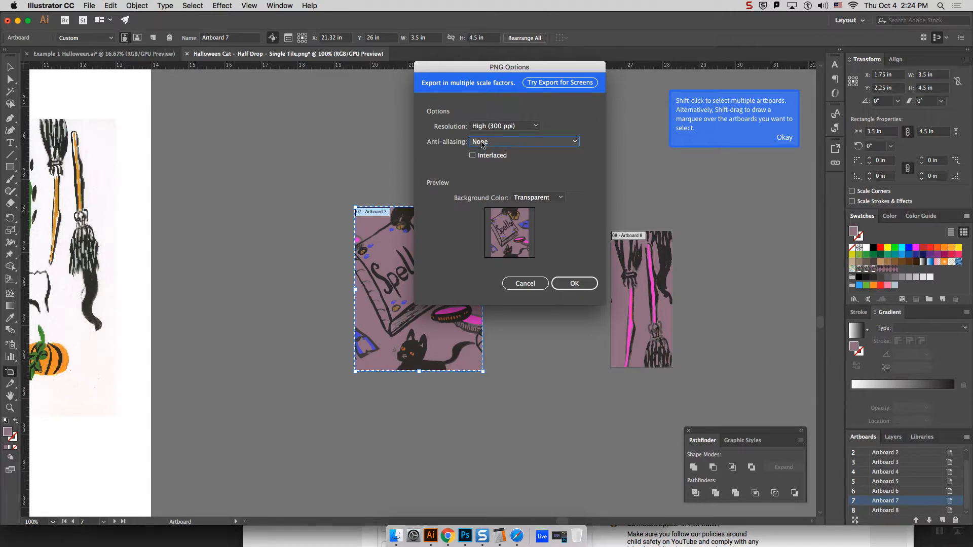
left_click(484, 142)
left_click(484, 142)
left_click(574, 284)
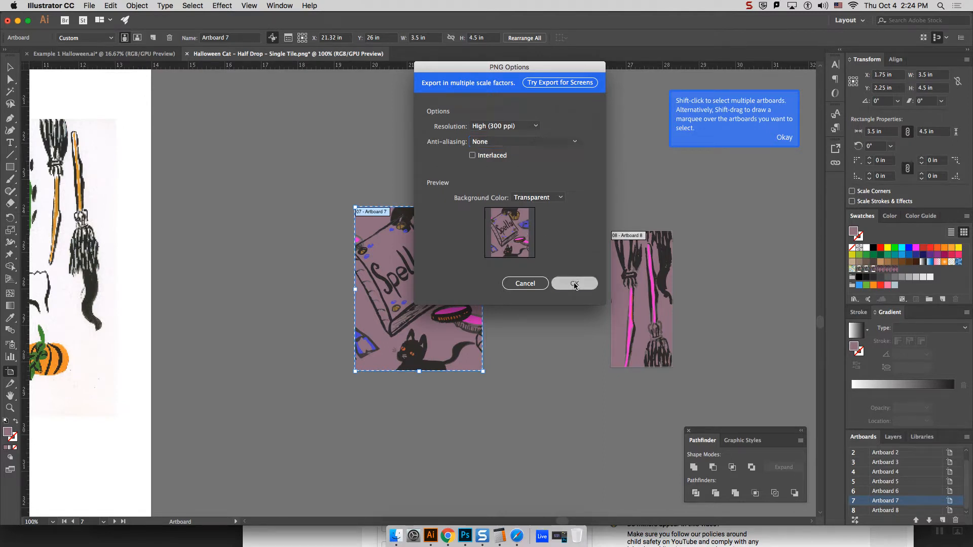
left_click(10, 67)
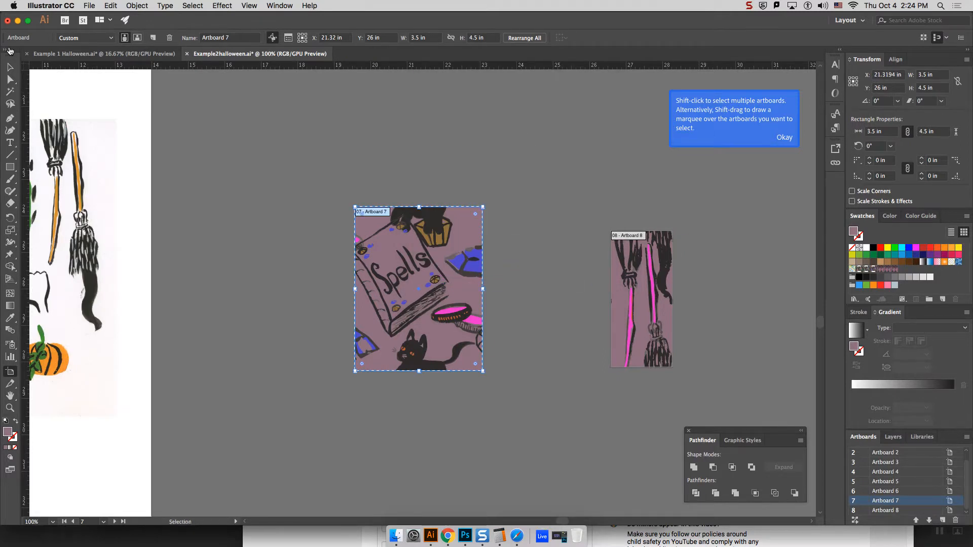
left_click(94, 7)
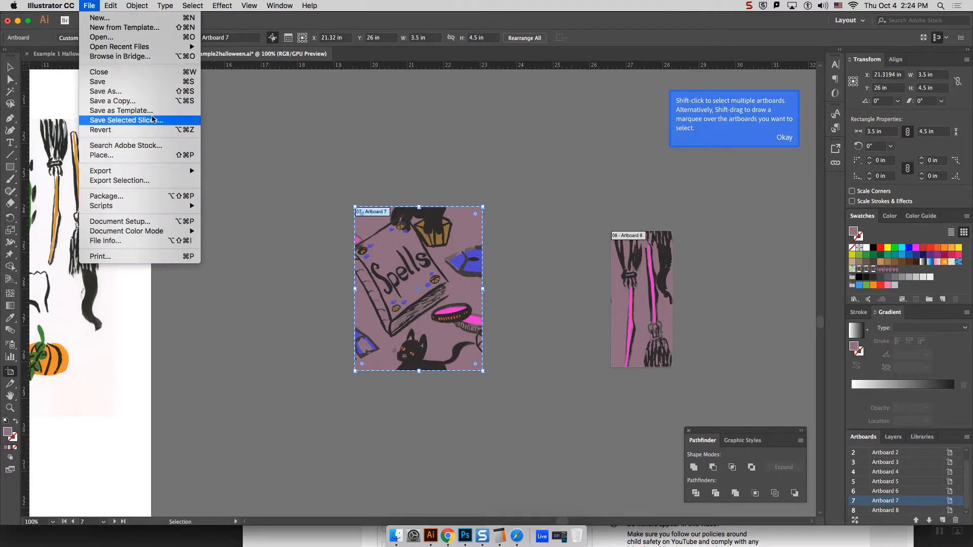
mouse_move(140, 173)
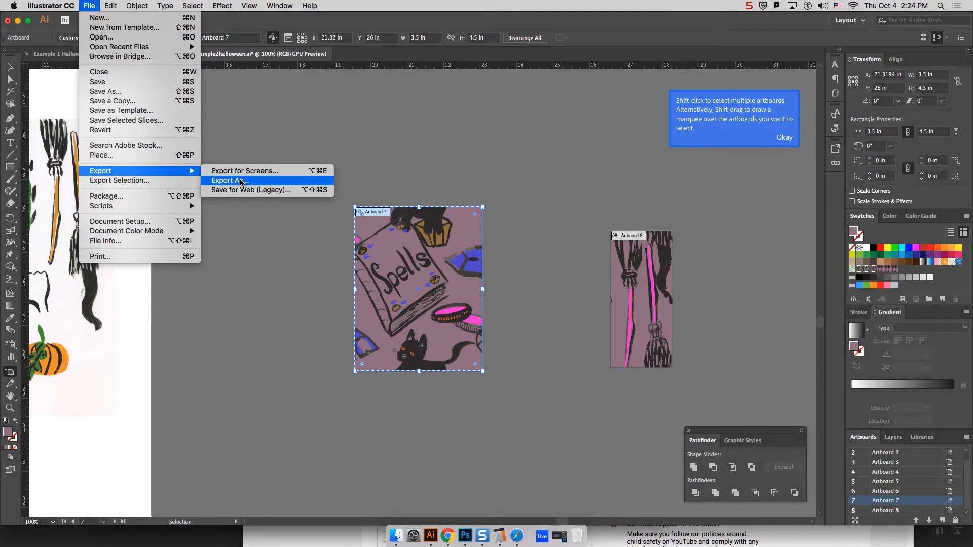
left_click(304, 182)
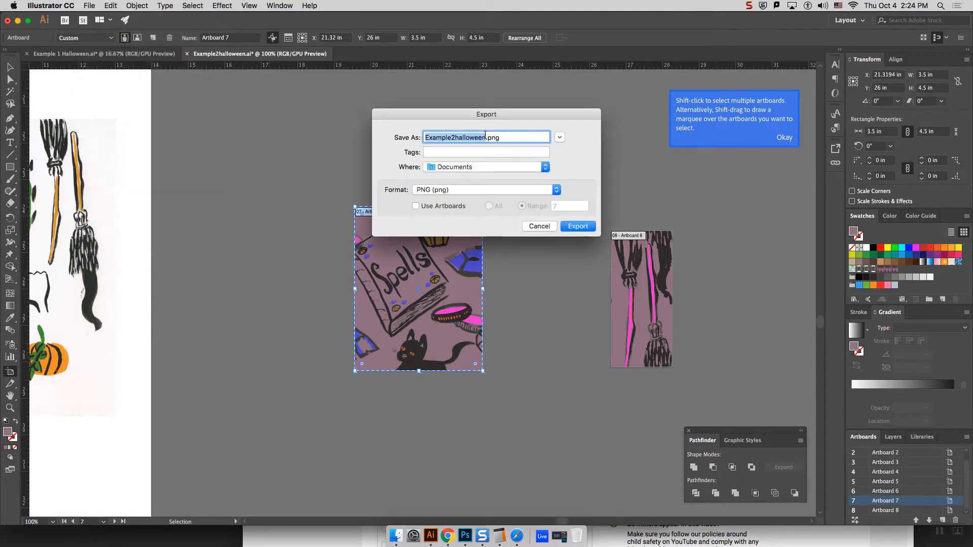
type("Hallowee")
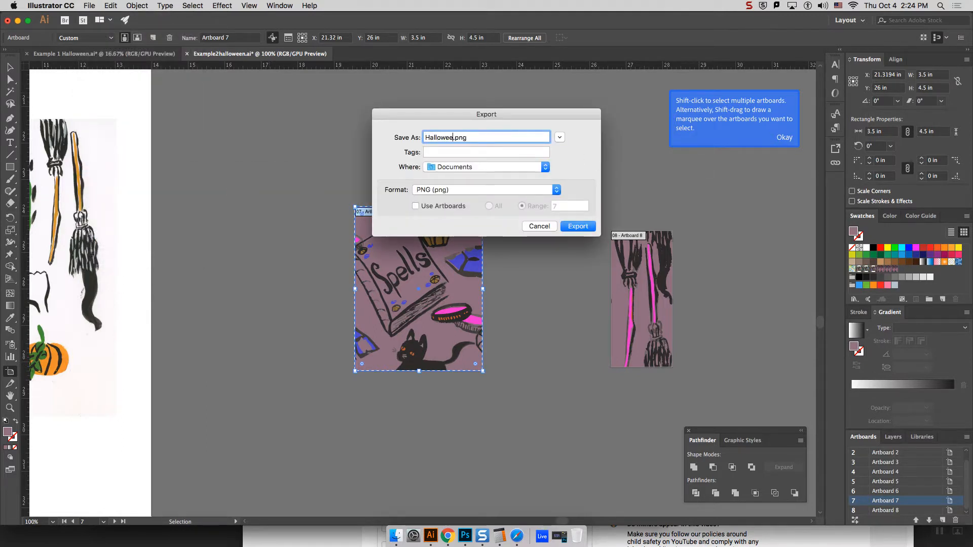
type("n 2 - Straigt")
key("BackSpace")
key("BackSpace")
type("ht Repeat - ")
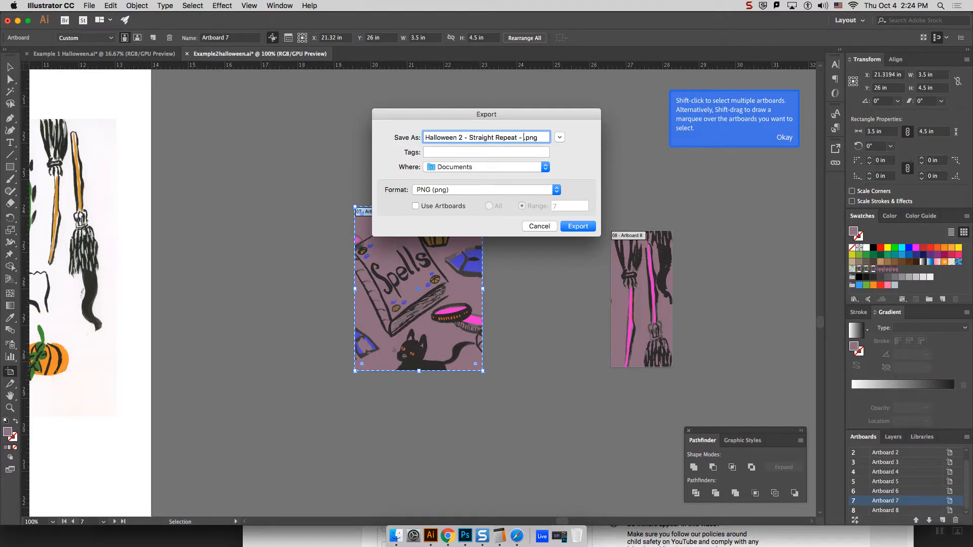
type("Single Tile")
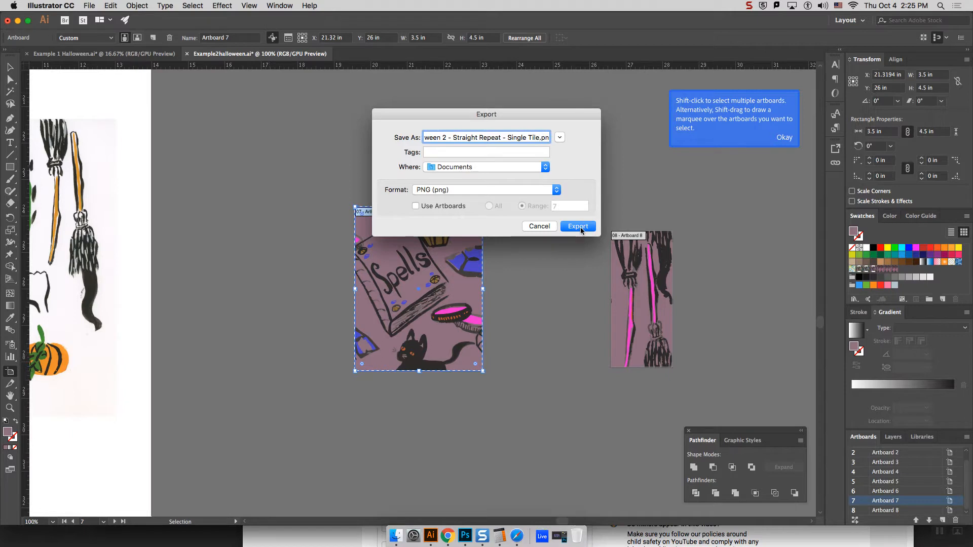
left_click(579, 226)
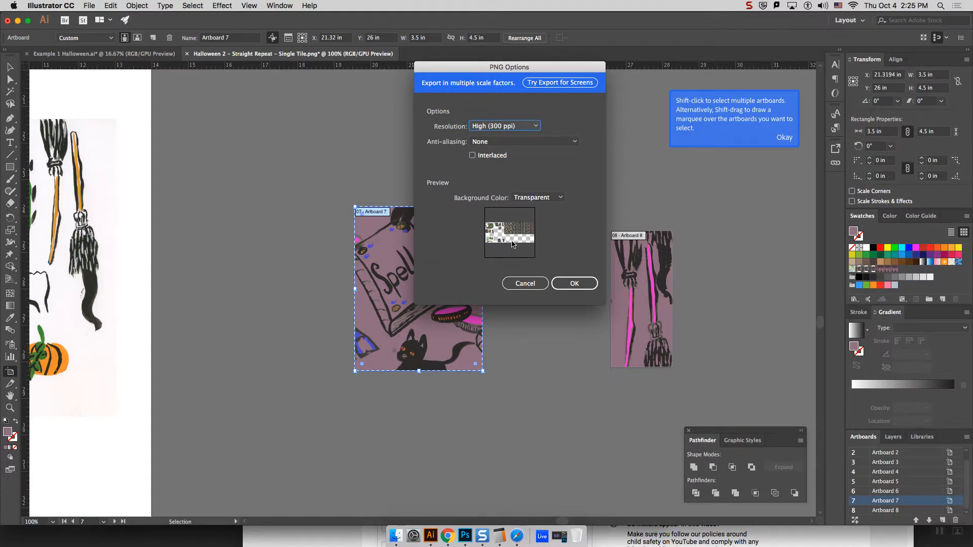
left_click(526, 284)
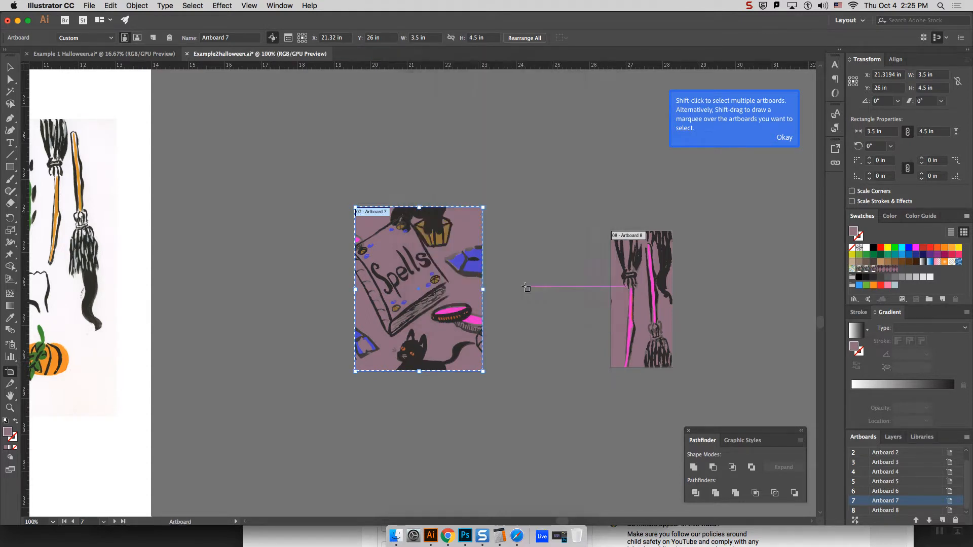
Step: Set up a new PNG export that uses artboards and limit its range to artboard 8
left_click(89, 5)
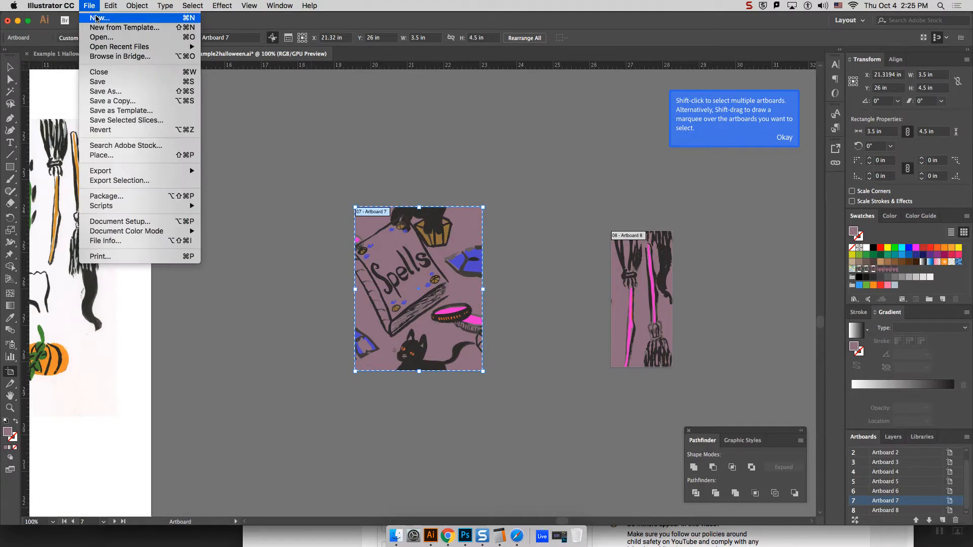
mouse_move(149, 171)
left_click(234, 180)
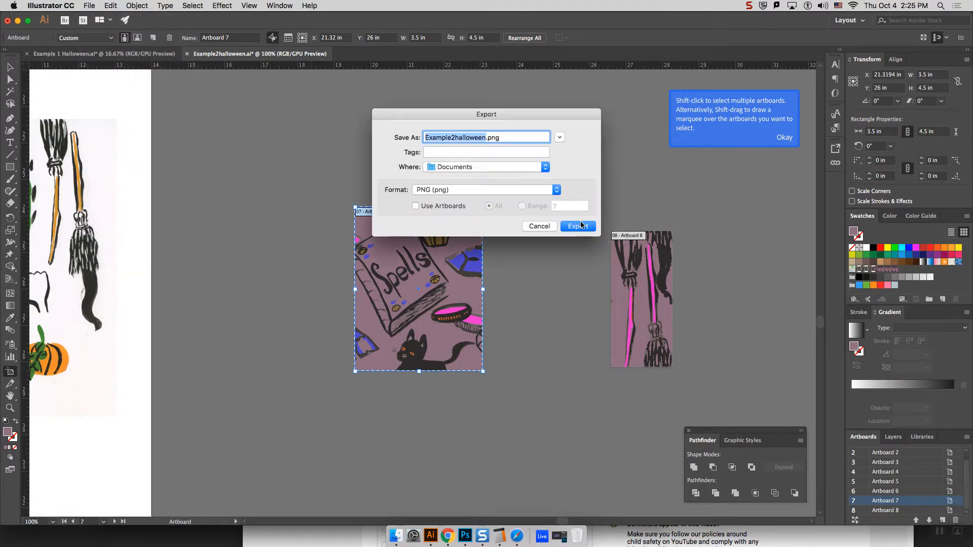
left_click(416, 206)
left_click(530, 206)
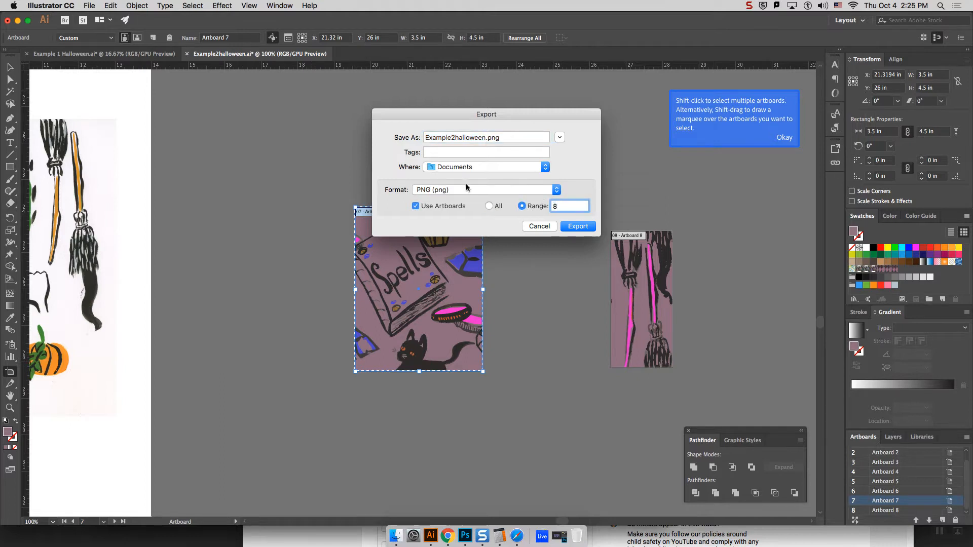
Step: Name the file "Halloween 2 brooms - straight repeat - tile" and export it to Documents as a High (300 ppi) PNG with a transparent background
left_click(487, 137)
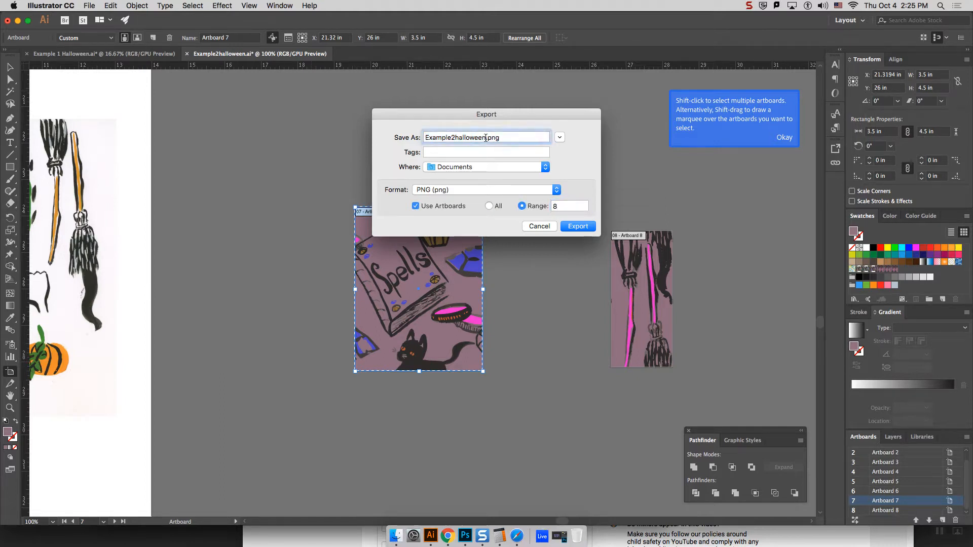
key("BackSpace")
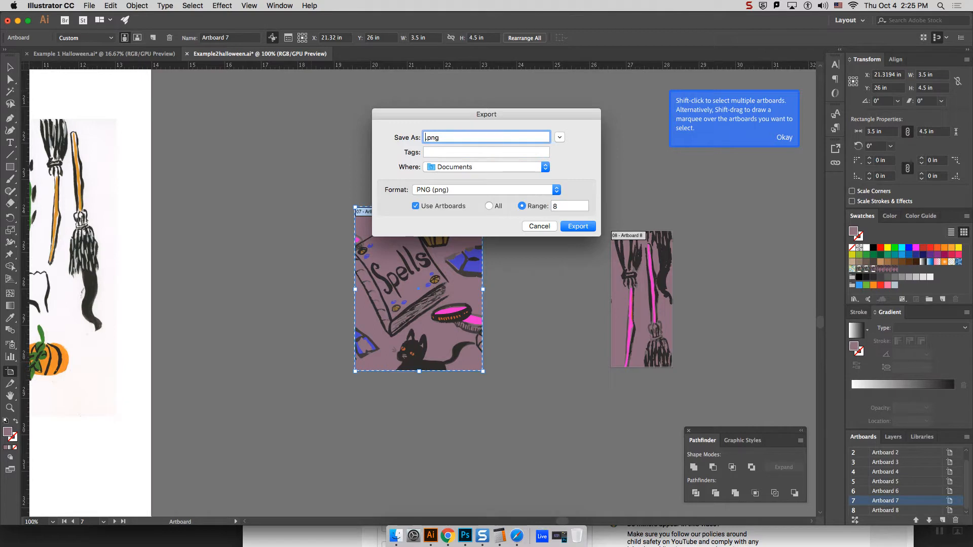
type("Sl")
key("BackSpace")
type("Halloween 2 brooms - single repeat")
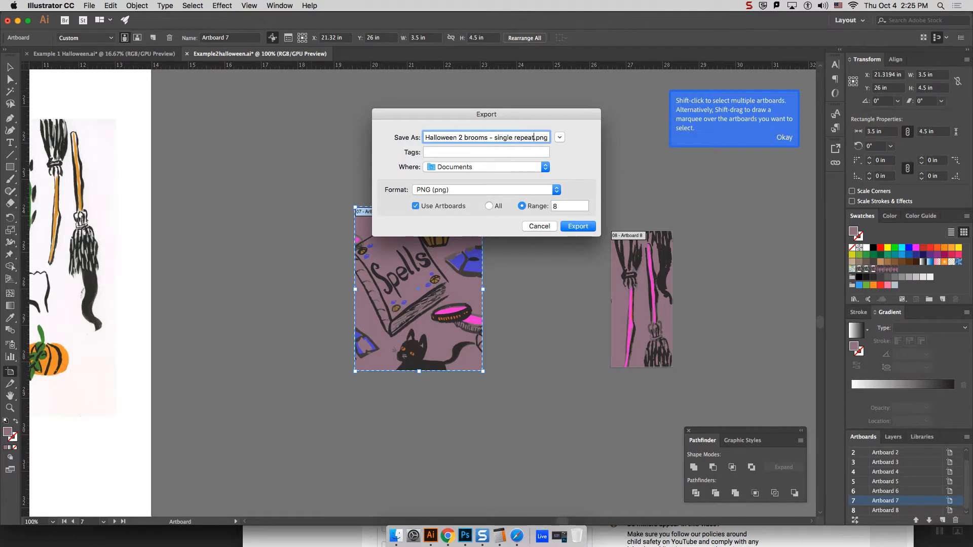
type(" - tile")
double_click(487, 137)
type("straight")
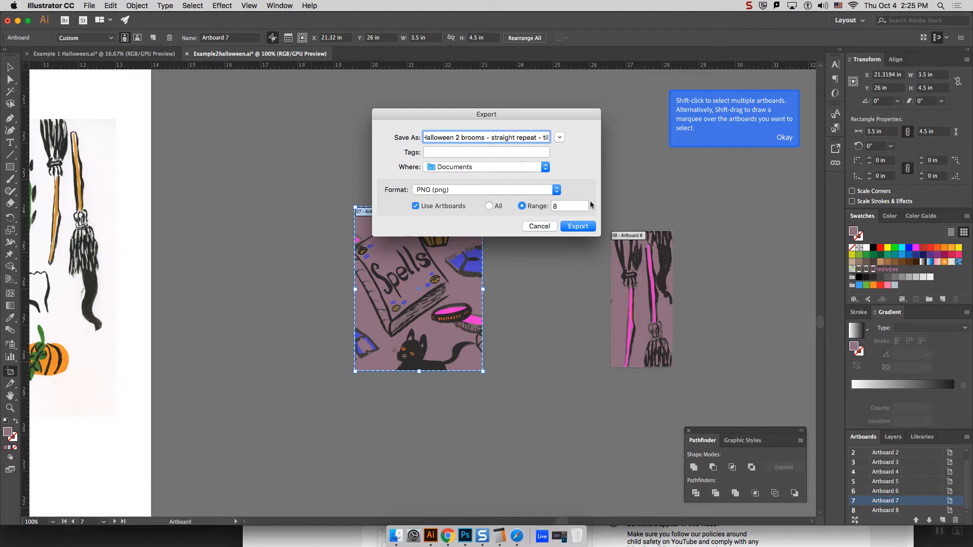
left_click(571, 231)
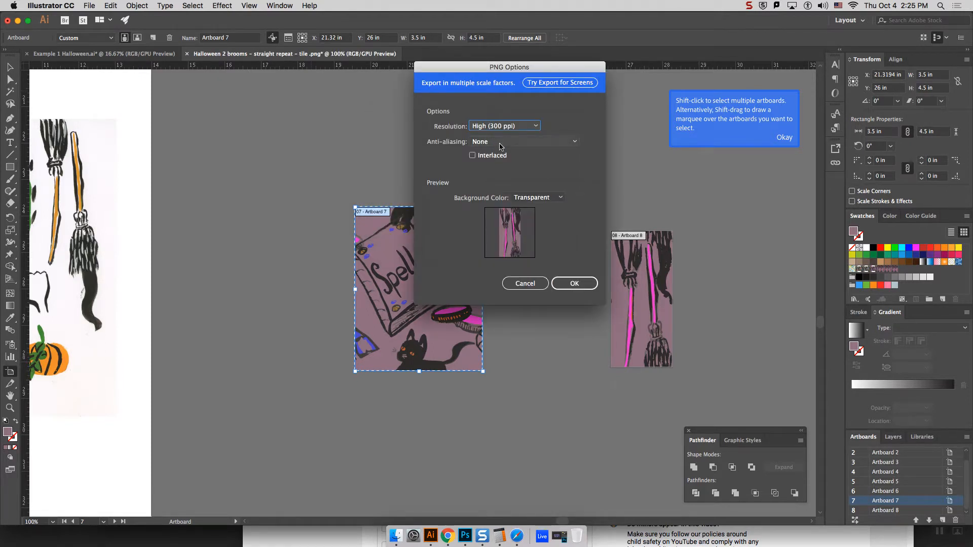
left_click(574, 286)
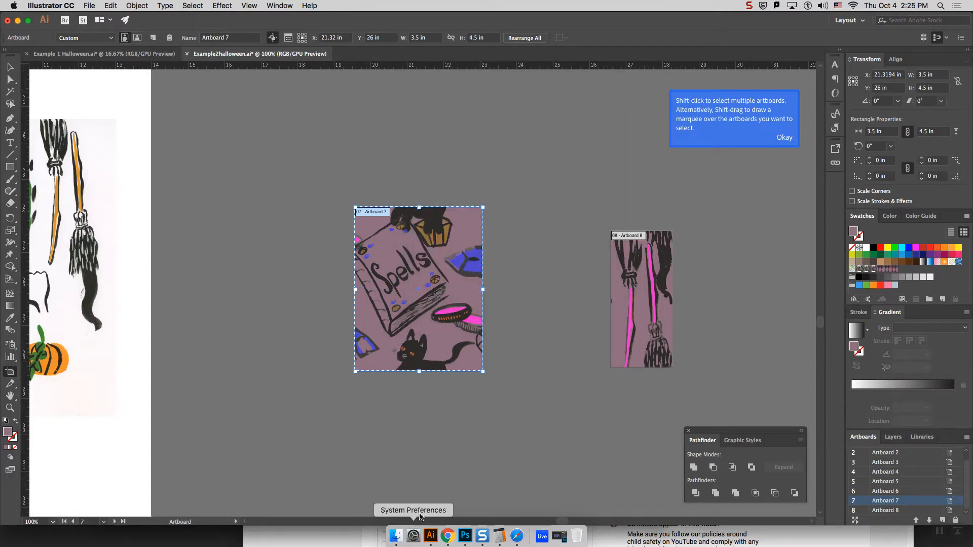
Step: Switch to Google Chrome and open spoonflower.com in a new tab
left_click(560, 537)
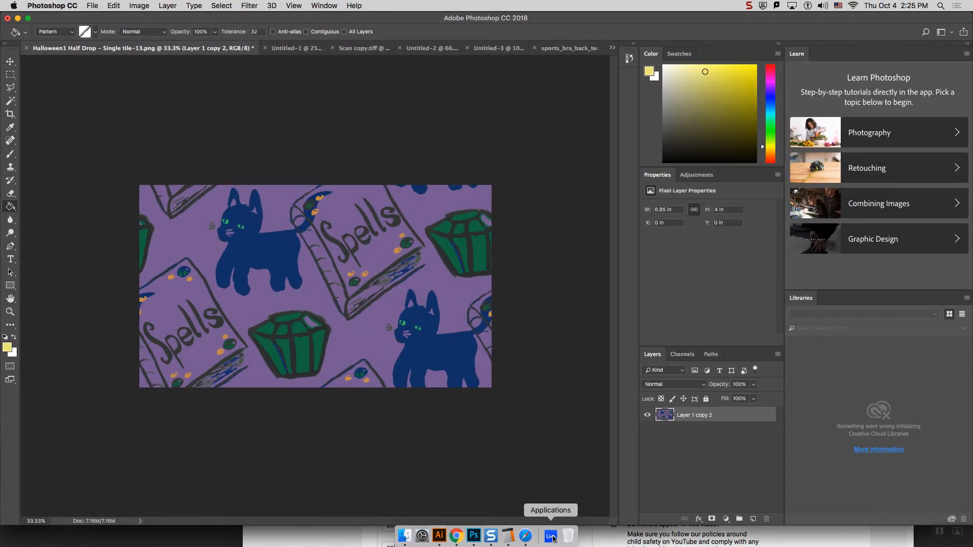
left_click(17, 18)
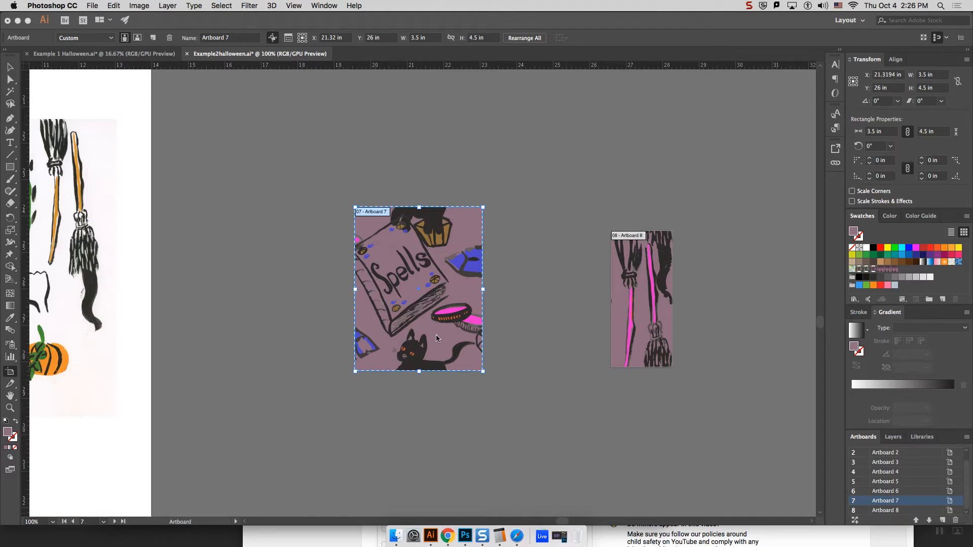
left_click(448, 536)
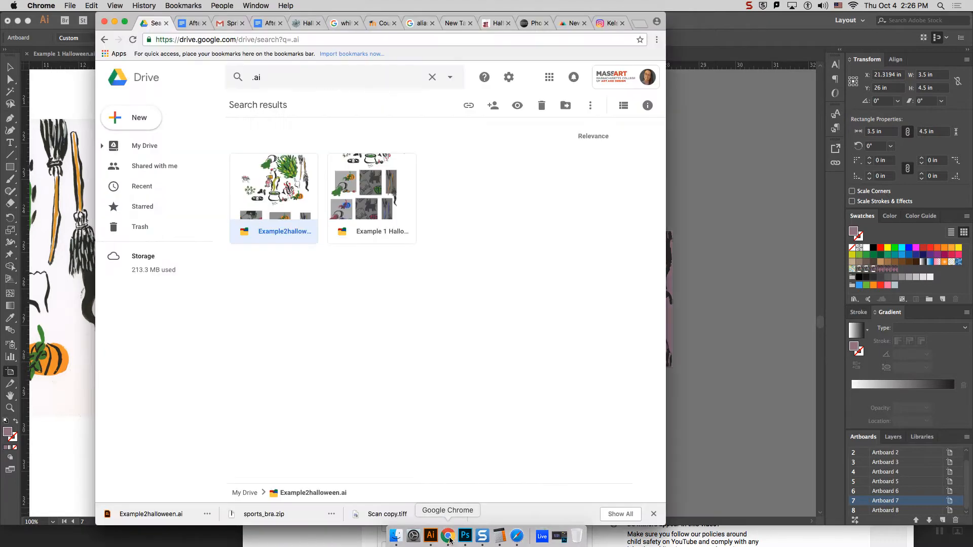
left_click(641, 23)
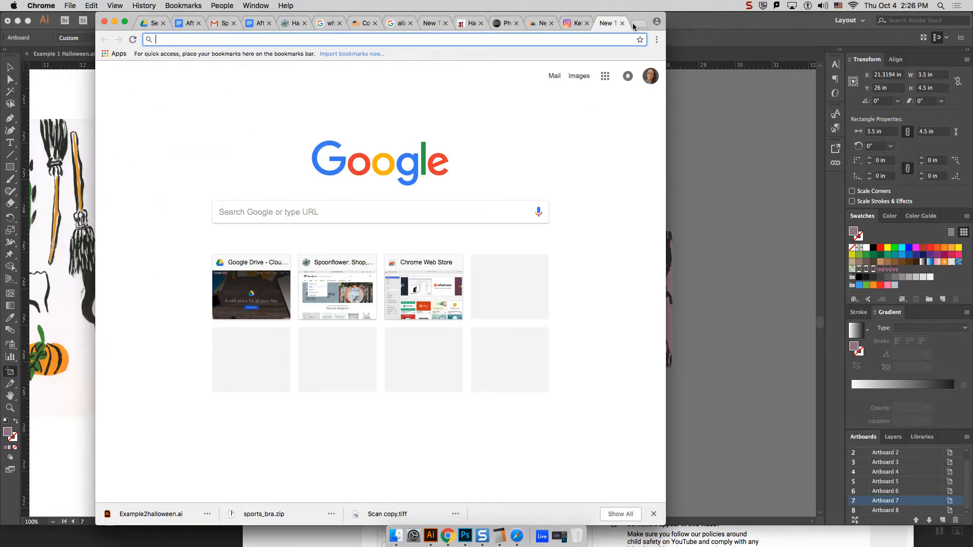
type("spoonflower.com")
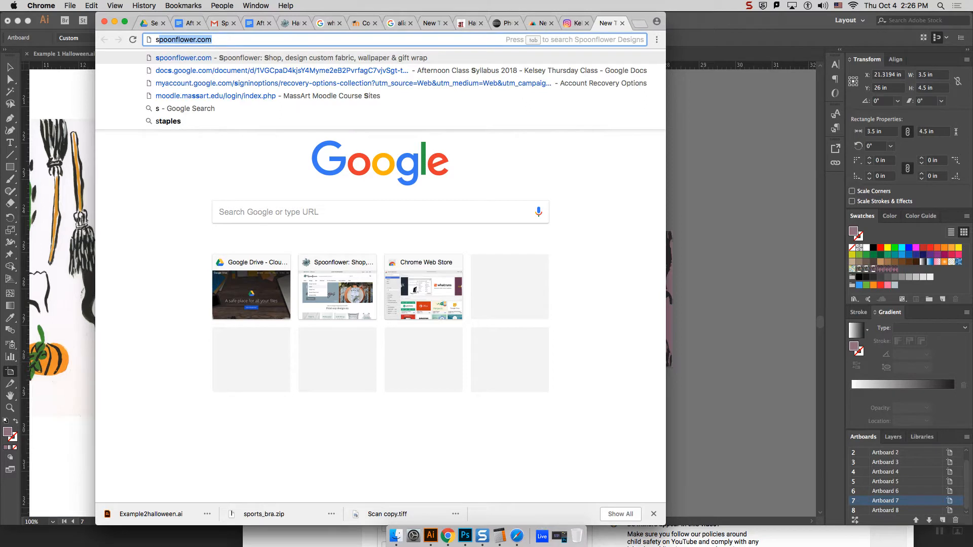
key("Return")
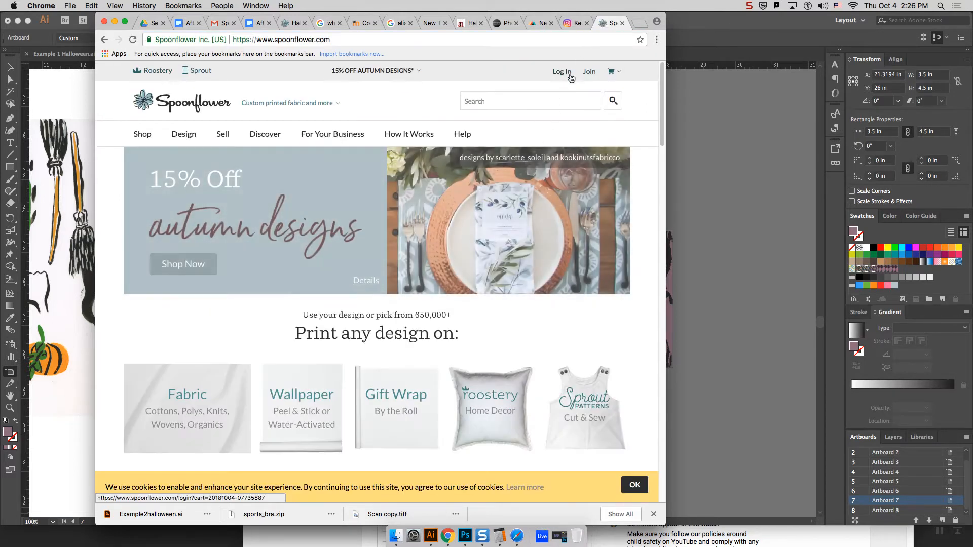
Step: Open Spoonflower's design upload page and choose "Halloween 2 brooms - straight repeat - tile -08.png" from Documents as the design file
mouse_move(191, 138)
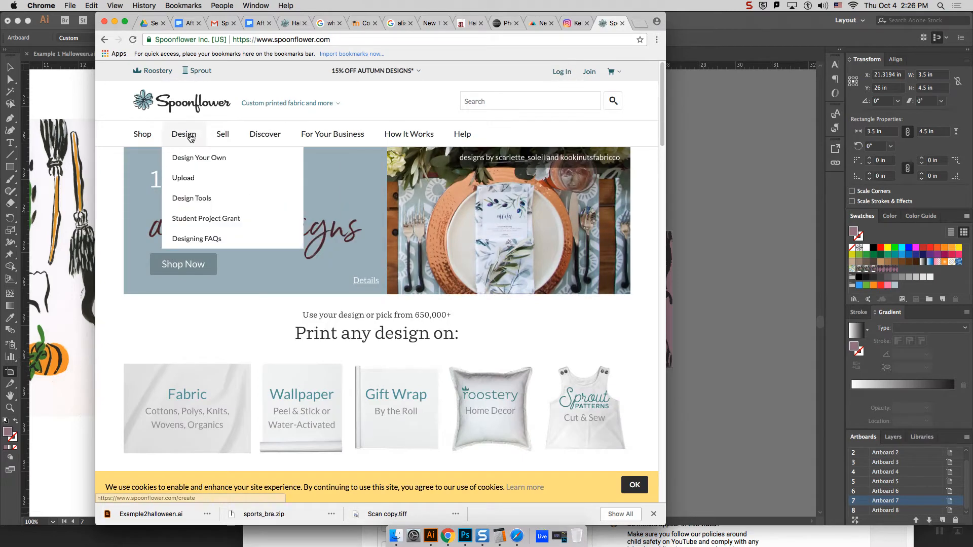
left_click(190, 181)
left_click(181, 299)
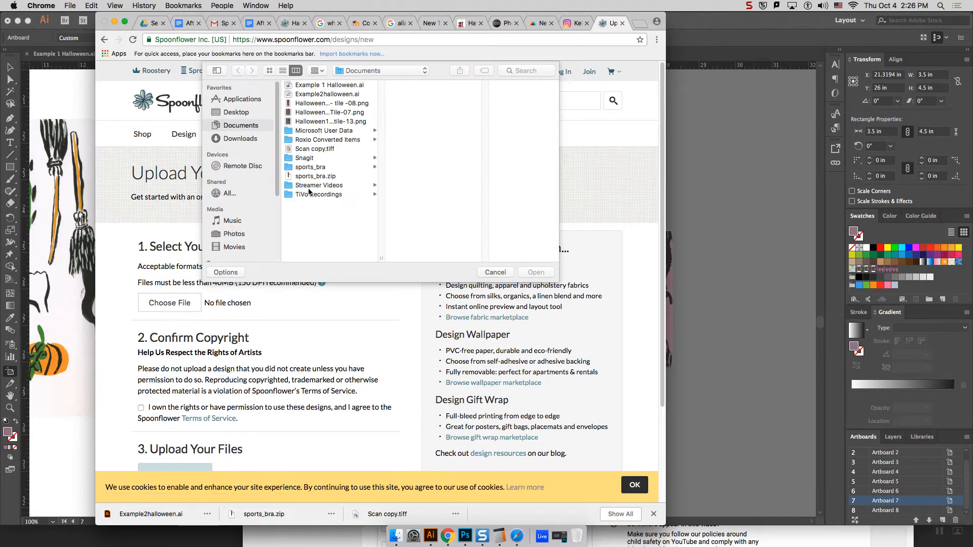
left_click(328, 122)
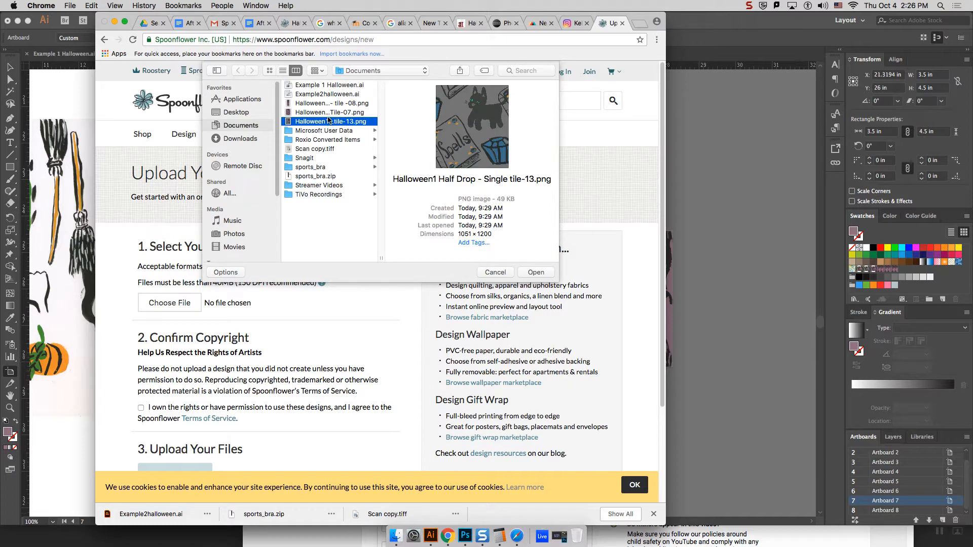
left_click(328, 113)
left_click(329, 104)
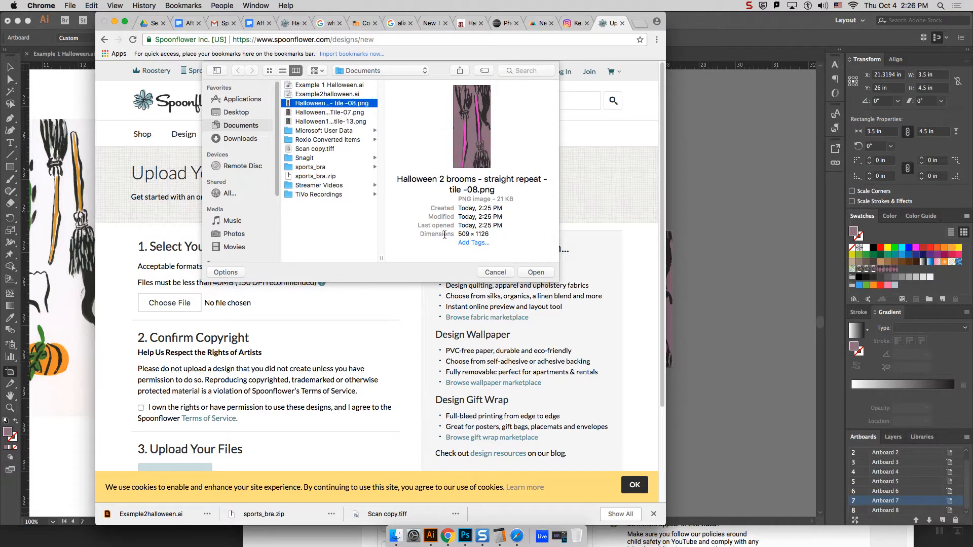
left_click(536, 272)
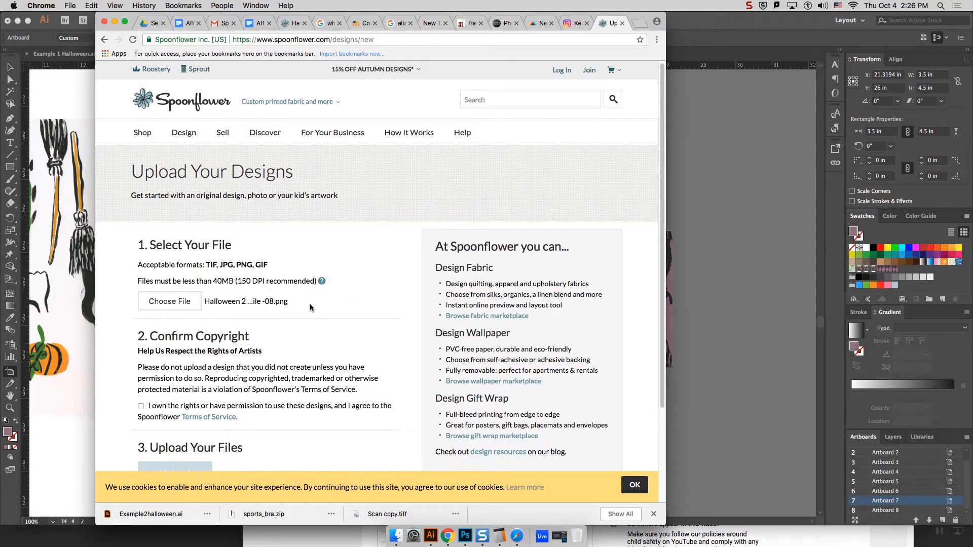
Step: Confirm ownership of the design rights with agreement to the Terms of Service, and upload the brooms tile
scroll(311, 306, "down", 3)
left_click(140, 306)
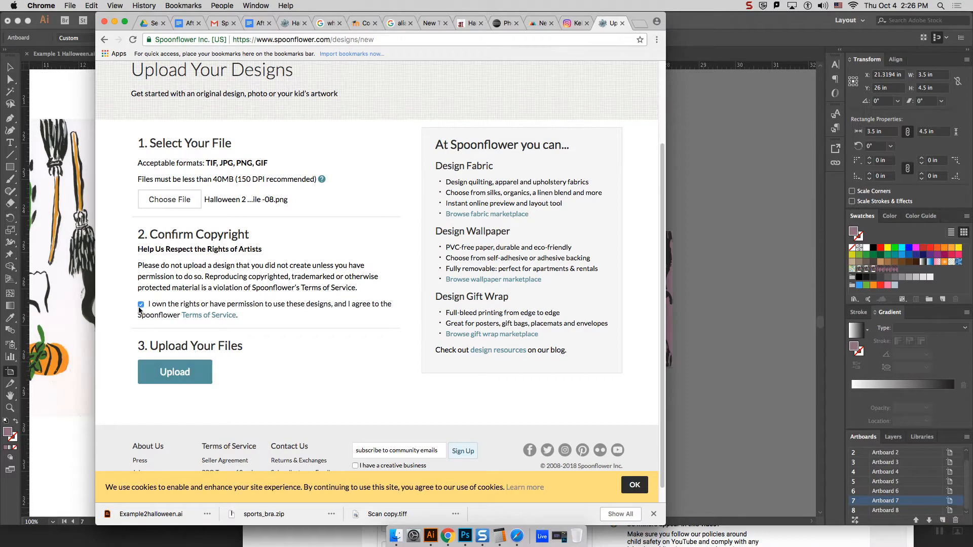
left_click(190, 383)
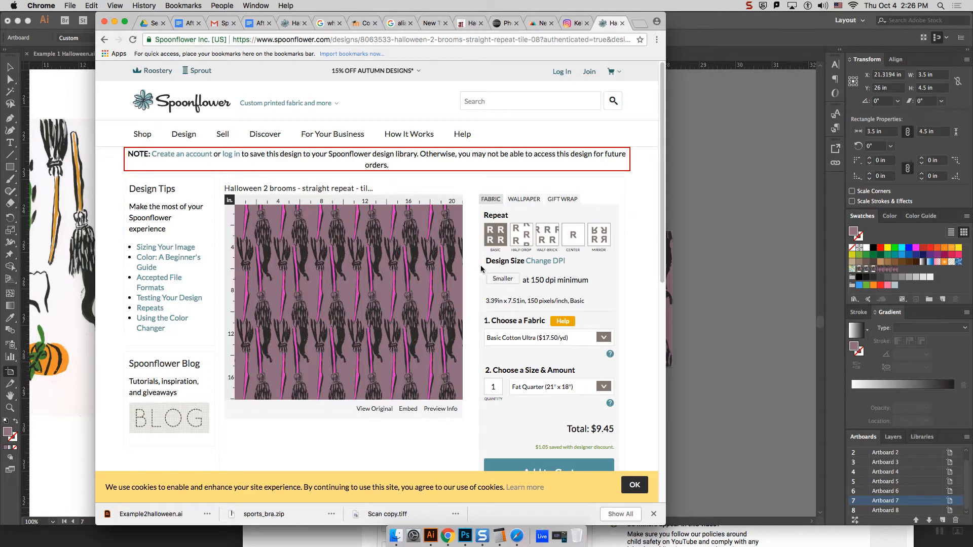
Step: Compare the brooms design's half-drop and Basic repeat previews, ending on Basic, and look over the fabric choices
left_click(513, 238)
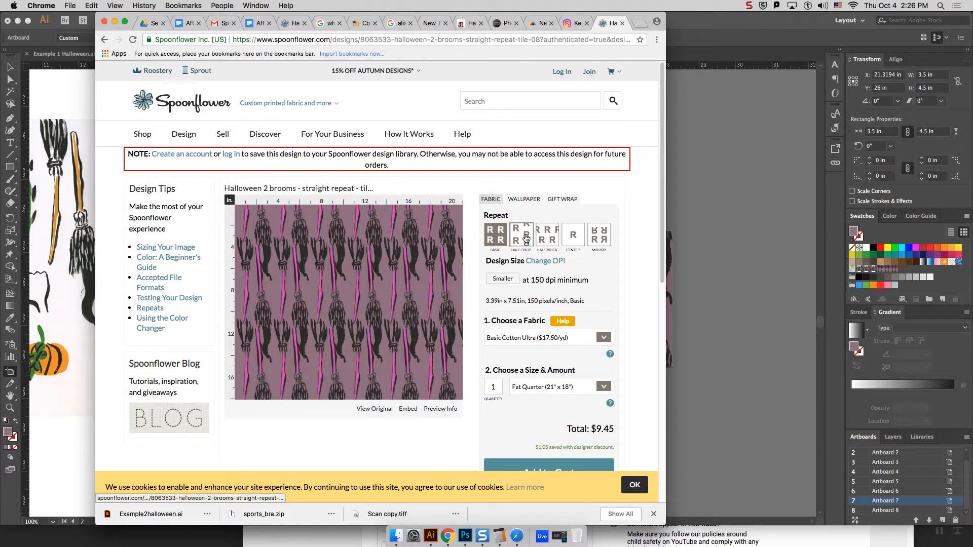
left_click(505, 239)
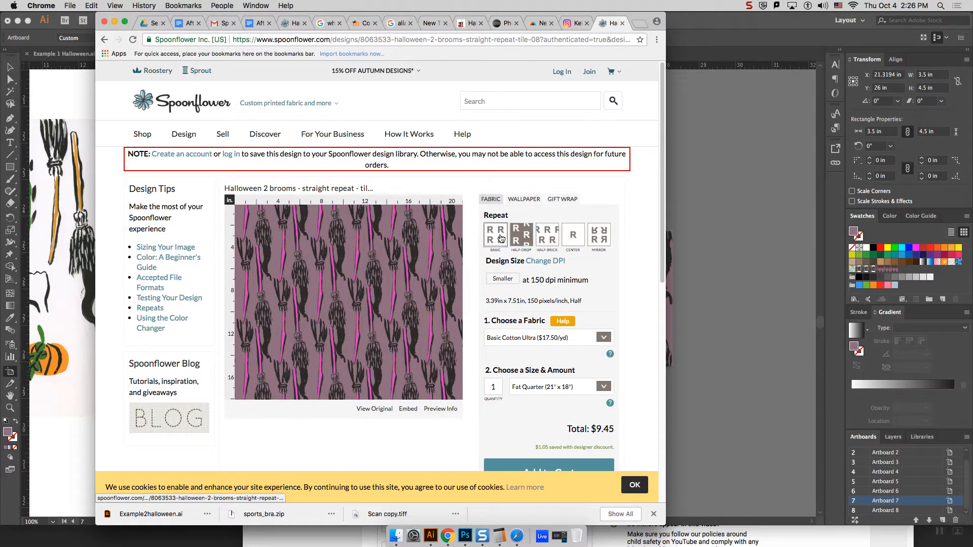
scroll(622, 286, "down", 2)
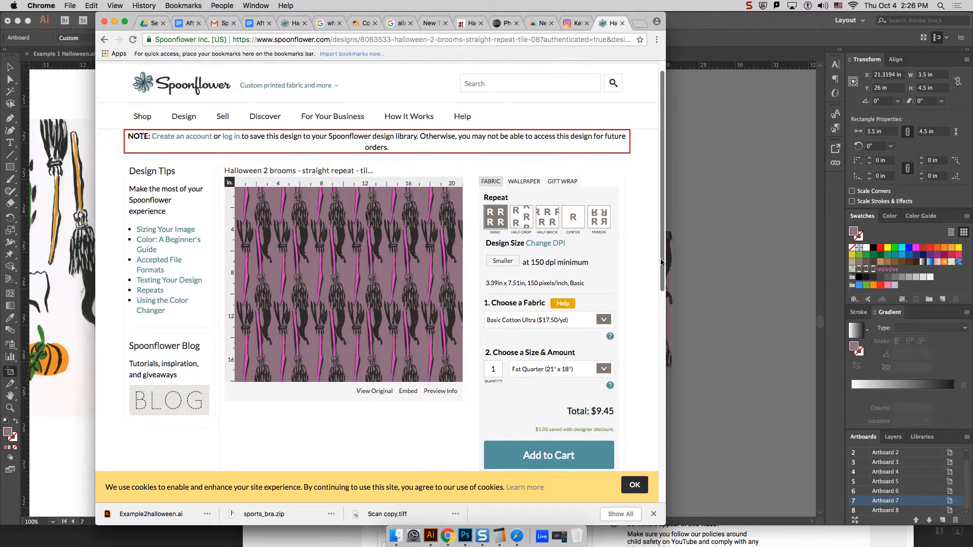
left_click(603, 303)
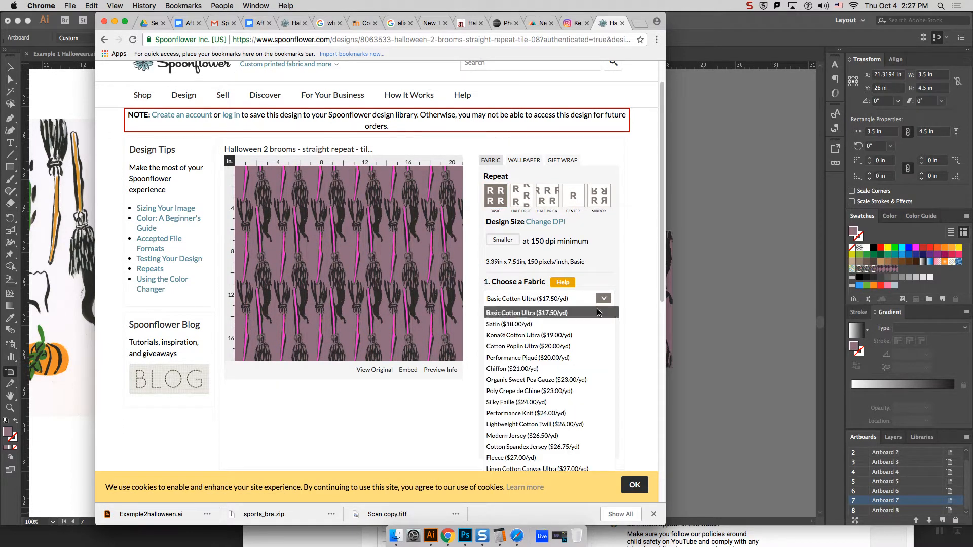
left_click(611, 311)
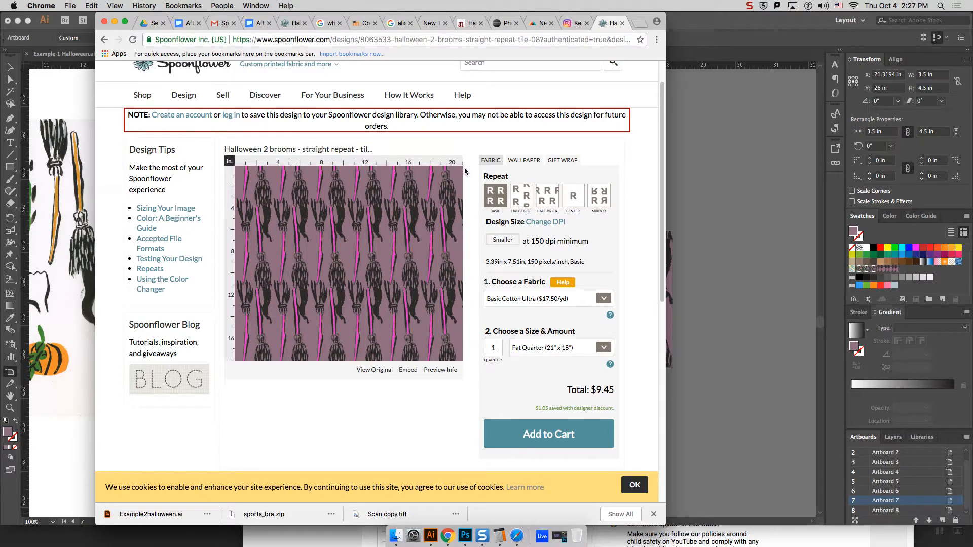
Step: Set the fabric size to Yards (42" width) with a quantity of 3 and inspect the preview
left_click(599, 347)
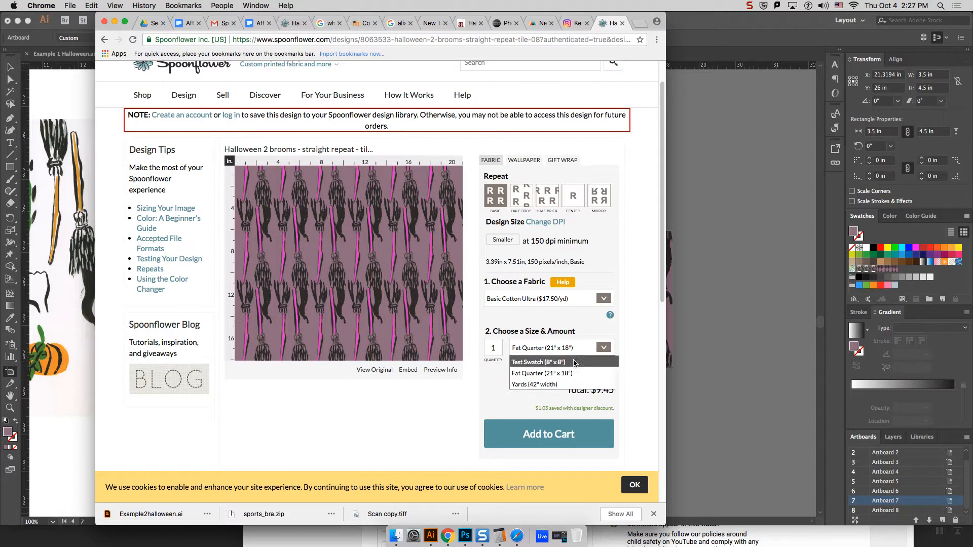
left_click(542, 384)
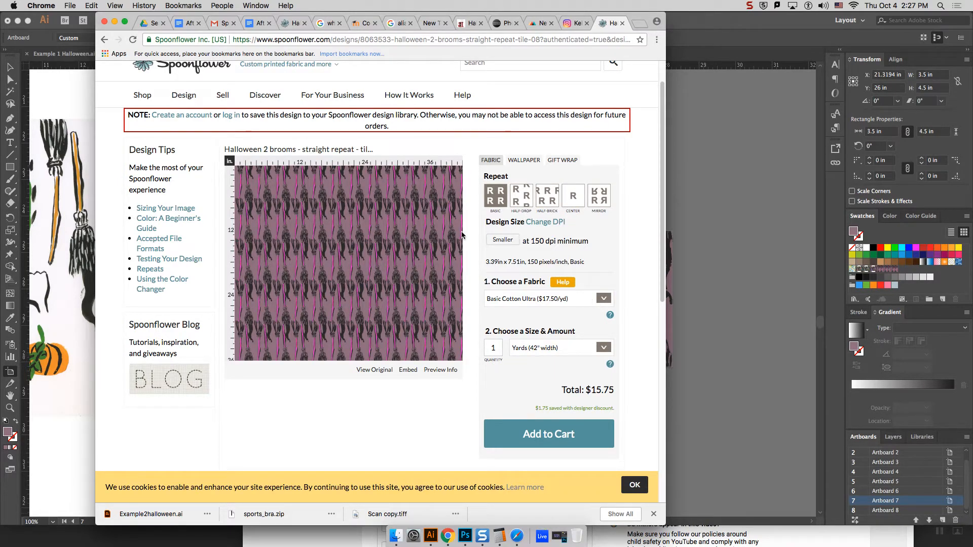
double_click(488, 347)
type("3")
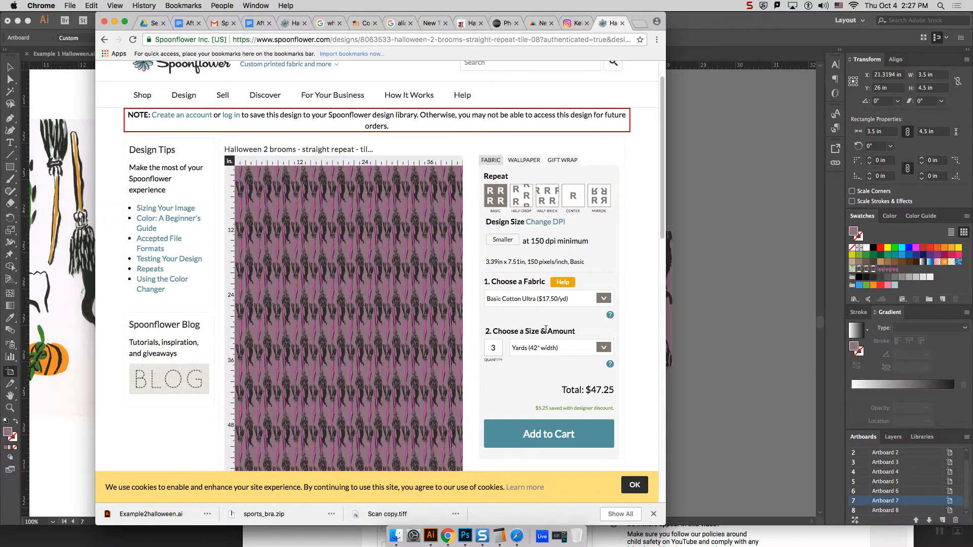
scroll(438, 334, "down", 5)
scroll(438, 332, "up", 6)
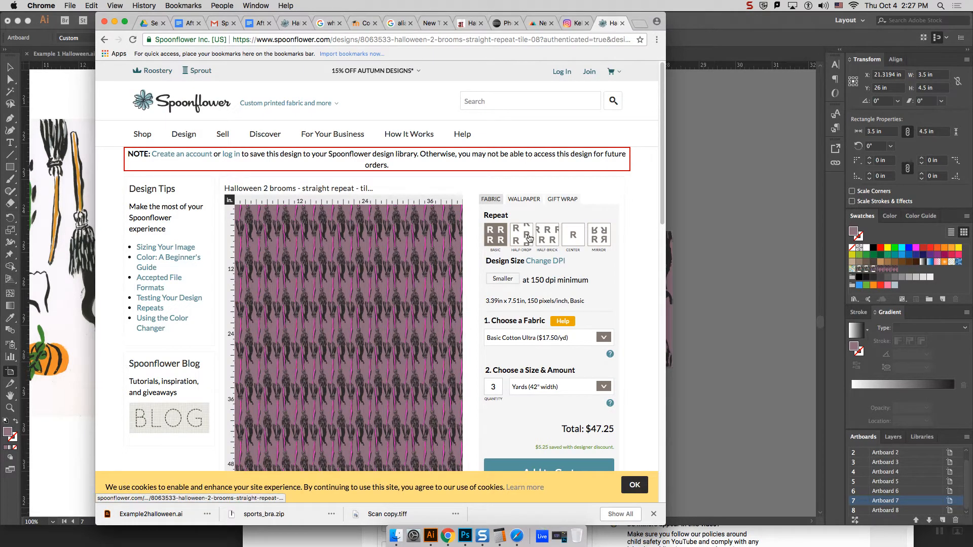
Step: Change the fabric to Cotton Spandex Jersey and review the brooms preview on it
left_click(602, 338)
scroll(610, 362, "down", 3)
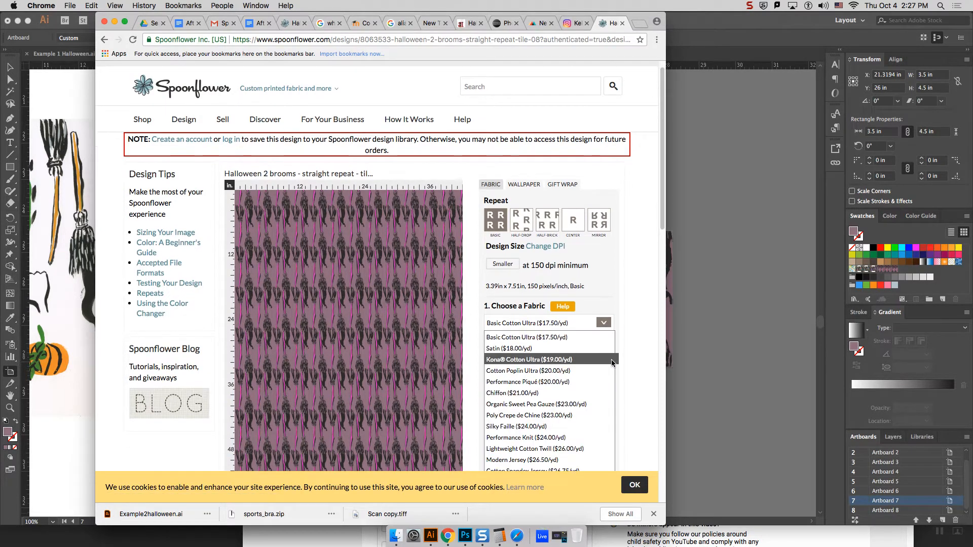
scroll(611, 361, "down", 1)
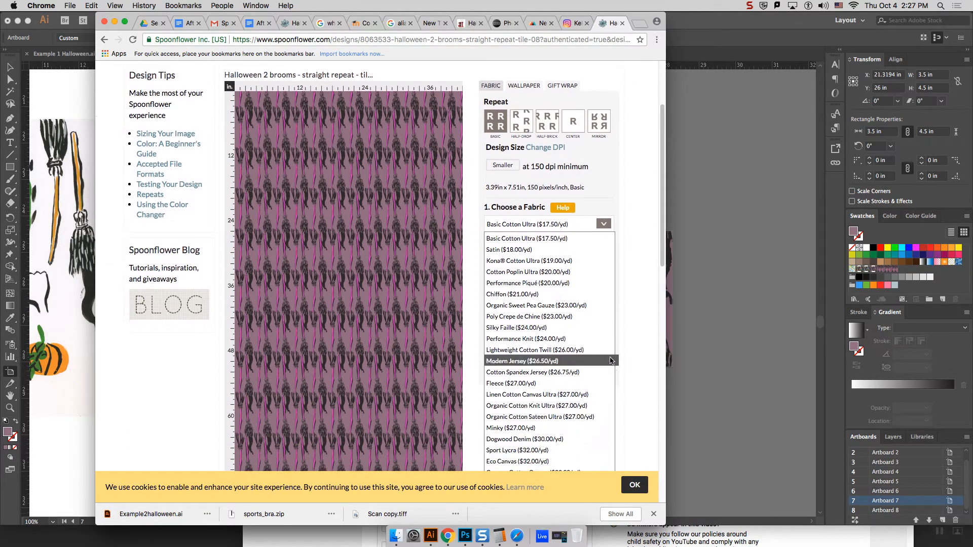
left_click(522, 373)
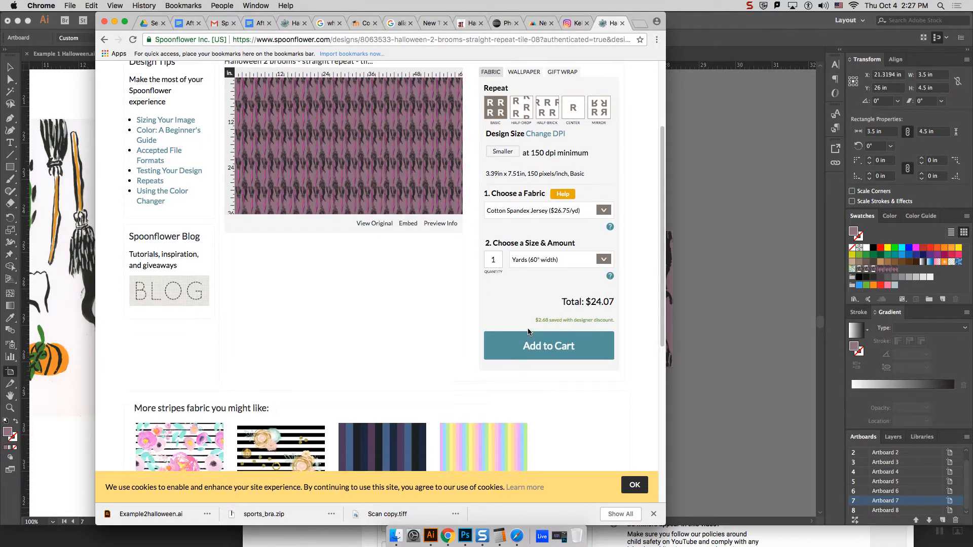
scroll(526, 329, "up", 4)
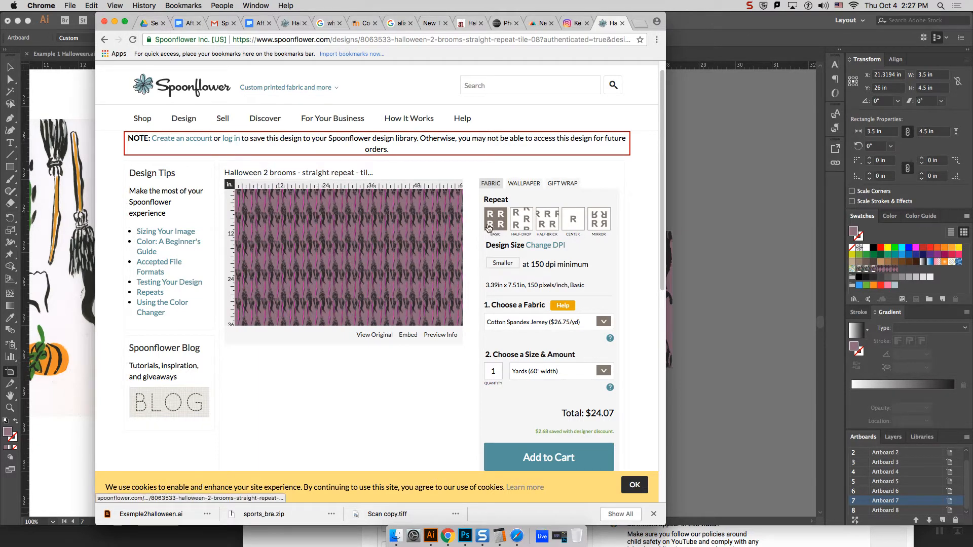
Step: Minimize the browser, switch to Photoshop, and close the Halloween1 Half Drop tile document without saving
left_click(116, 23)
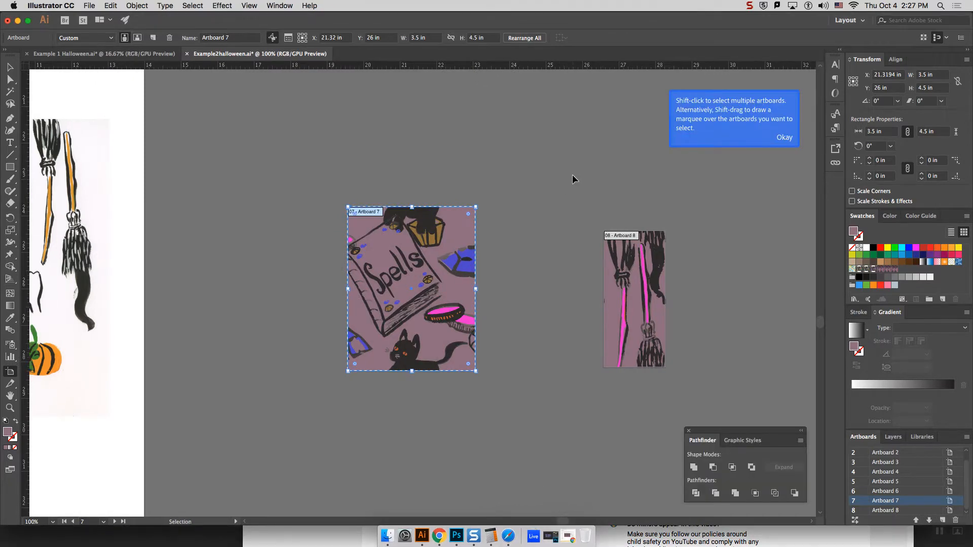
key("super+minus")
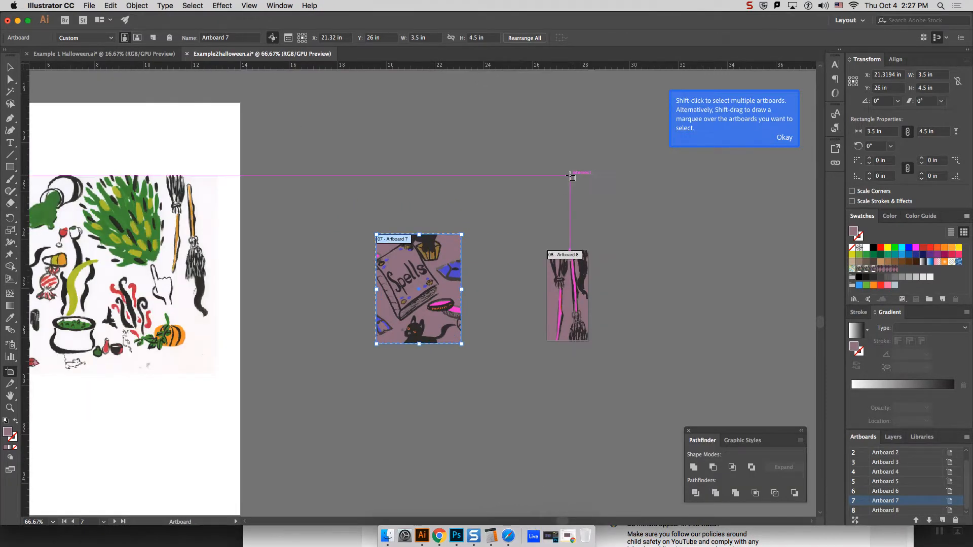
key("super+minus")
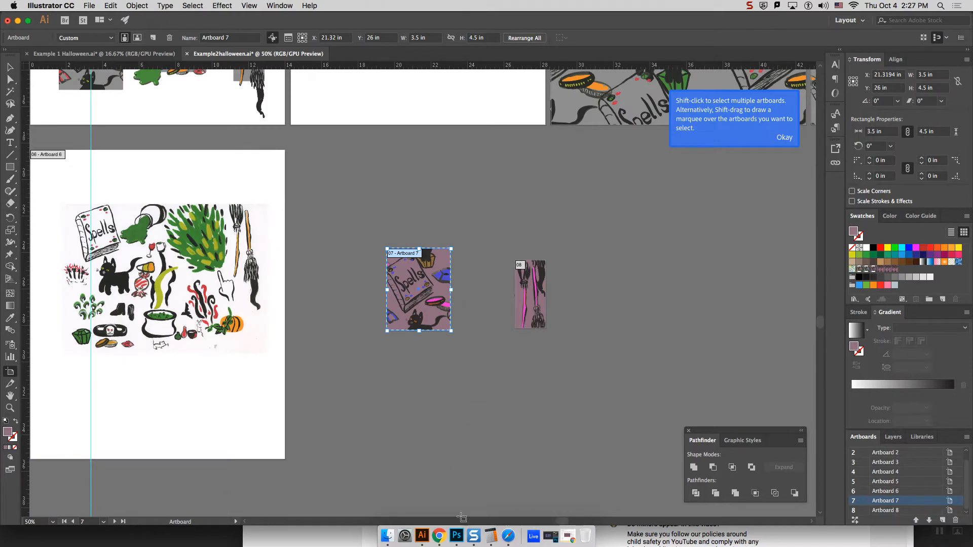
left_click(456, 536)
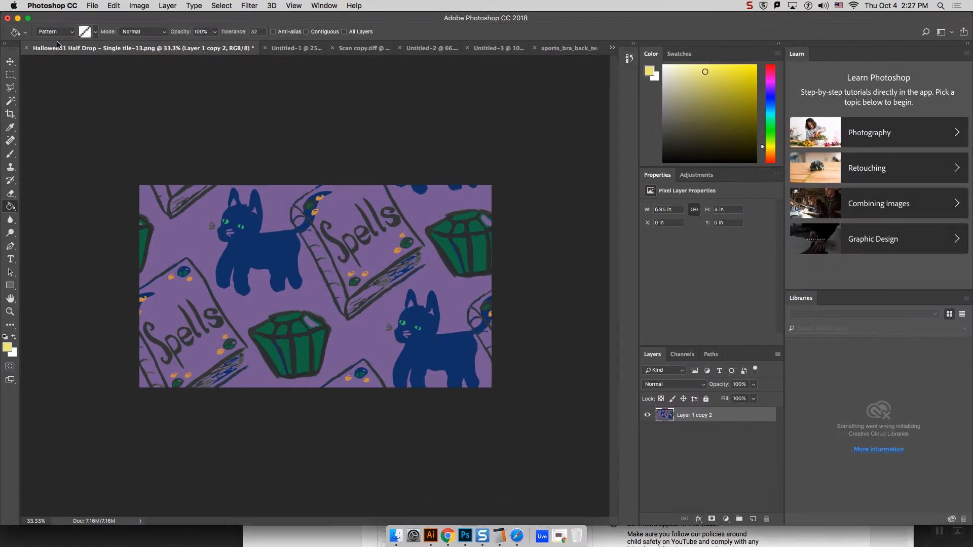
left_click(26, 48)
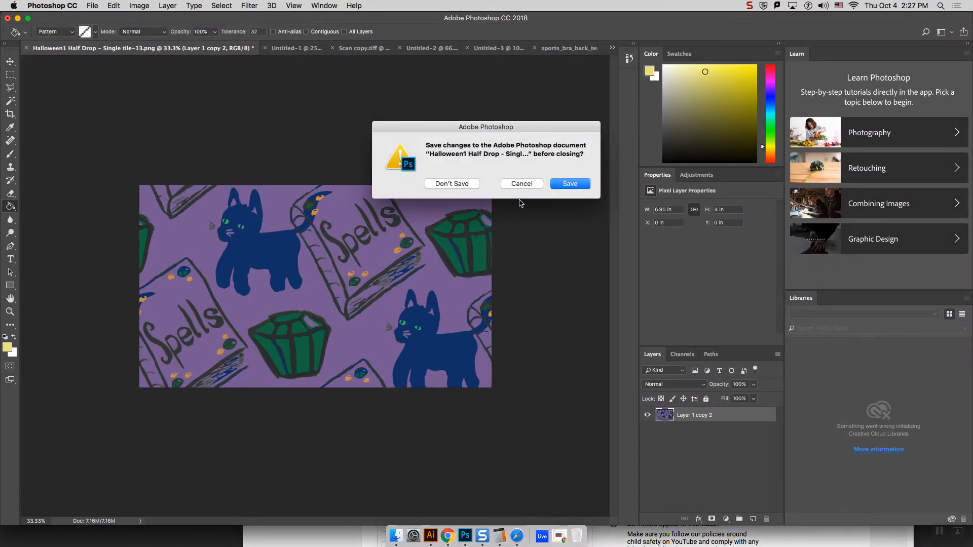
left_click(451, 183)
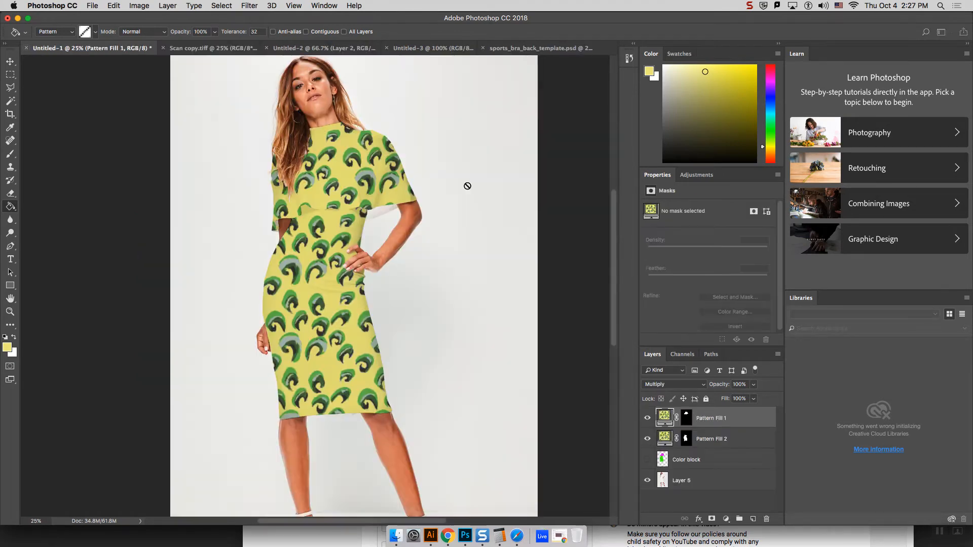
Step: Open "Halloween 2 brooms - straight repeat - tile -08.png" from the Documents folder
left_click(92, 6)
left_click(113, 31)
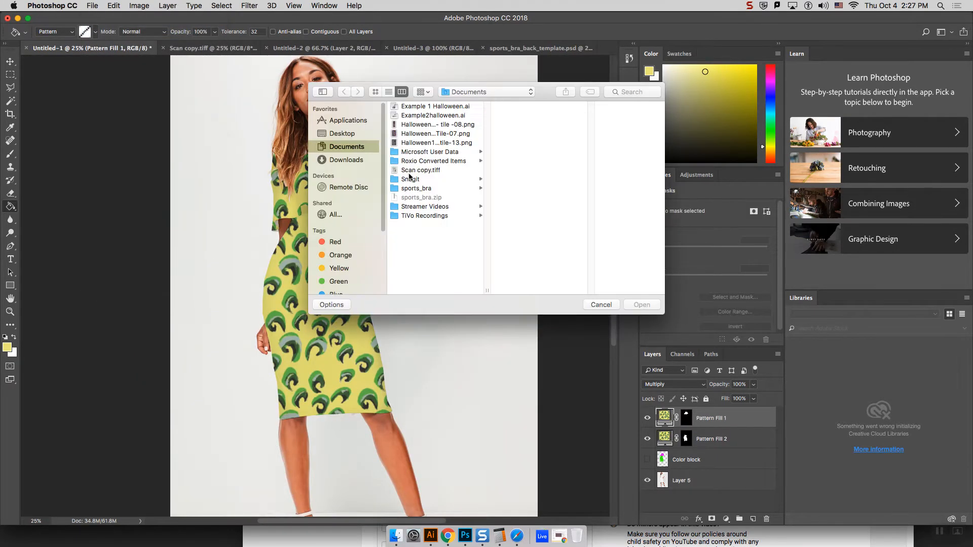
left_click(443, 127)
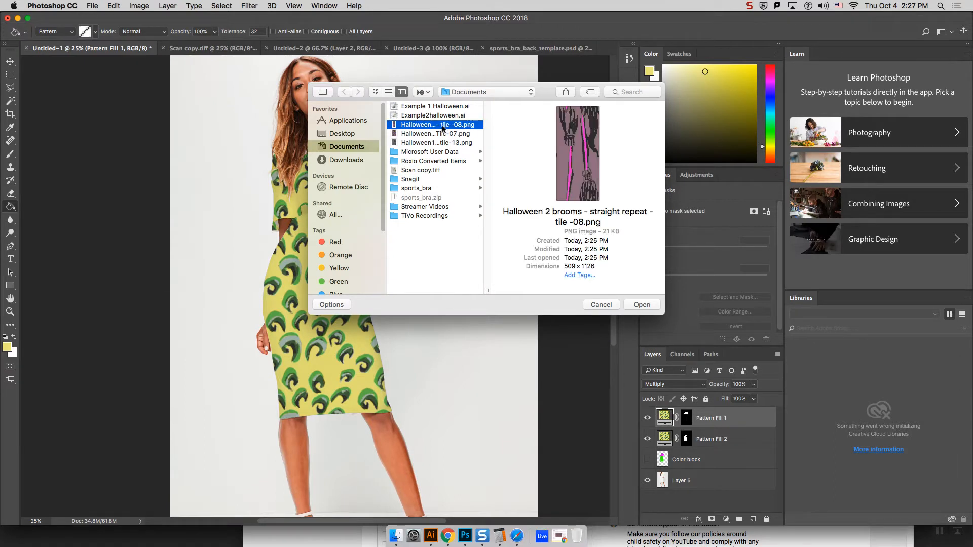
left_click(642, 305)
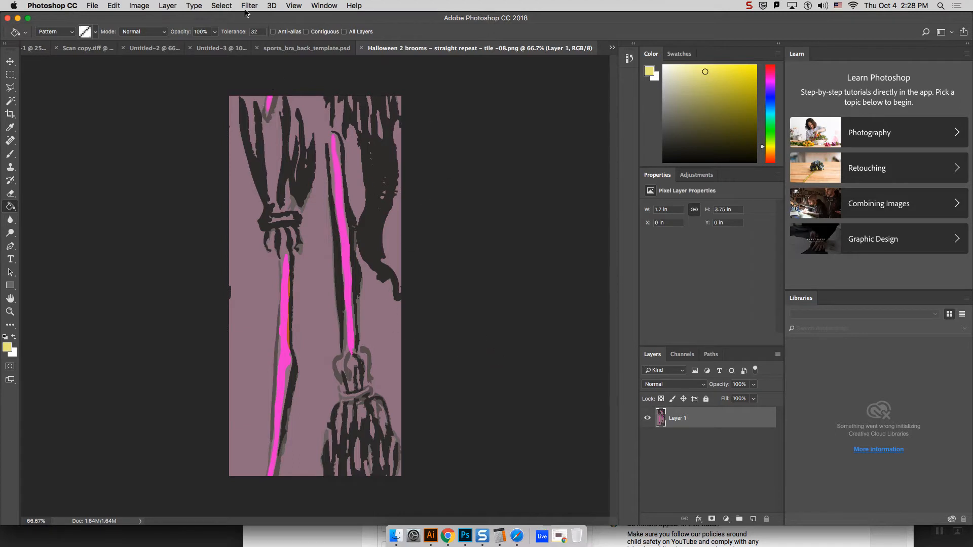
Step: Define the open brooms tile as a pattern named "Halloween 2 brooms - straight repeat - tile -08.png"
left_click(104, 6)
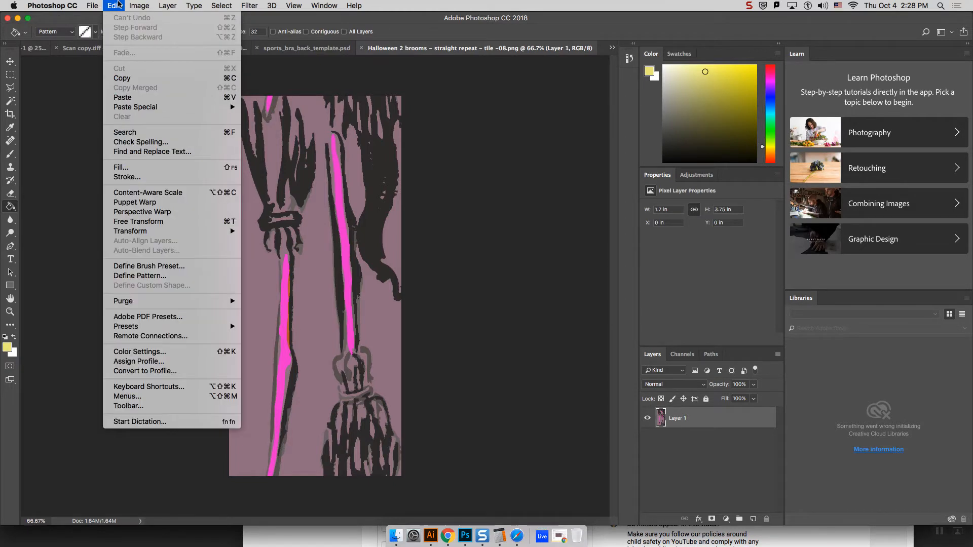
left_click(130, 278)
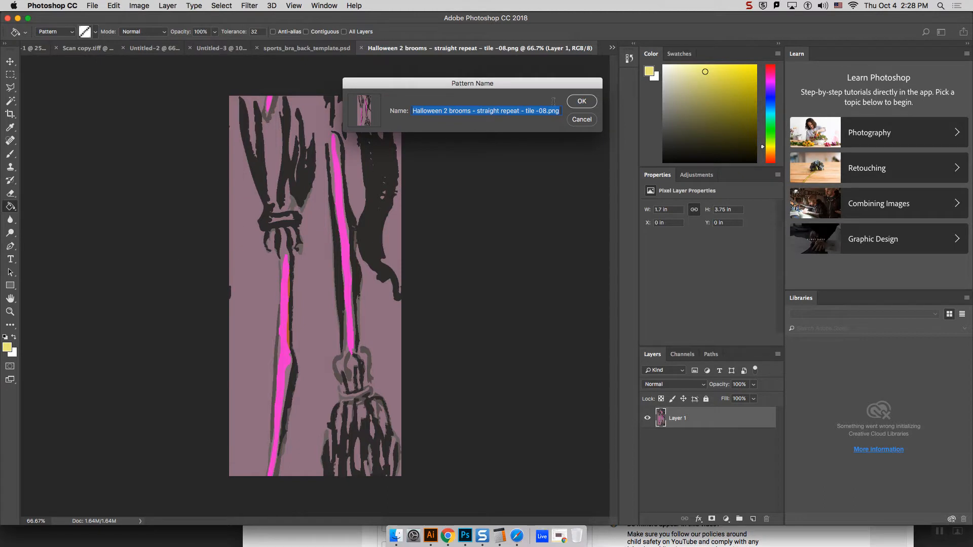
left_click(581, 101)
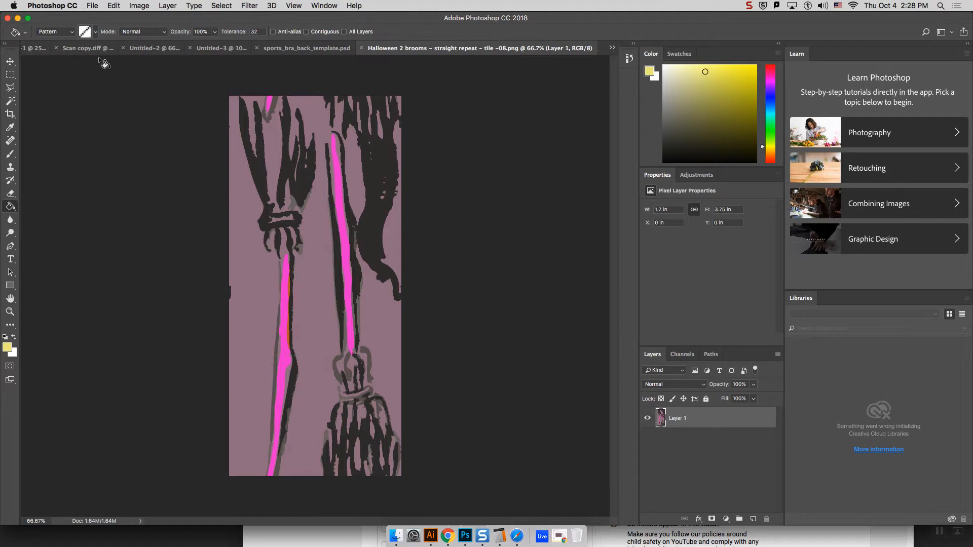
Step: Switch to the Scan copy.tiff document and deselect the outlined area around the green curls
left_click(96, 8)
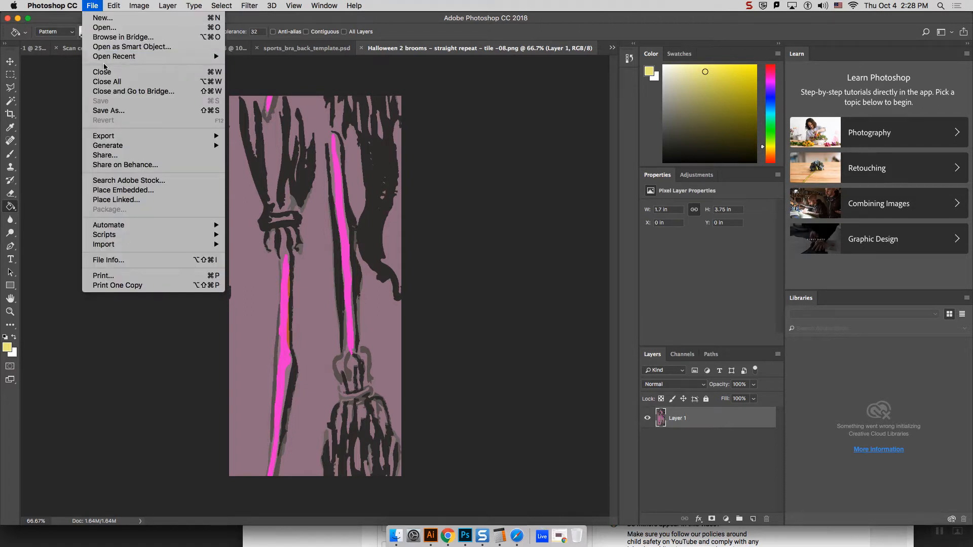
left_click(235, 33)
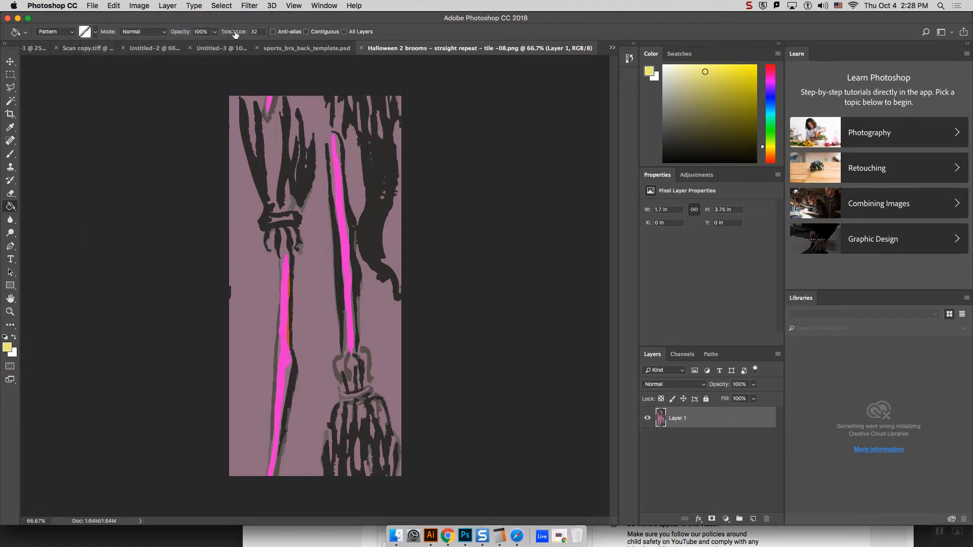
left_click(319, 48)
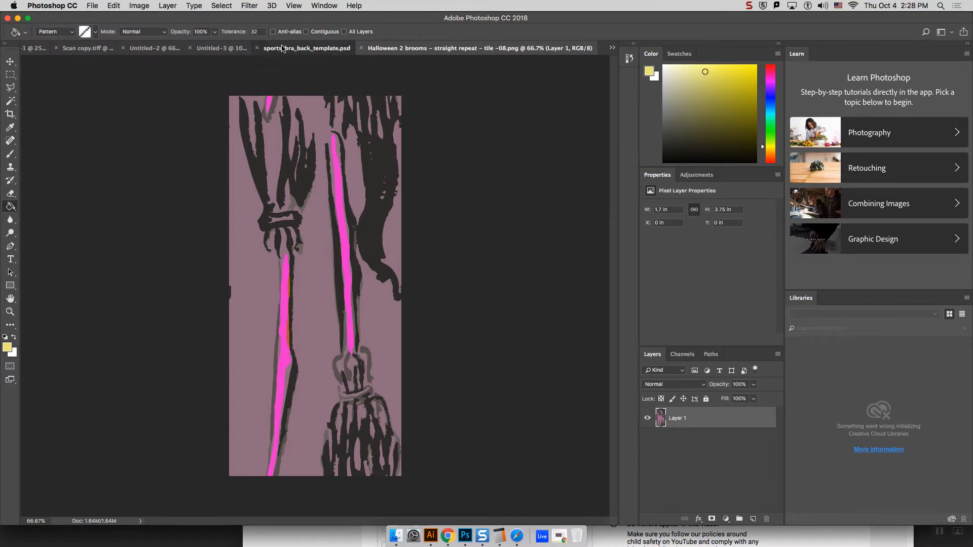
left_click(235, 46)
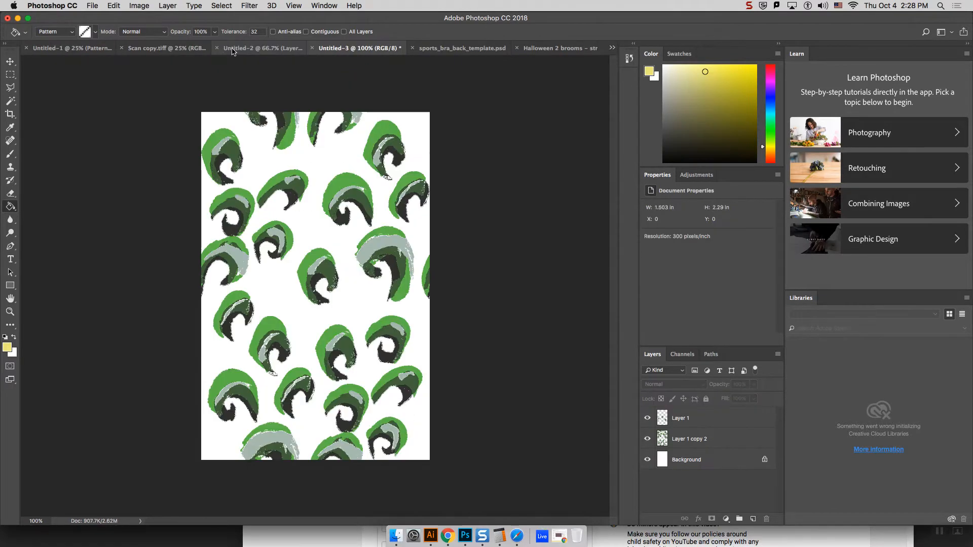
left_click(161, 48)
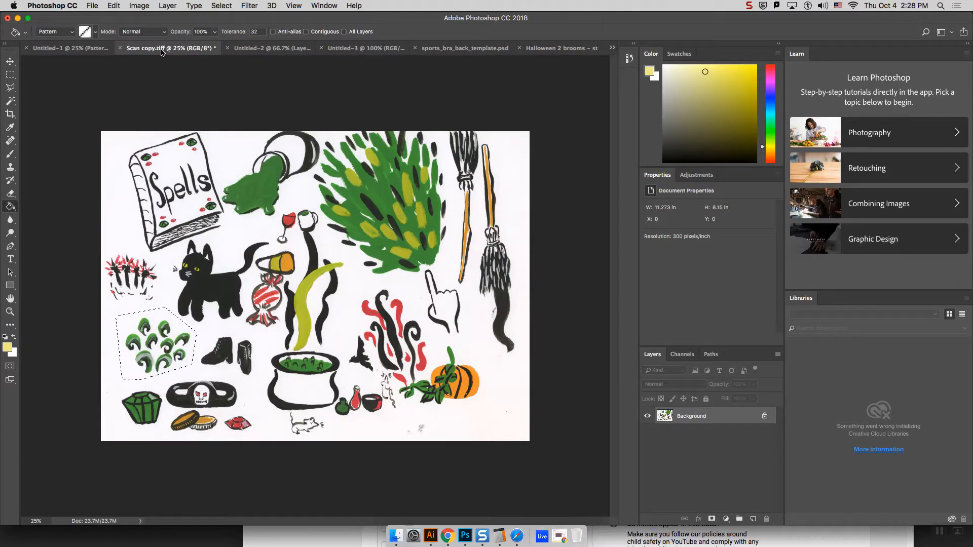
key("super+d")
Step: Add a pattern fill layer named "Pattern Fill 1" above the scan, using the brooms pattern at 78% scale
left_click(172, 5)
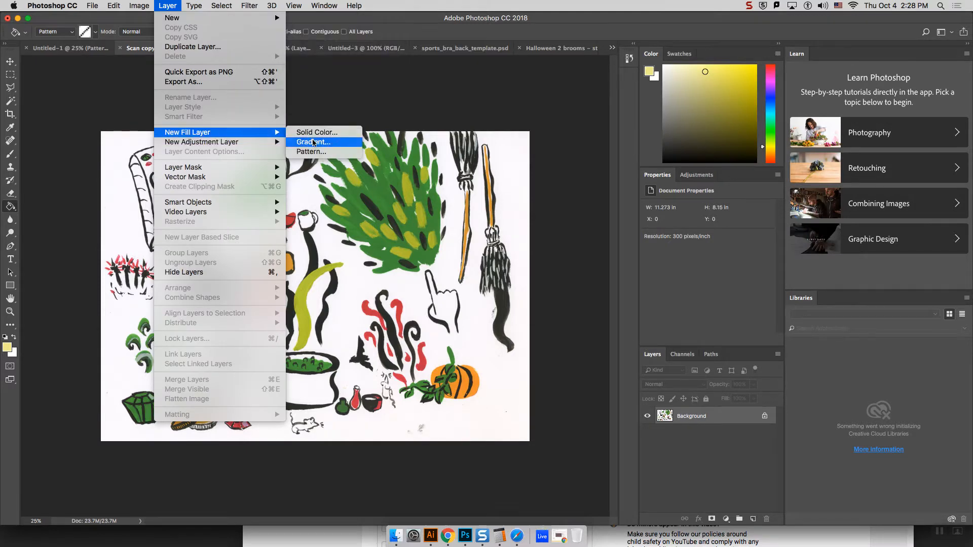
left_click(320, 152)
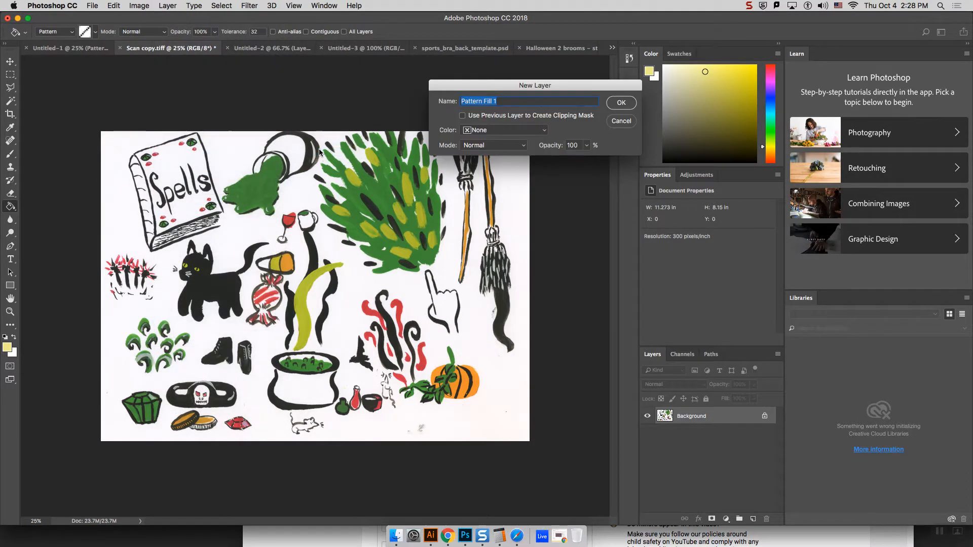
left_click(621, 104)
left_click(483, 137)
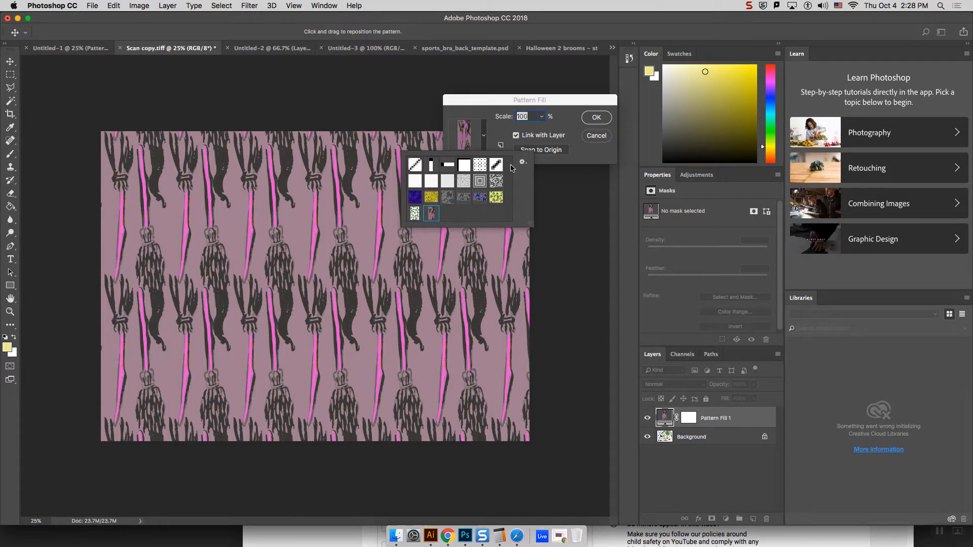
left_click(541, 117)
left_click(541, 116)
left_click_drag(540, 129, 539, 131)
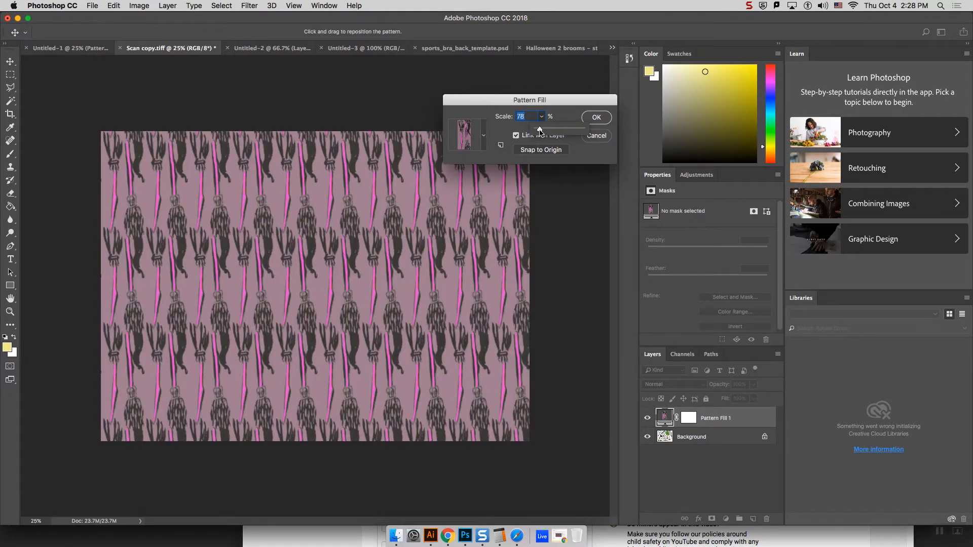
left_click(596, 118)
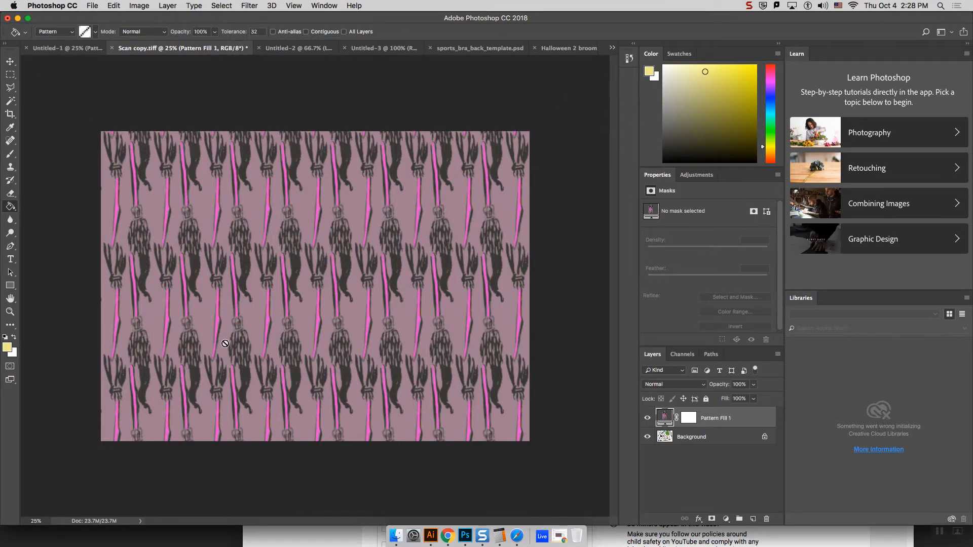
Step: Switch to Chrome and search Google Images for "solid colored dresses" in a new tab
left_click(448, 539)
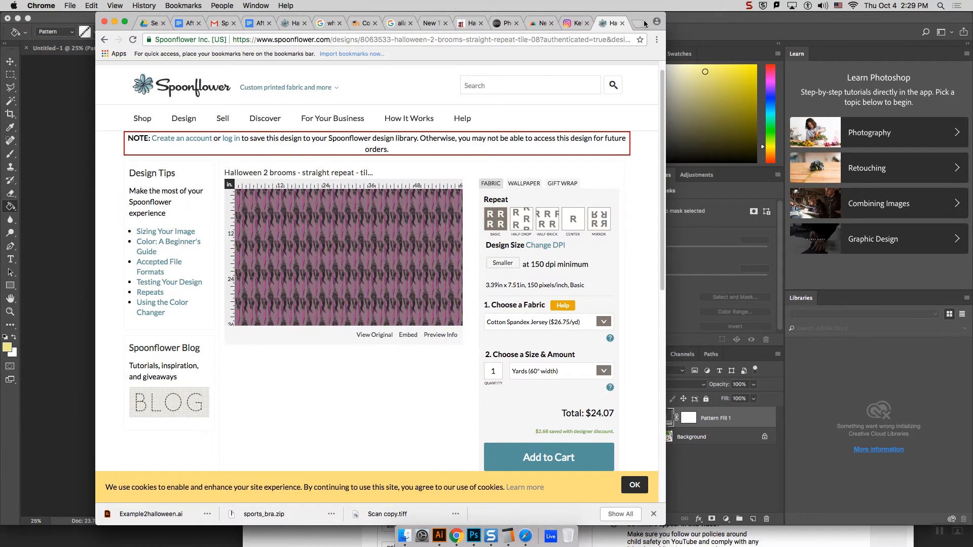
left_click(639, 23)
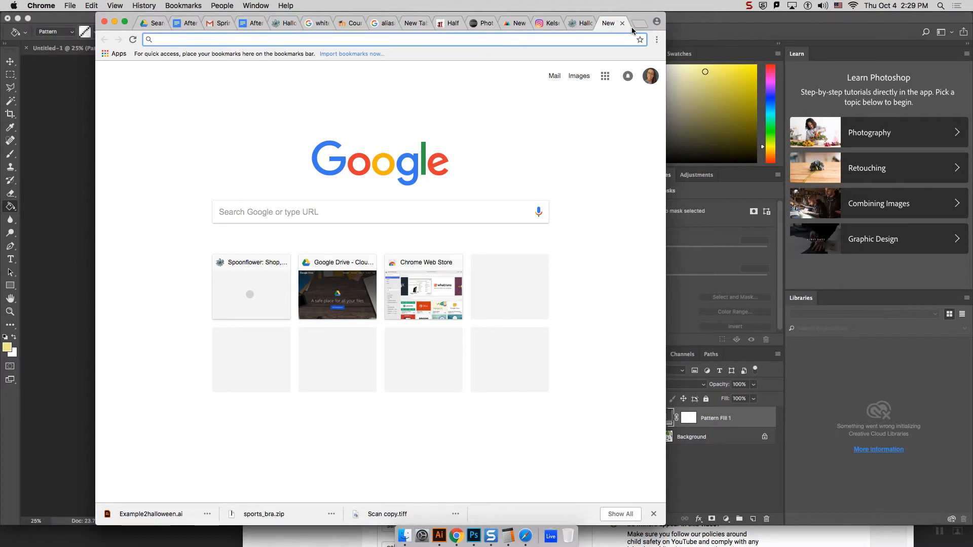
type("s")
key("BackSpace")
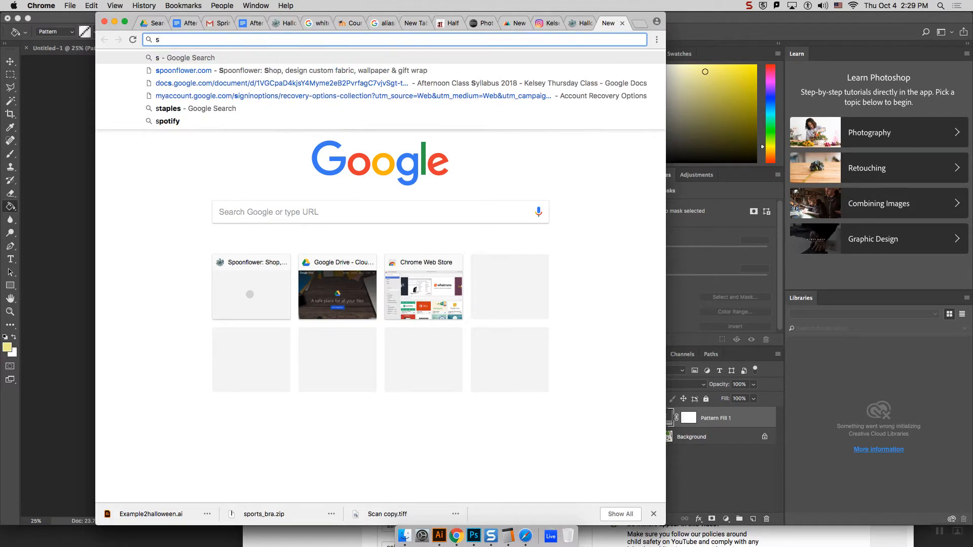
type("oli")
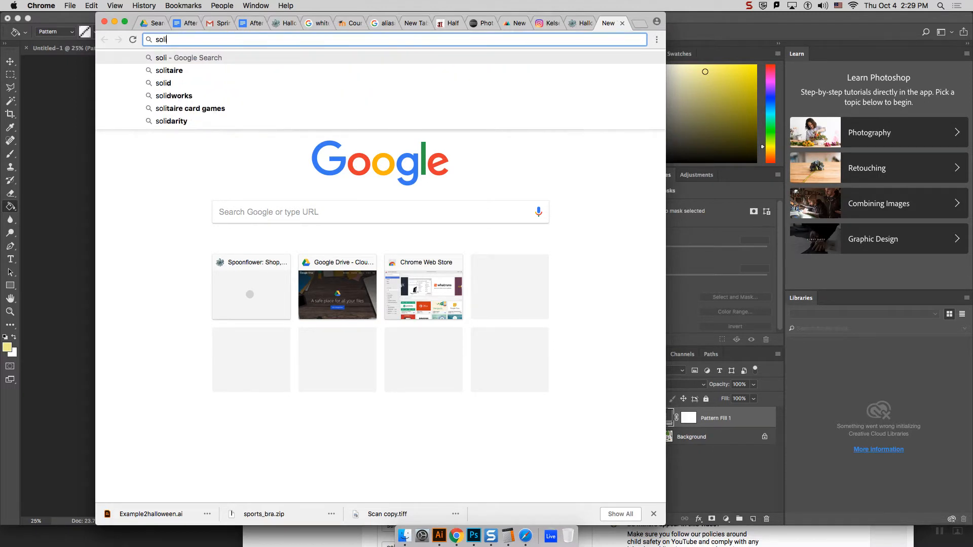
type("d colored")
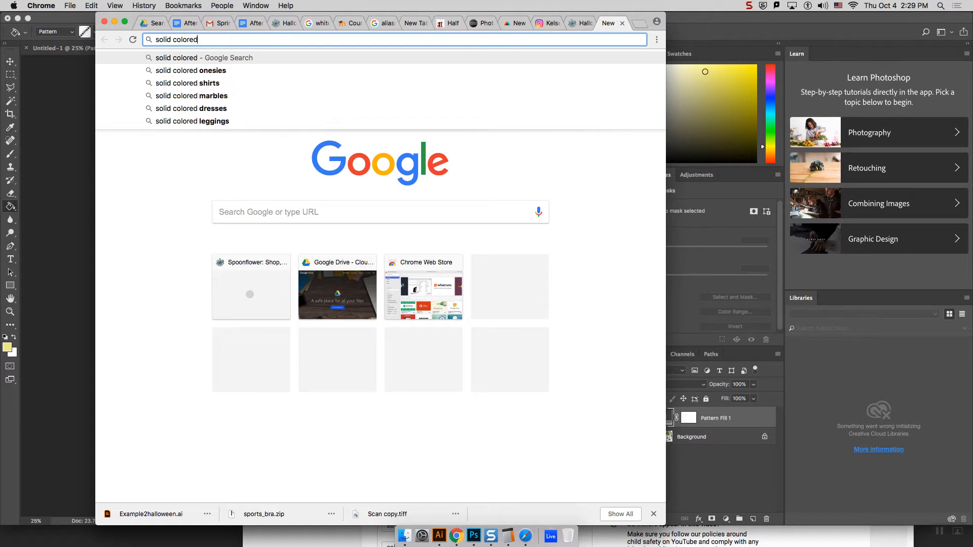
type(" dress")
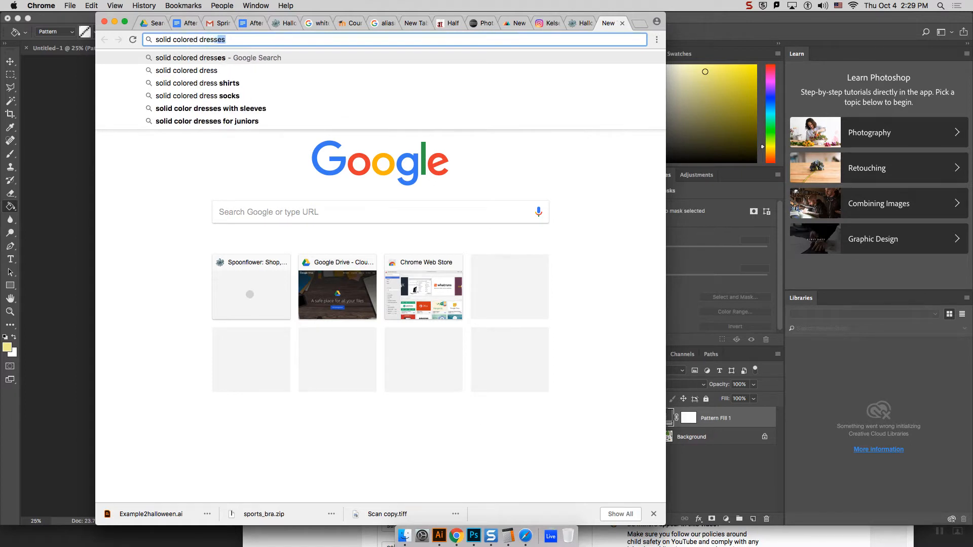
key("Return")
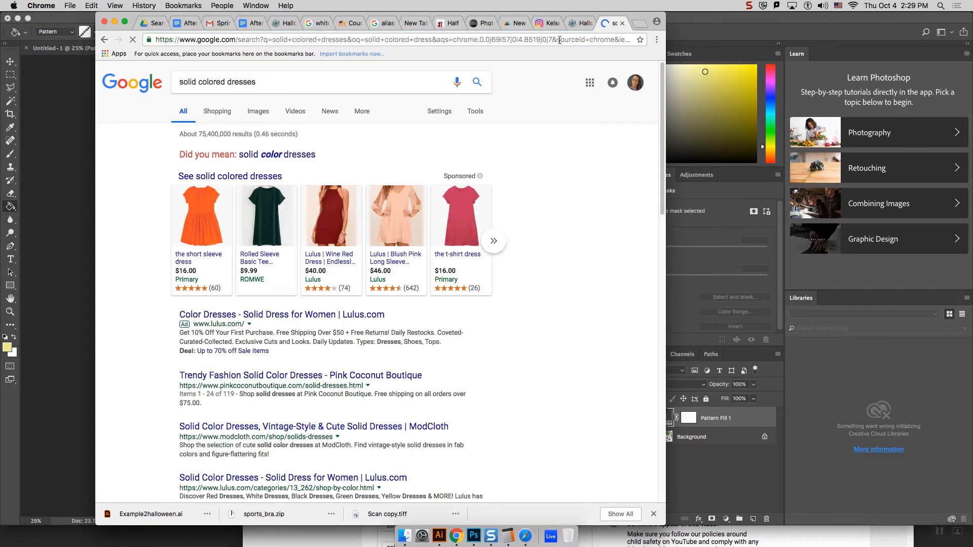
left_click(262, 113)
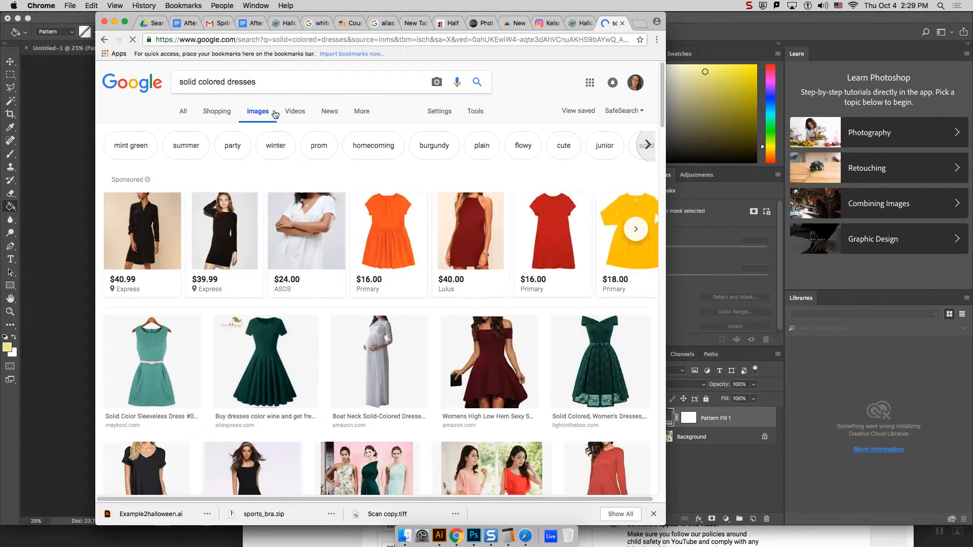
Step: Browse the dress images and change the image search to "white colored dresses"
scroll(471, 247, "down", 2)
scroll(472, 247, "down", 5)
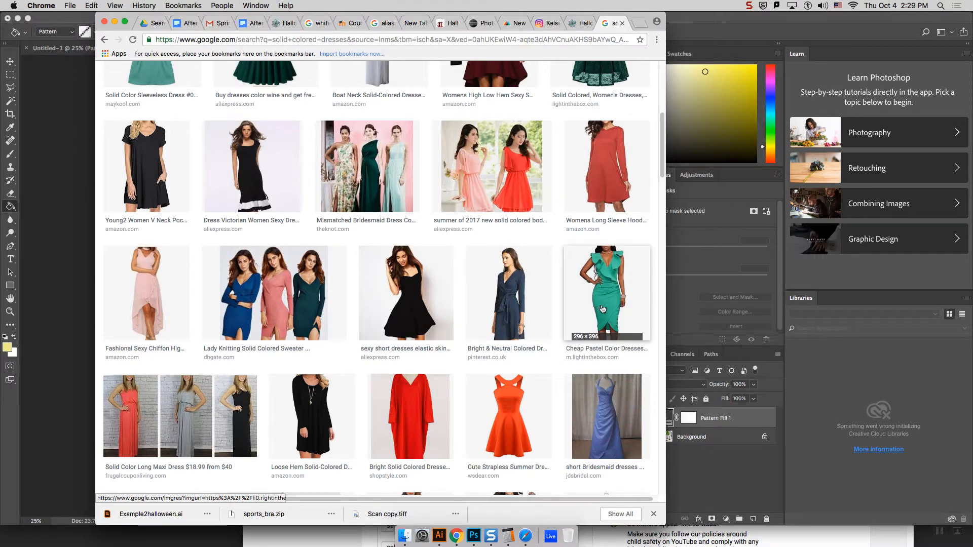
scroll(613, 309, "down", 3)
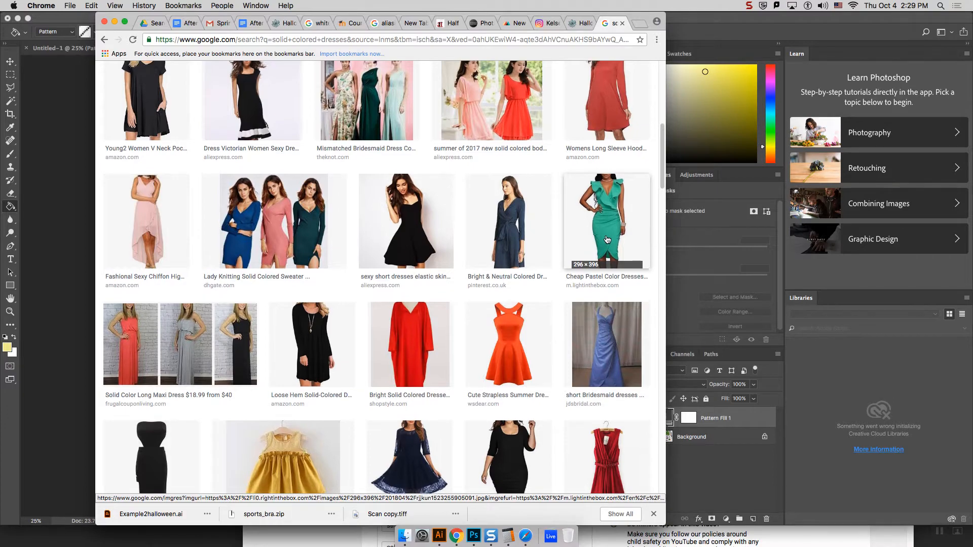
scroll(606, 239, "down", 5)
scroll(609, 240, "up", 10)
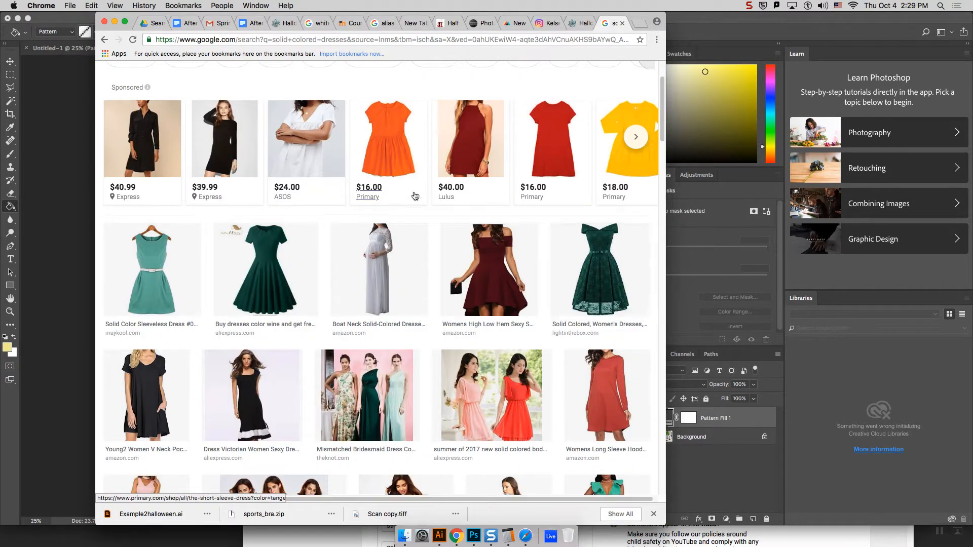
scroll(305, 130, "up", 4)
double_click(186, 84)
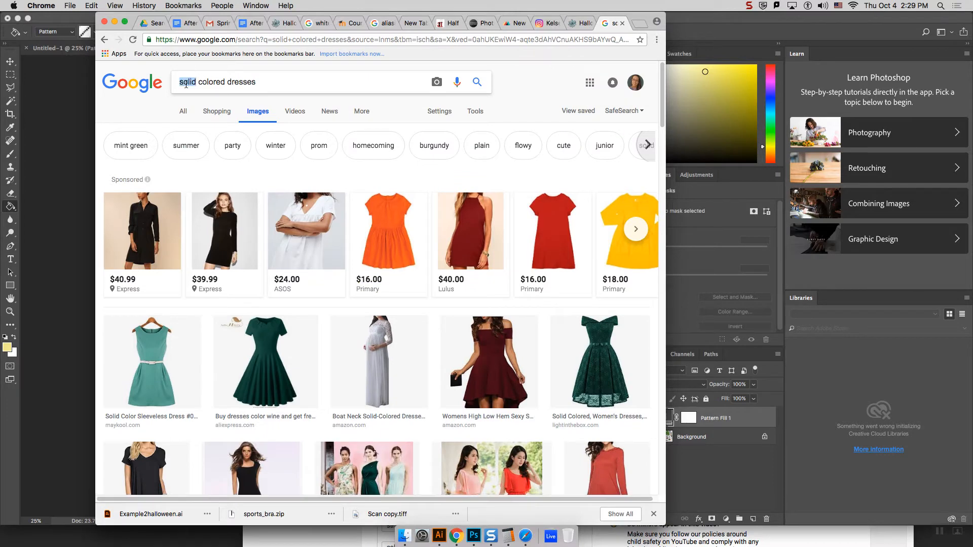
type("white")
key("Return")
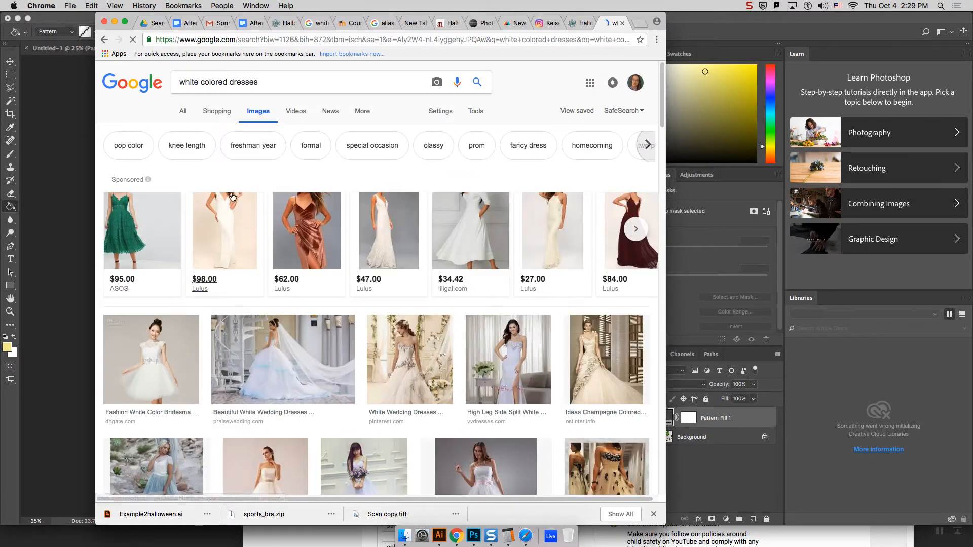
Step: Look through the white dress results and limit the image search to large sizes
scroll(239, 196, "down", 5)
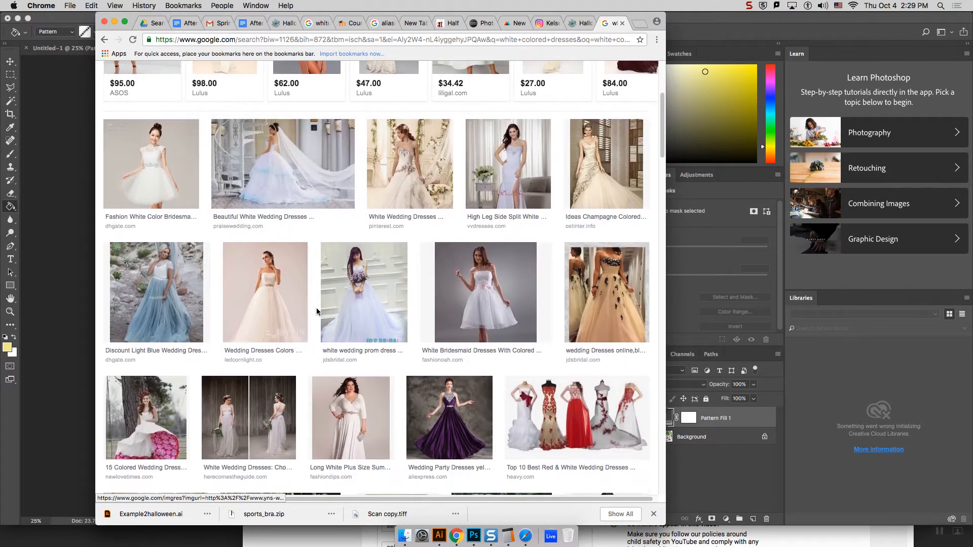
scroll(317, 308, "down", 5)
scroll(322, 315, "down", 7)
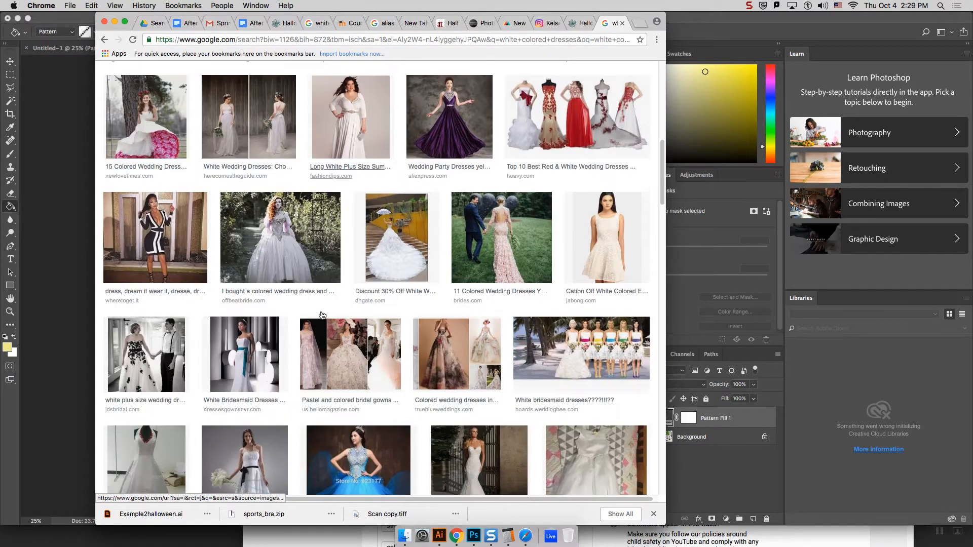
scroll(329, 304, "up", 15)
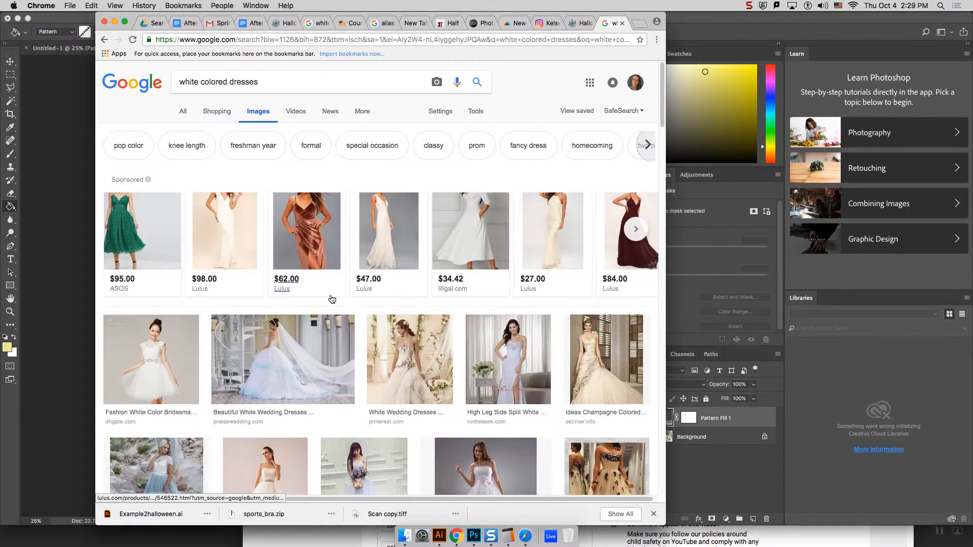
left_click(481, 115)
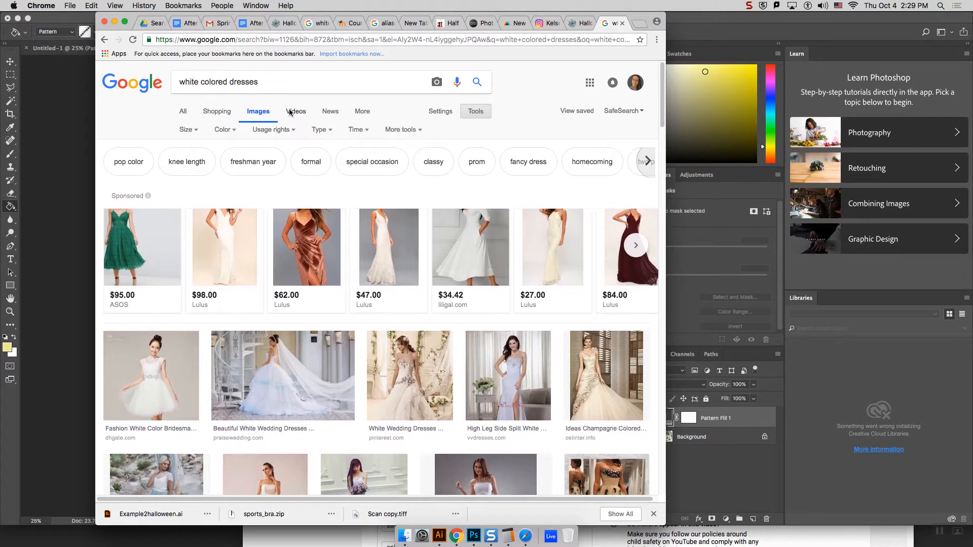
left_click(185, 129)
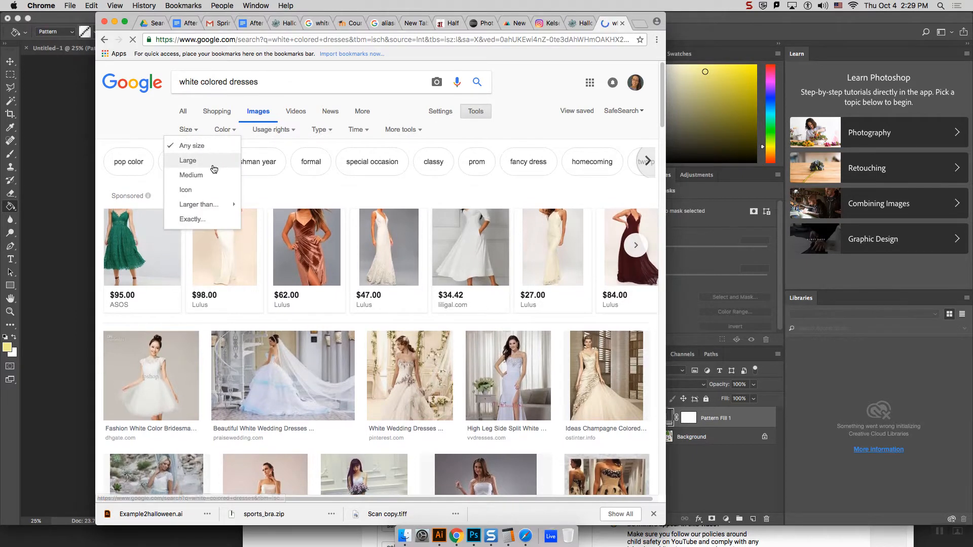
left_click(214, 163)
Step: Copy the enlarged uwdress.com photo of the knee-length white halter dress and return to Photoshop
scroll(249, 269, "down", 3)
scroll(249, 269, "down", 1)
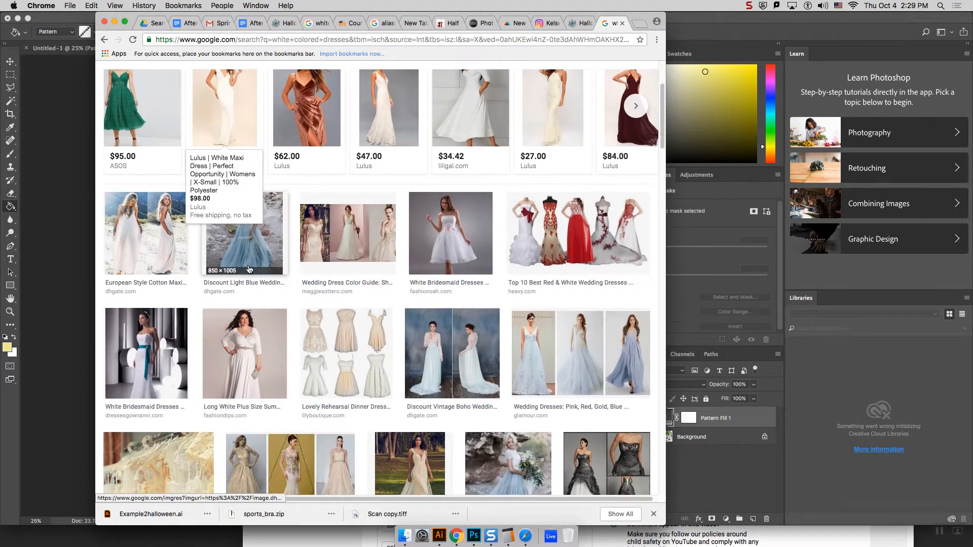
scroll(277, 270, "down", 6)
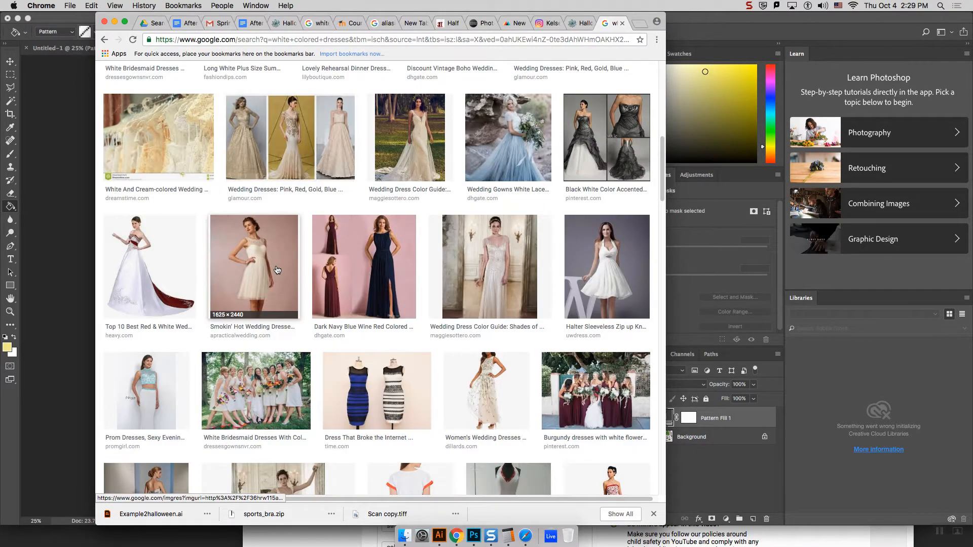
scroll(326, 299, "down", 1)
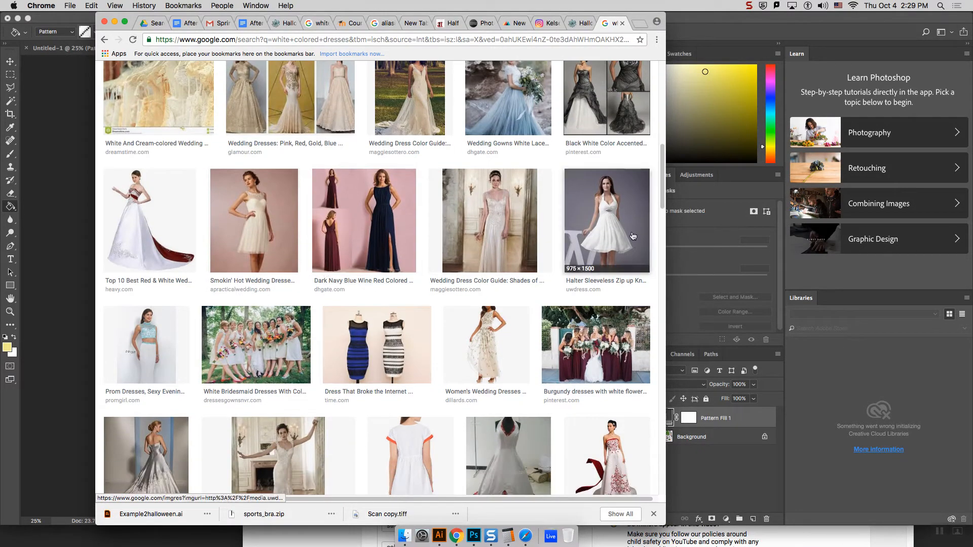
left_click(607, 223)
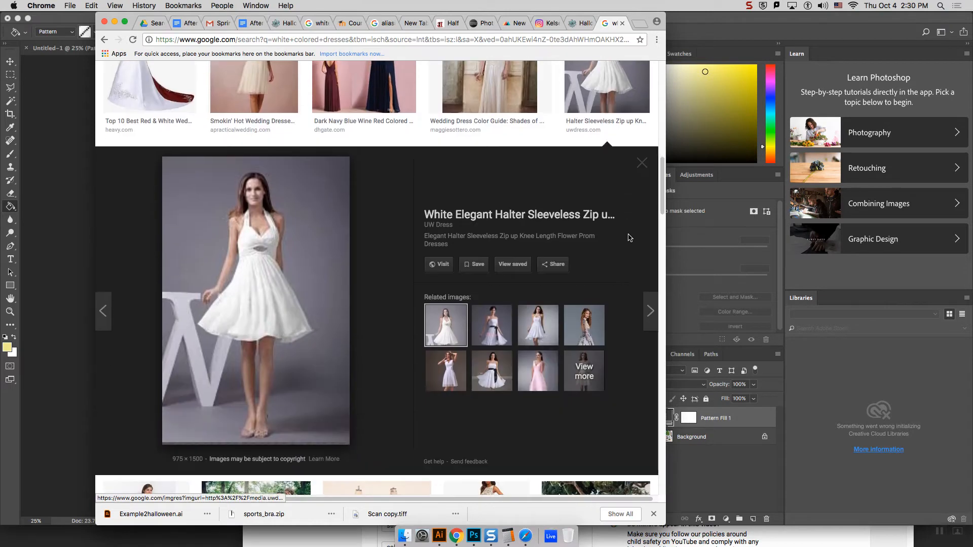
right_click(229, 275)
left_click(270, 363)
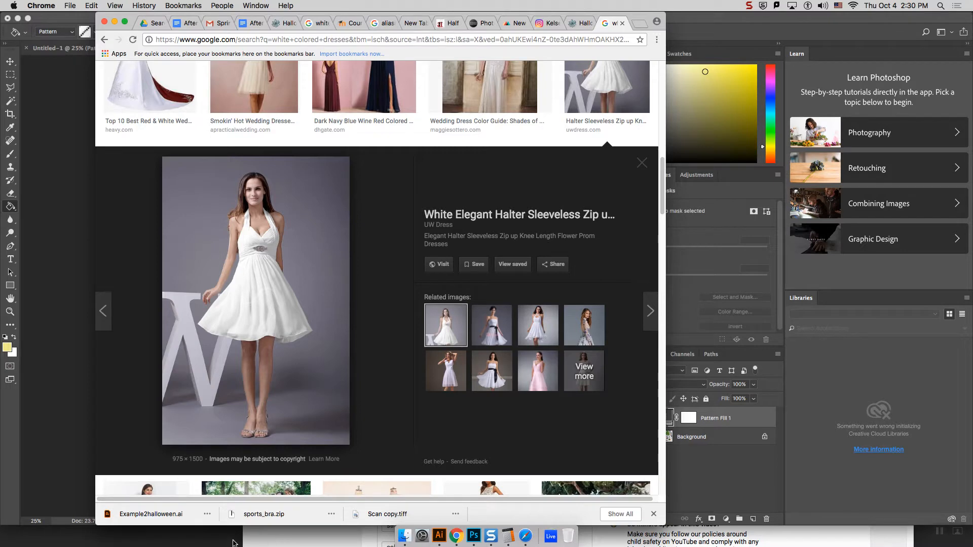
left_click(55, 484)
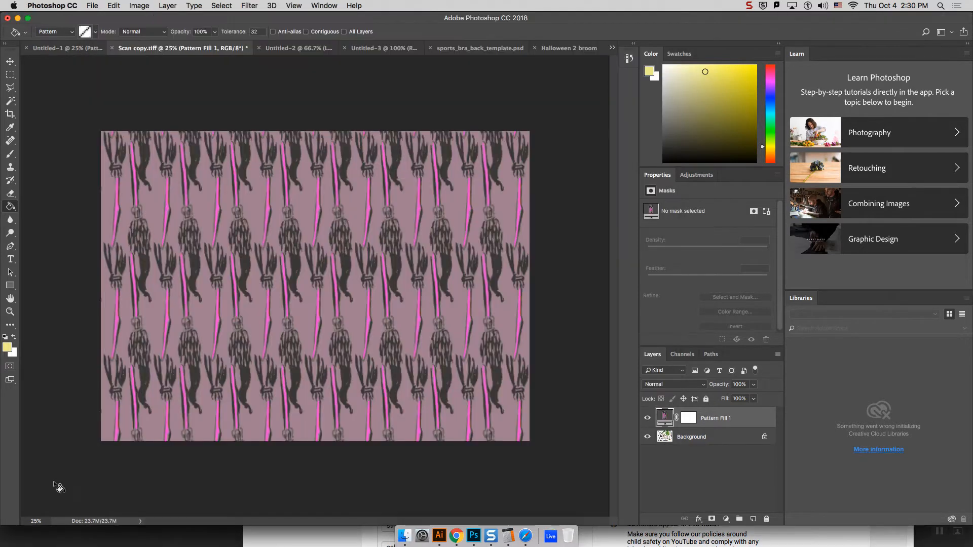
left_click(91, 6)
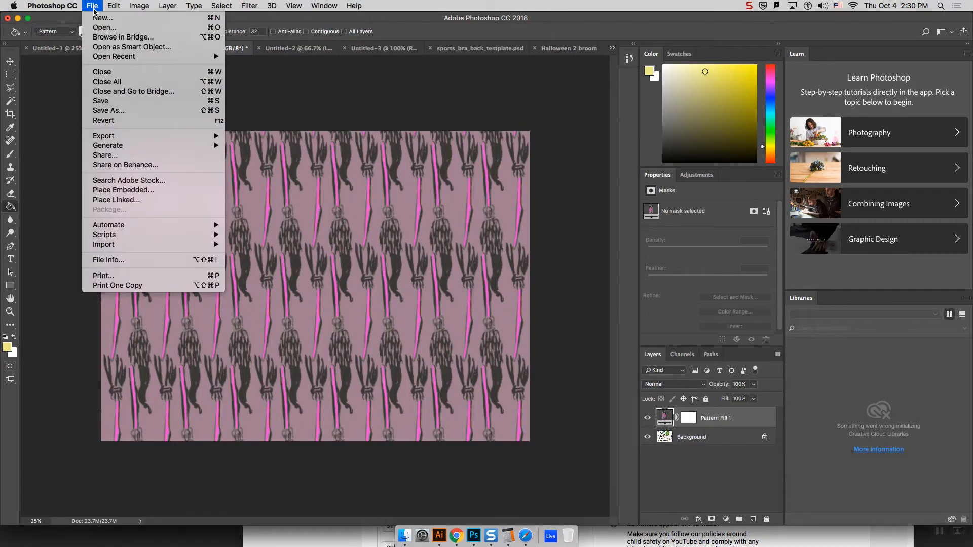
left_click(108, 28)
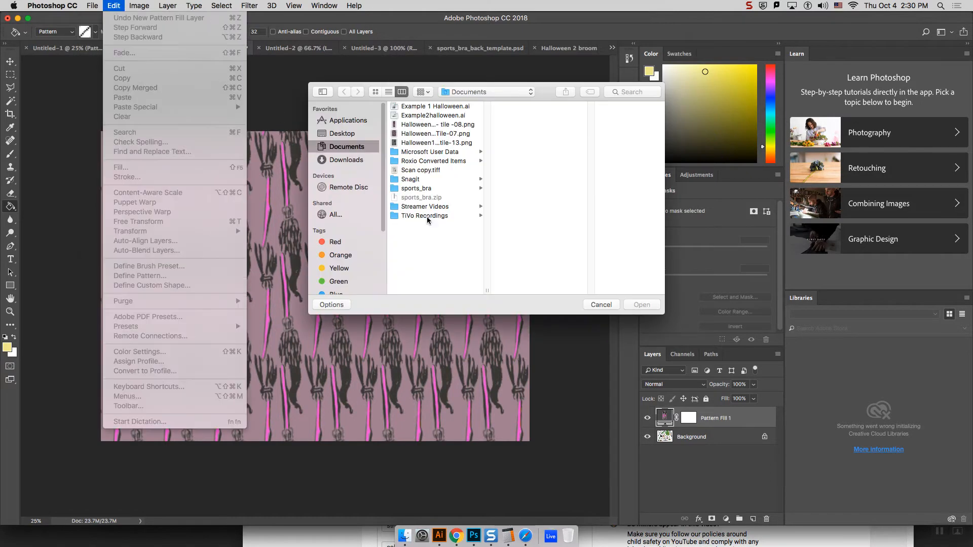
left_click(601, 304)
Step: Create a 975 x 1500 px document at 72 ppi from the Clipboard preset and paste the copied dress photo into it
left_click(100, 5)
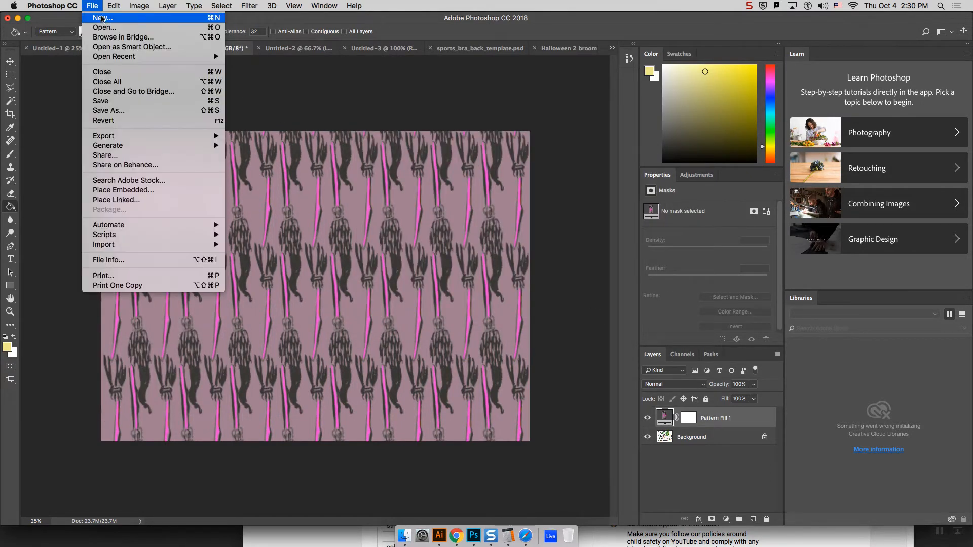
left_click(103, 18)
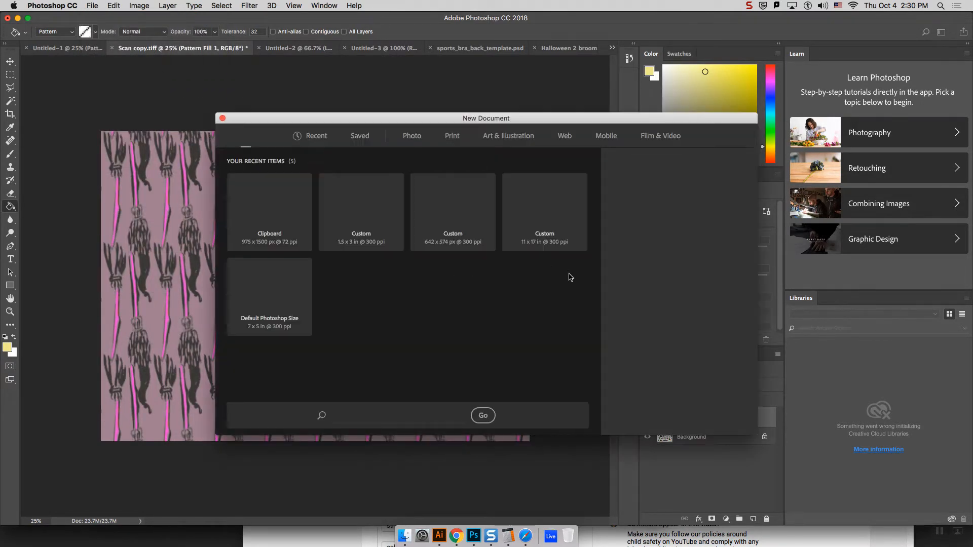
left_click(727, 419)
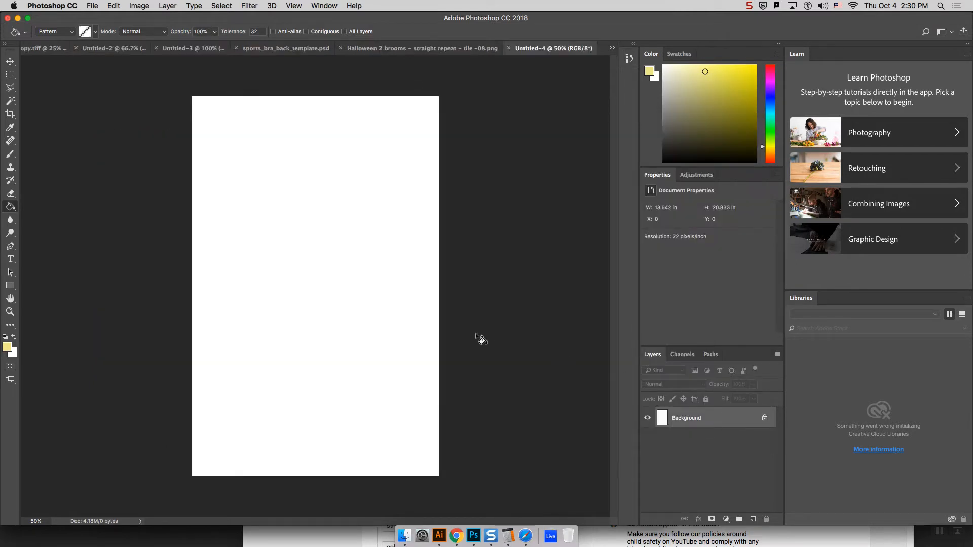
key("super+v")
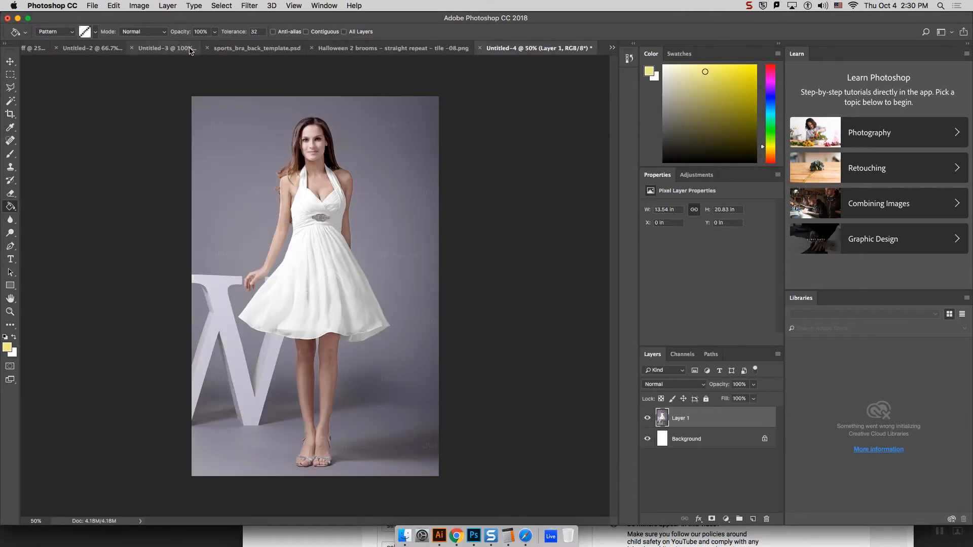
Step: Try to trace the left edge of the white skirt with the freehand Lasso and discard the selection
left_click(10, 88)
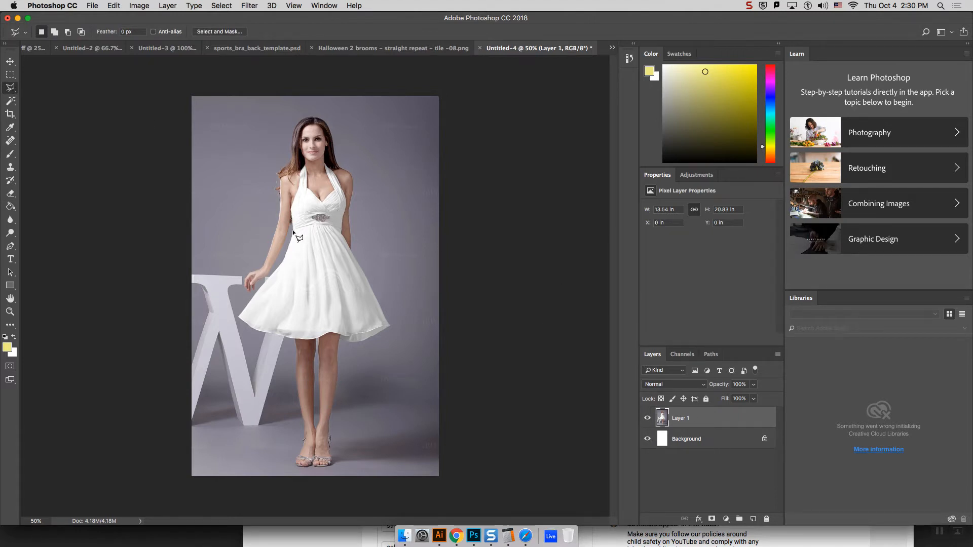
key("super+equal")
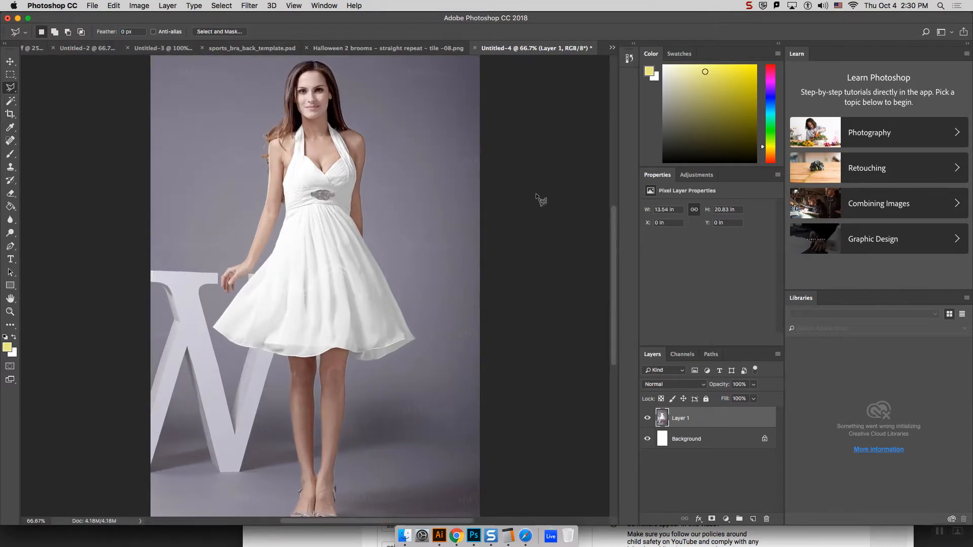
scroll(598, 277, "up", 1)
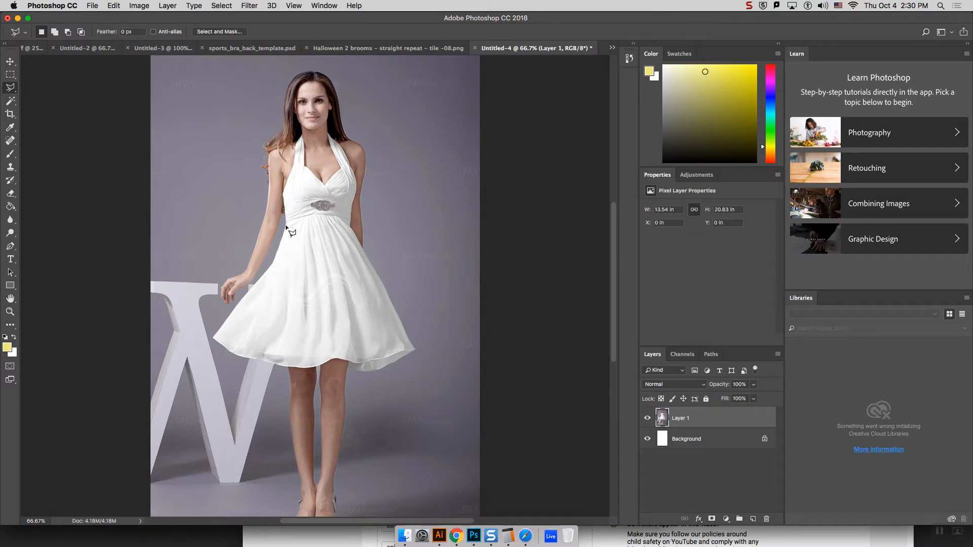
key("super+plus")
key("super+plus")
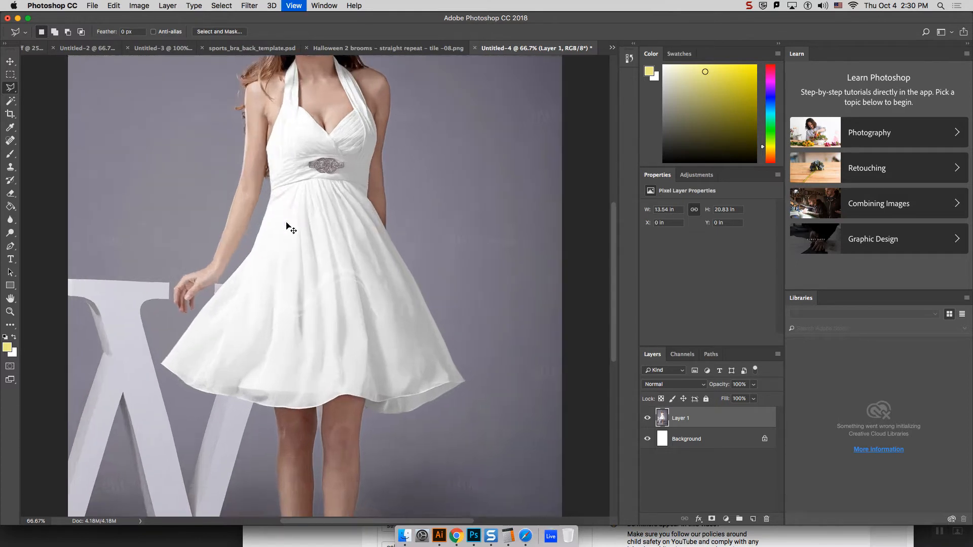
key("super+minus")
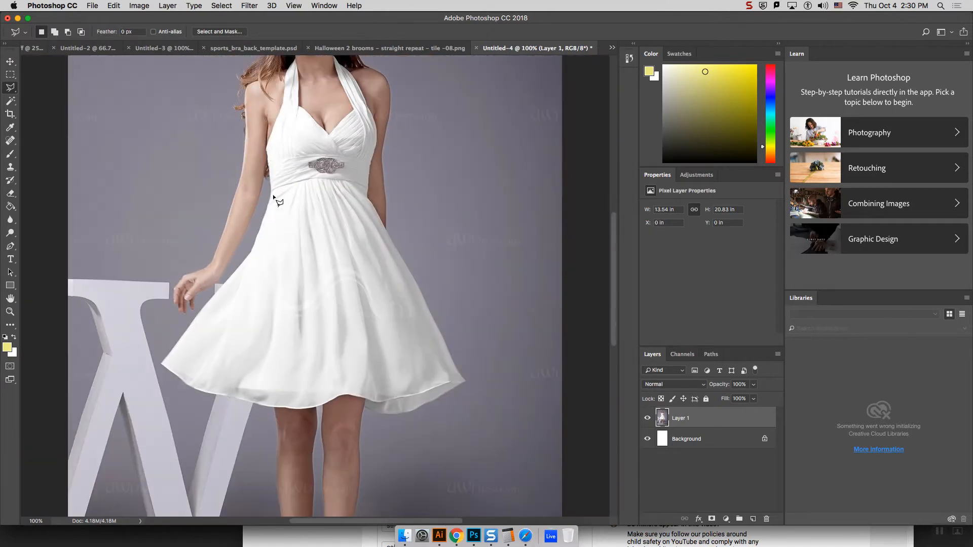
left_click(7, 92)
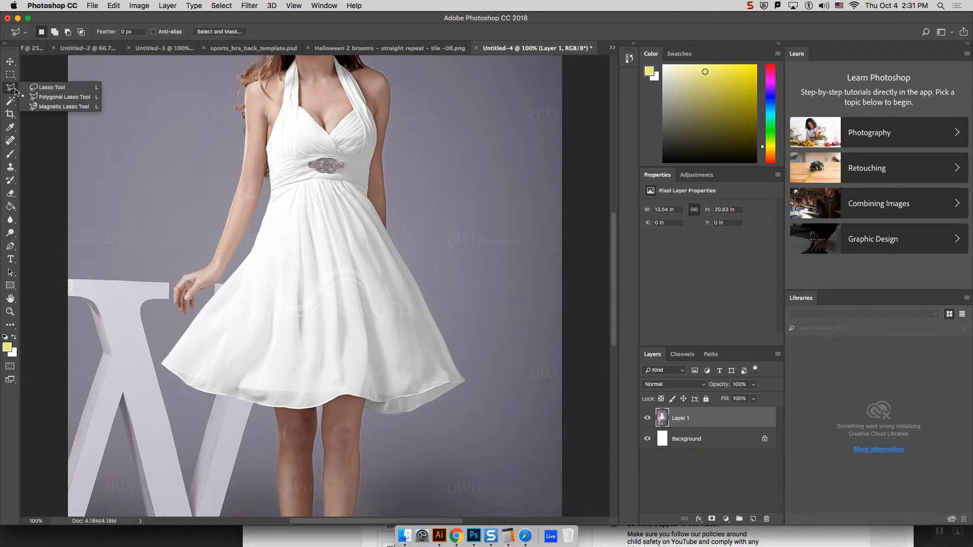
left_click(14, 92)
left_click(10, 90)
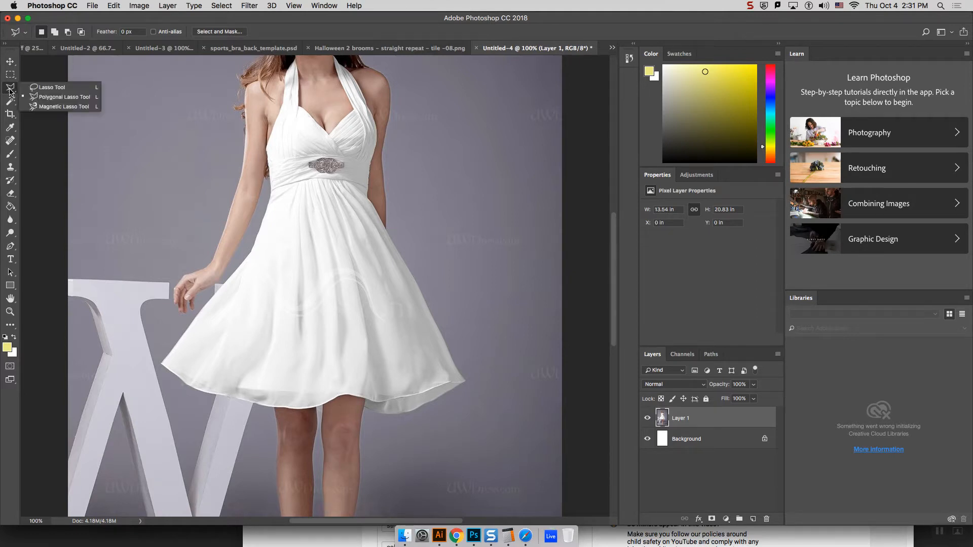
left_click(46, 88)
left_click_drag(271, 195, 239, 270)
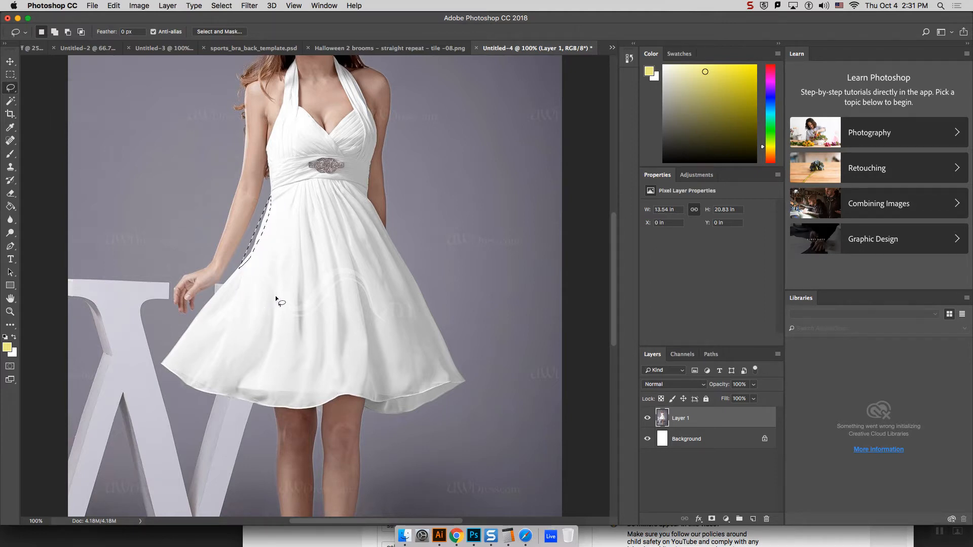
key("super+d")
mouse_move(272, 196)
left_mouse_down()
mouse_move(247, 269)
mouse_move(197, 319)
mouse_move(213, 353)
left_mouse_up()
key("ctrl+d")
Step: Outline the white skirt from the waist seam around the front hem with the Polygonal Lasso
left_click_drag(11, 87, 60, 101)
left_click(252, 251)
left_click(208, 302)
left_click(184, 333)
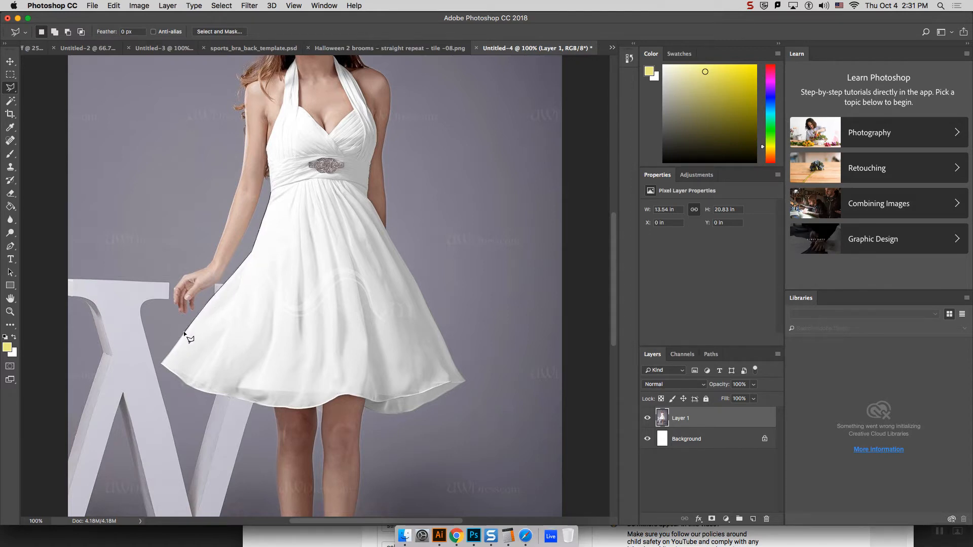
left_click(161, 363)
left_click(285, 407)
left_click(303, 409)
left_click(323, 405)
left_click(336, 398)
left_click(342, 394)
left_click(465, 381)
left_click(358, 185)
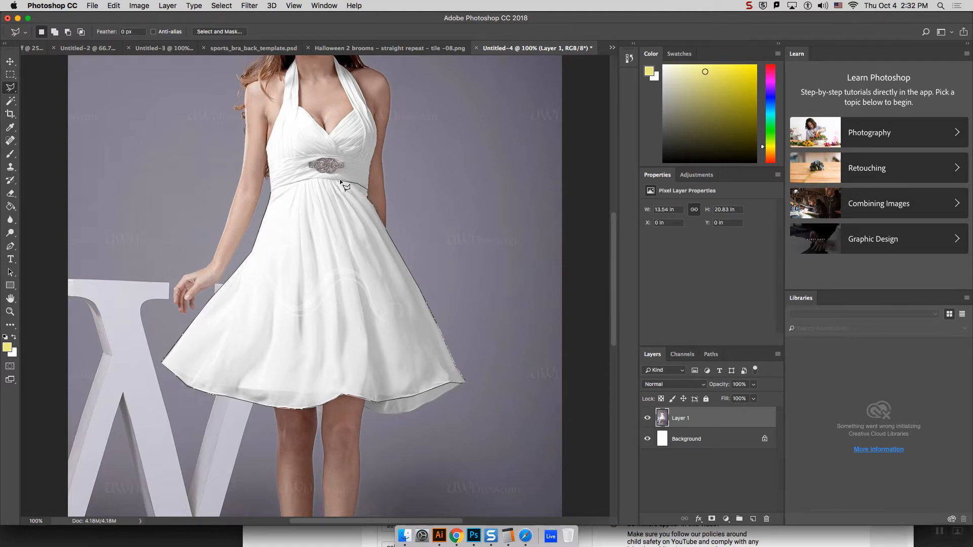
left_click(299, 181)
left_click(272, 193)
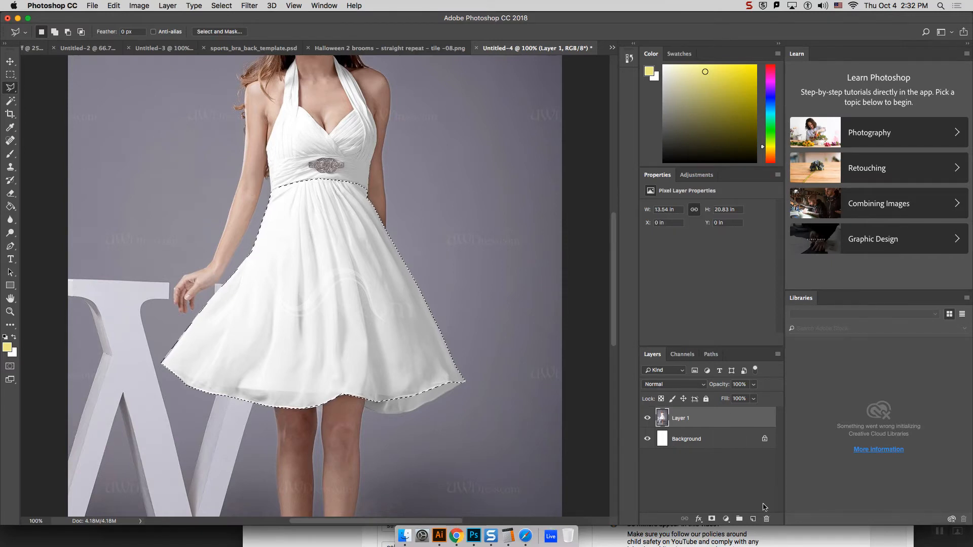
Step: Add an empty layer above the dress photo and briefly hide the photo layer, keeping the skirt selection
left_click(753, 519)
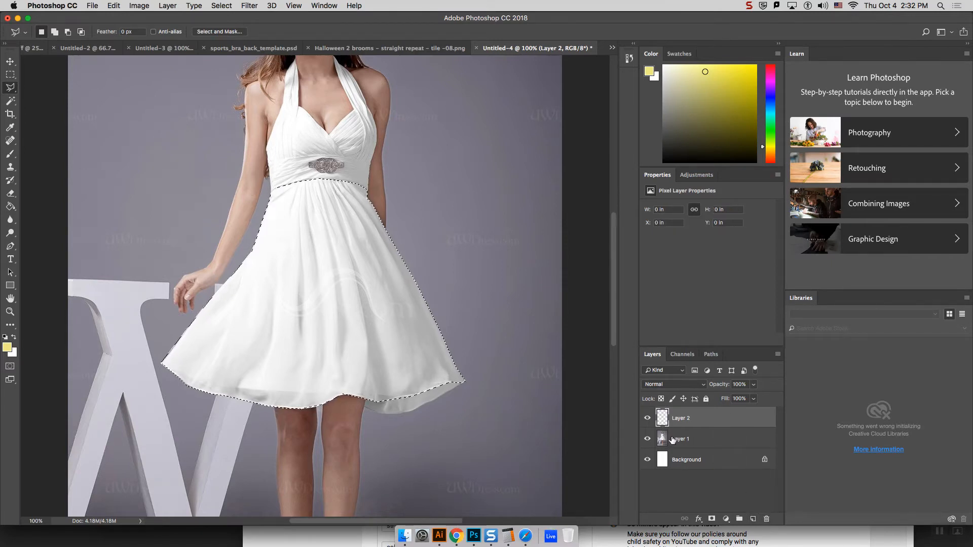
left_click(683, 440)
left_click(647, 440)
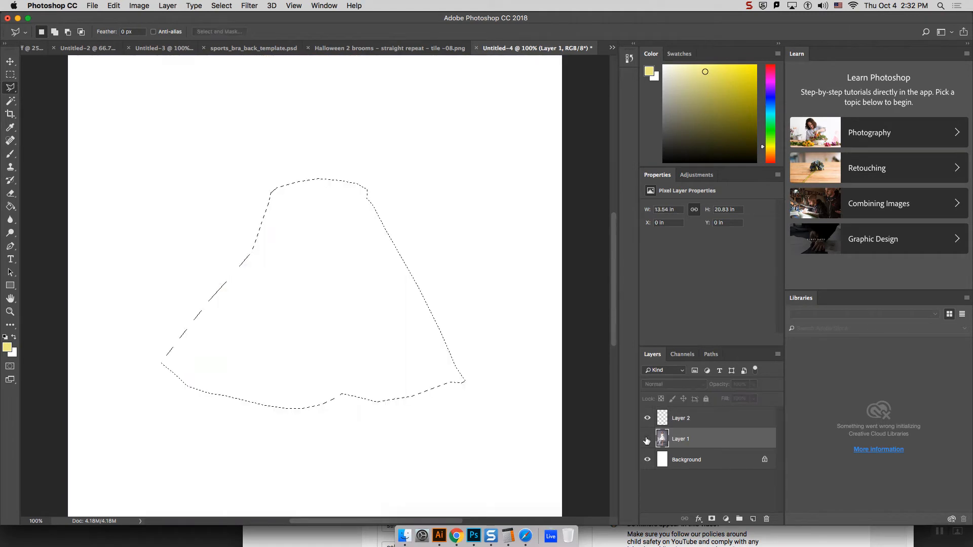
left_click(647, 439)
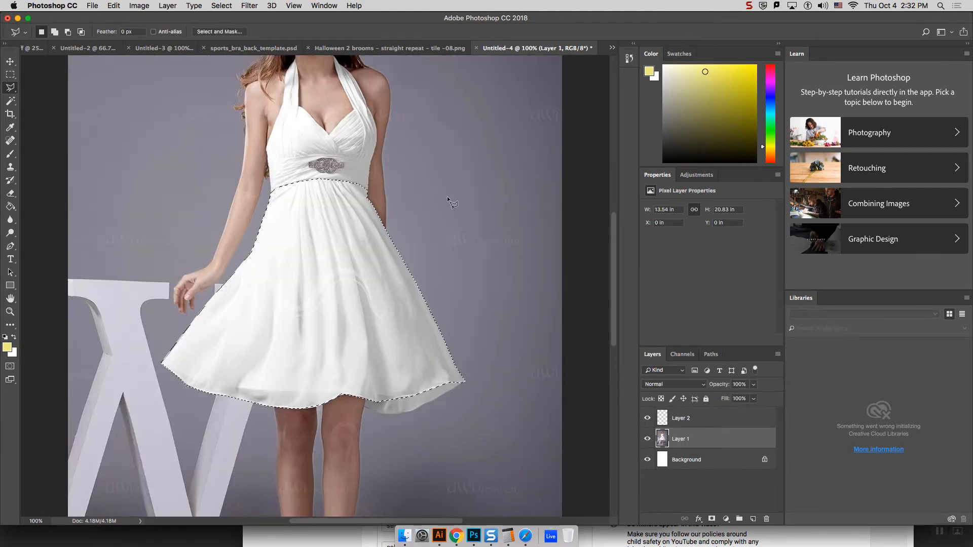
Step: Pick a bright magenta foreground color and set the Paint Bucket to fill with Foreground instead of Pattern
left_click(10, 207)
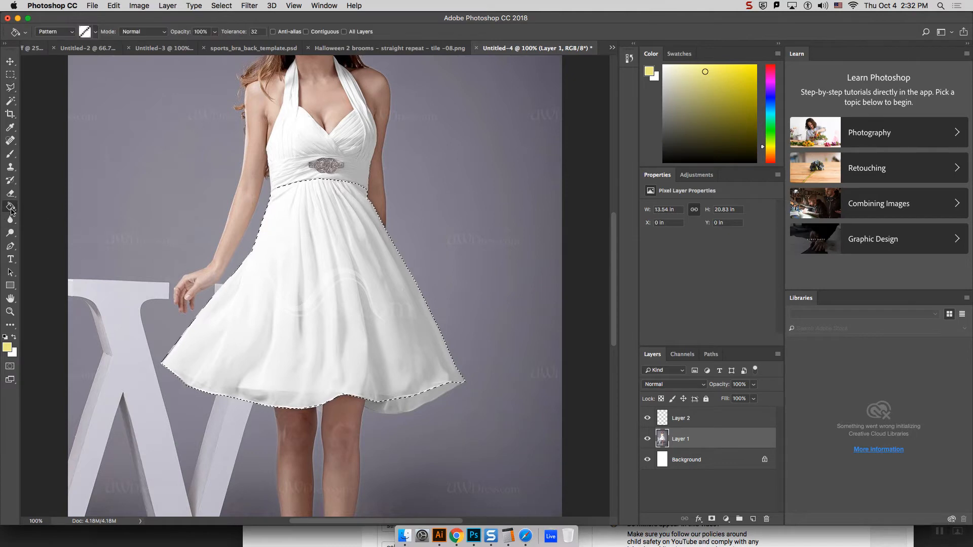
left_click(770, 122)
left_click_drag(771, 128, 771, 80)
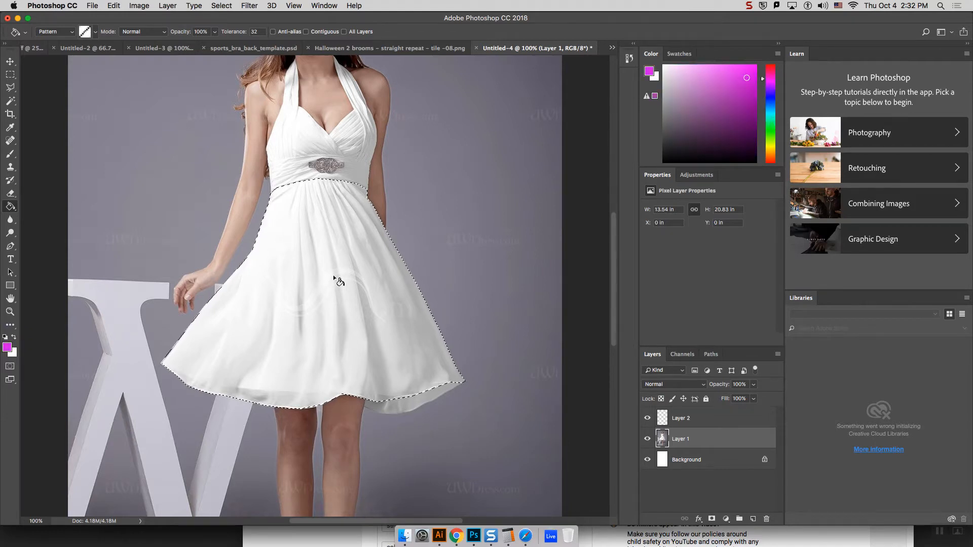
left_click(347, 348)
key("super+z")
left_click(56, 31)
left_click(54, 23)
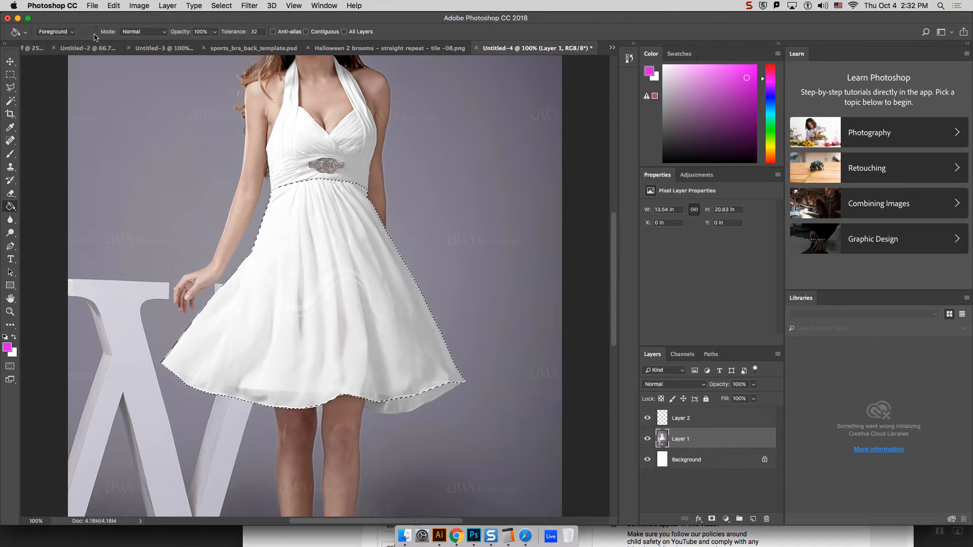
Step: Try to fill the skirt selection with magenta directly on the photo layer, and undo the fill
left_click(400, 361)
key("super+z")
left_click(402, 361)
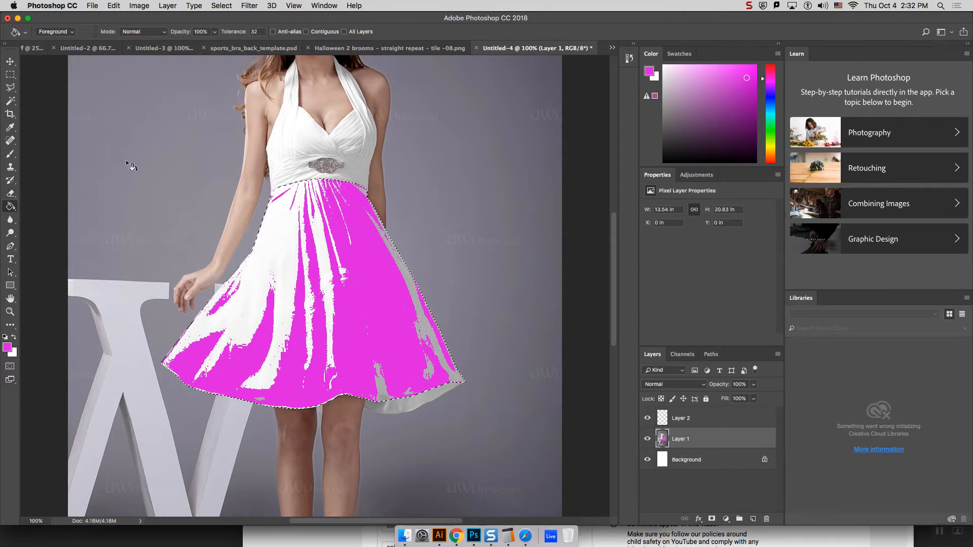
left_click(249, 32)
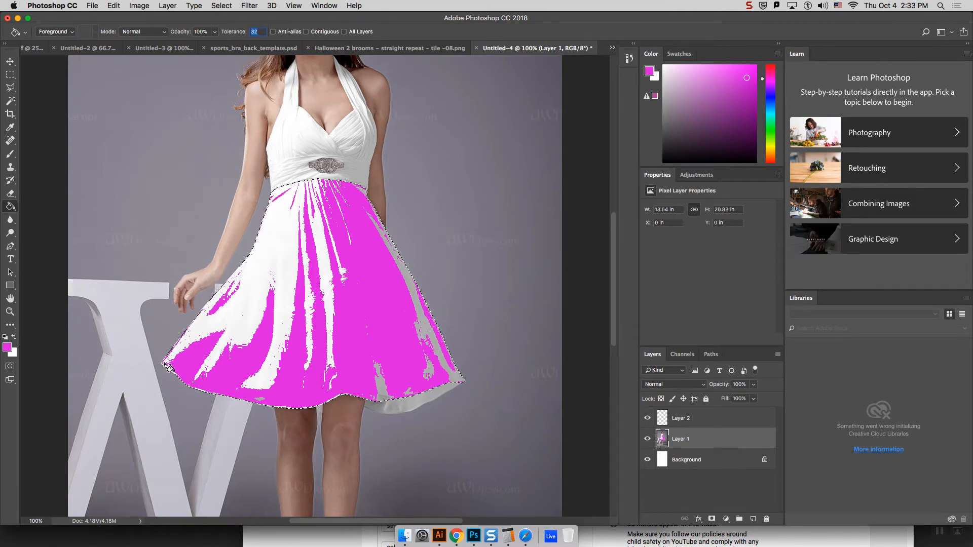
key("super+z")
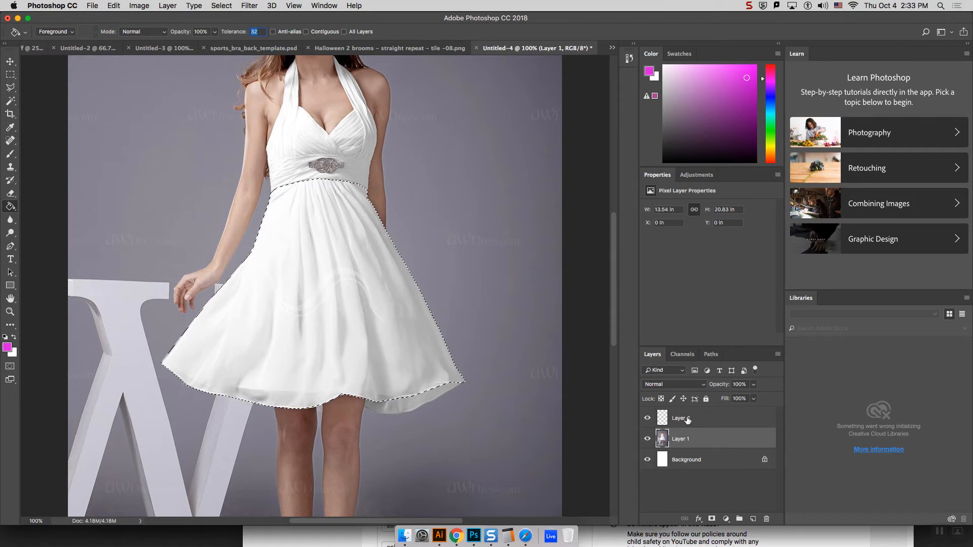
Step: Fill the skirt selection with magenta on the empty Layer 2 and deselect
left_click(685, 419)
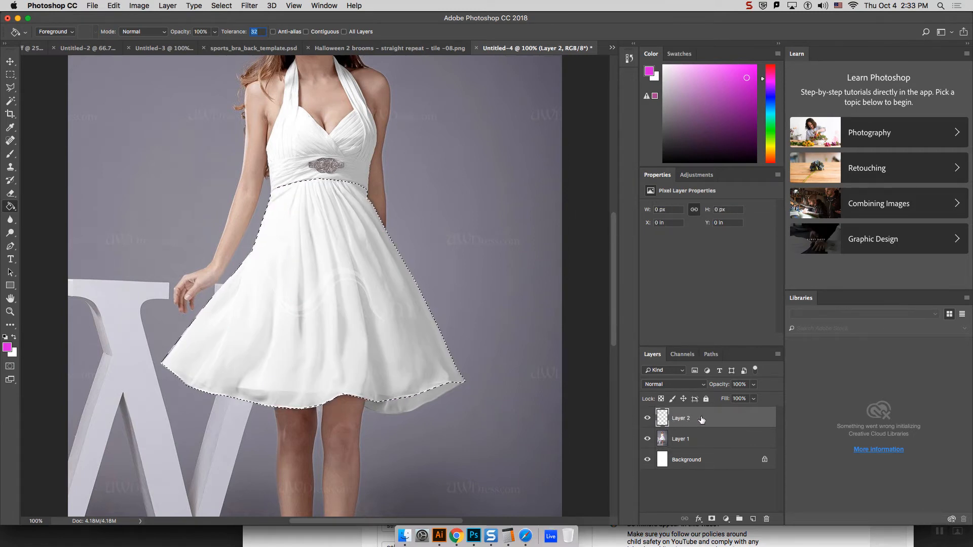
left_click(338, 304)
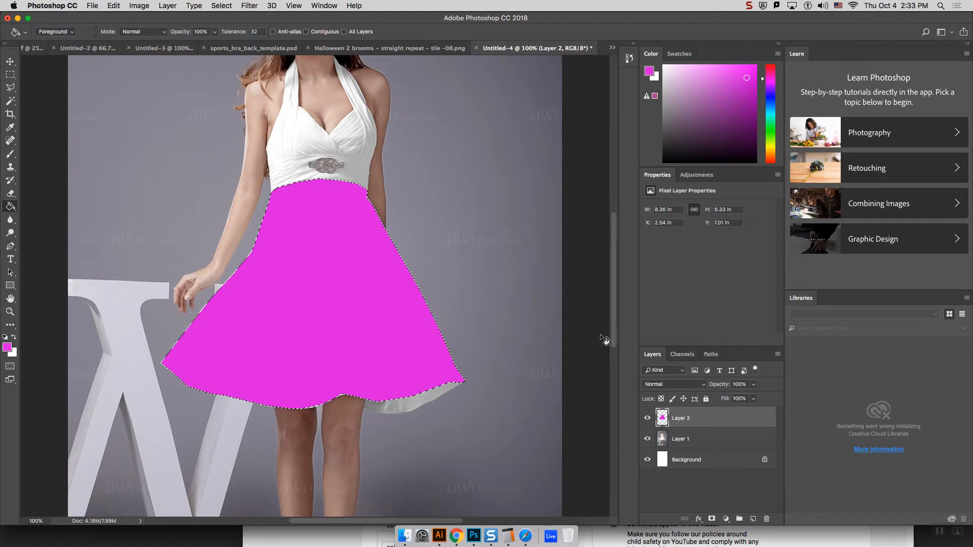
key("super+d")
Step: Try to select the magenta skirt with the Magic Wand and clear the selection
left_click(10, 101)
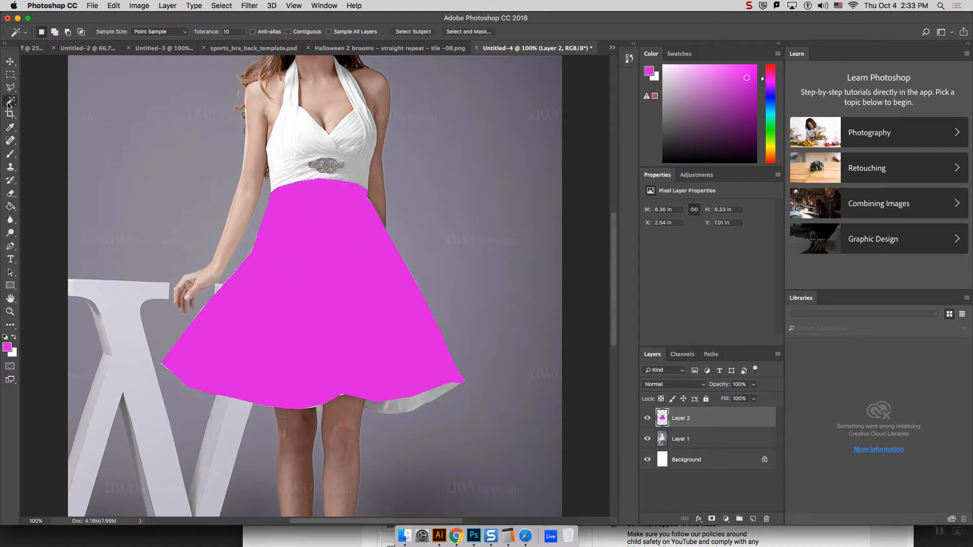
left_click(302, 253)
key("super+d")
left_click(10, 88)
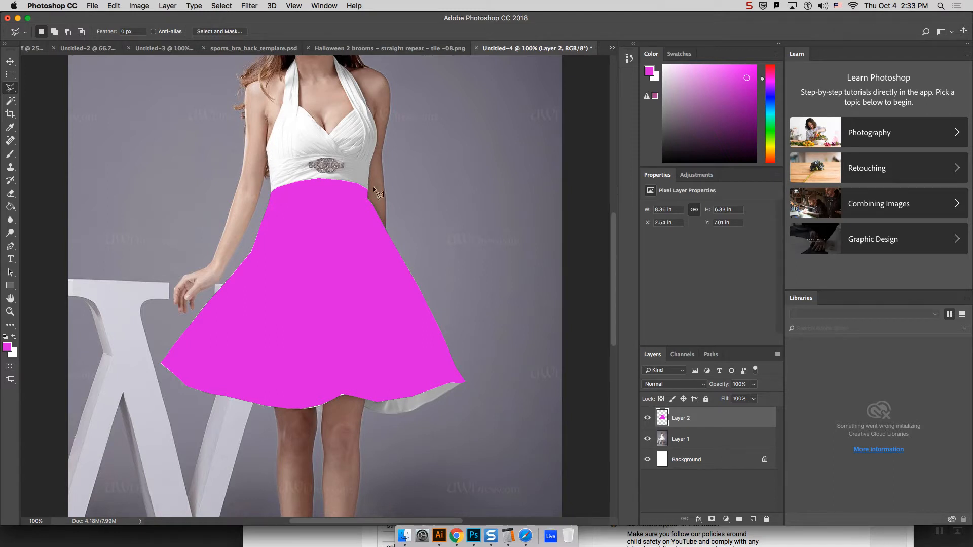
left_click_drag(617, 318, 615, 306)
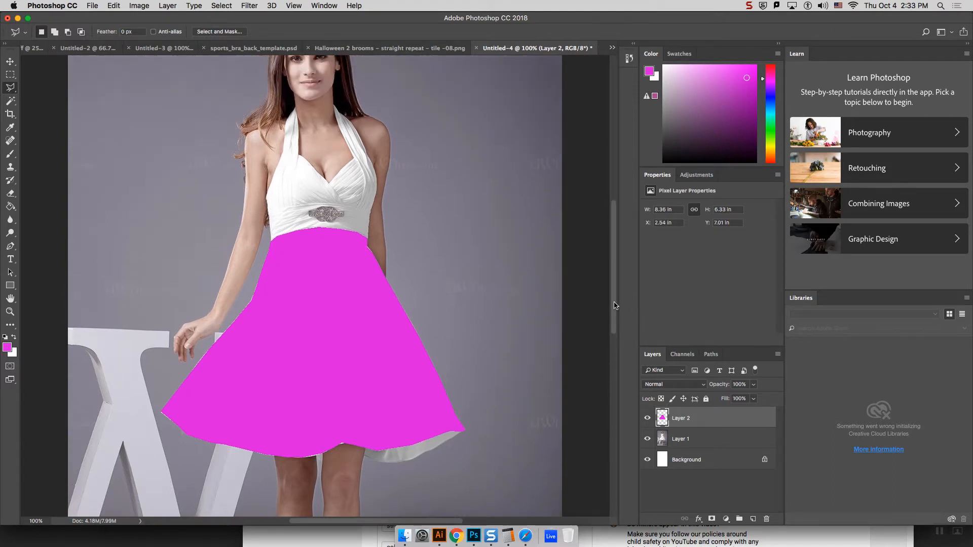
left_click(271, 245)
key("Escape")
left_click(10, 89)
left_click(10, 89)
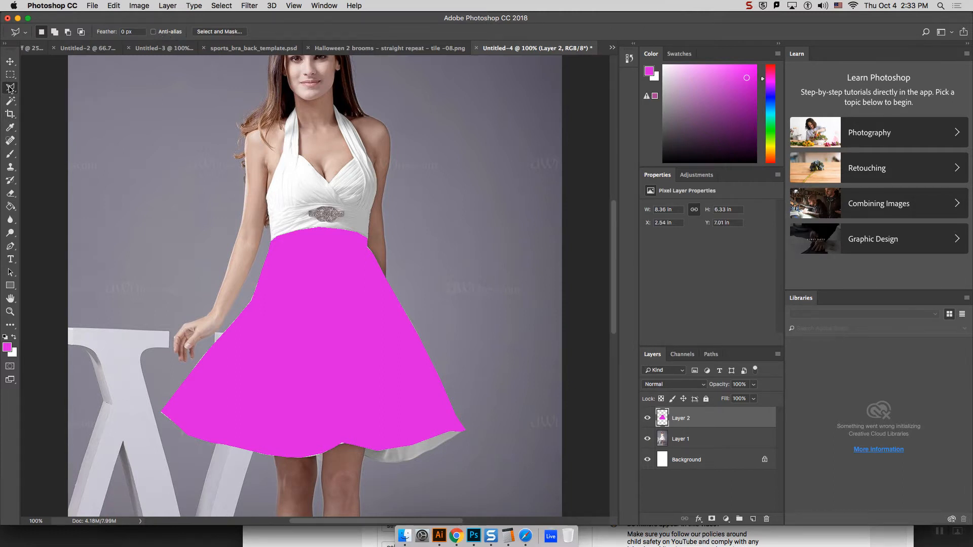
left_click(9, 208)
left_click(10, 89)
Step: Try to outline the white halter bodice and its straps with the Polygonal Lasso and clear the selection
left_click(271, 241)
left_click(267, 197)
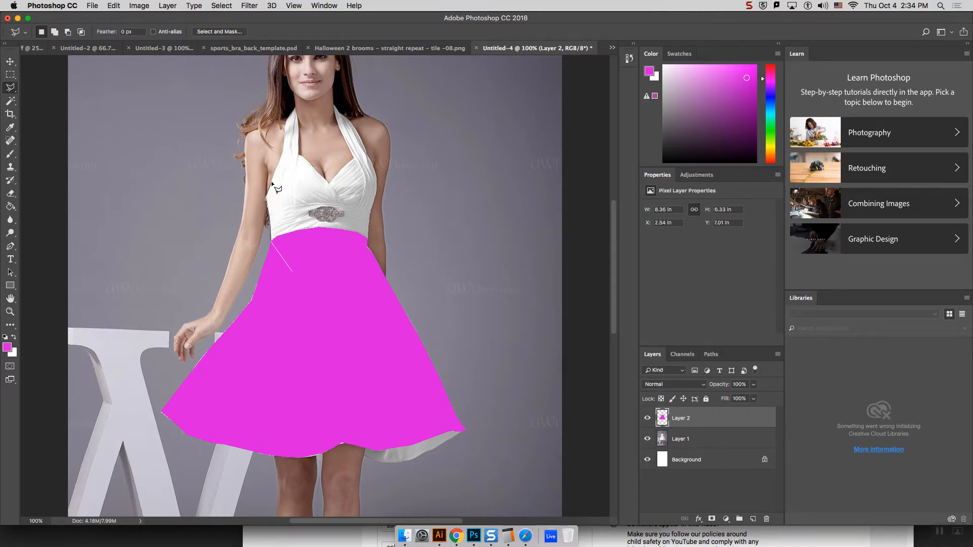
left_click(284, 152)
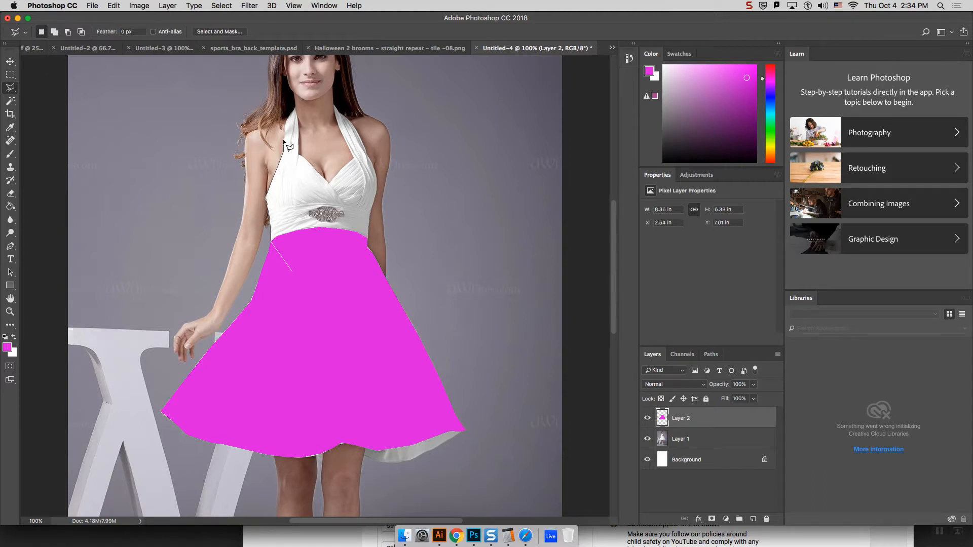
left_click(295, 109)
left_click(299, 155)
left_click(329, 183)
left_click(355, 158)
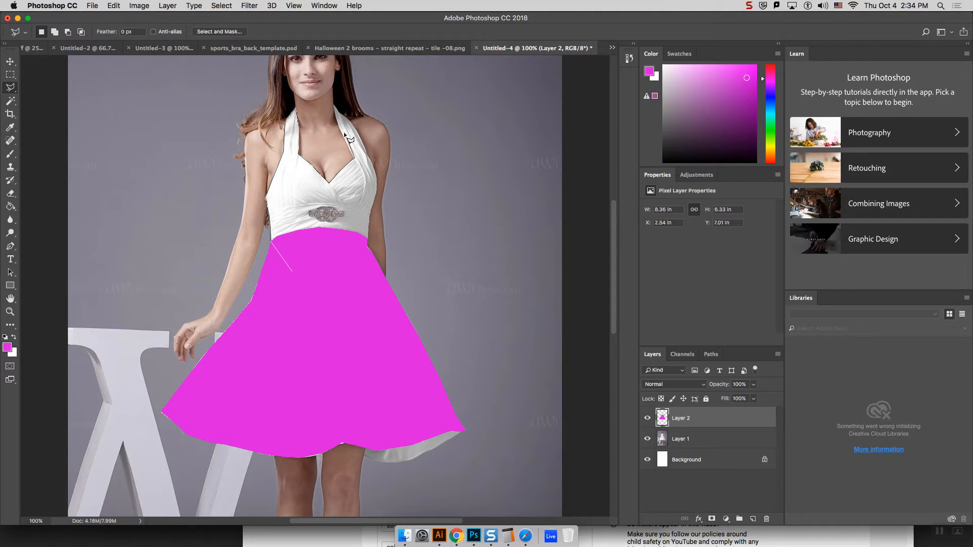
double_click(333, 105)
key("super+d")
Step: Outline the halter bodice and straps with the Polygonal Lasso, overlapping the upper part of the magenta skirt
left_click(270, 240)
left_click(299, 155)
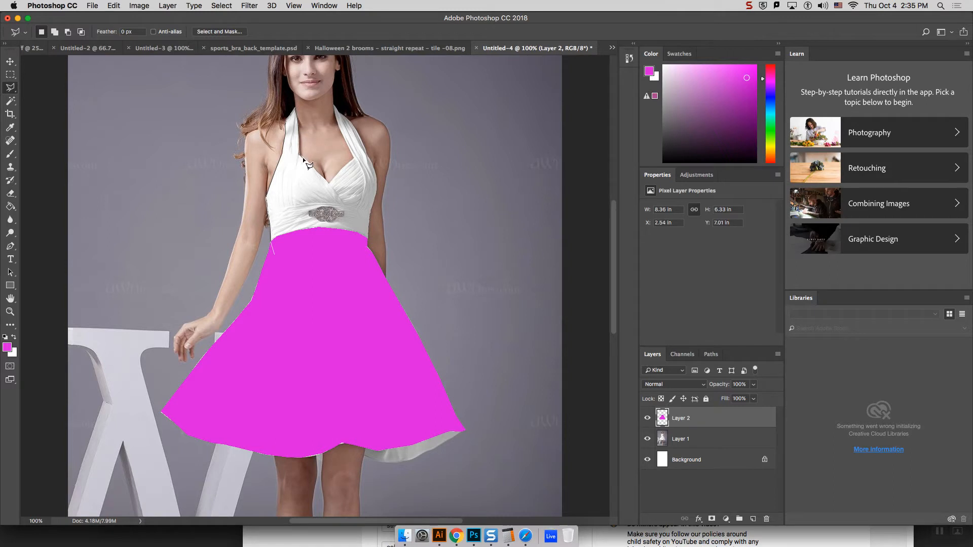
left_click(329, 183)
left_click(352, 124)
left_click(290, 307)
left_click(273, 254)
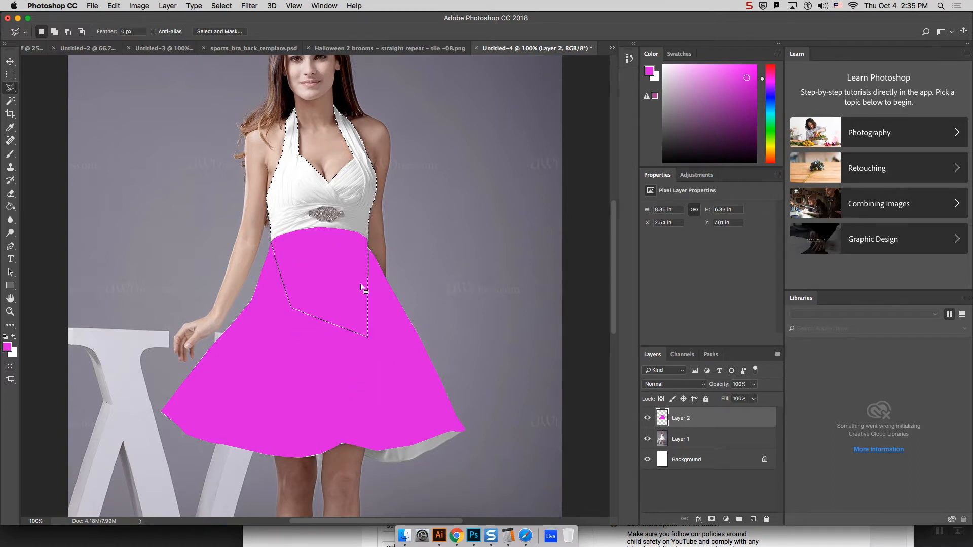
Step: Fill the bodice with green on the same layer as the magenta skirt, deselect, and rename that layer Color Block
key("g")
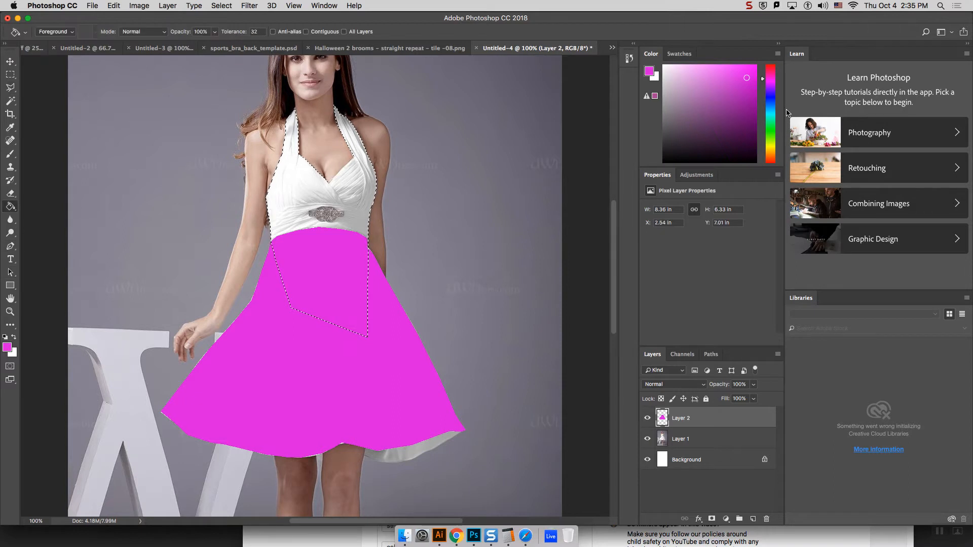
left_click(770, 128)
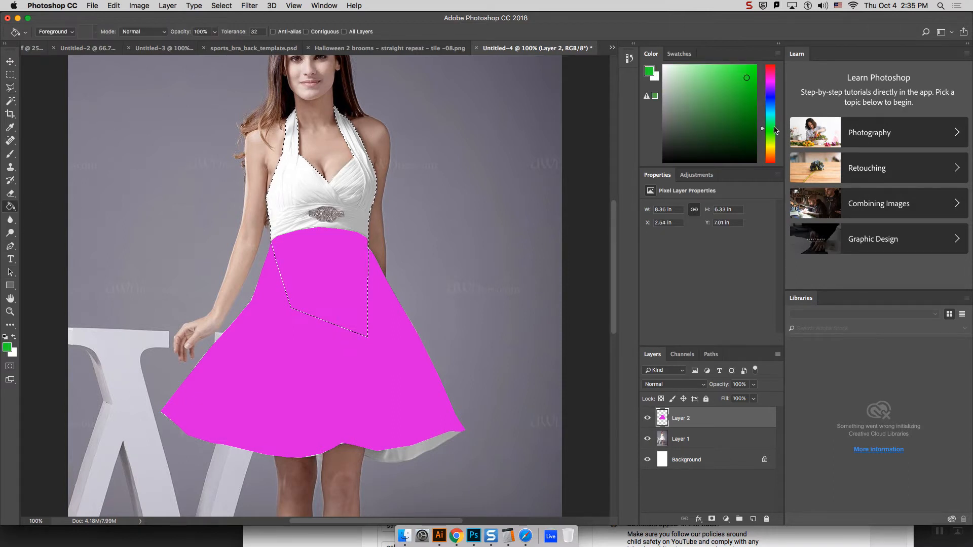
left_click(359, 201)
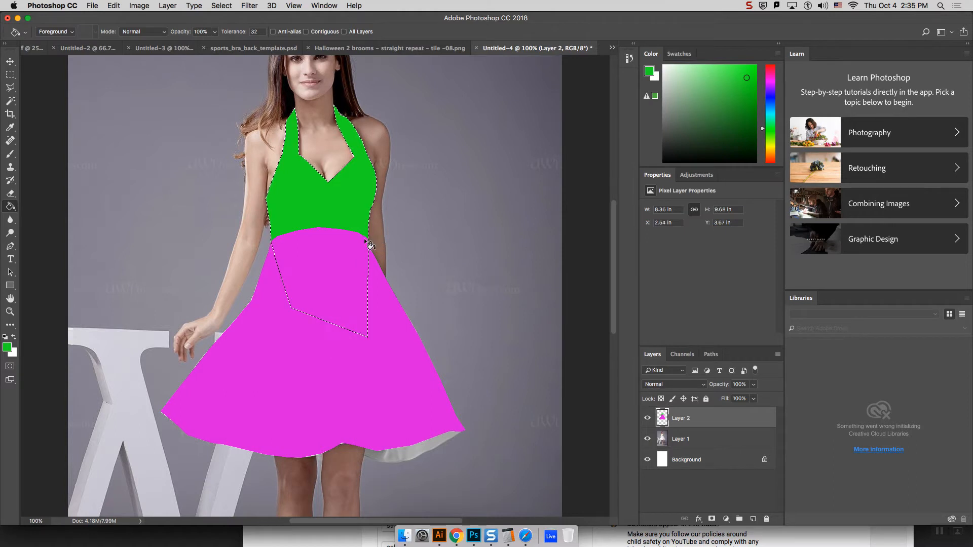
key("super+d")
type("ck")
key("Return")
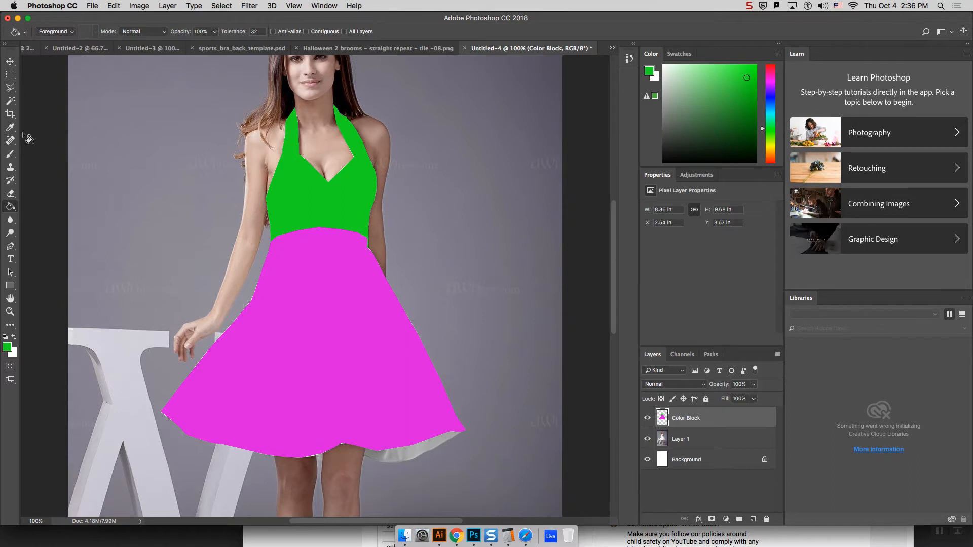
Step: Select the magenta skirt with the Magic Wand and add a pattern fill layer with the default name from that selection
key("super+minus")
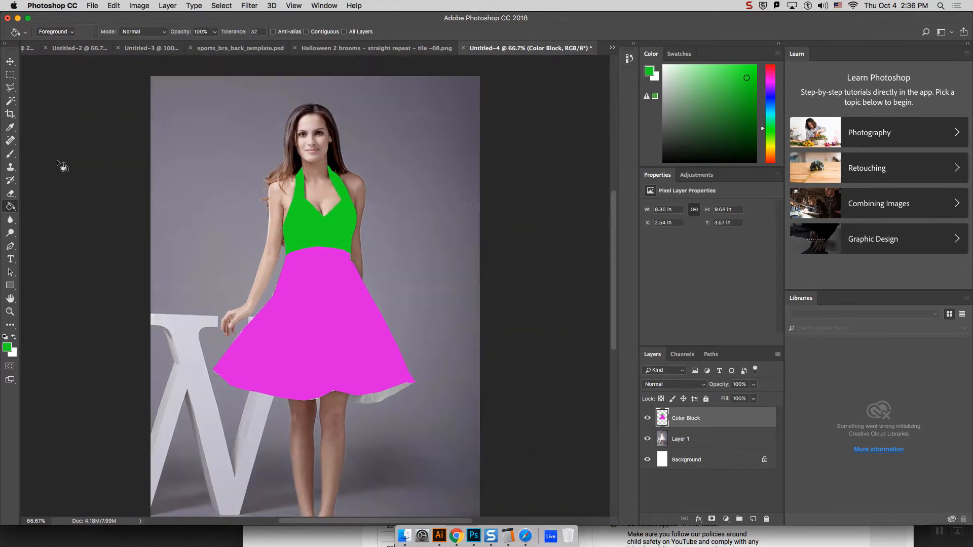
left_click(10, 101)
left_click(321, 312)
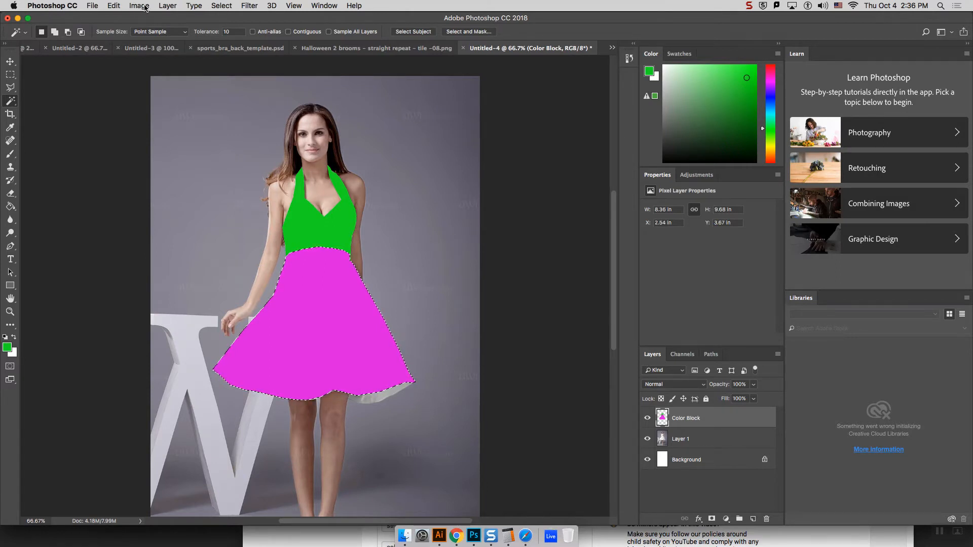
left_click(169, 6)
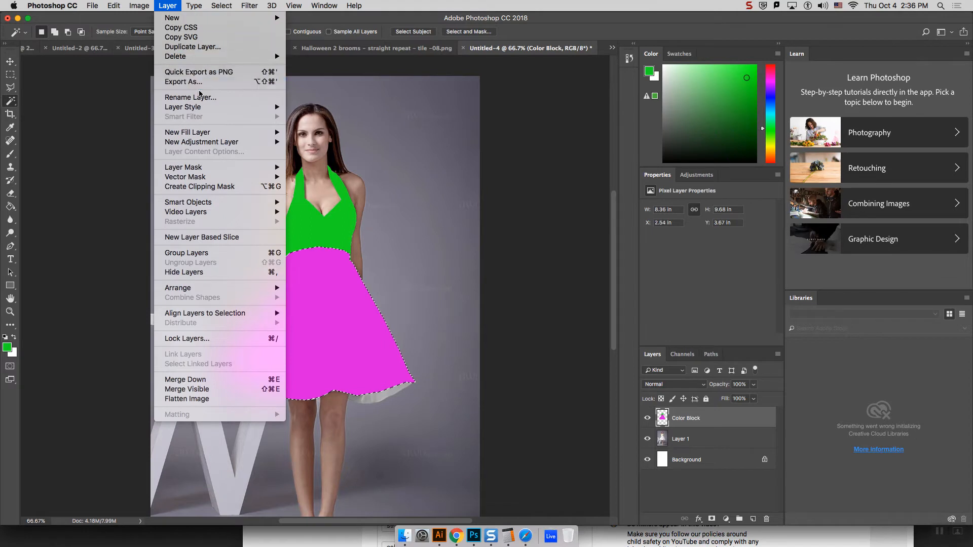
mouse_move(217, 134)
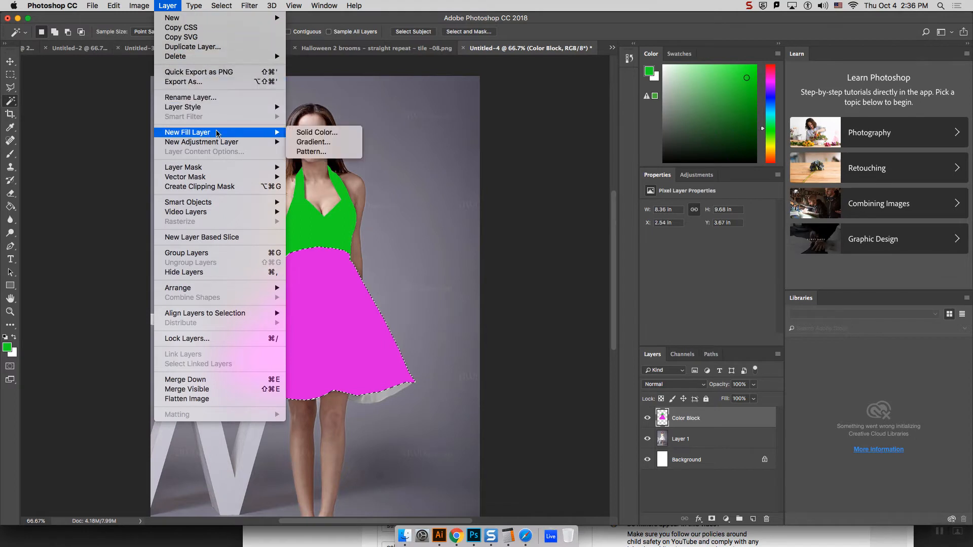
left_click(345, 157)
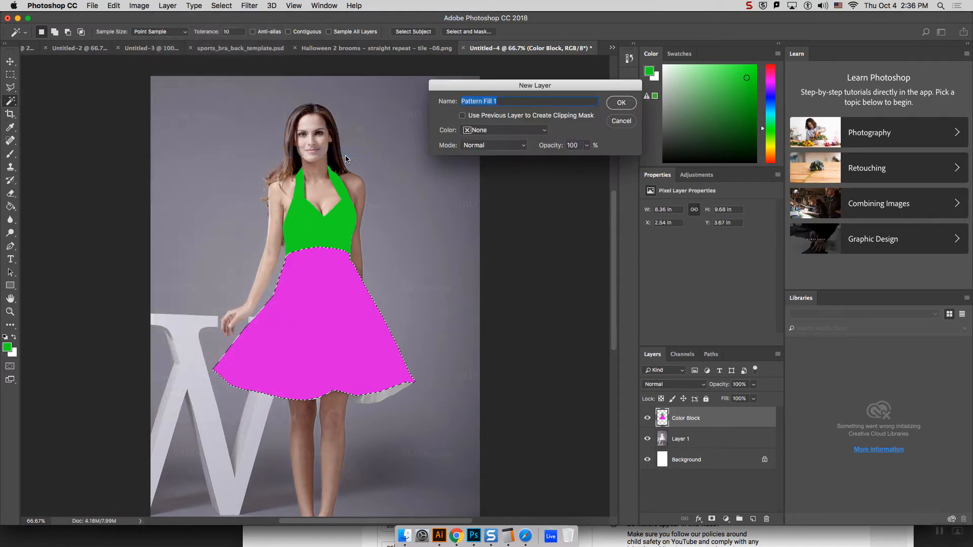
left_click(626, 105)
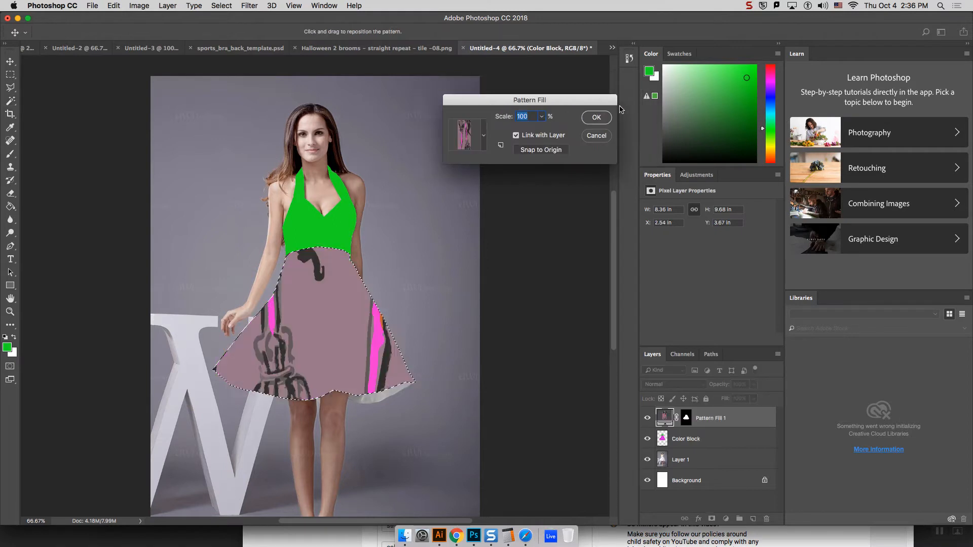
Step: Keep the brooms pattern for the skirt, set its scale to 12%, and accept the pattern fill
left_click(484, 135)
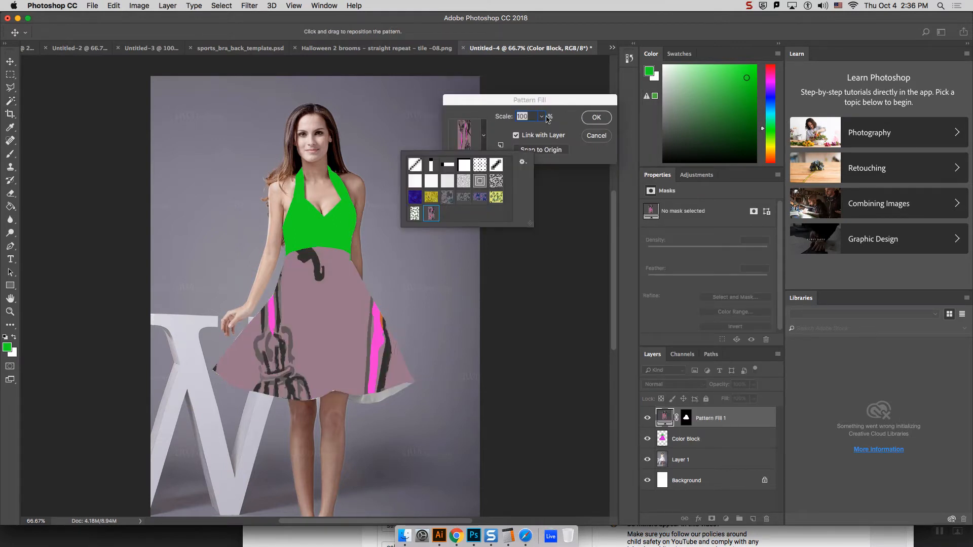
left_click(548, 118)
mouse_move(542, 117)
left_mouse_down()
mouse_move(541, 131)
mouse_move(526, 116)
left_mouse_up()
key("Up")
key("Up")
key("Up")
key("Up")
key("Up")
key("Up")
key("Up")
key("Up")
key("Up")
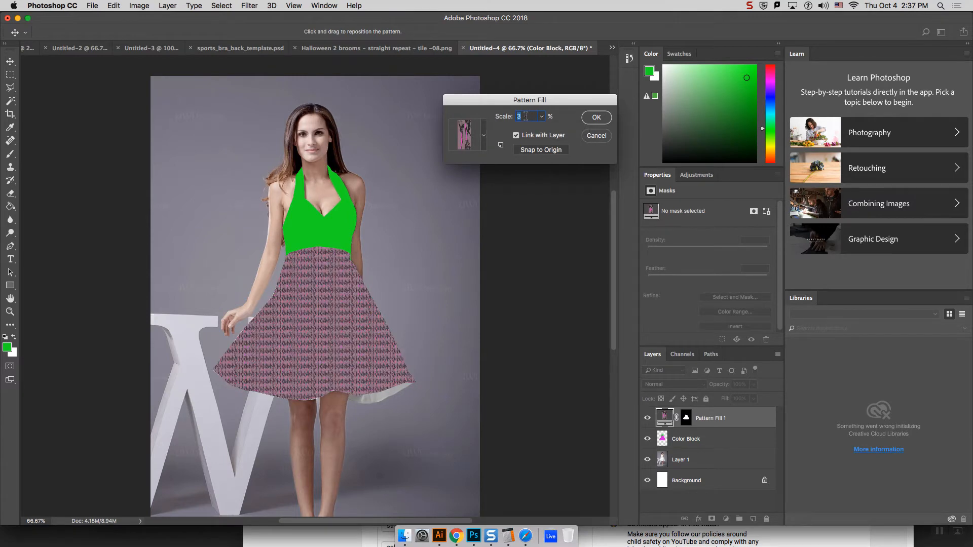
key("Up")
key("Up")
key("Up")
key("Up")
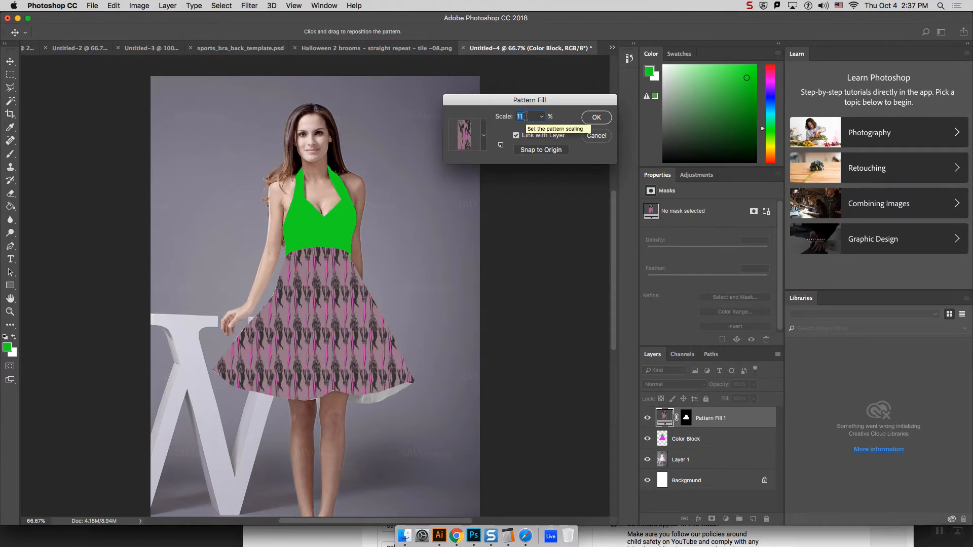
key("Down")
key("Down")
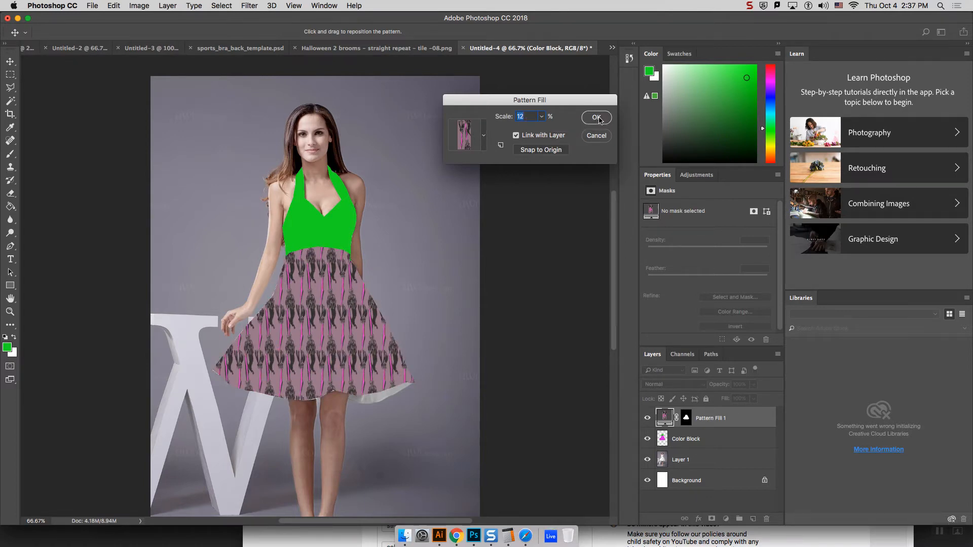
left_click(596, 117)
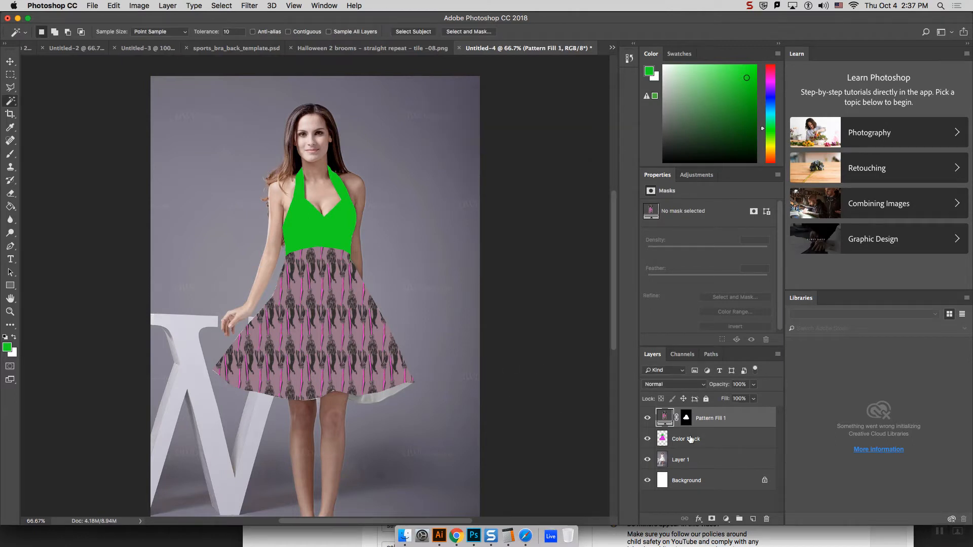
Step: Hide the Color Block layer and set the skirt's pattern fill layer to the Multiply blend mode
left_click(646, 440)
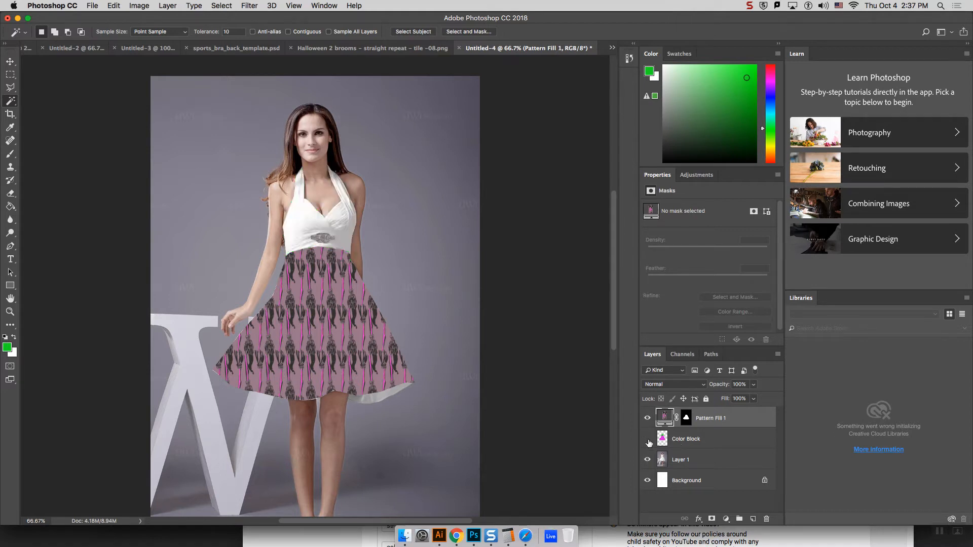
left_click(700, 386)
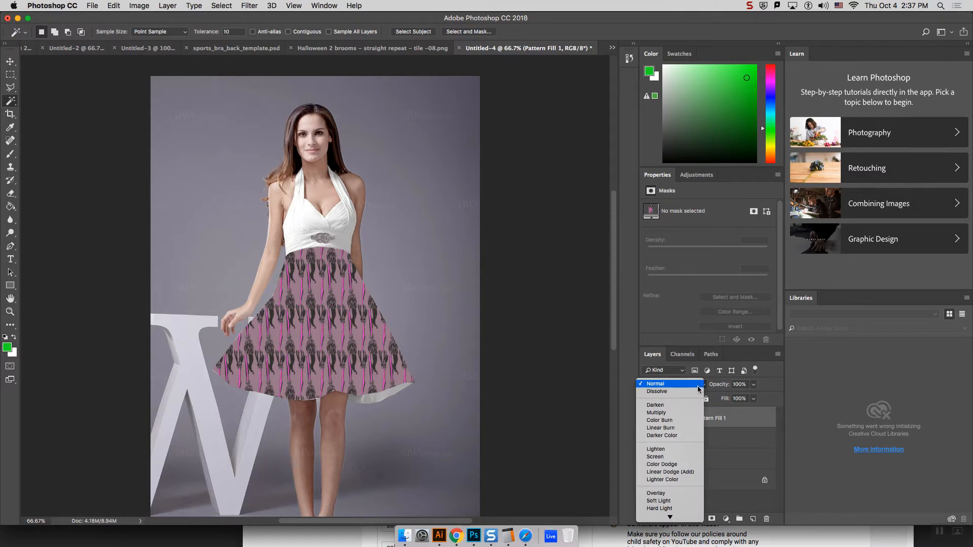
left_click(715, 430)
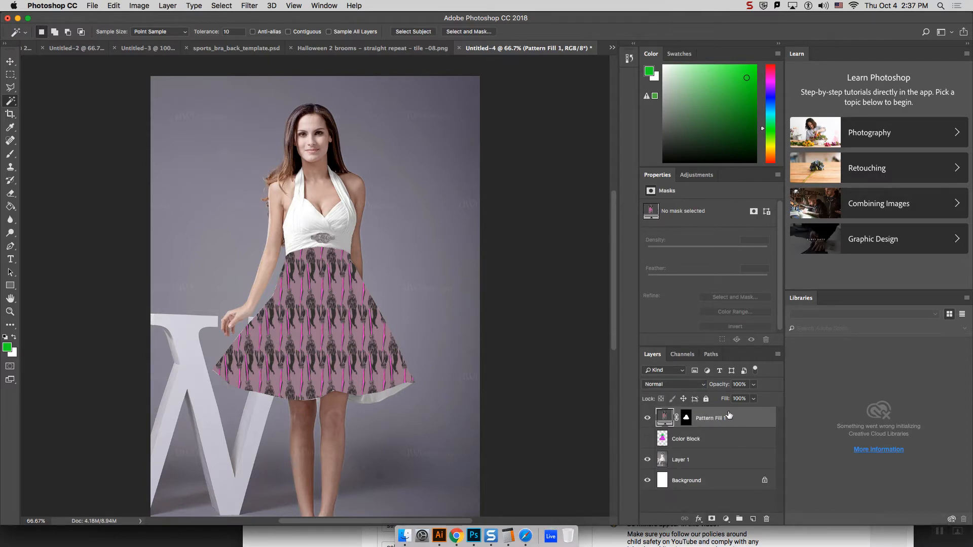
left_click(694, 386)
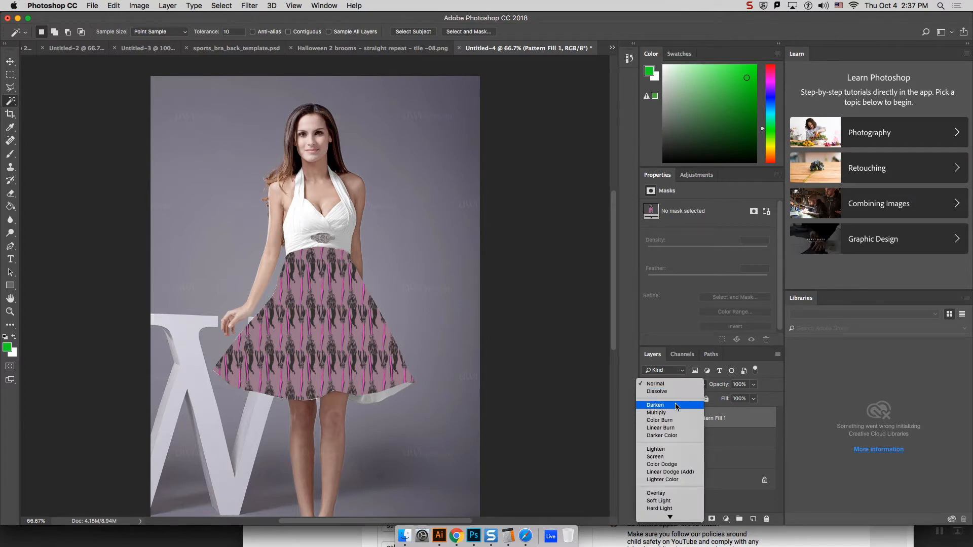
left_click(725, 421)
left_click(679, 385)
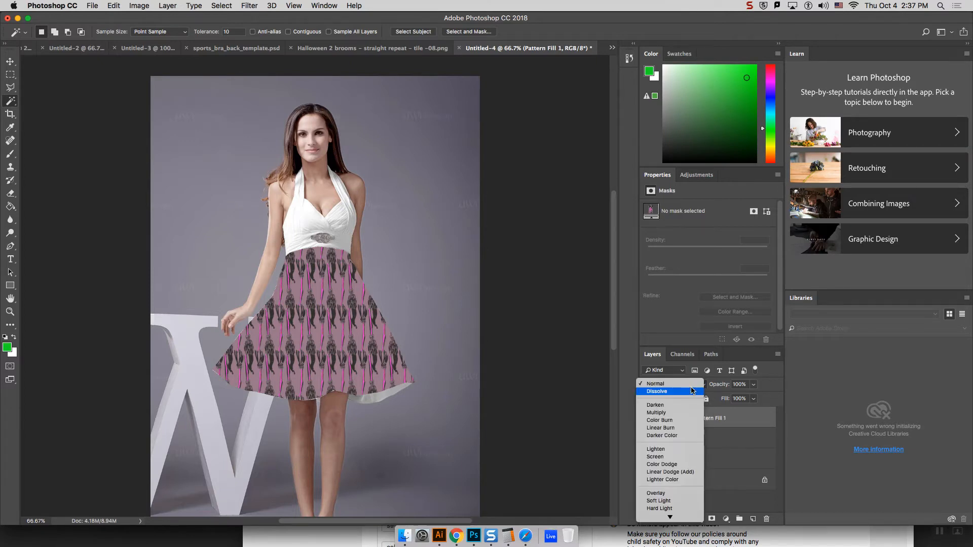
left_click(668, 413)
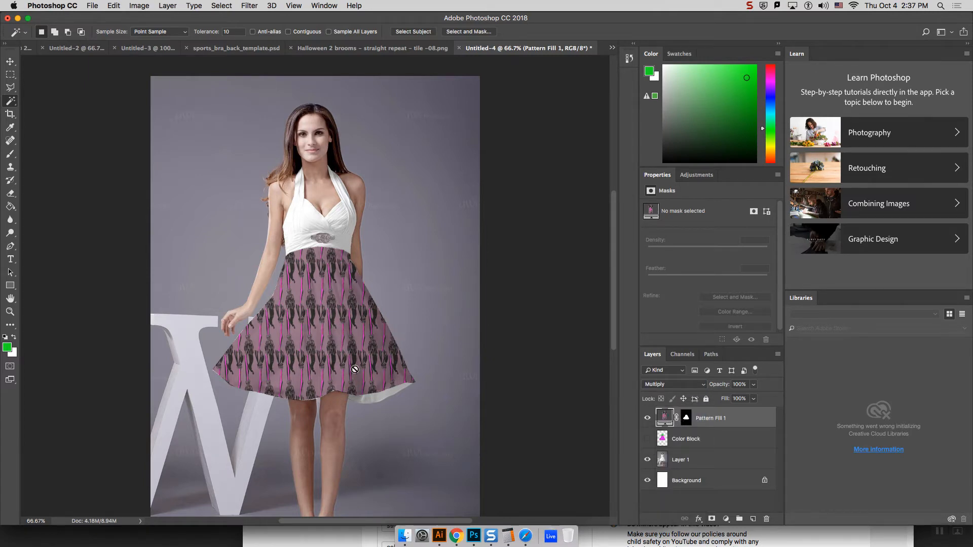
Step: Try the Hard Light, Overlay, Difference and Hue blend modes on the skirt's pattern fill layer
left_click(676, 386)
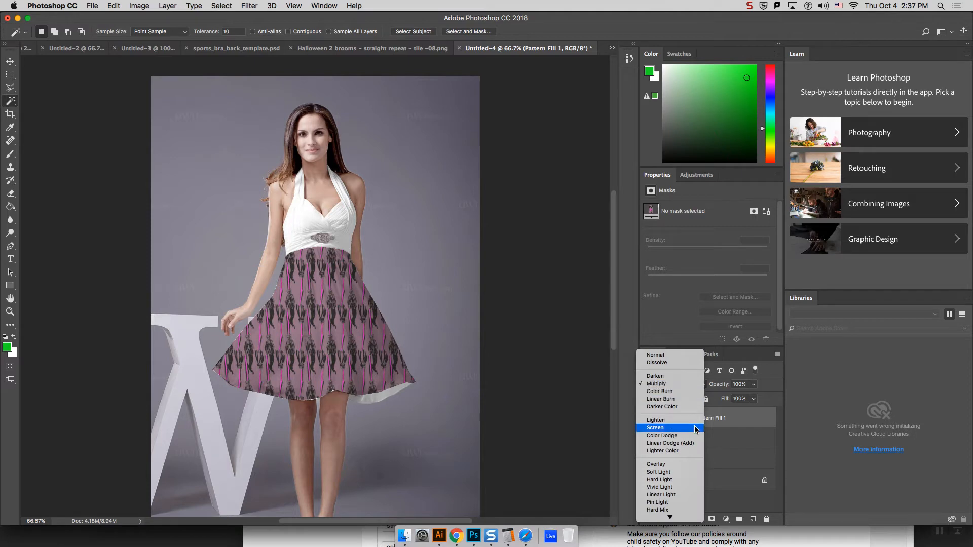
left_click(733, 419)
left_click(682, 390)
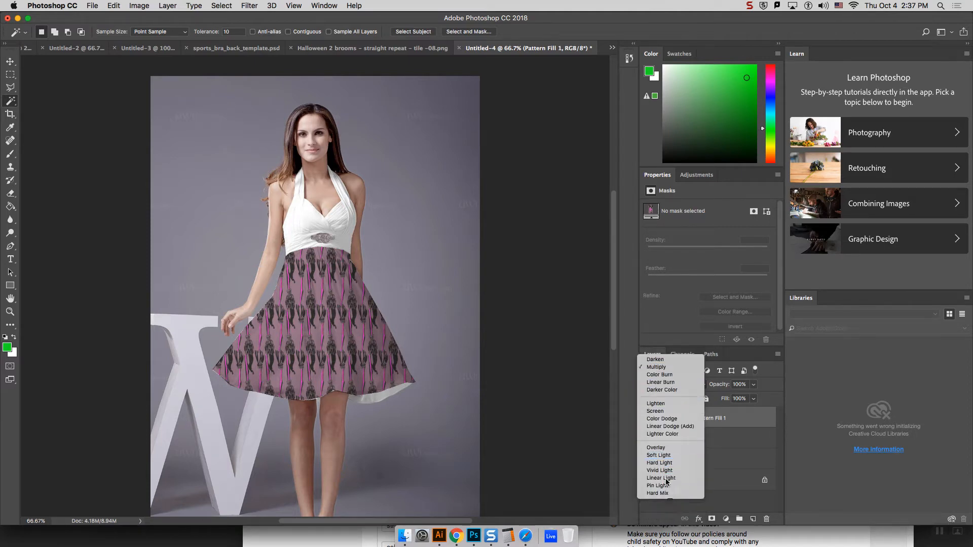
left_click(666, 480)
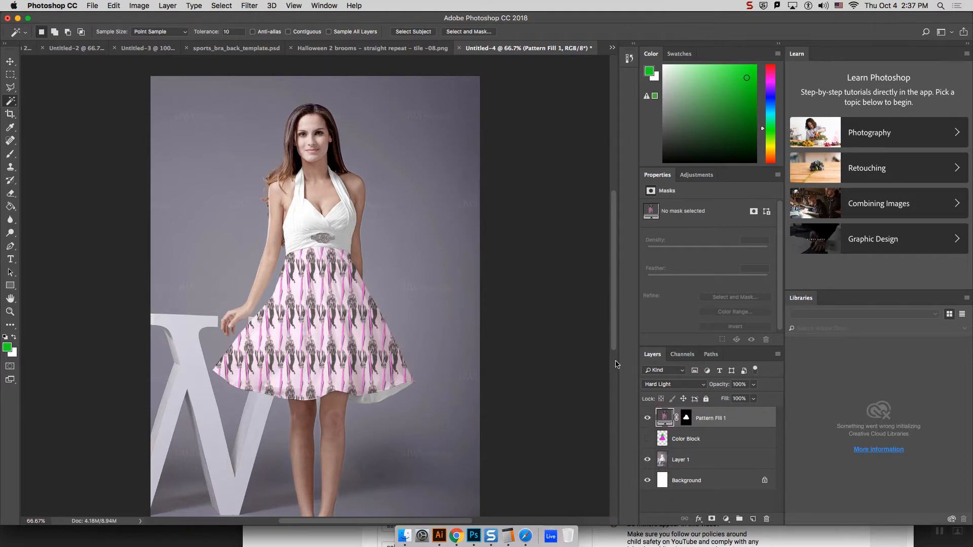
left_click(699, 385)
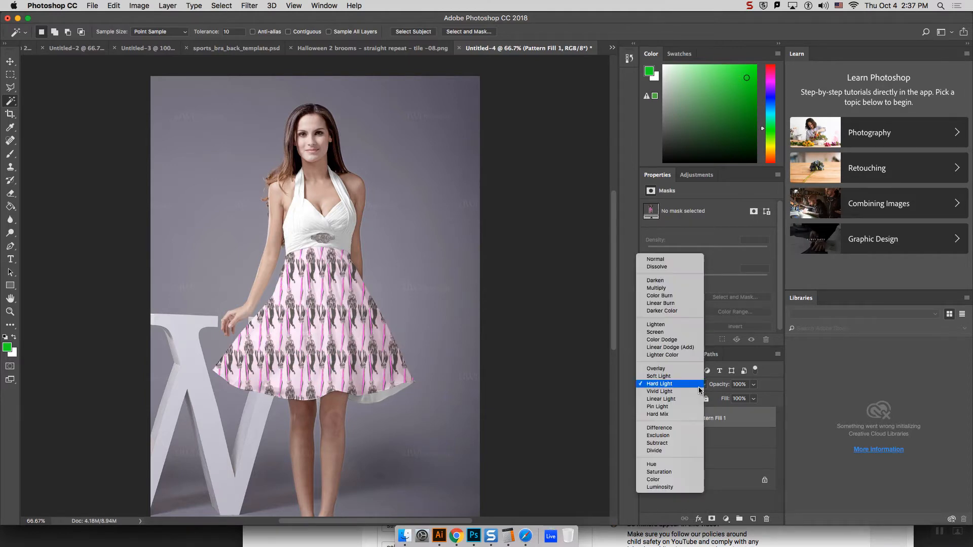
left_click(671, 365)
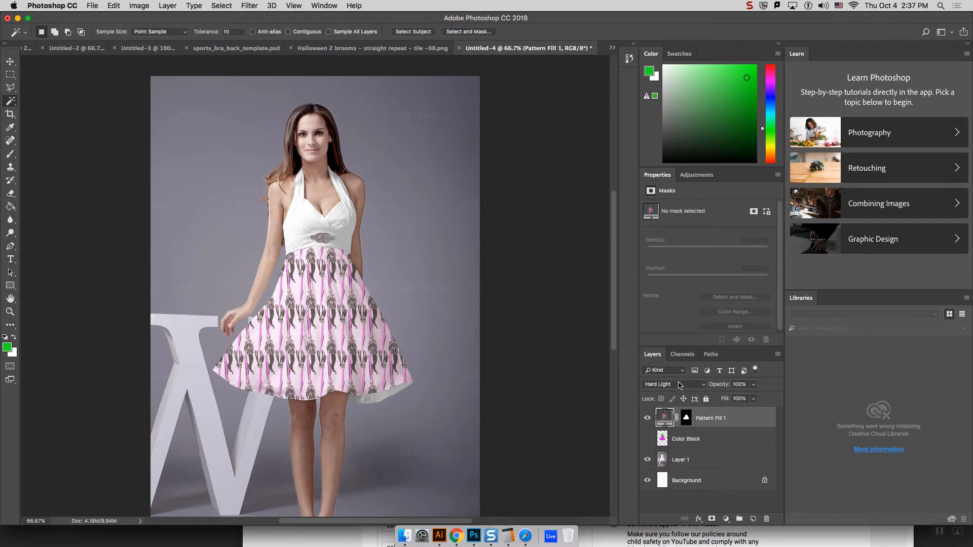
left_click(679, 384)
left_click(672, 372)
left_click(672, 372)
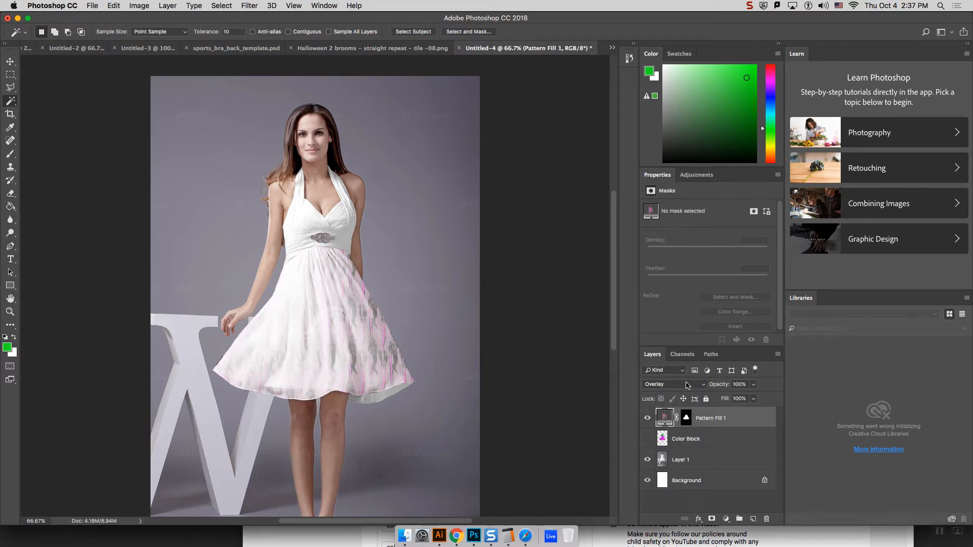
left_click(688, 385)
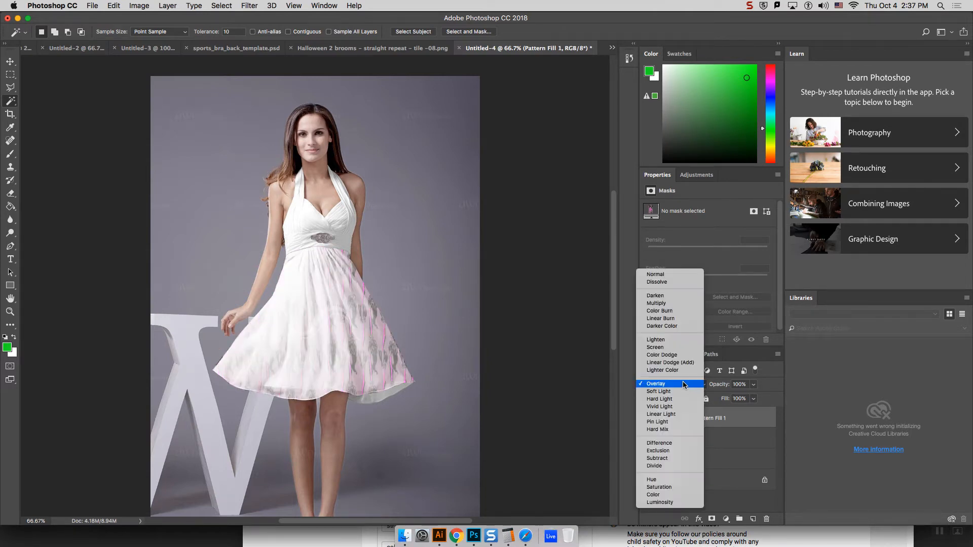
left_click(671, 443)
left_click(664, 386)
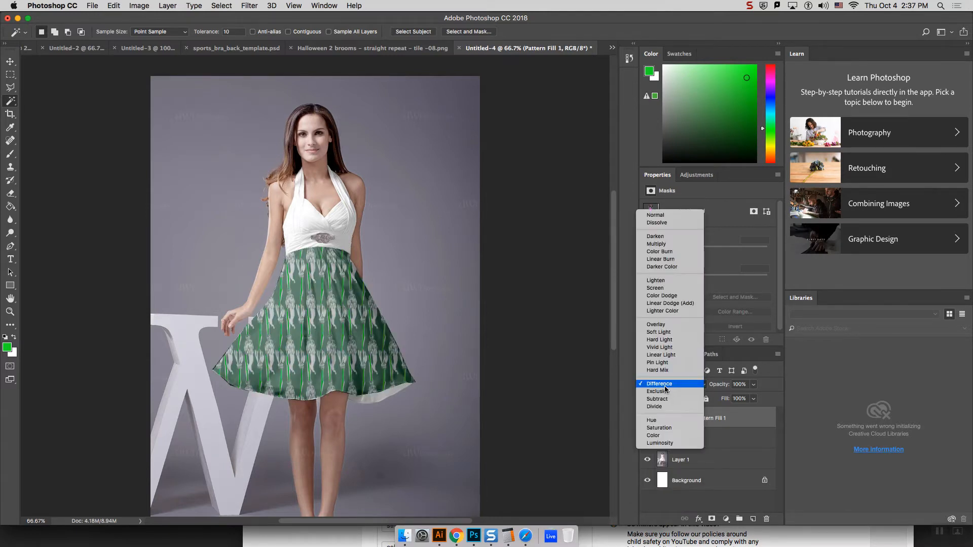
left_click(668, 417)
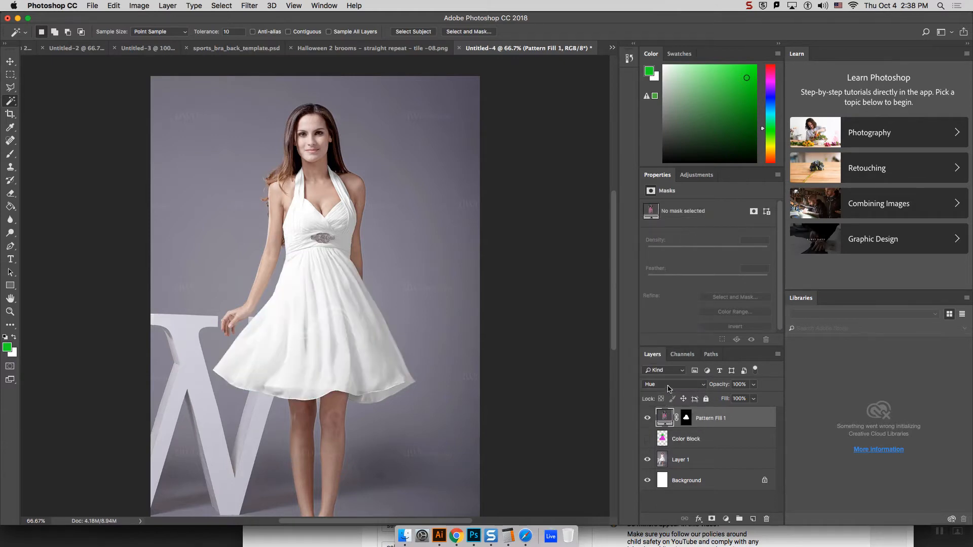
Step: Set the skirt's pattern fill layer back to Multiply and lower its opacity to 91%
left_click(668, 389)
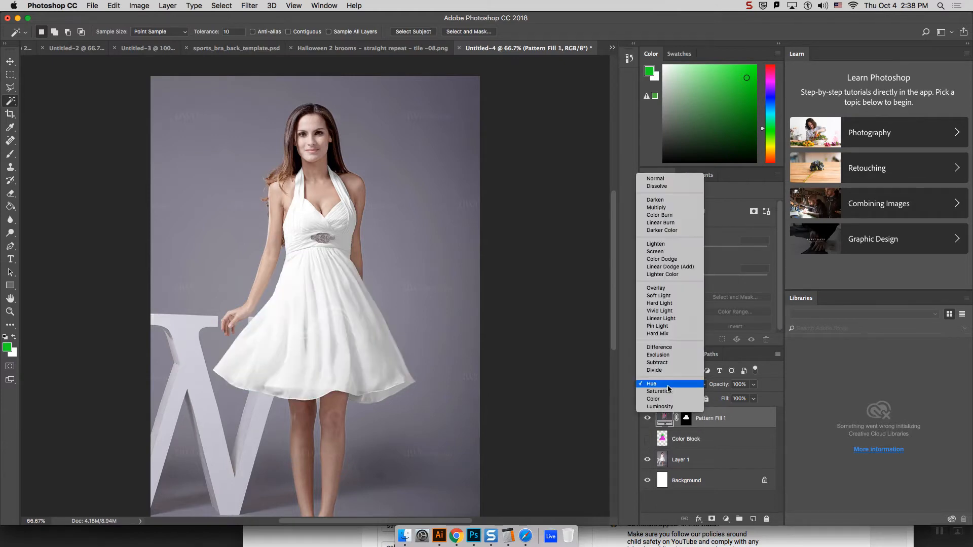
left_click(667, 207)
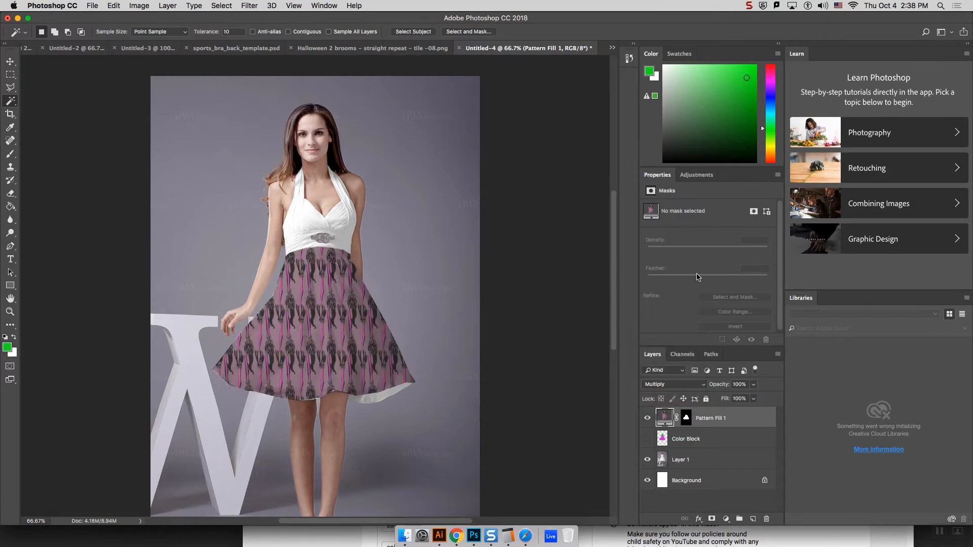
left_click(753, 385)
left_click_drag(754, 397, 750, 399)
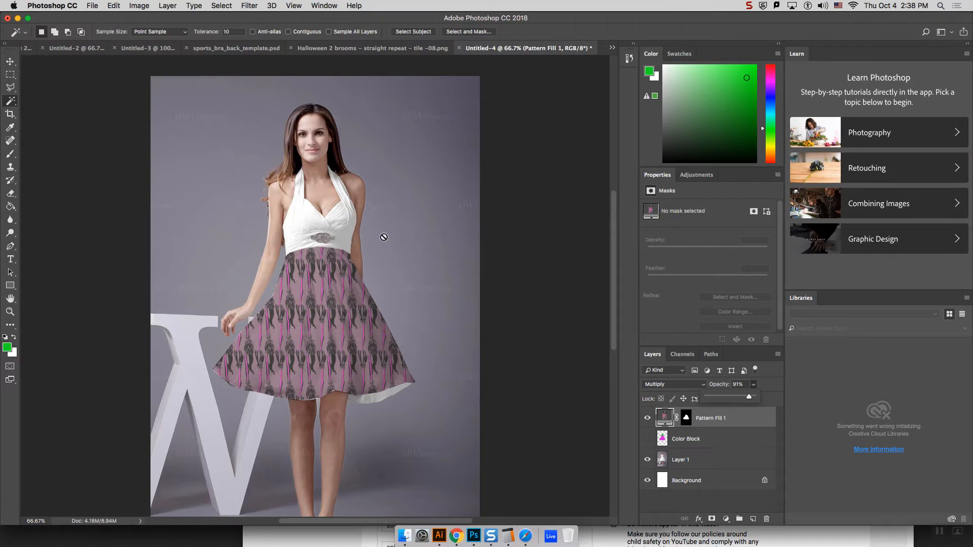
Step: Show the Color Block layer, select its green bodice with the Magic Wand, and add a pattern fill layer from that selection
left_click(699, 439)
left_click(647, 440)
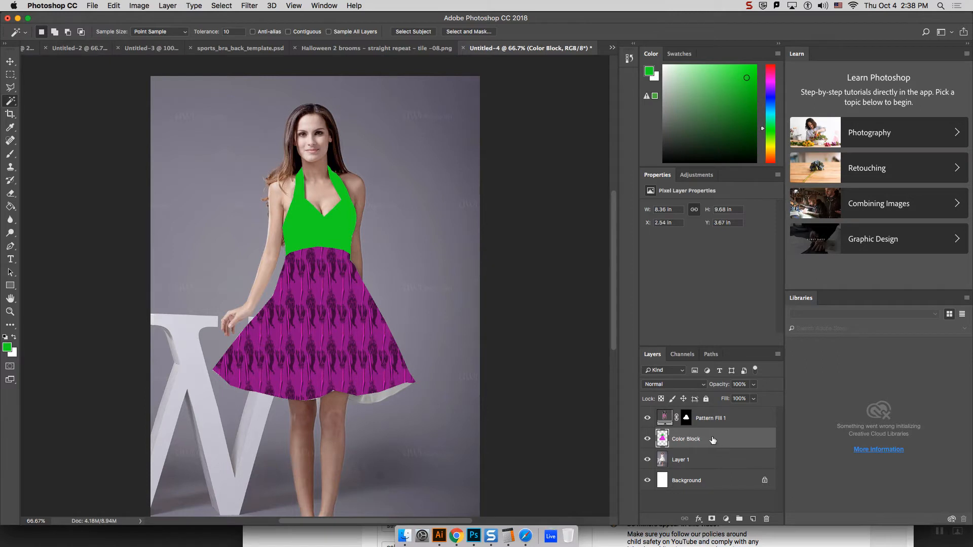
left_click(311, 229)
left_click(167, 6)
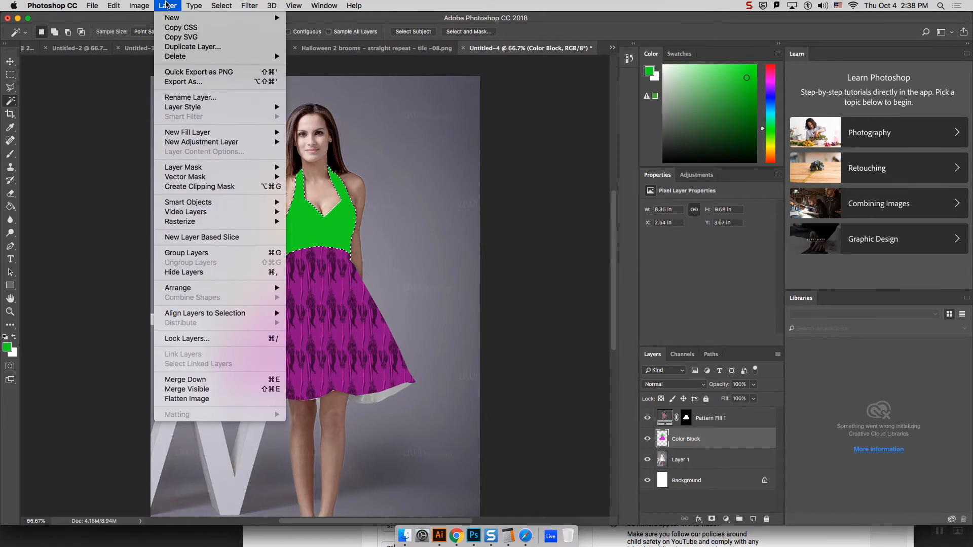
mouse_move(233, 137)
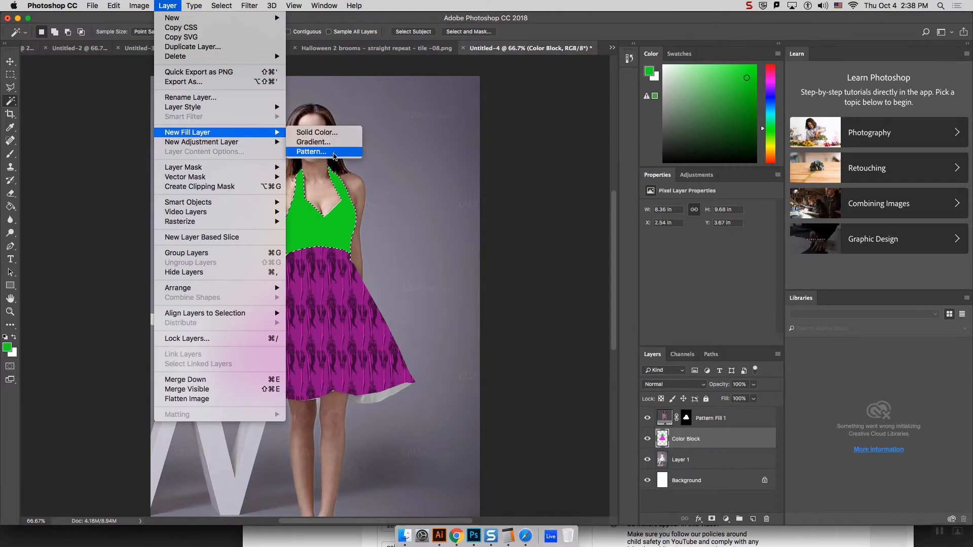
left_click(333, 153)
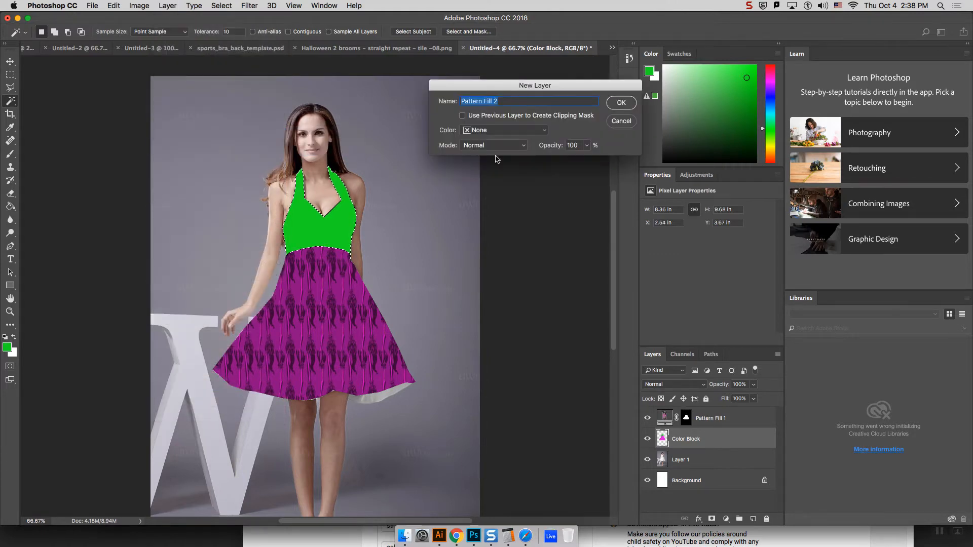
left_click(621, 104)
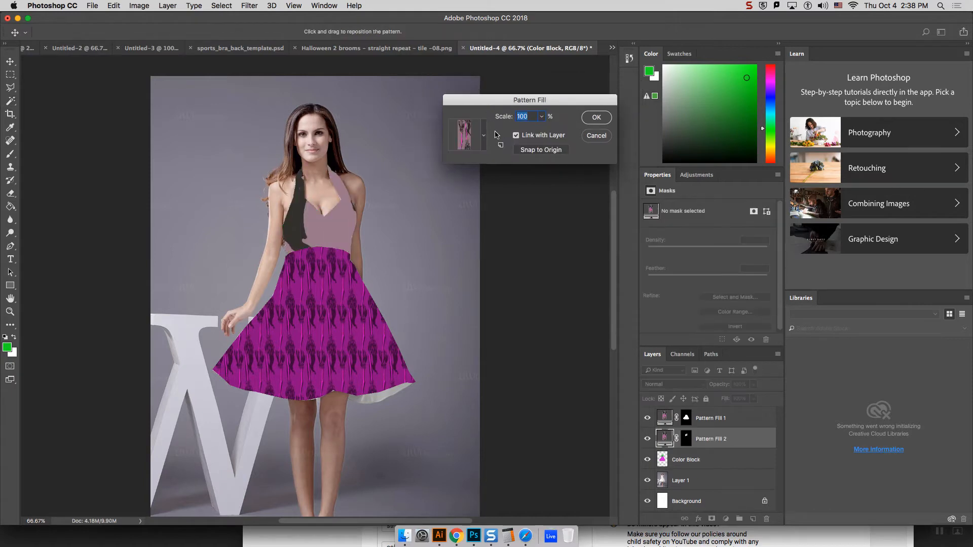
Step: Set the bodice pattern fill's scale to 11% and apply it
left_click(530, 117)
scroll(532, 117, "down", 20)
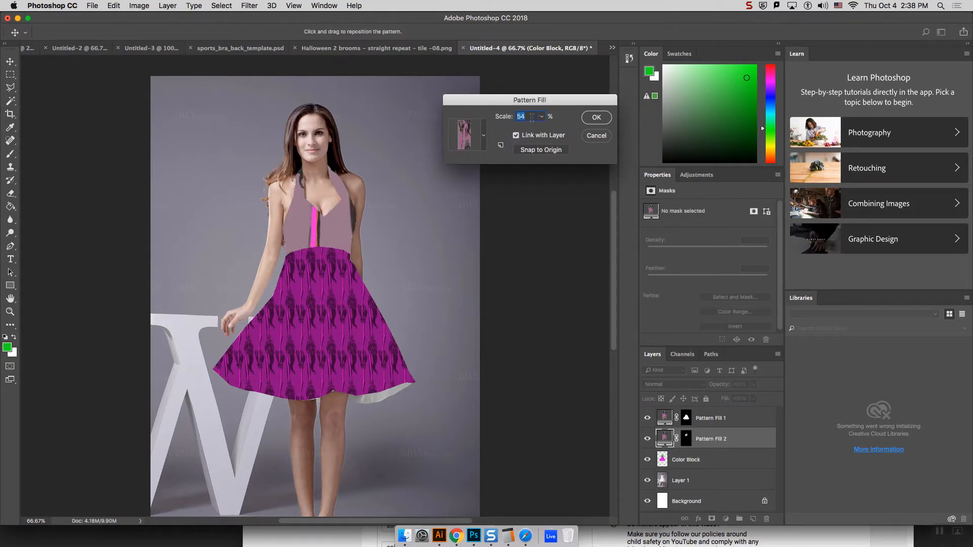
scroll(531, 117, "up", 6)
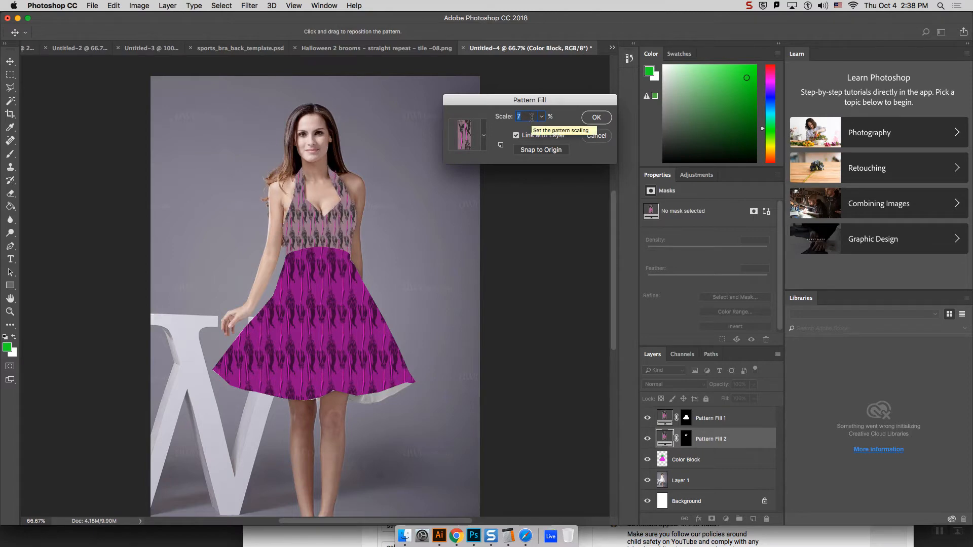
scroll(532, 117, "up", 3)
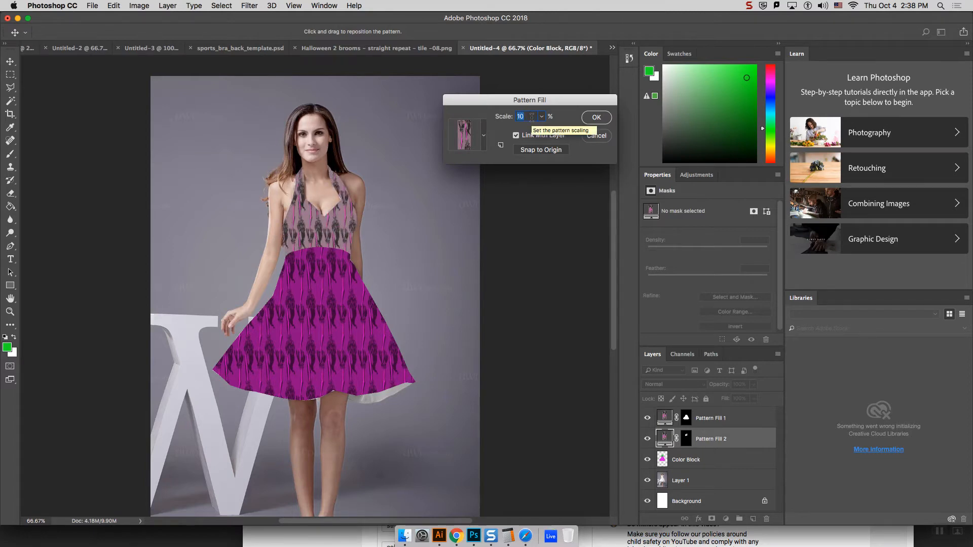
scroll(532, 117, "up", 1)
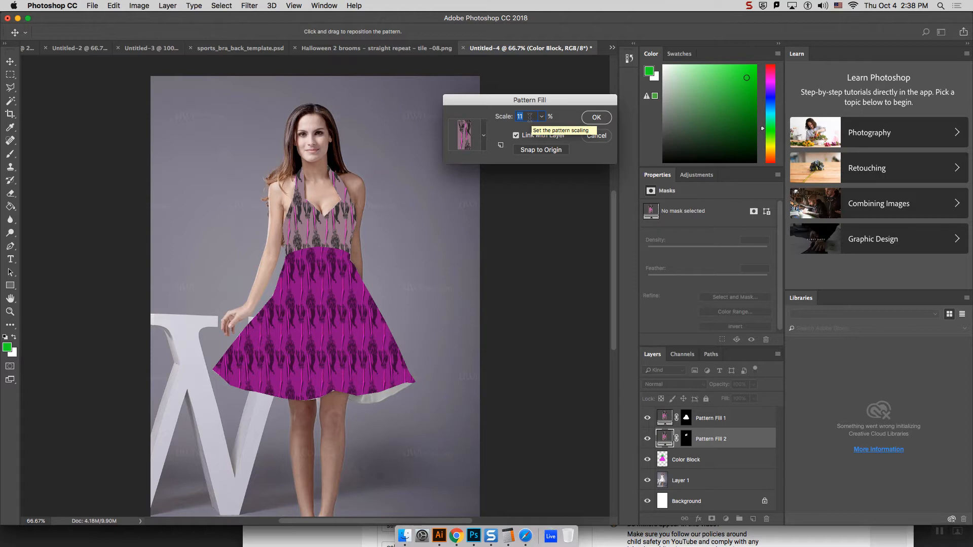
left_click(598, 117)
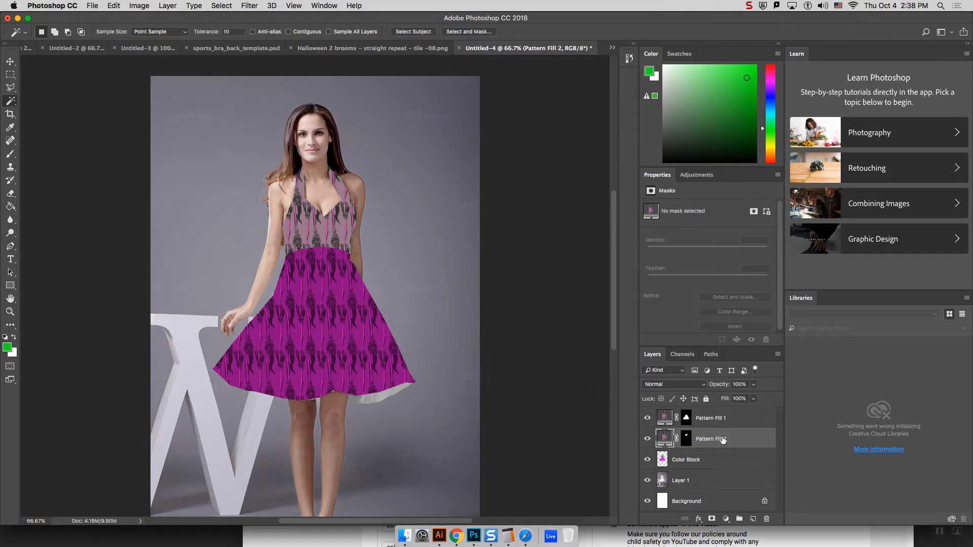
Step: Hide the Color Block layer and set the bodice's pattern fill layer to the Multiply blend mode
left_click(702, 386)
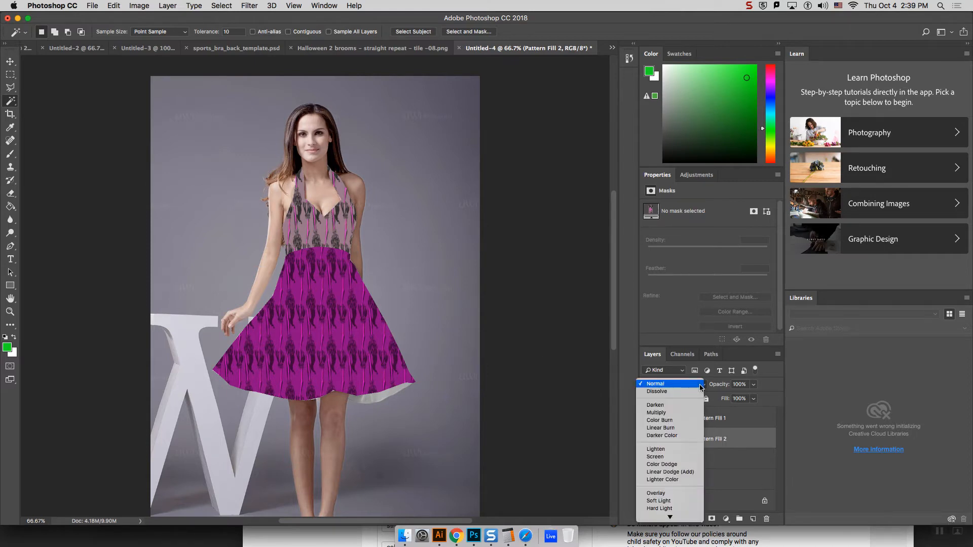
left_click(769, 374)
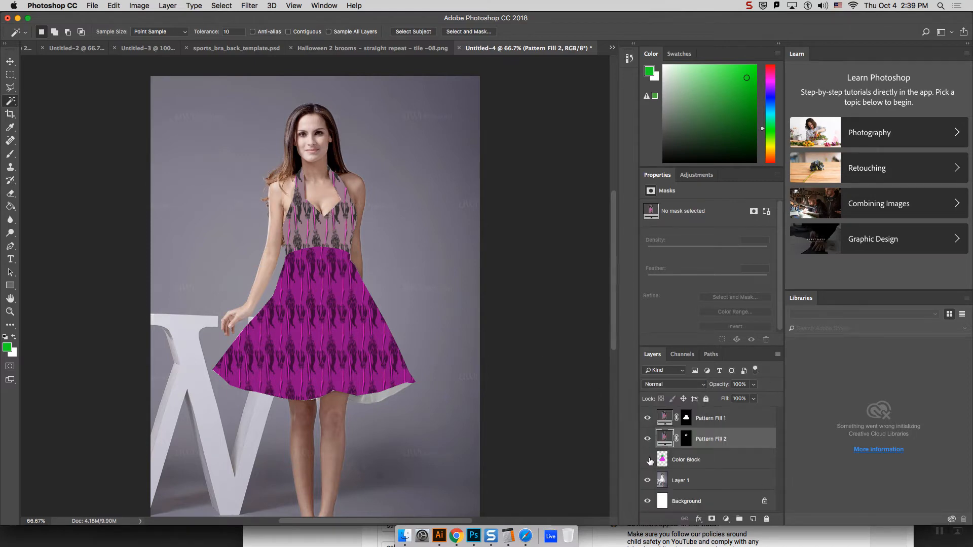
left_click(649, 460)
left_click(696, 385)
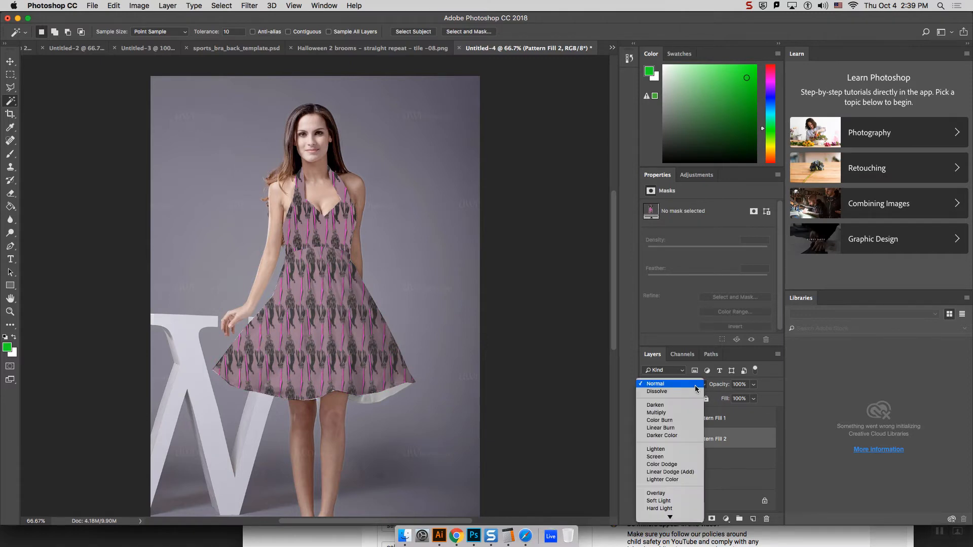
left_click(674, 400)
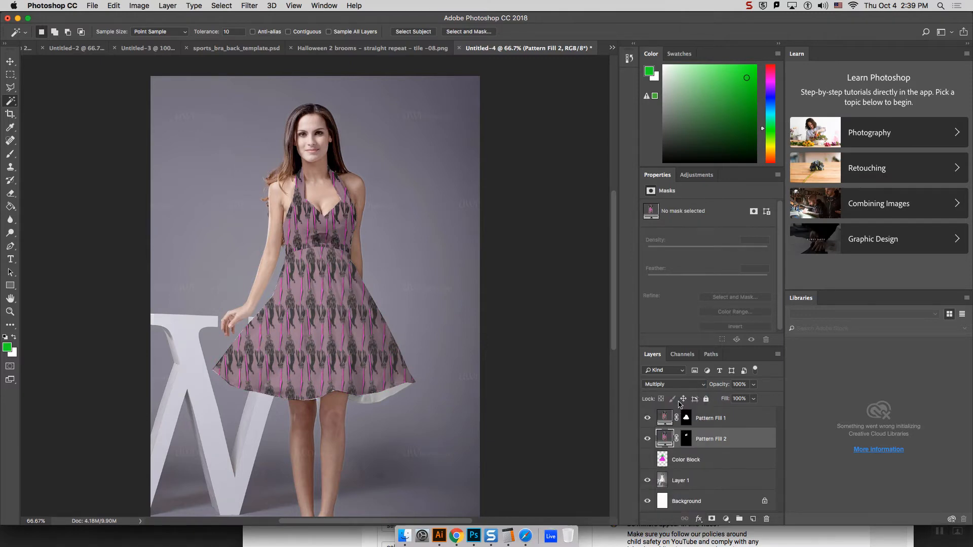
key("super+plus")
key("super+plus")
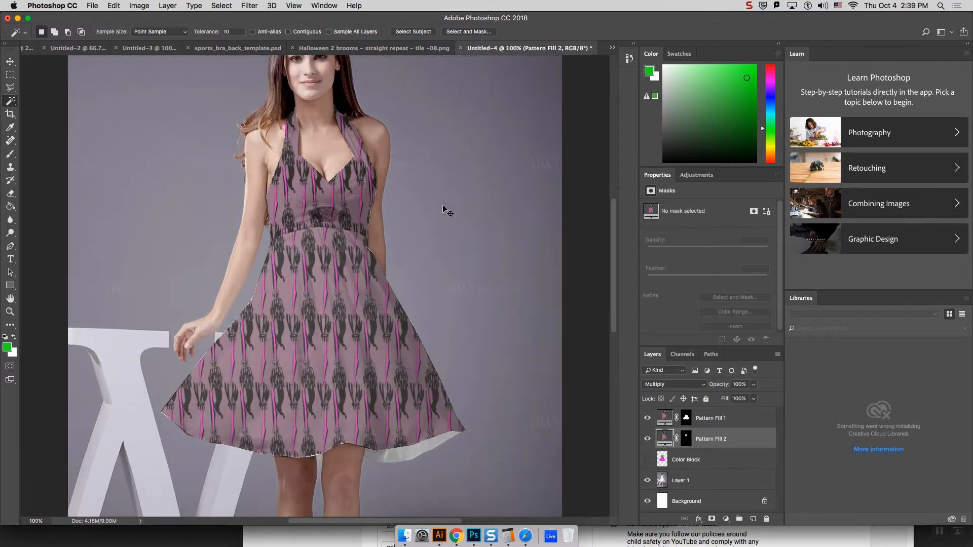
scroll(616, 279, "up", 3)
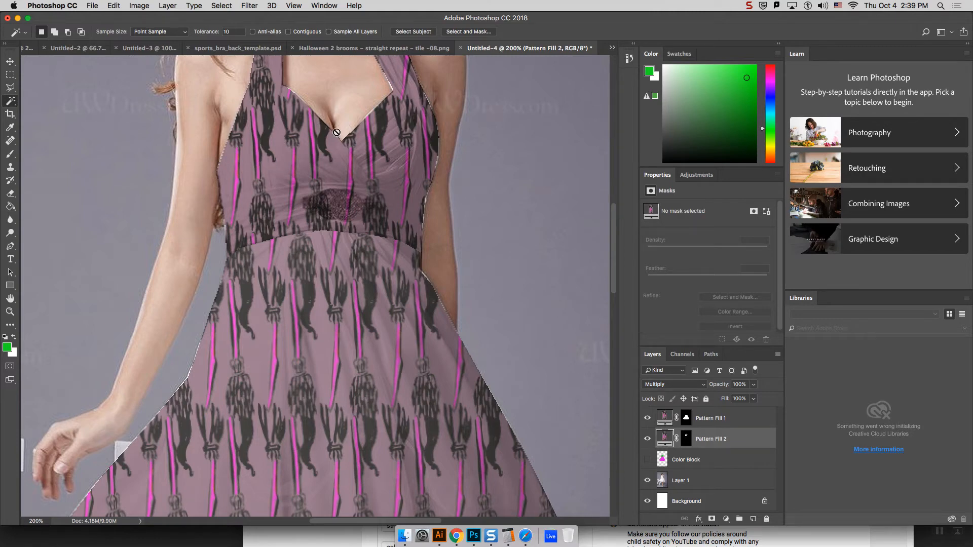
key("super+minus")
key("super+minus")
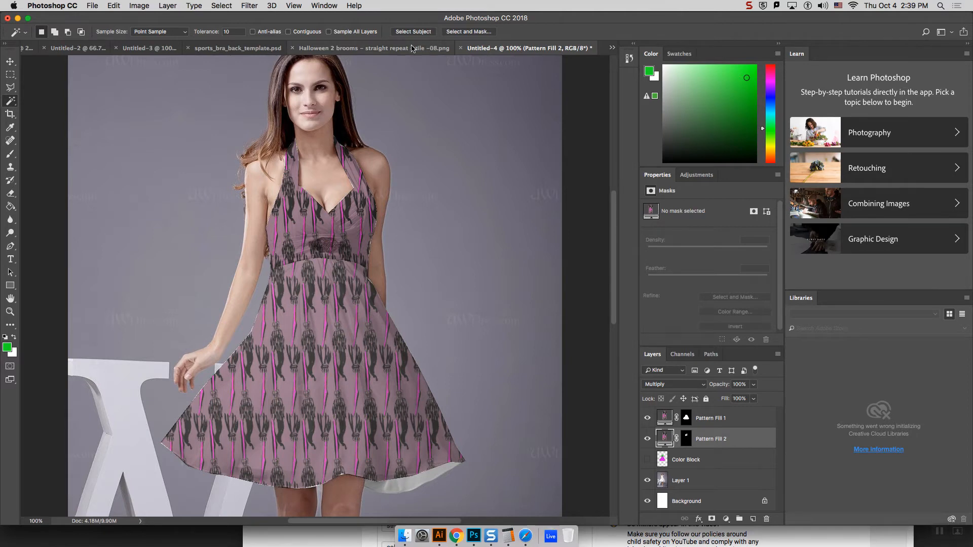
Step: Look through the other open documents and close sports_bra_back_template.psd
left_click(375, 48)
left_click(318, 49)
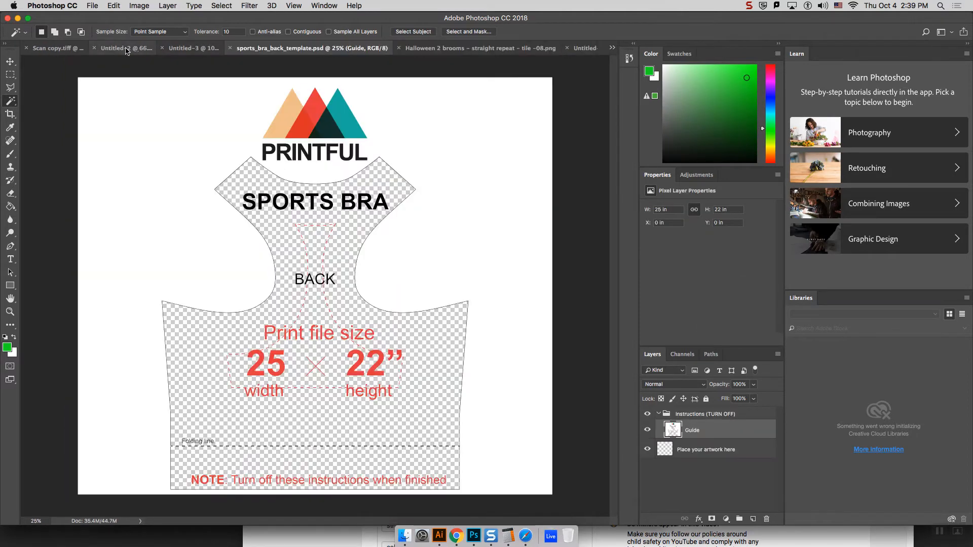
left_click(71, 48)
left_click(215, 50)
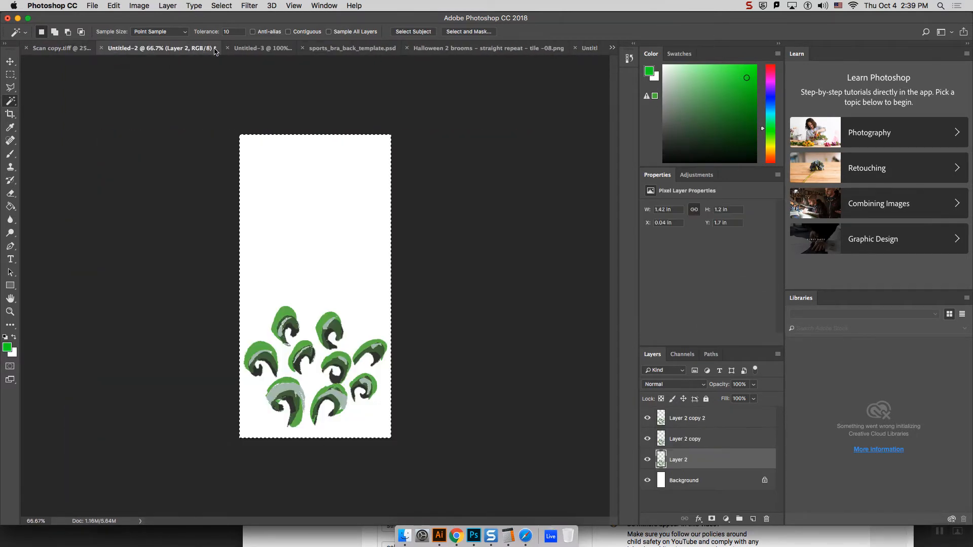
left_click(276, 48)
left_click(62, 49)
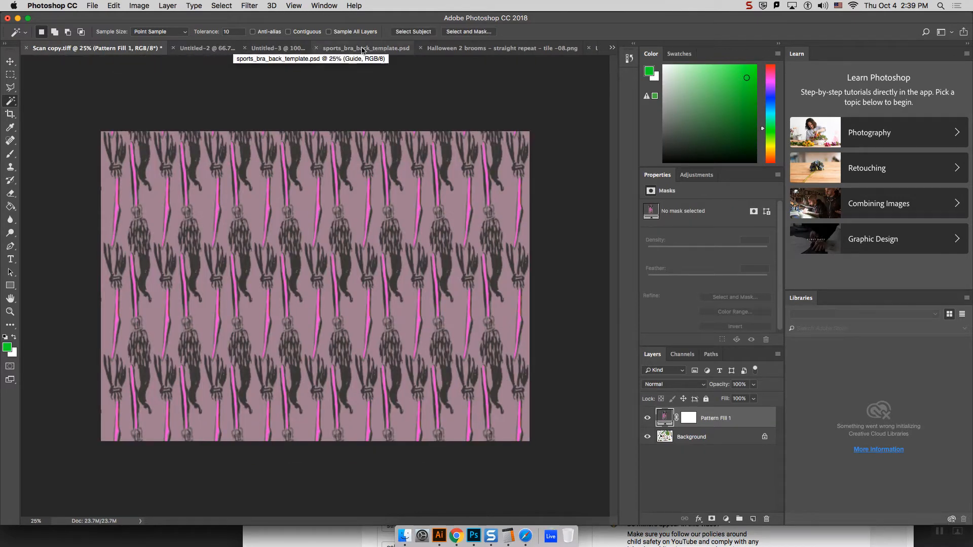
left_click(316, 48)
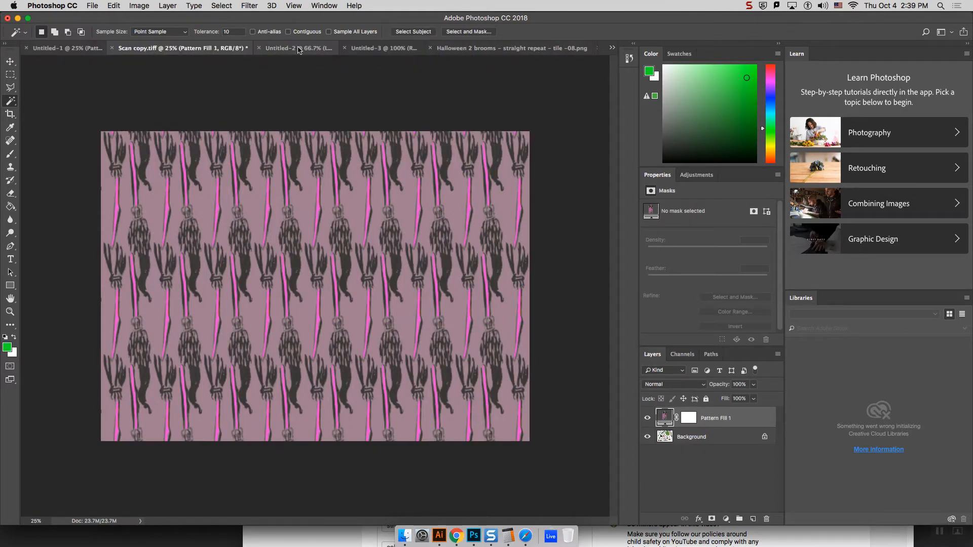
Step: In Untitled-1, toggle the pattern fill and Color block layers to compare the bare dress, color blocks and finished pattern
left_click(299, 49)
left_click(157, 49)
left_click(80, 49)
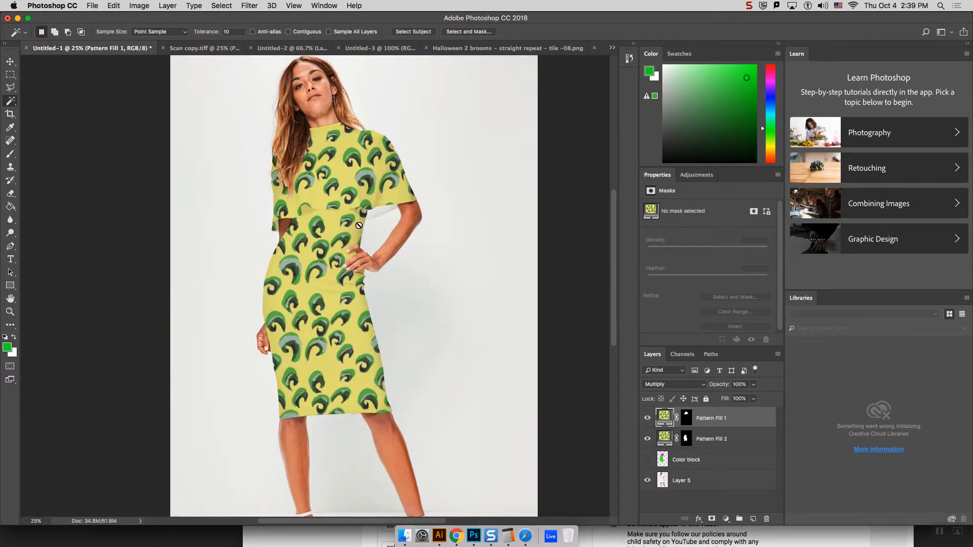
left_click(647, 438)
left_click(648, 418)
left_click(647, 459)
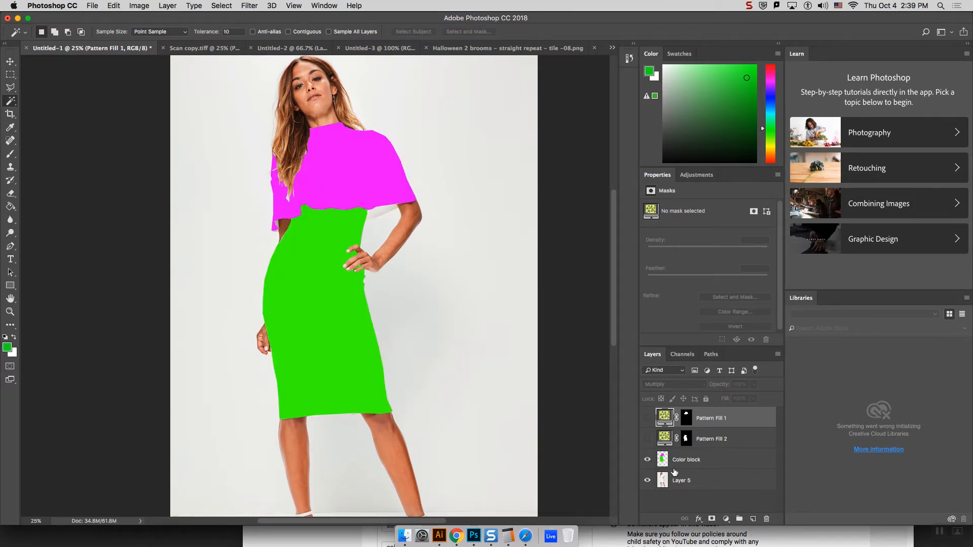
left_click(647, 460)
left_click(648, 439)
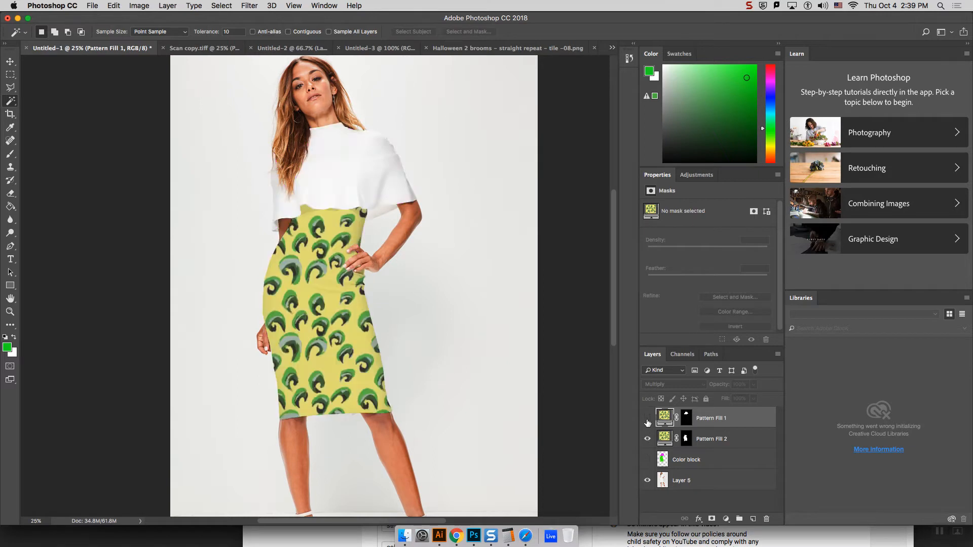
left_click(647, 418)
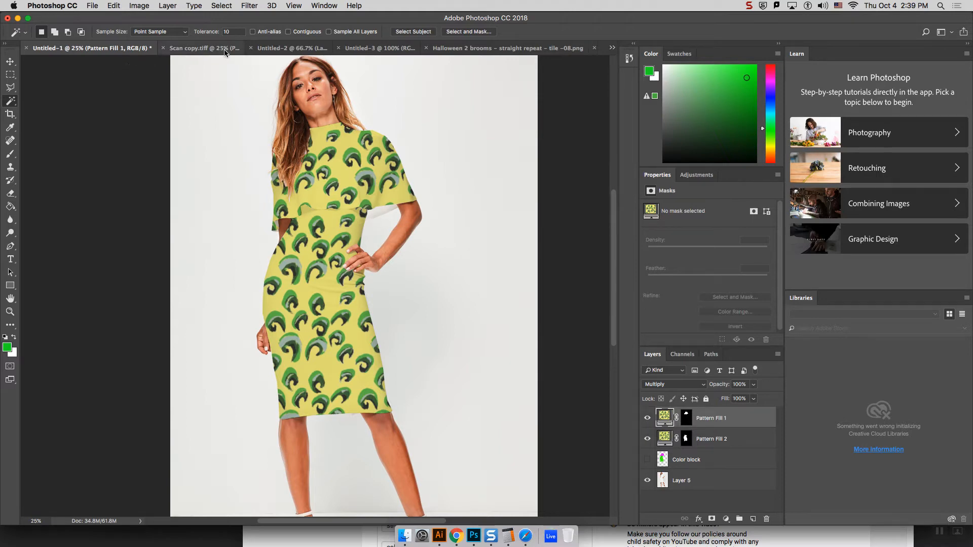
Step: Close the Untitled-2 and Untitled-3 documents without saving and return to the Untitled-4 dress mockup
left_click(377, 49)
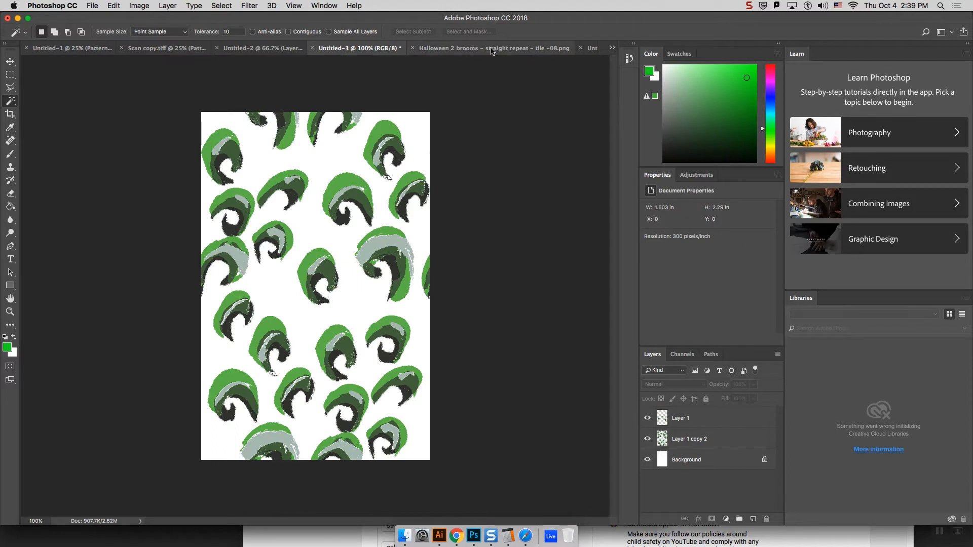
left_click(613, 47)
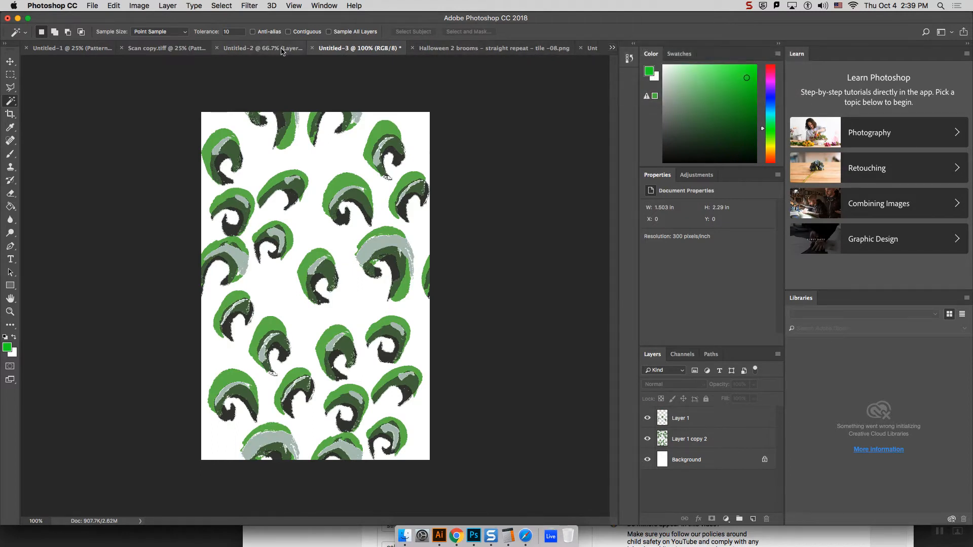
left_click(247, 49)
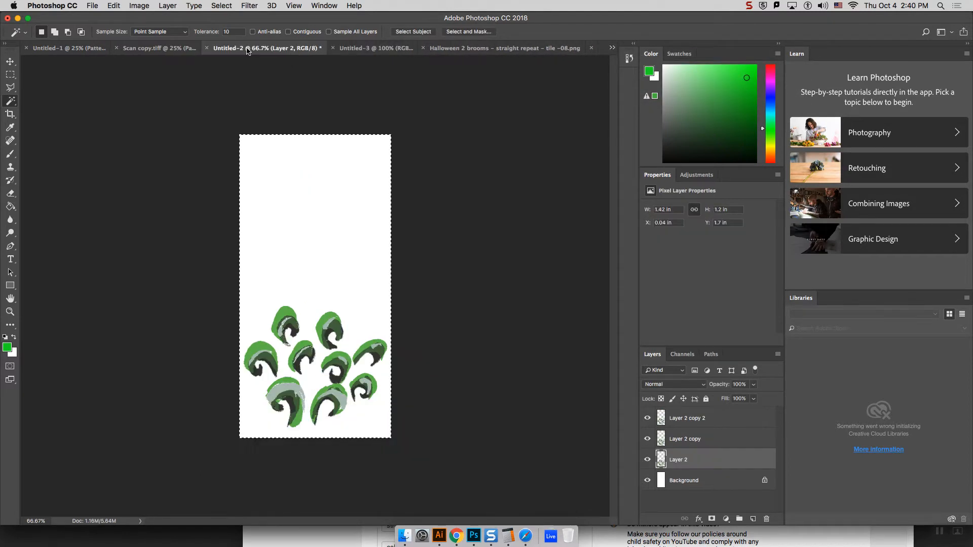
left_click(207, 48)
left_click(457, 183)
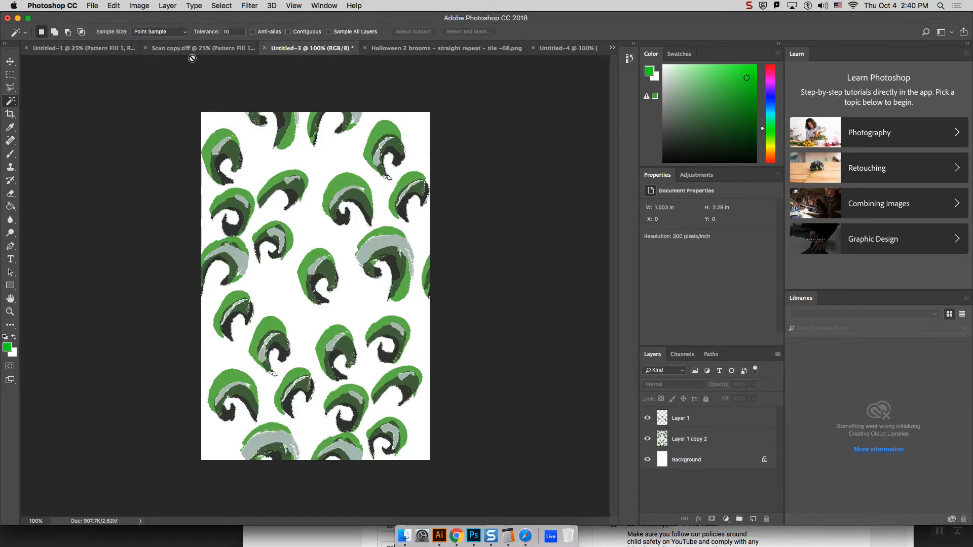
left_click(263, 48)
left_click(455, 184)
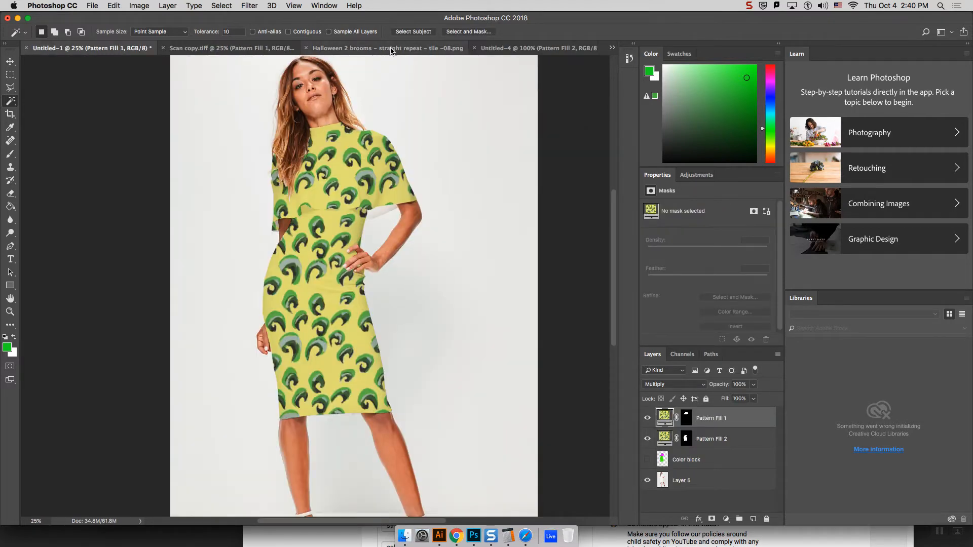
left_click(500, 49)
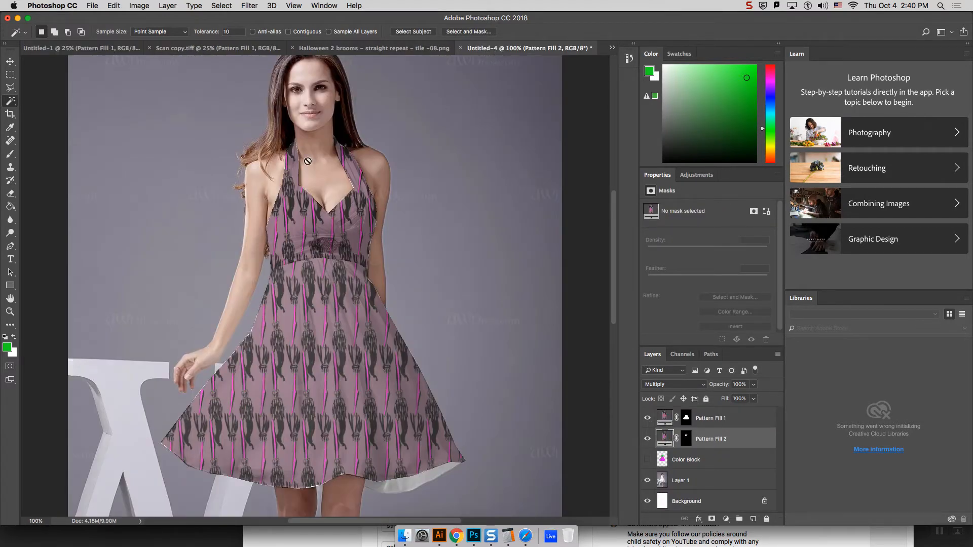
Step: Browse the home folder in Adobe Bridge and return to Photoshop
left_click(93, 6)
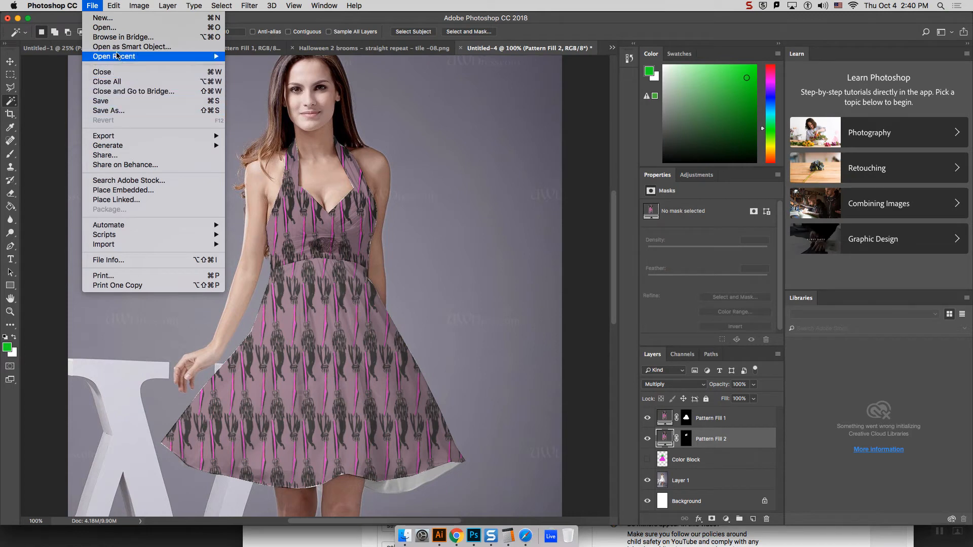
left_click(102, 17)
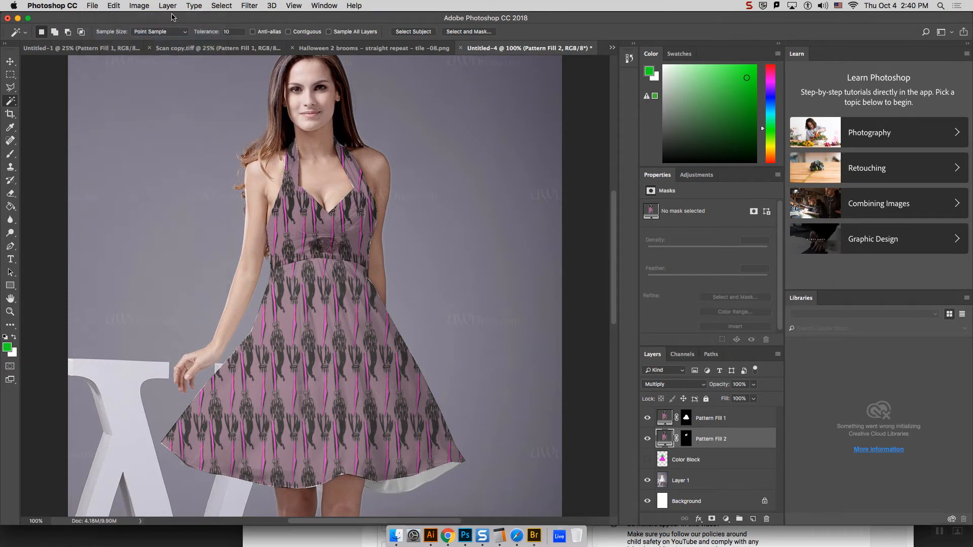
left_click(90, 6)
left_click(107, 36)
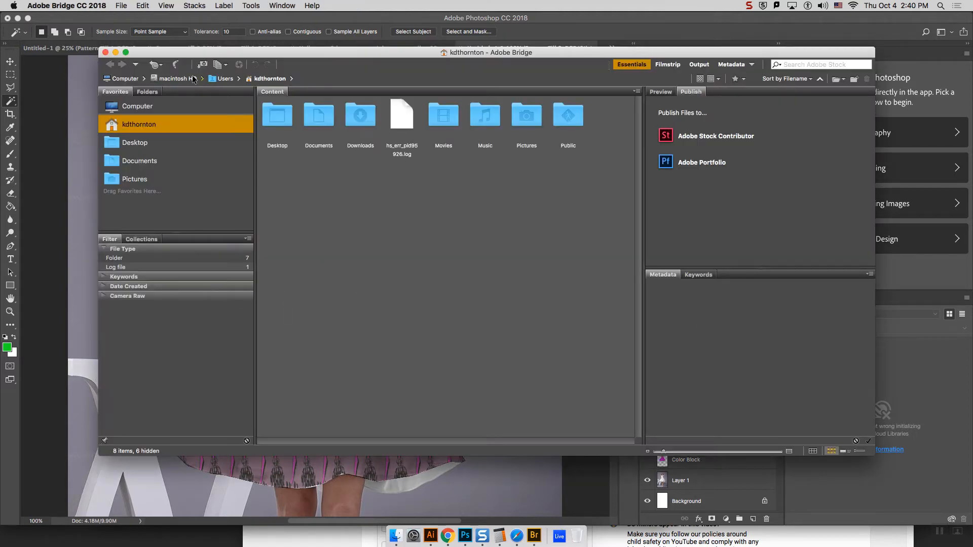
left_click_drag(197, 56, 108, 19)
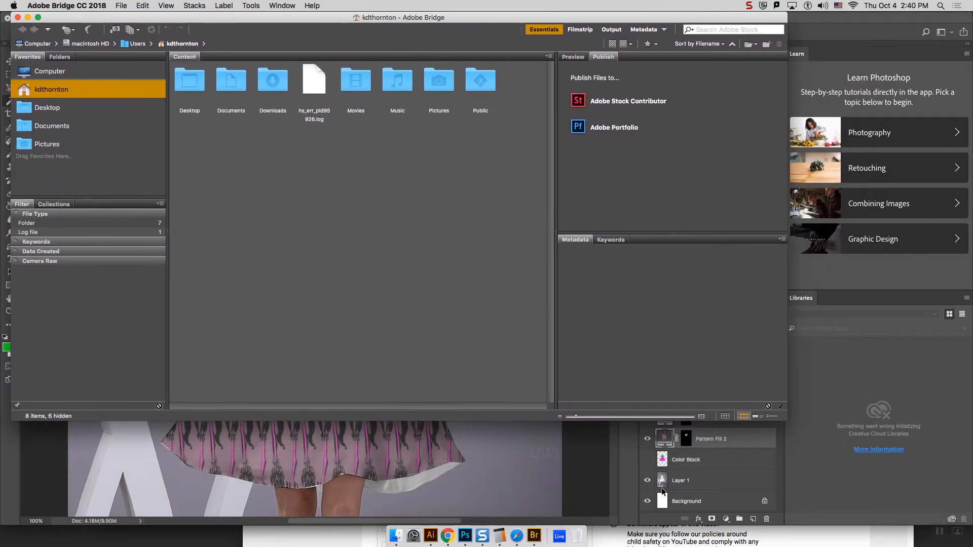
left_click(662, 487)
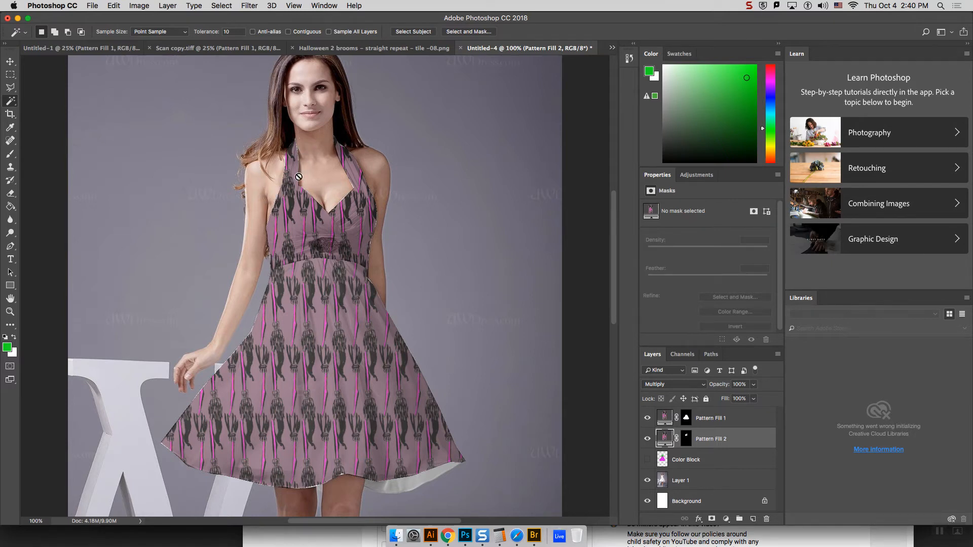
Step: Switch to Illustrator to view the Example2halloween.ai artboards and return to Photoshop
left_click(428, 539)
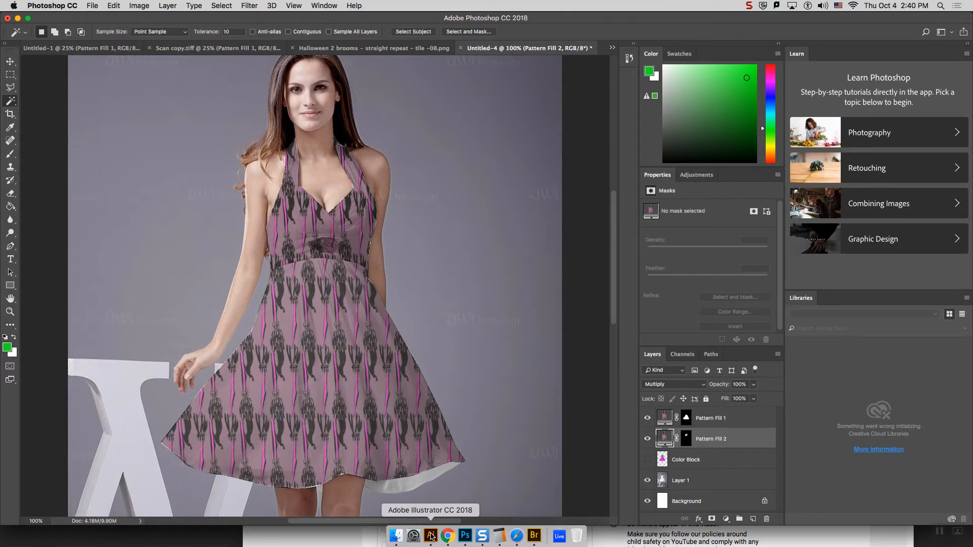
left_click(431, 537)
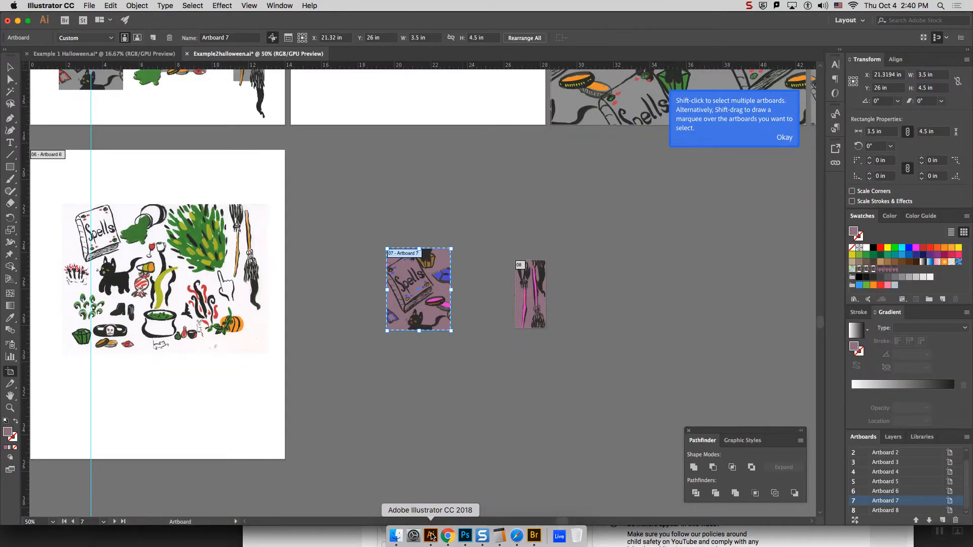
left_click(465, 536)
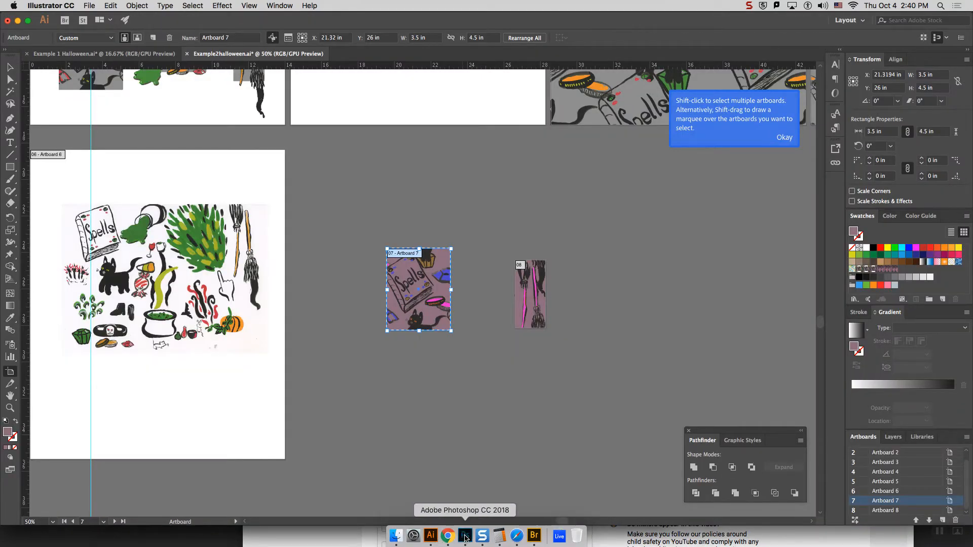
Step: Open Halloween Cat - Half Drop - Single Tile-07.png from the Documents folder
left_click(92, 5)
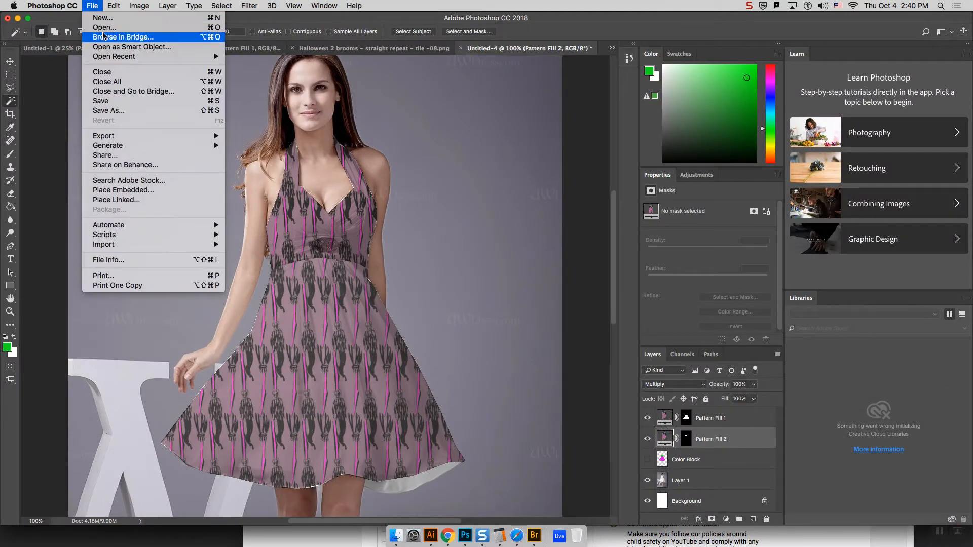
key("Escape")
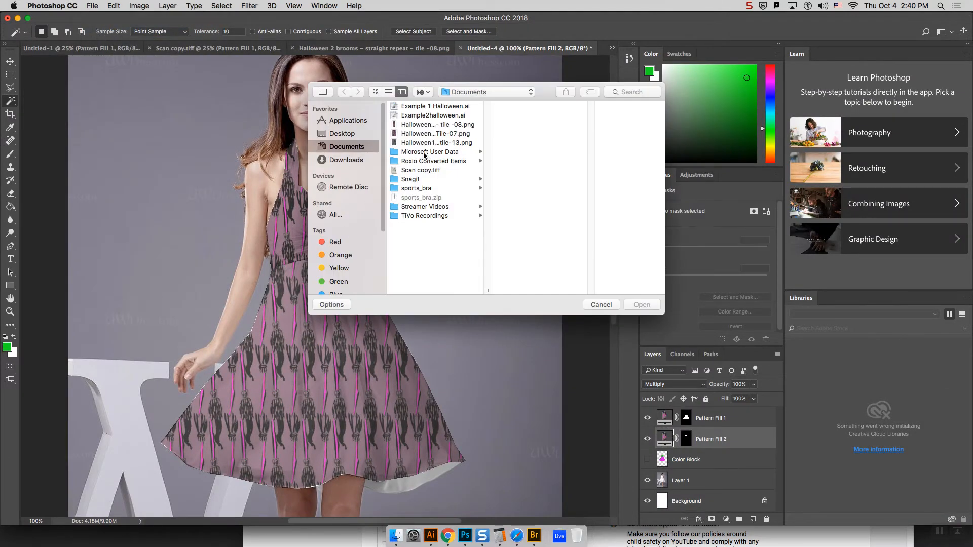
left_click(434, 144)
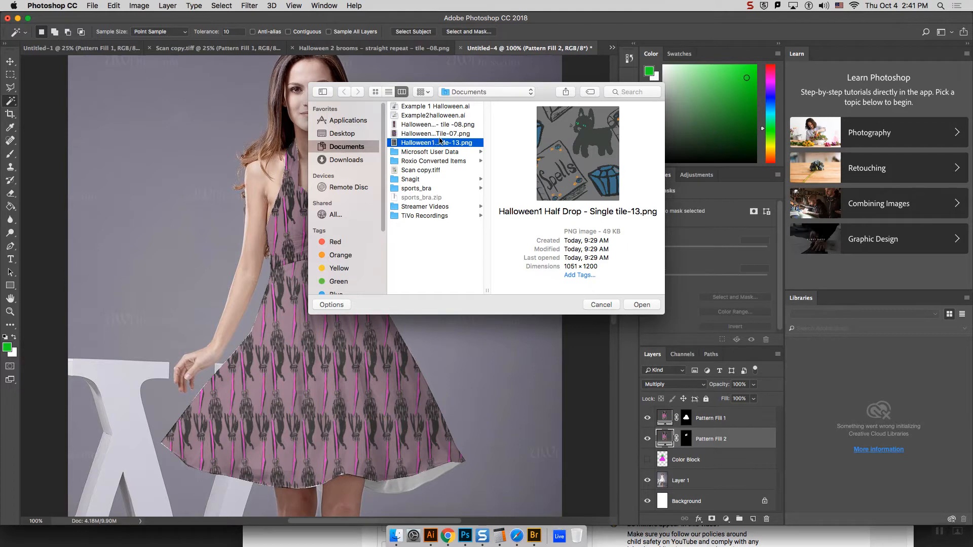
left_click(442, 135)
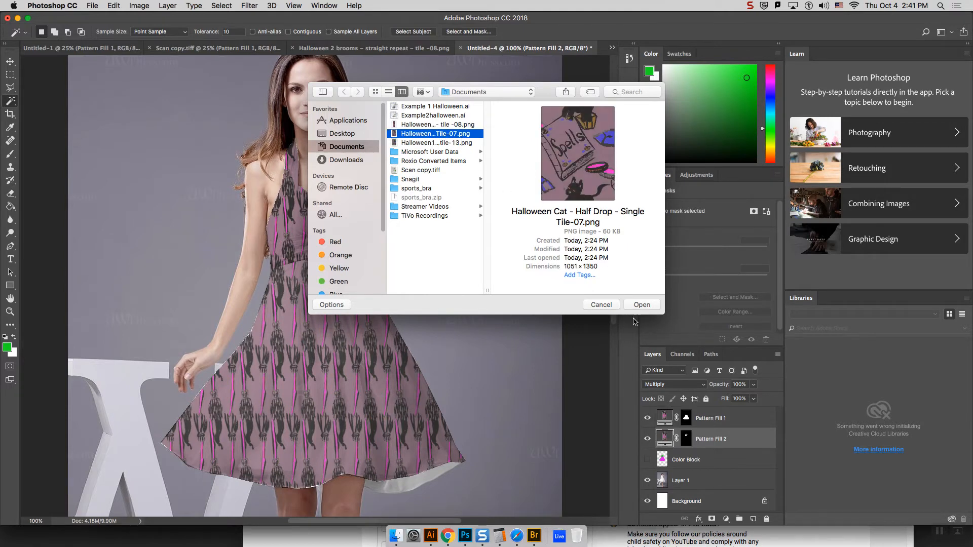
left_click(643, 305)
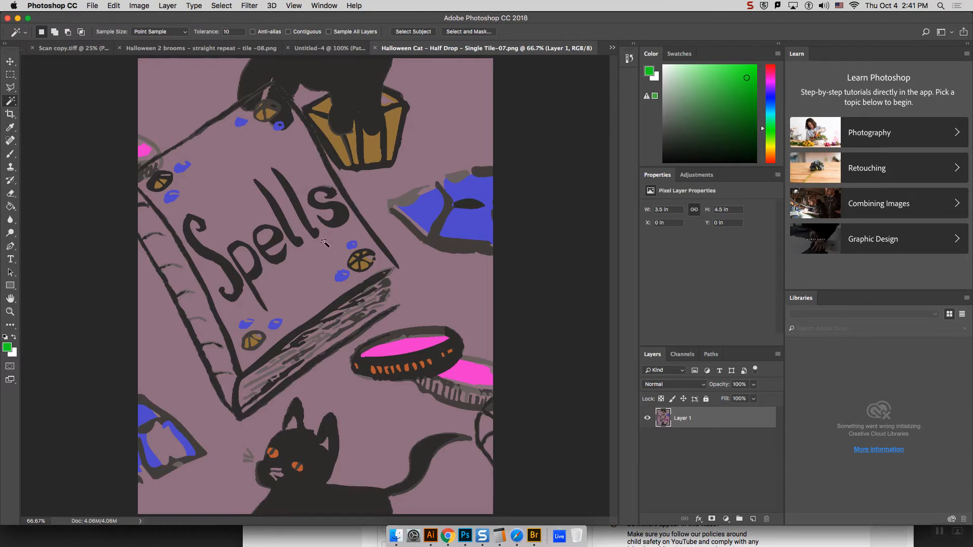
Step: Define the open Halloween Cat half-drop tile as a pattern
left_click(93, 6)
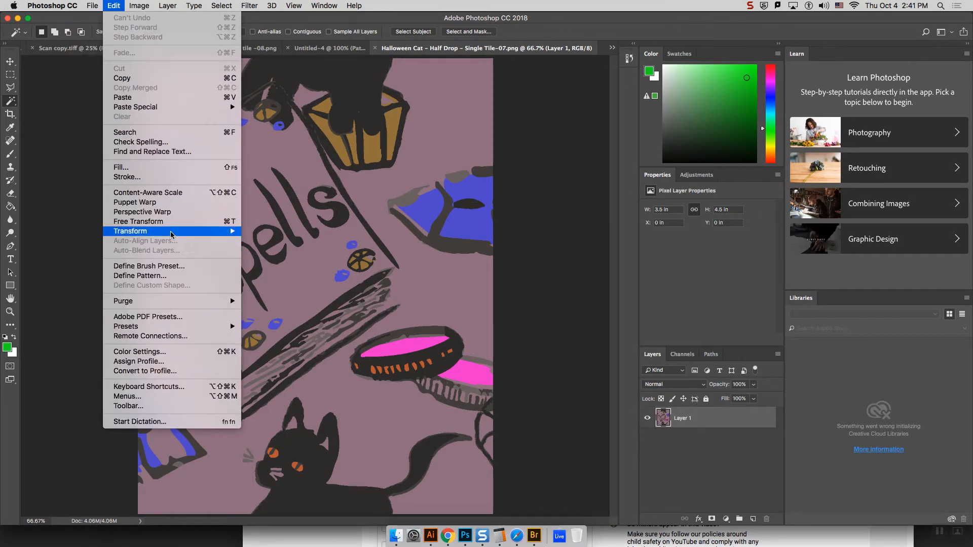
left_click(180, 276)
left_click(581, 102)
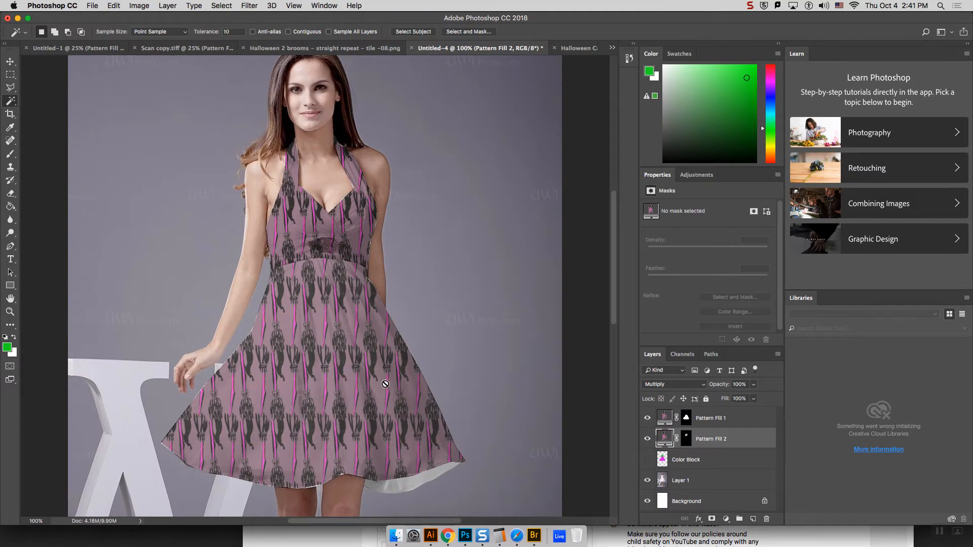
Step: Open the pattern settings of the Pattern Fill 2 layer in the Untitled-4 dress mockup
double_click(667, 439)
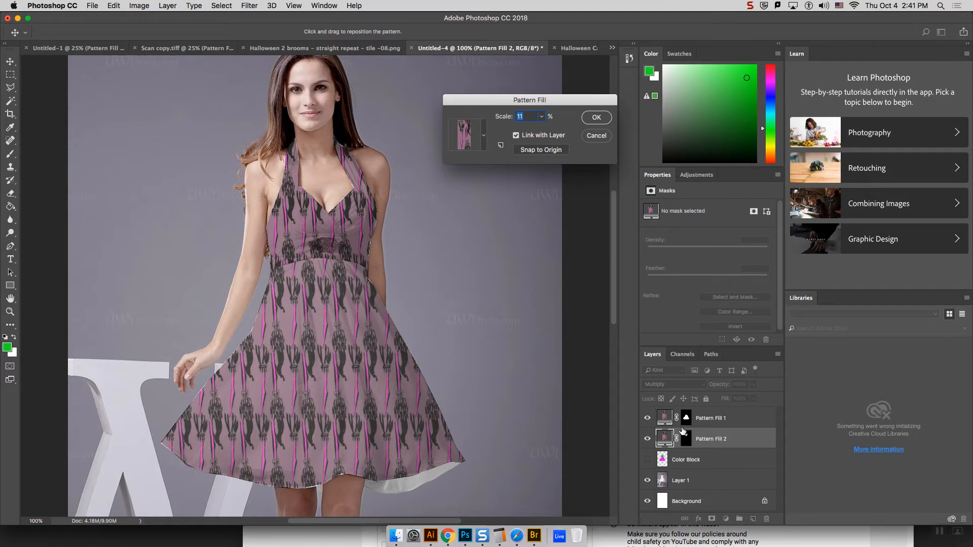
left_click(601, 136)
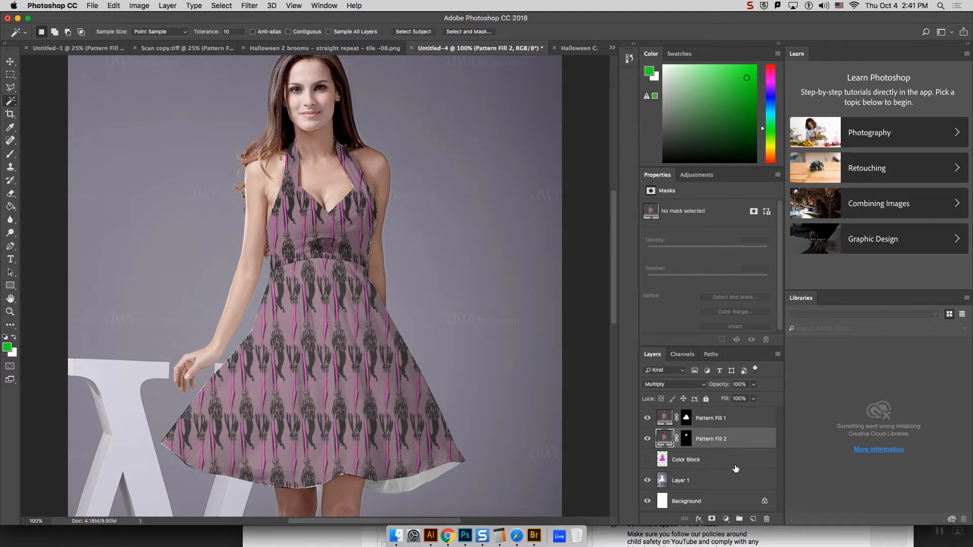
left_click(688, 439)
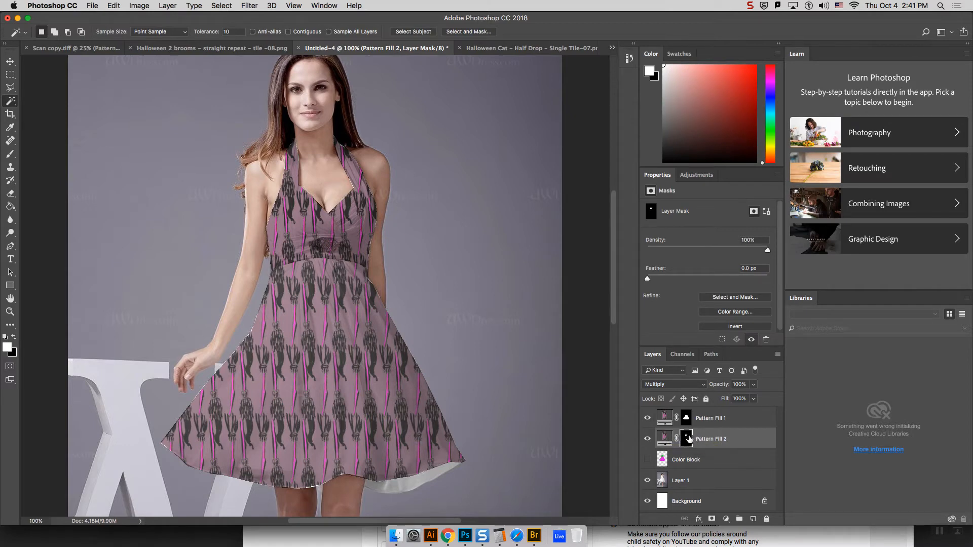
left_click(666, 439)
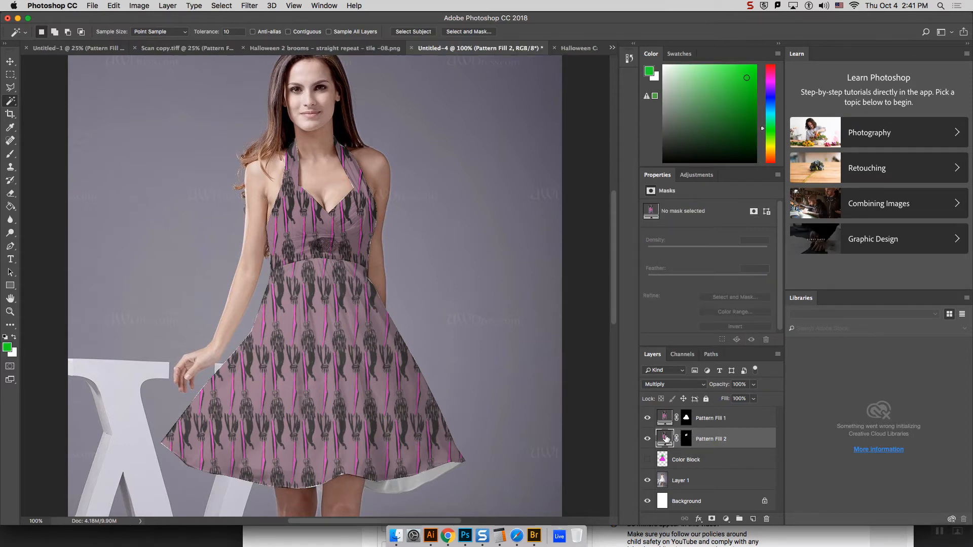
Step: Swap the pattern of the Pattern Fill 2 layer on the bodice for the Halloween Cat half-drop tile
double_click(665, 438)
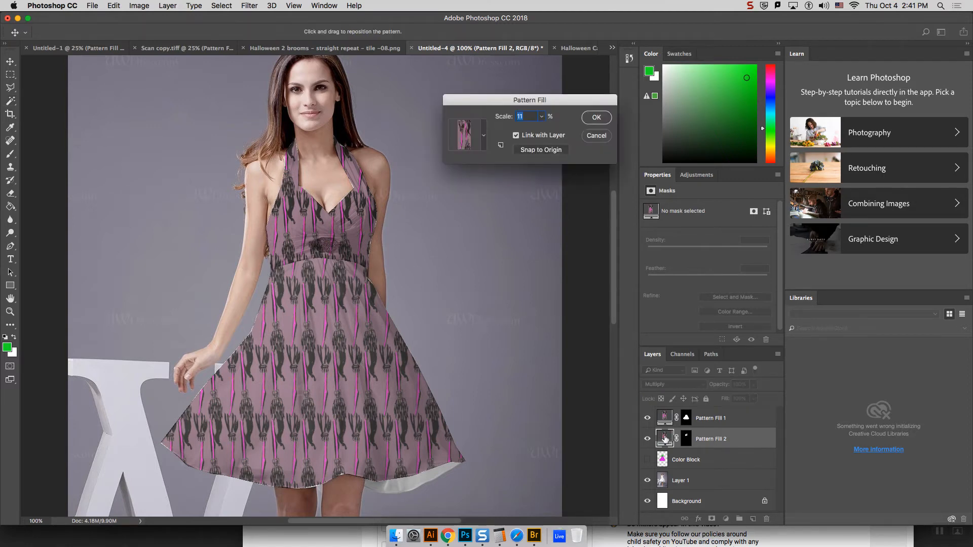
left_click(483, 137)
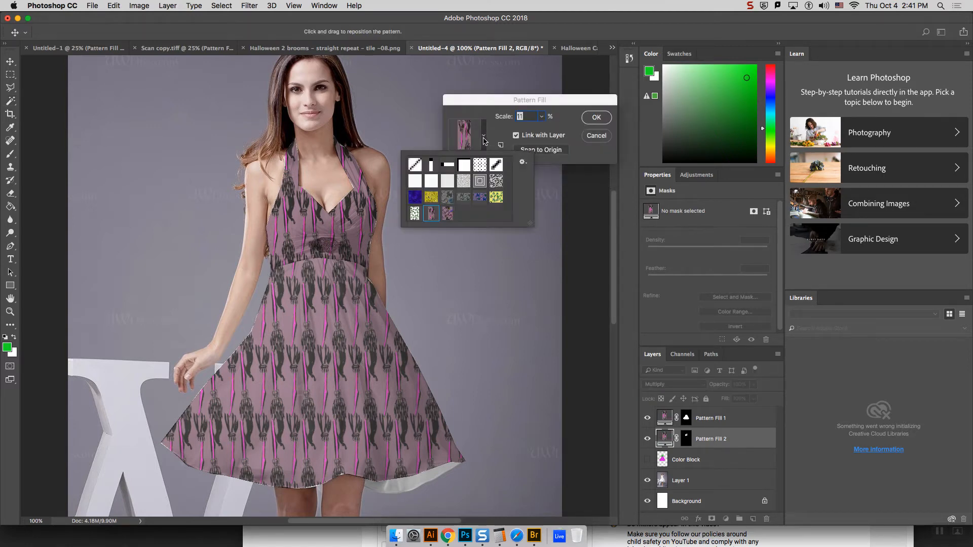
left_click(447, 214)
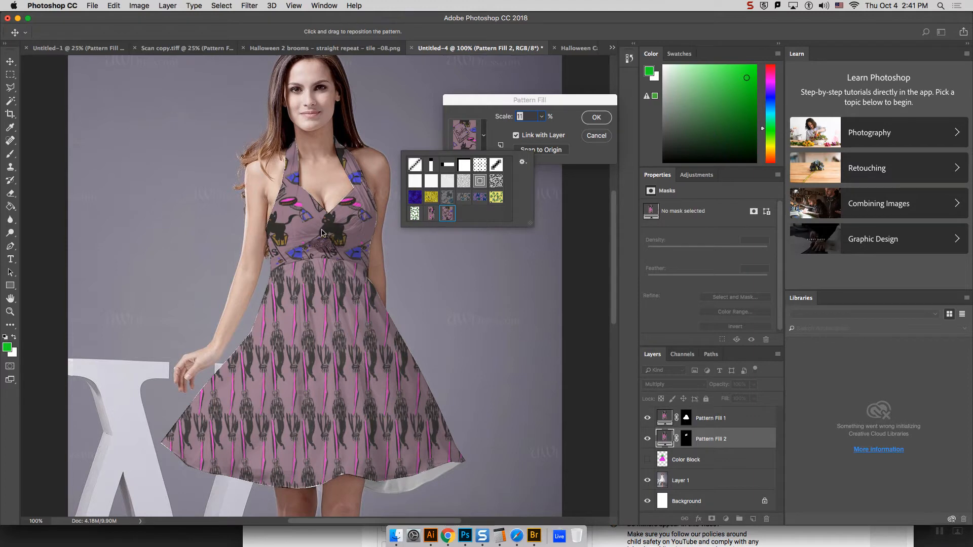
left_click(597, 117)
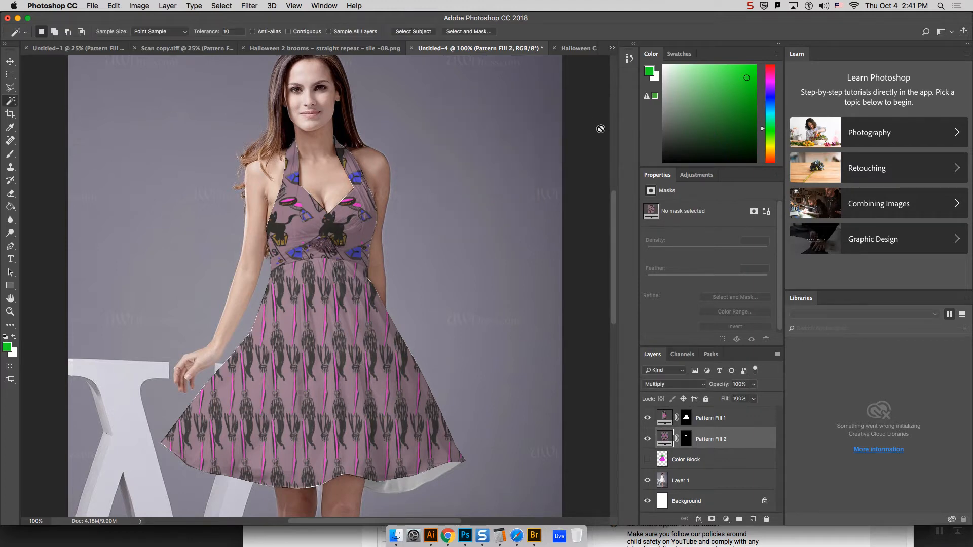
double_click(665, 439)
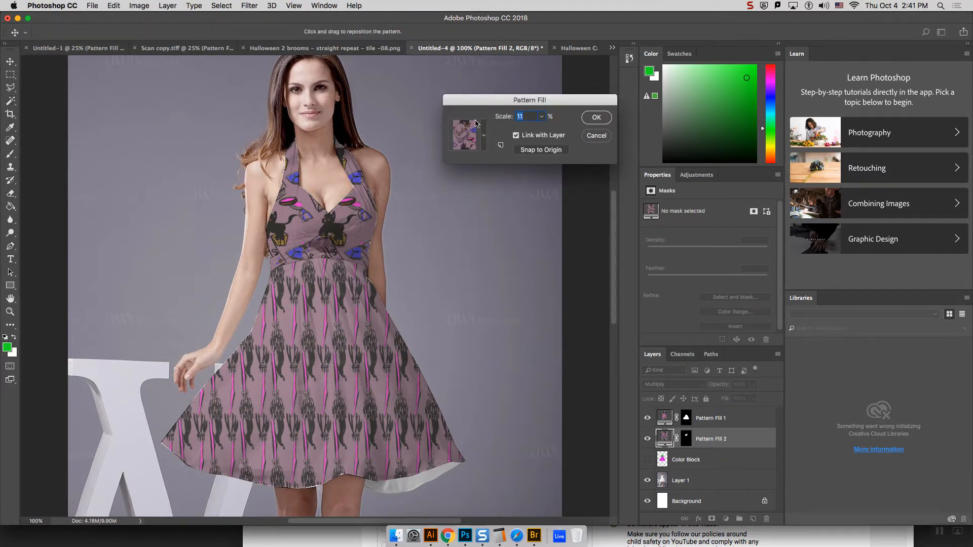
left_click(484, 136)
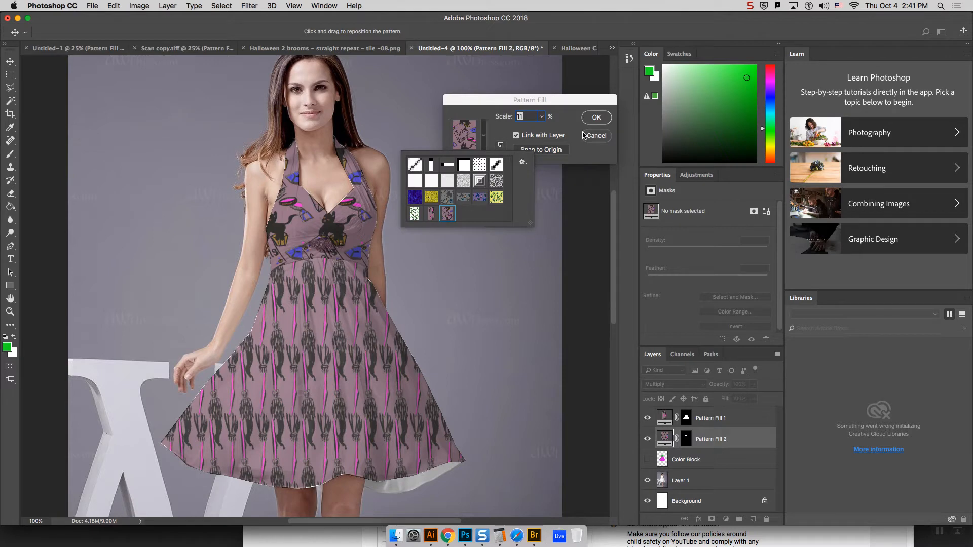
left_click(597, 117)
Step: Swap the pattern of the Pattern Fill 1 layer on the skirt for the Halloween Cat half-drop tile
double_click(664, 418)
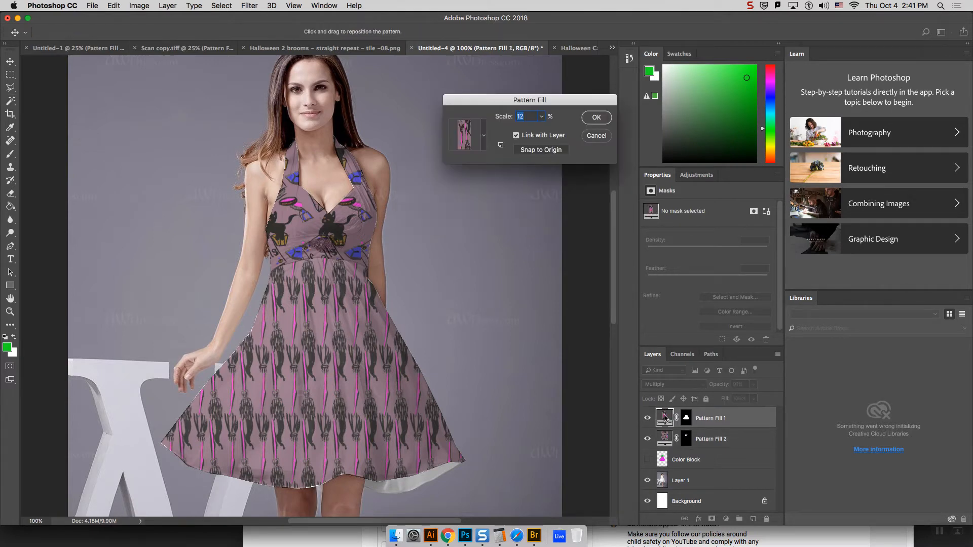
left_click(483, 138)
left_click(447, 213)
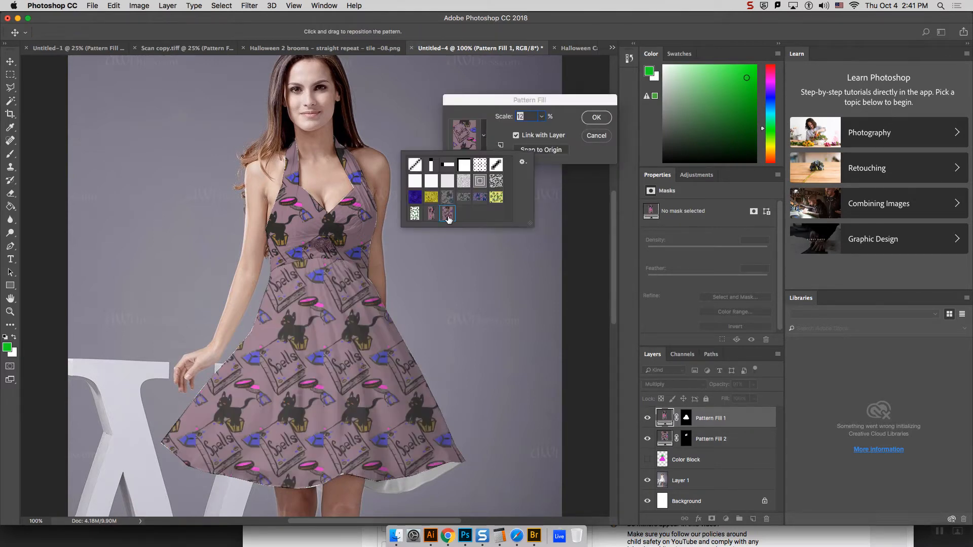
left_click(605, 117)
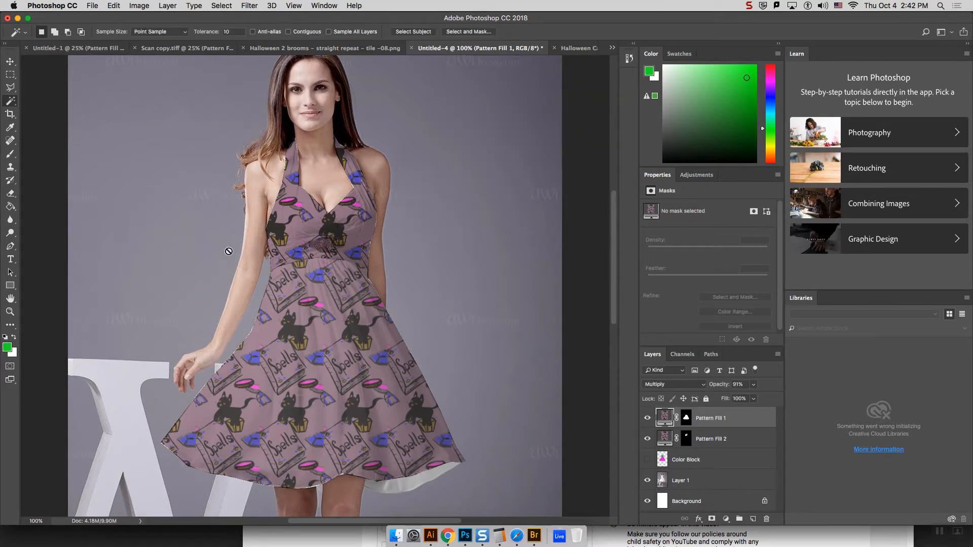
Step: Bring up the whole Halloween Cat tile image, and create a new print document from the Letter preset, 8.5 x 11 in at 300 ppi
left_click(578, 48)
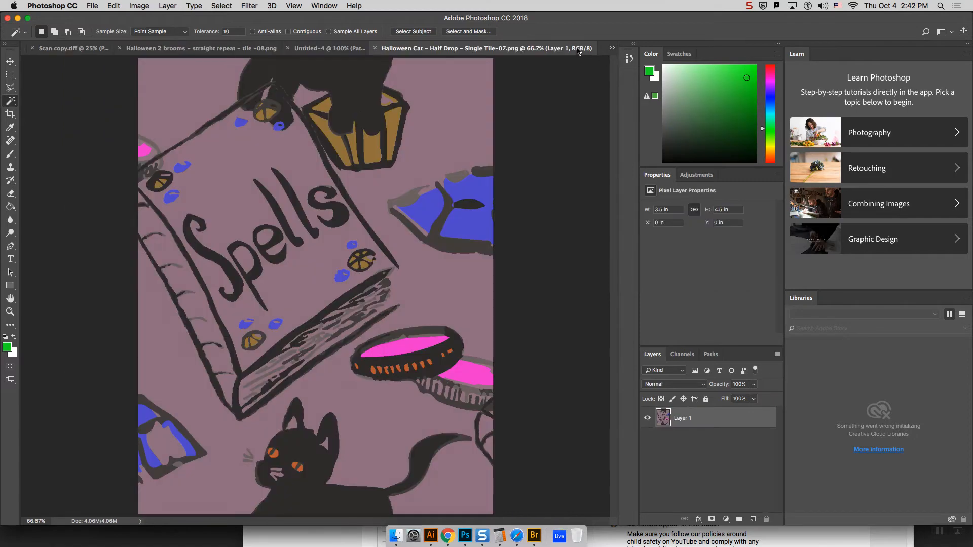
key("super+minus")
key("super+minus")
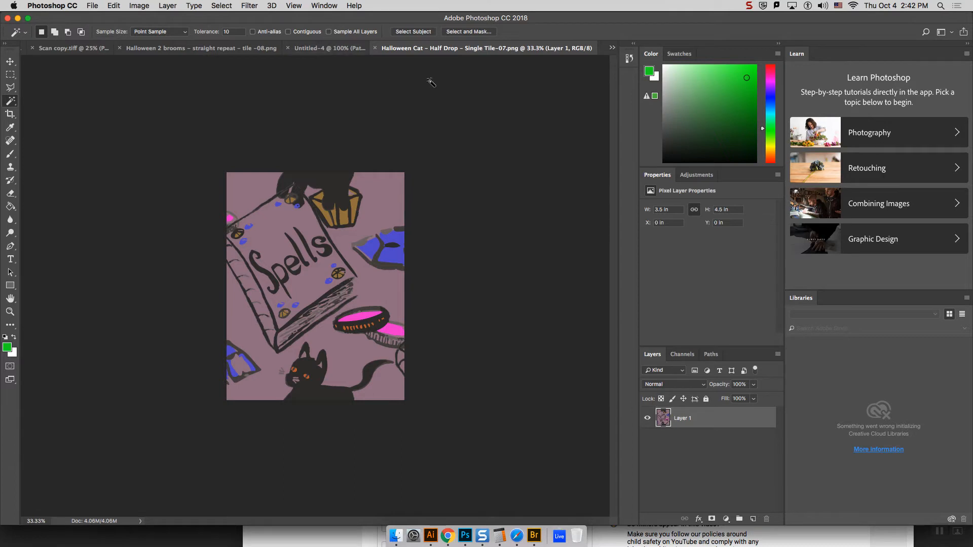
left_click(96, 6)
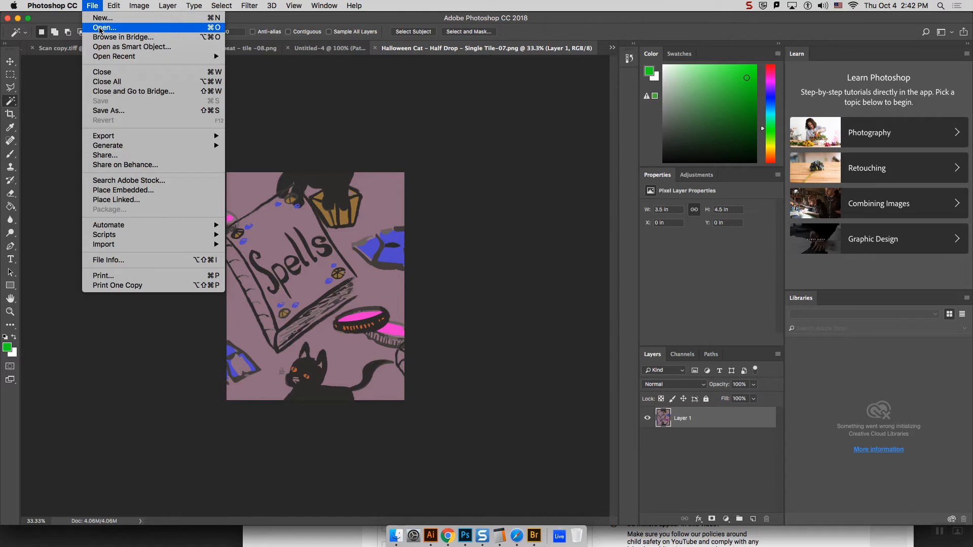
left_click(104, 18)
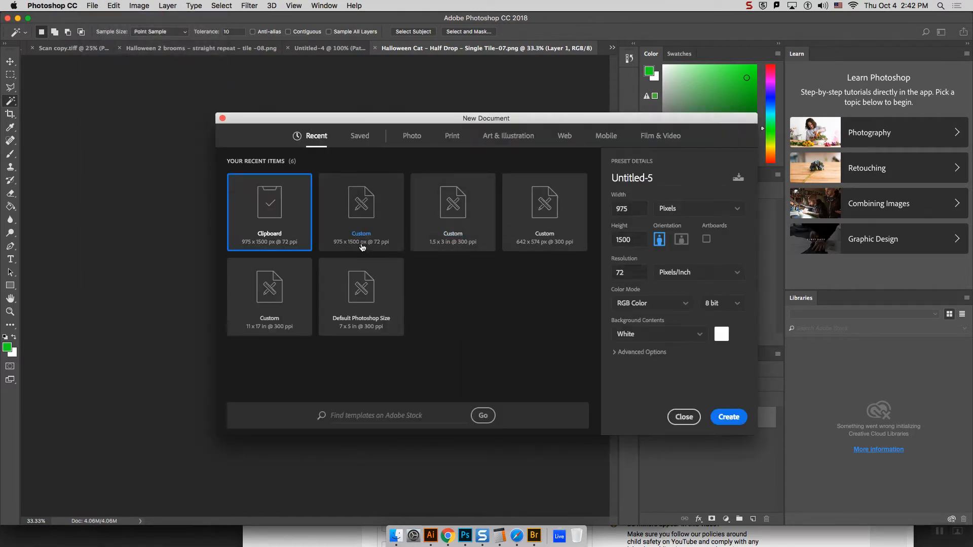
left_click(452, 136)
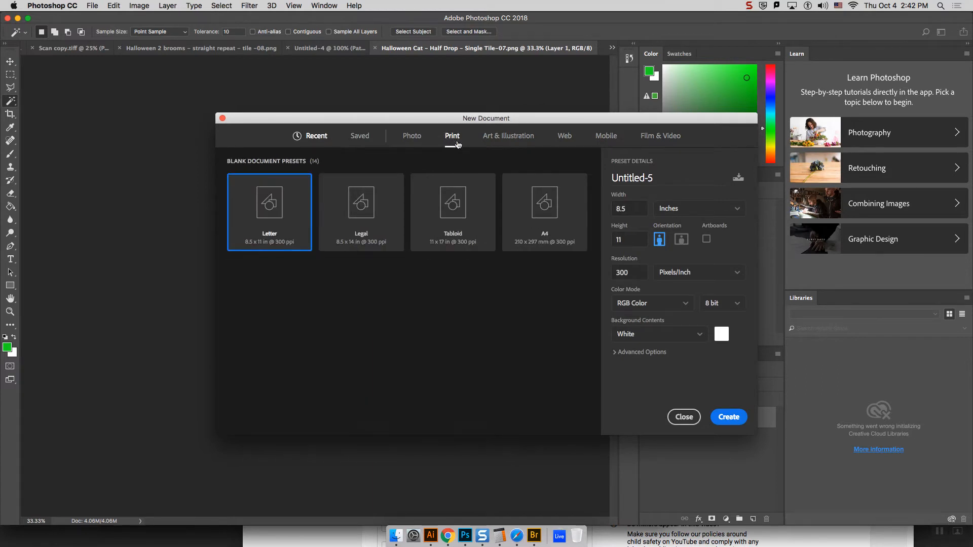
left_click(733, 424)
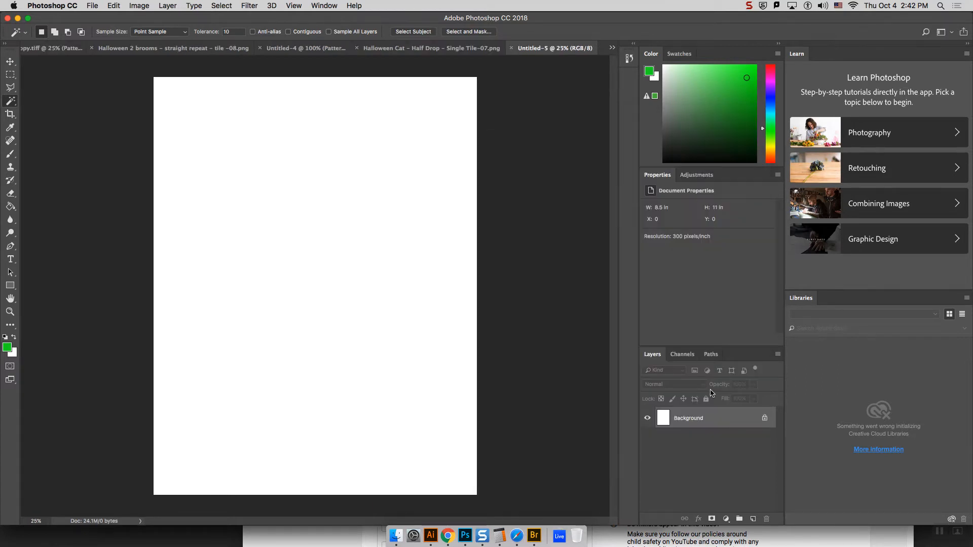
Step: Add the text "1/2 Drop" near the upper-left corner of the blank page
left_click(10, 154)
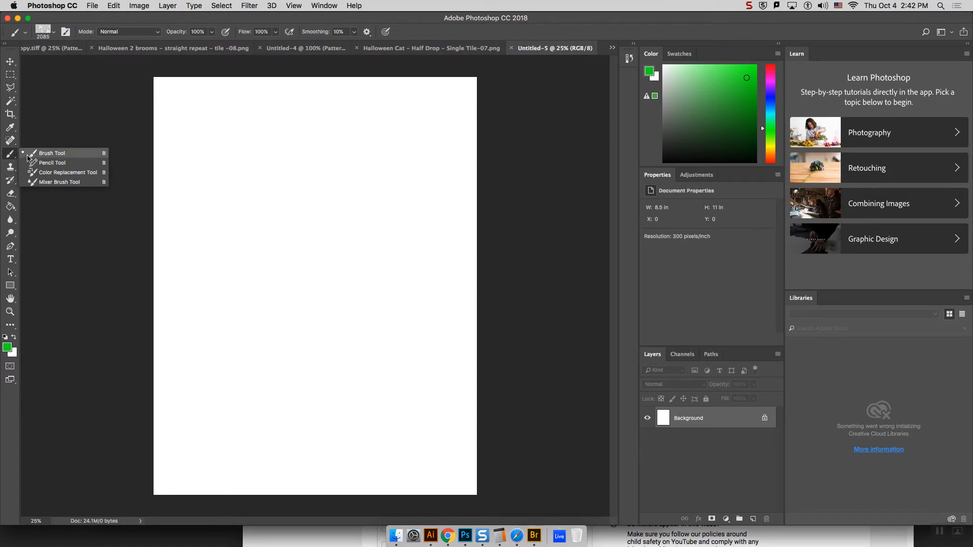
left_click(36, 163)
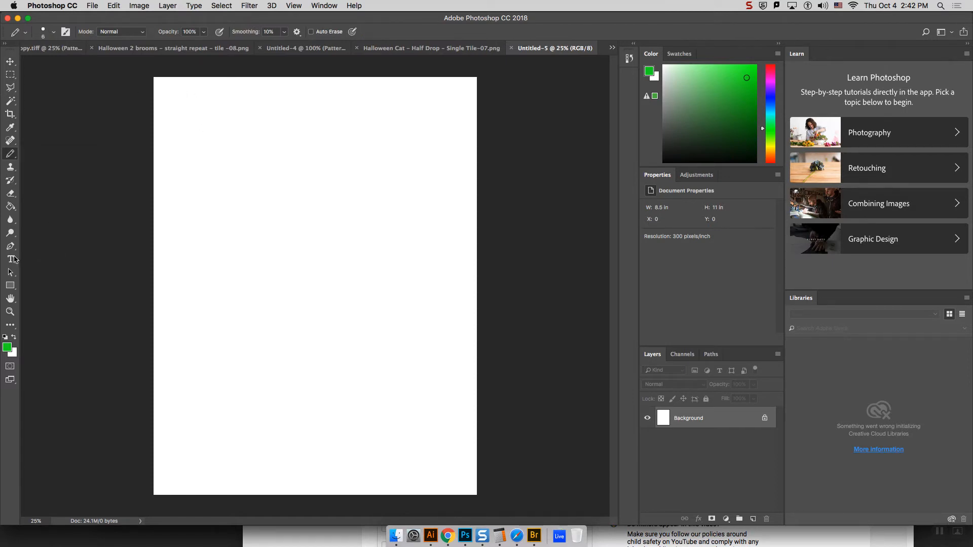
left_click(11, 260)
left_click(179, 94)
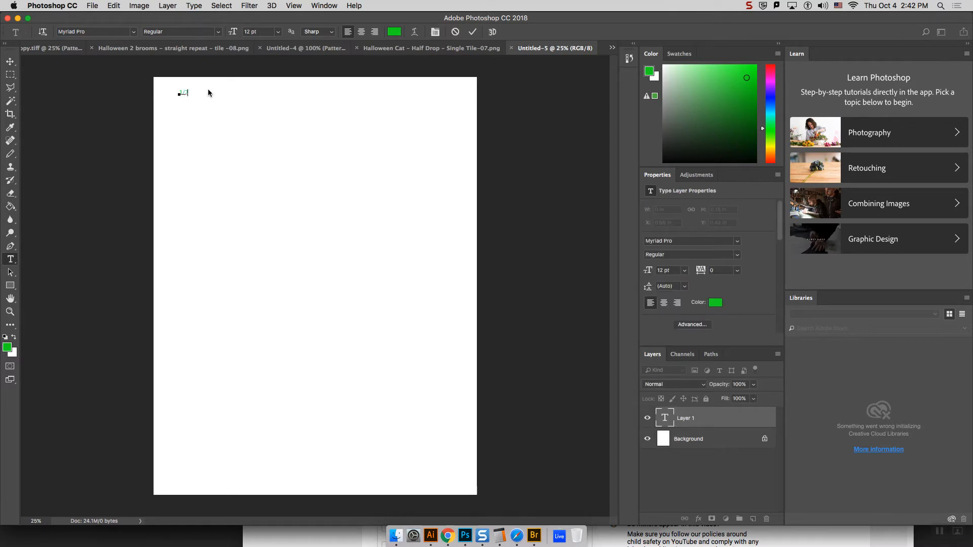
type("1/2 Drop")
Step: Recolor the "1/2 Drop" text black and set its size to 36 pt
left_click_drag(196, 93, 172, 93)
left_click_drag(677, 151, 658, 165)
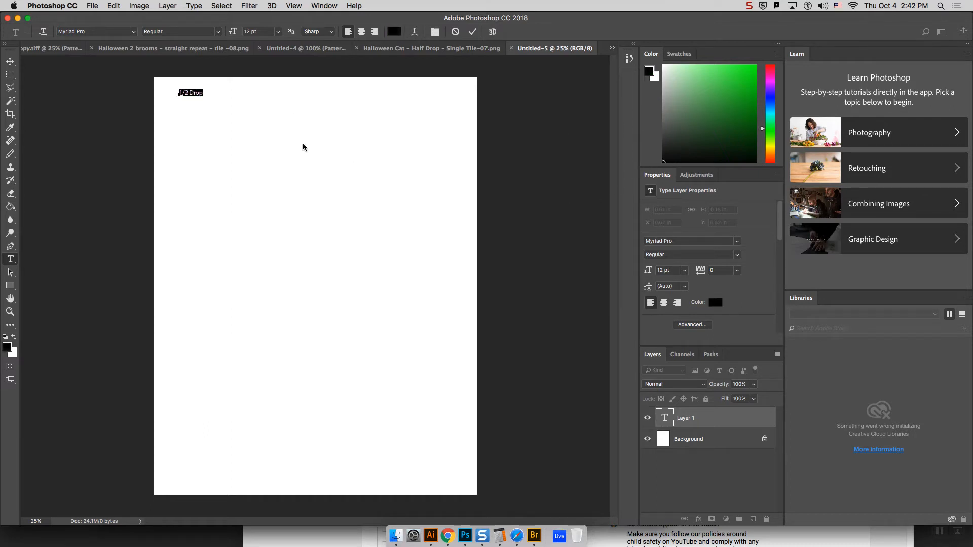
left_click(279, 31)
left_click(268, 141)
left_click(10, 62)
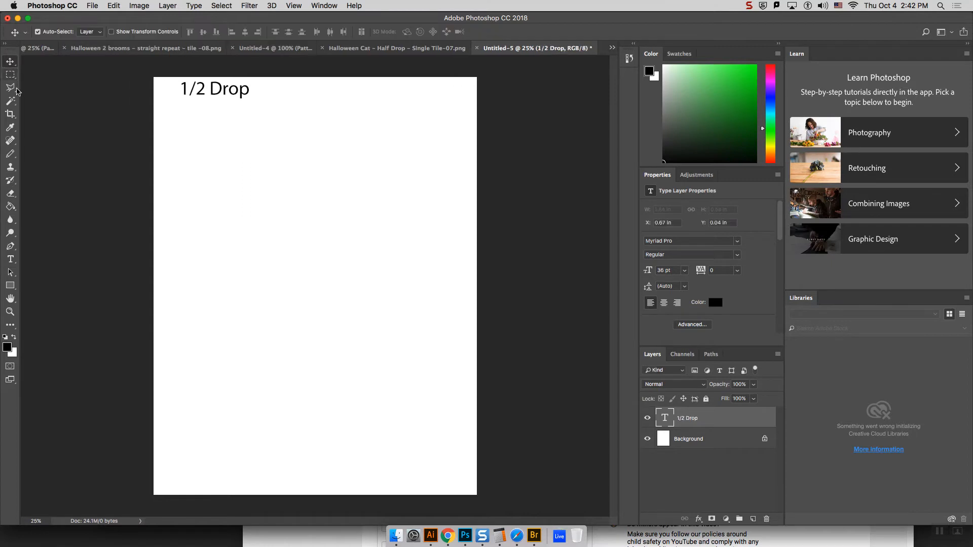
Step: Draw an upright rectangle of about 523 x 726 px below the "1/2 Drop" heading, with no fill and a black stroke
left_click(11, 286)
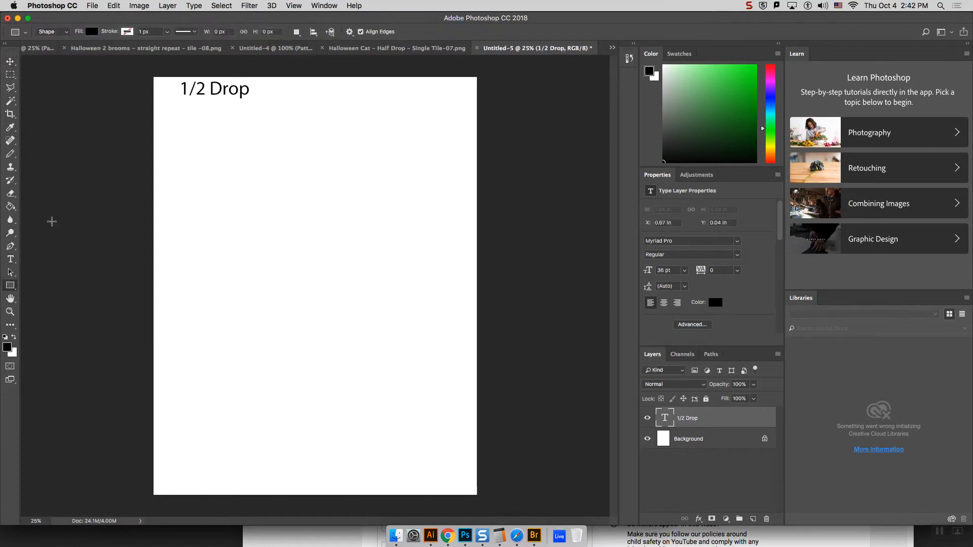
left_click(128, 33)
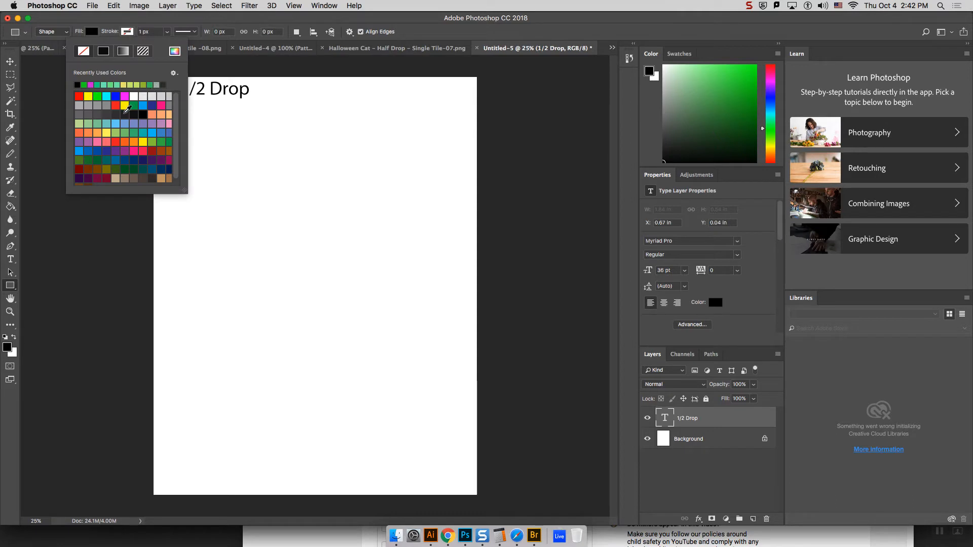
left_click(79, 84)
left_click(96, 34)
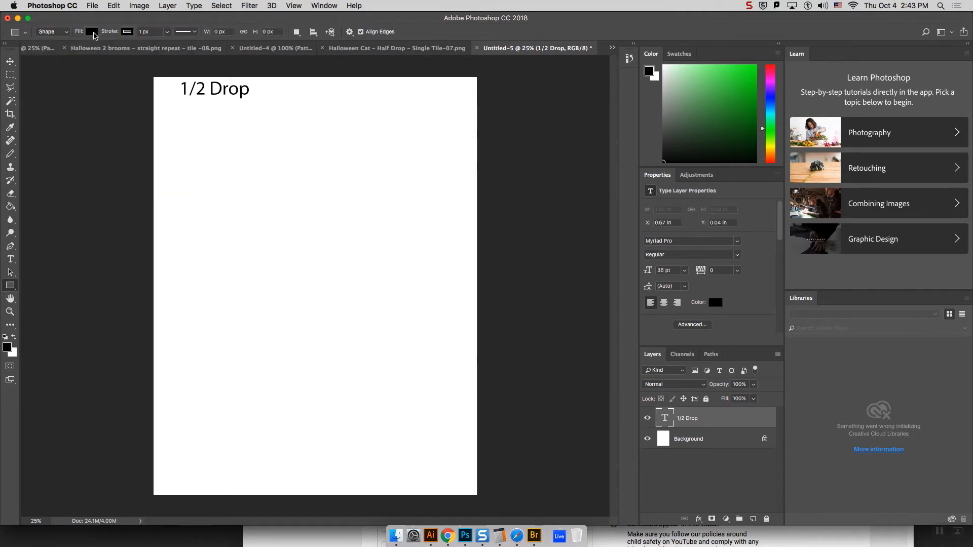
left_click(92, 32)
left_click(48, 50)
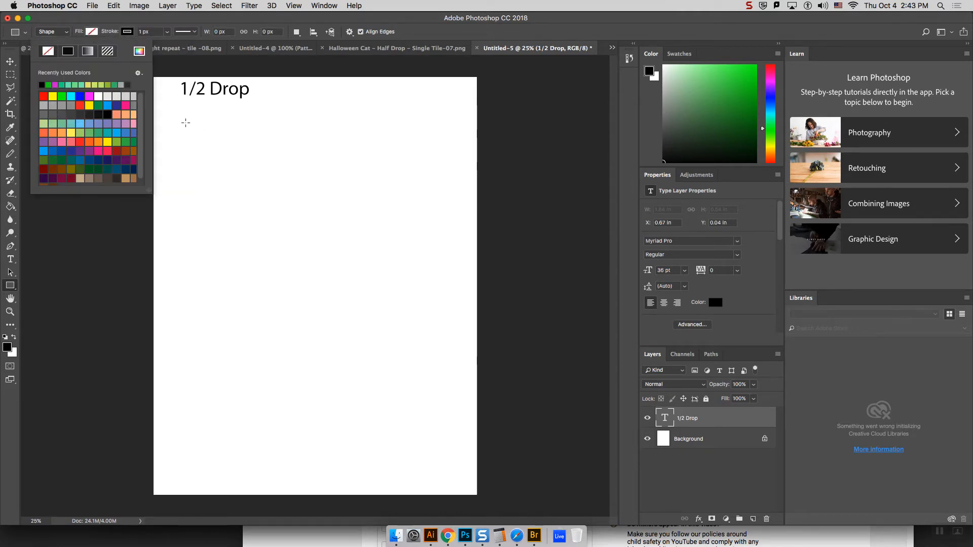
left_click_drag(186, 123, 252, 215)
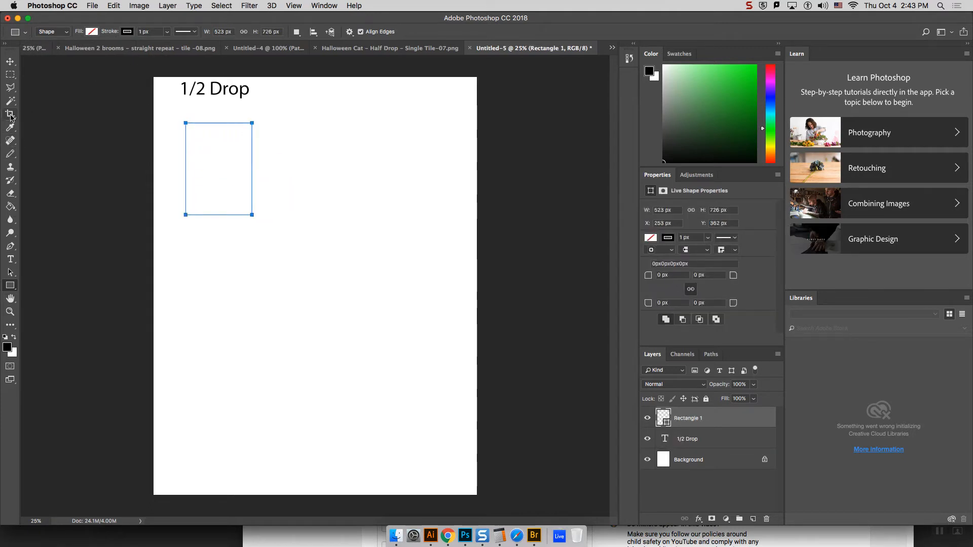
Step: On a new layer, handwrite an X above the rectangle and a Y beside its left edge with the Pencil tool
left_click(10, 154)
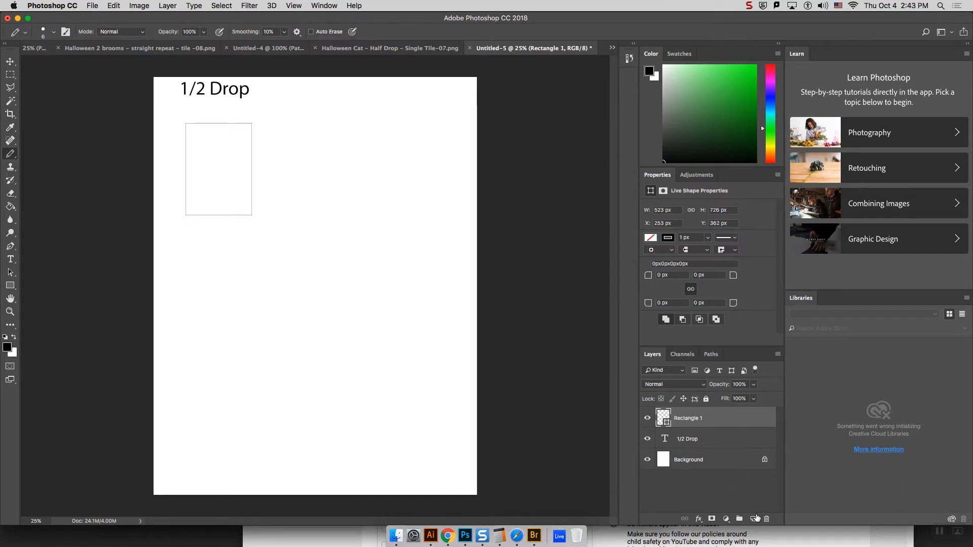
left_click(754, 519)
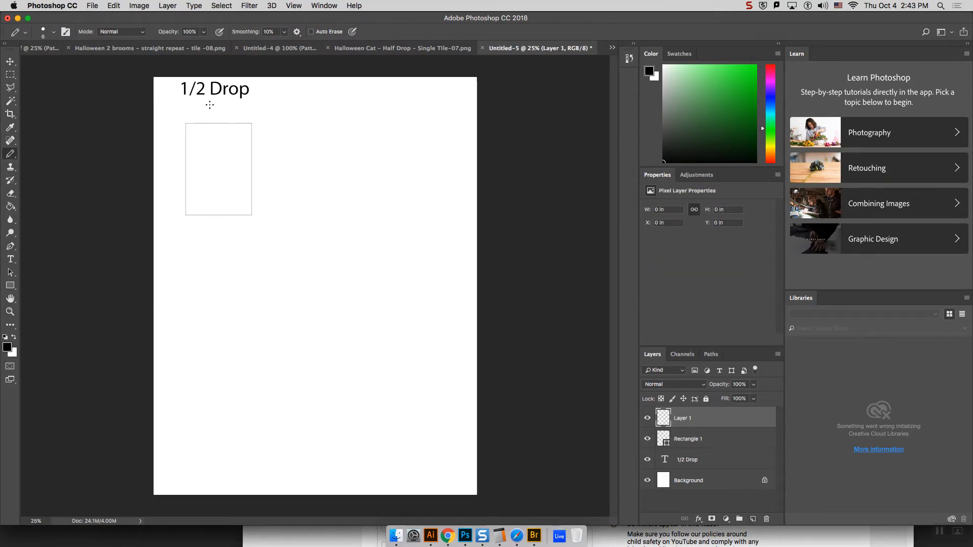
left_click_drag(223, 116, 225, 117)
left_click_drag(168, 155, 177, 160)
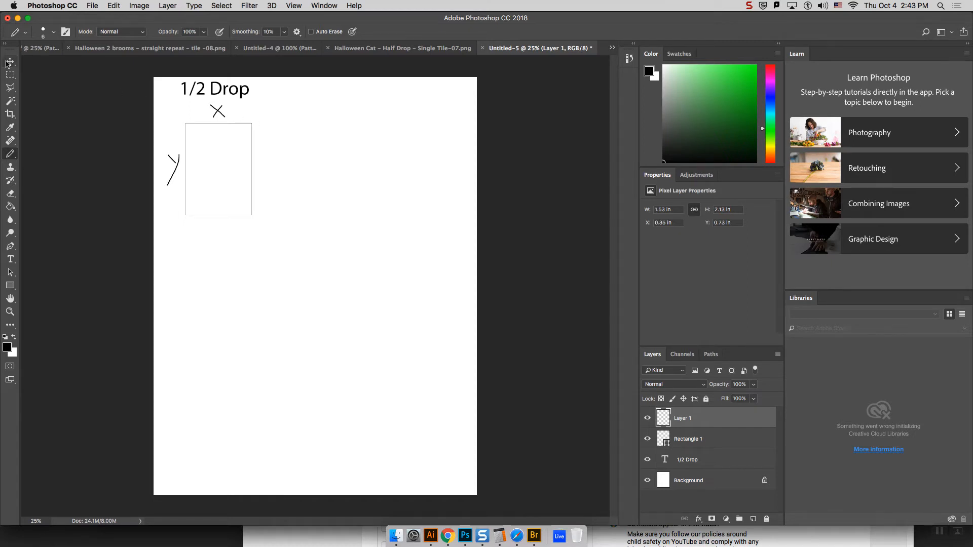
Step: Duplicate the rectangle under the "1/2 Drop" heading twice within the same document
left_click(692, 437)
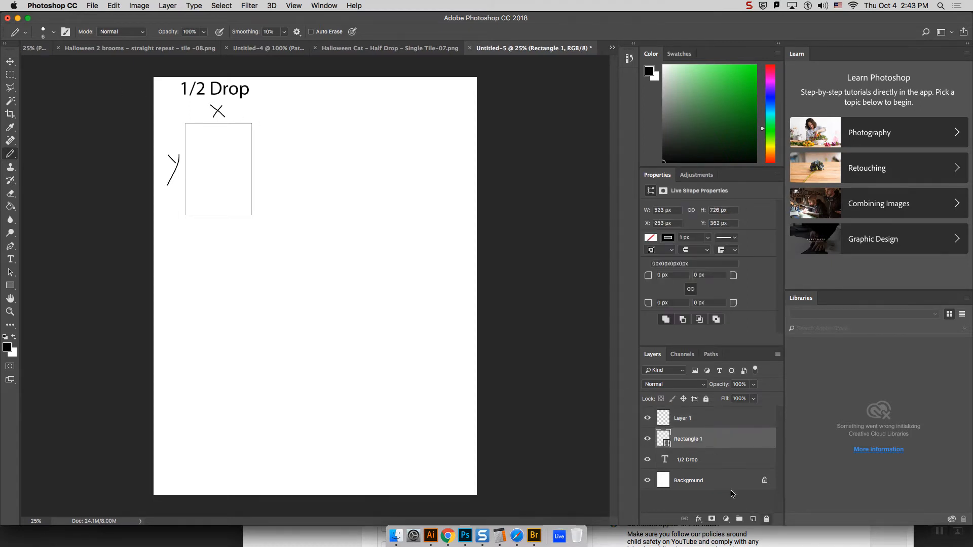
right_click(715, 440)
left_click(763, 151)
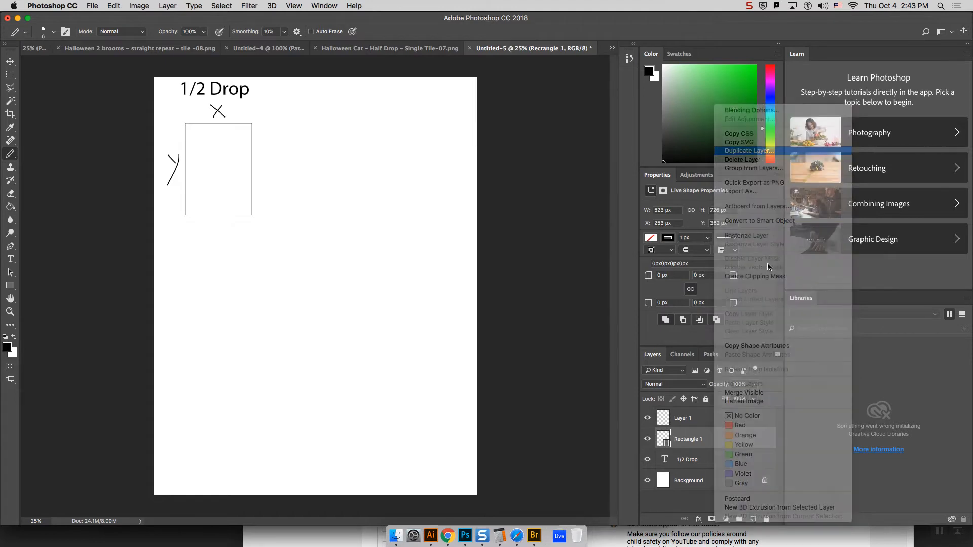
left_click(577, 223)
right_click(713, 437)
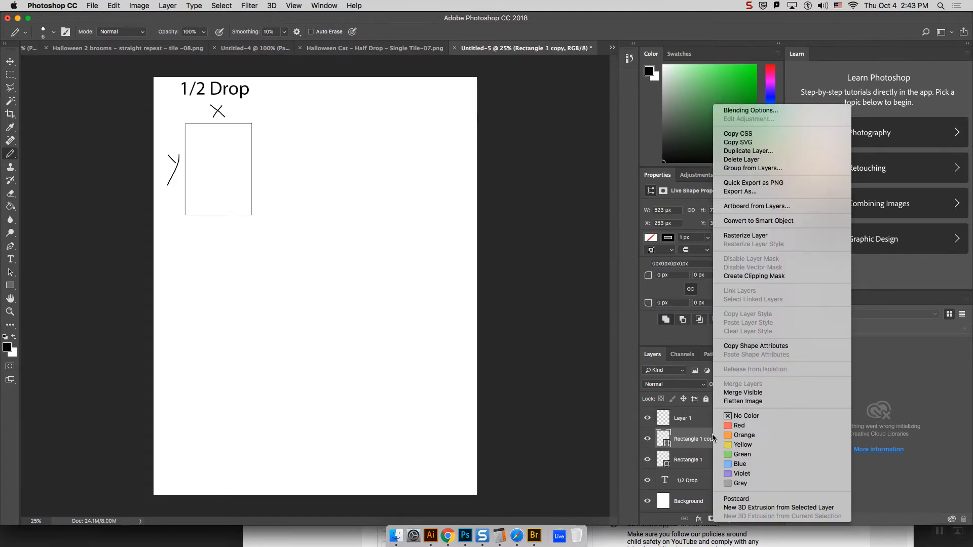
left_click(747, 151)
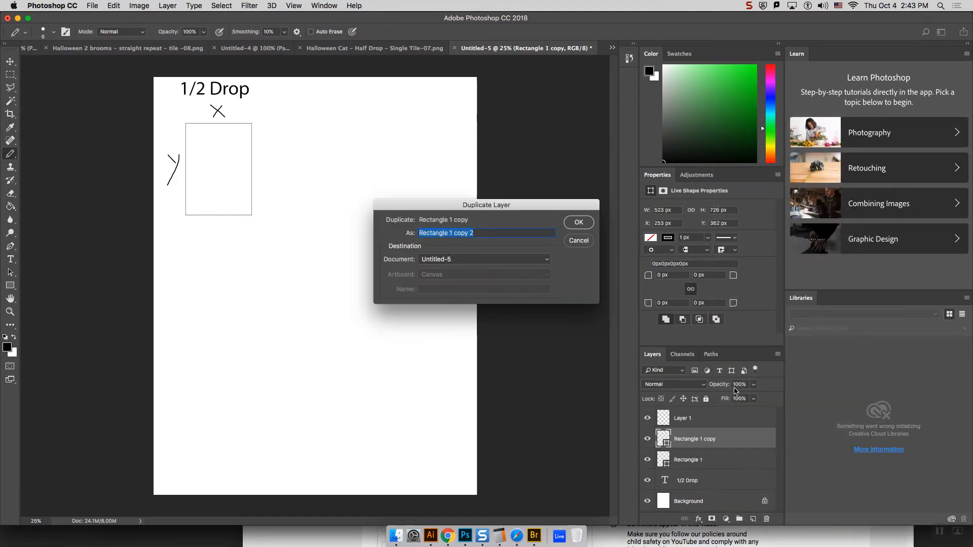
left_click(584, 223)
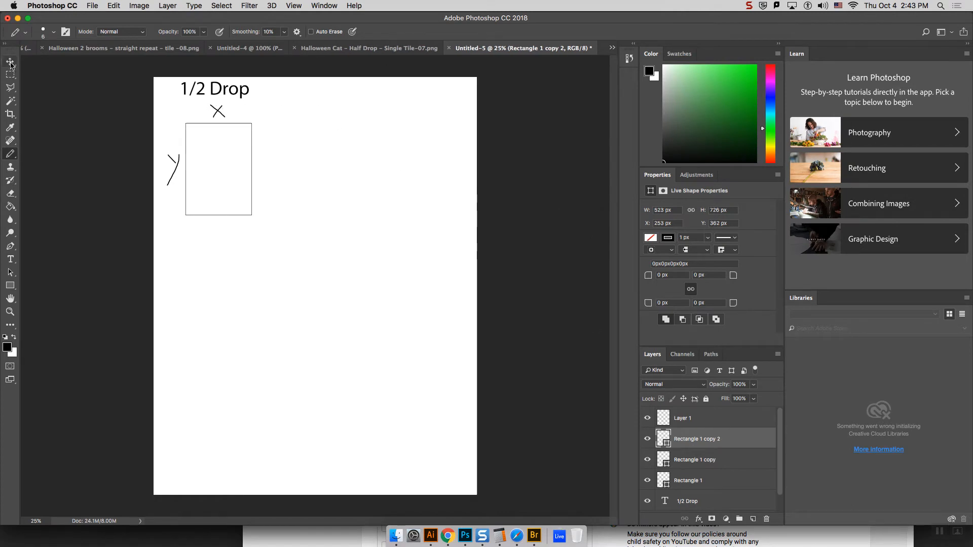
Step: Try to move the rectangle copies away from the original with the Move tool
left_click(690, 457)
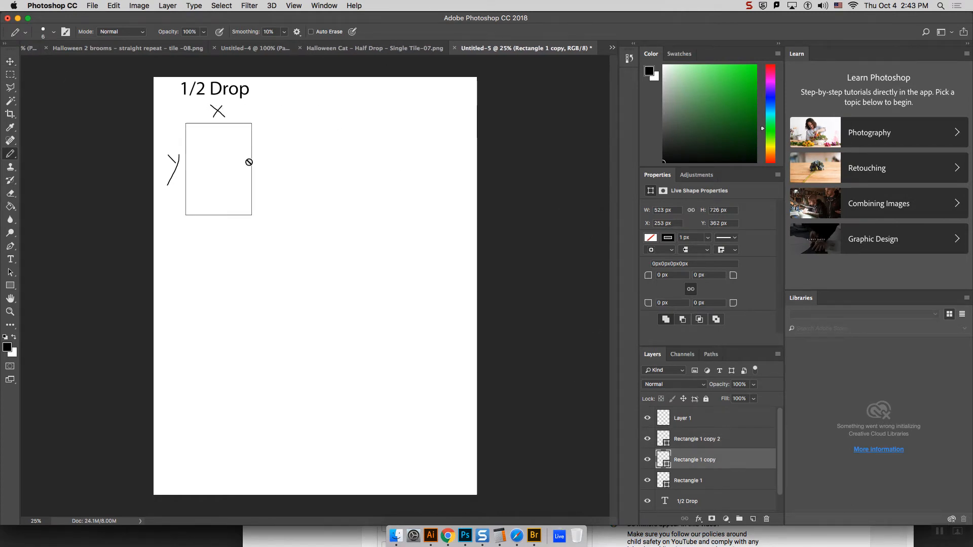
left_click(10, 61)
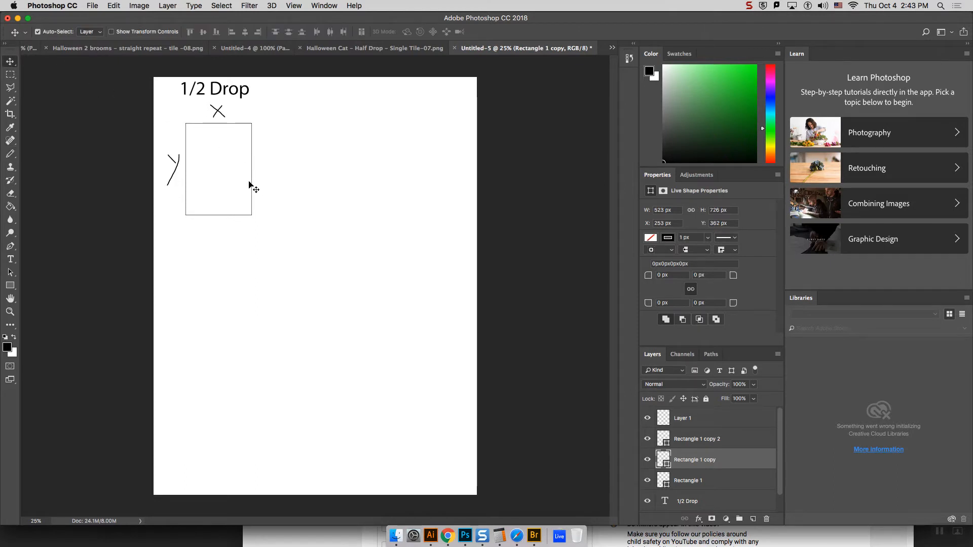
left_click_drag(253, 184, 282, 139)
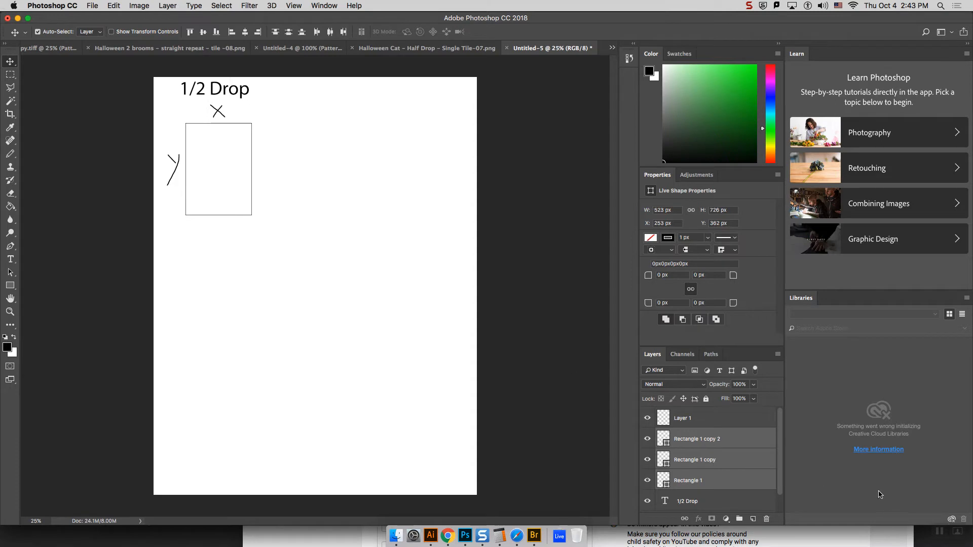
left_click(755, 461)
left_click(722, 439)
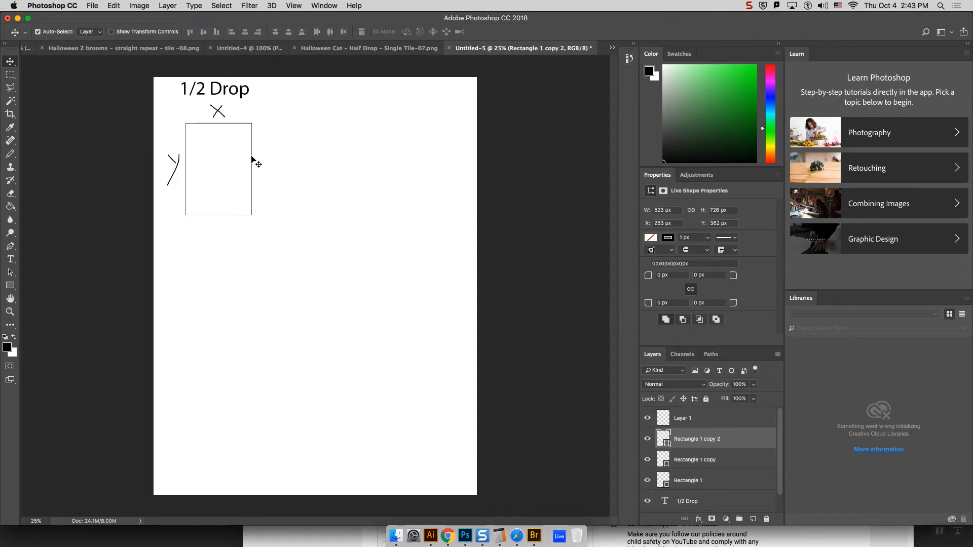
left_click_drag(255, 162, 253, 138)
Step: Turn off Auto-Select and stack the two rectangle copies flush against the original's right edge, one half a height up, the other half a height down
left_click(39, 32)
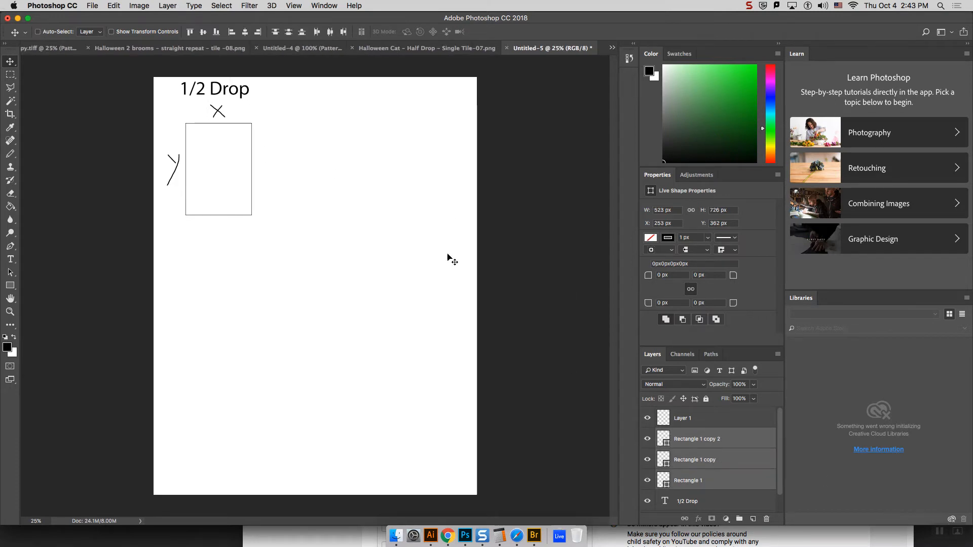
left_click(741, 463)
left_click(723, 442)
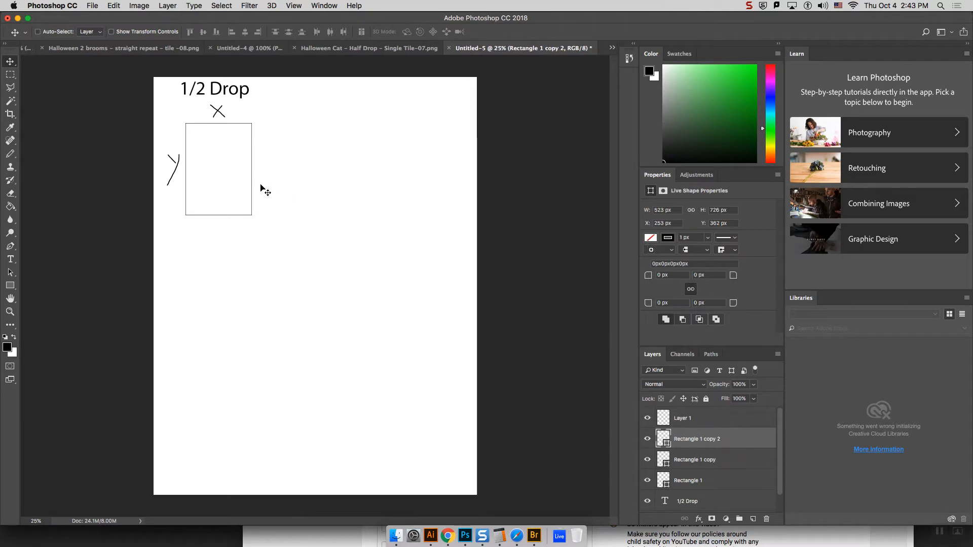
left_click_drag(251, 188, 317, 136)
mouse_move(252, 189)
left_mouse_down()
mouse_move(258, 198)
mouse_move(252, 189)
left_mouse_up()
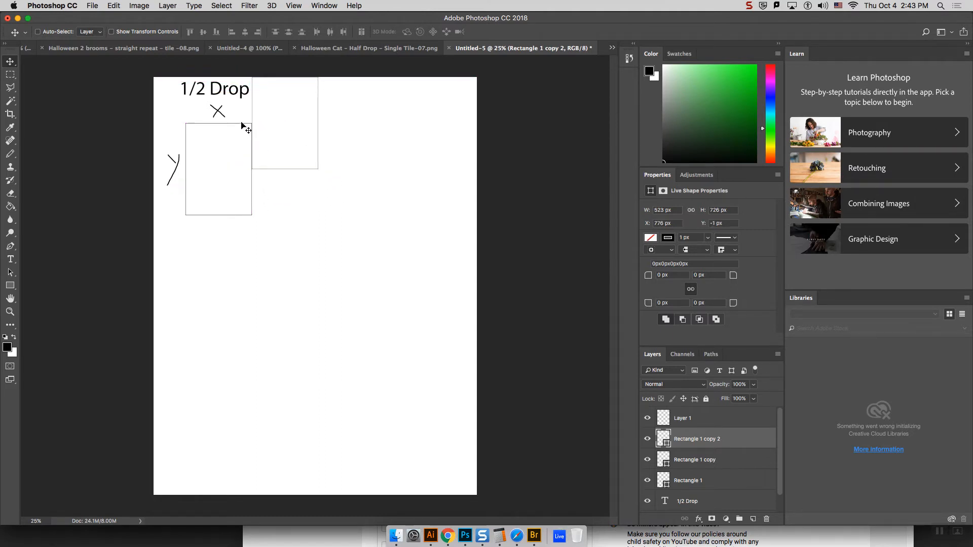
left_click(701, 462)
left_click_drag(248, 217, 315, 263)
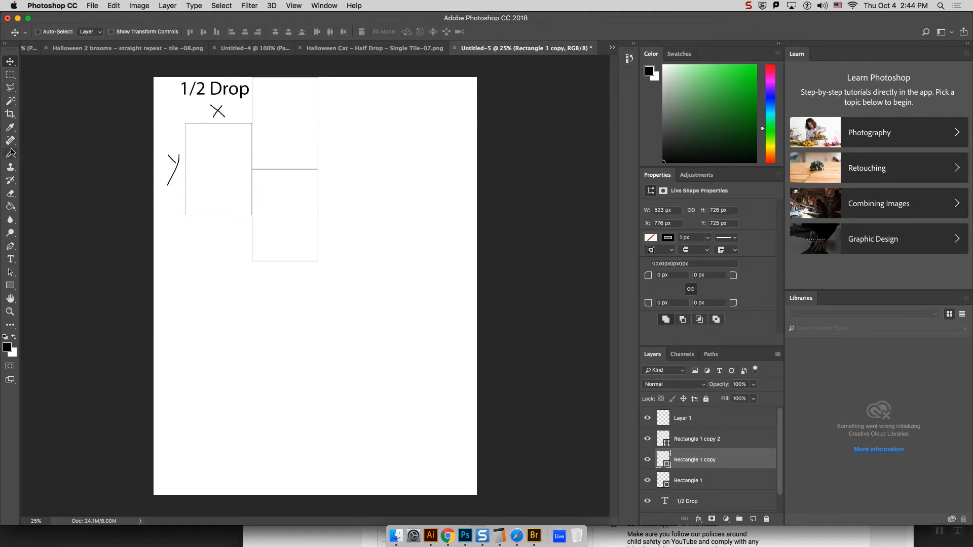
Step: With a pinkish-red Pencil on Layer 1, outline the two-column repeat tile at the original rectangle's height and handwrite "2X" beneath it
left_click(11, 153)
left_click(769, 69)
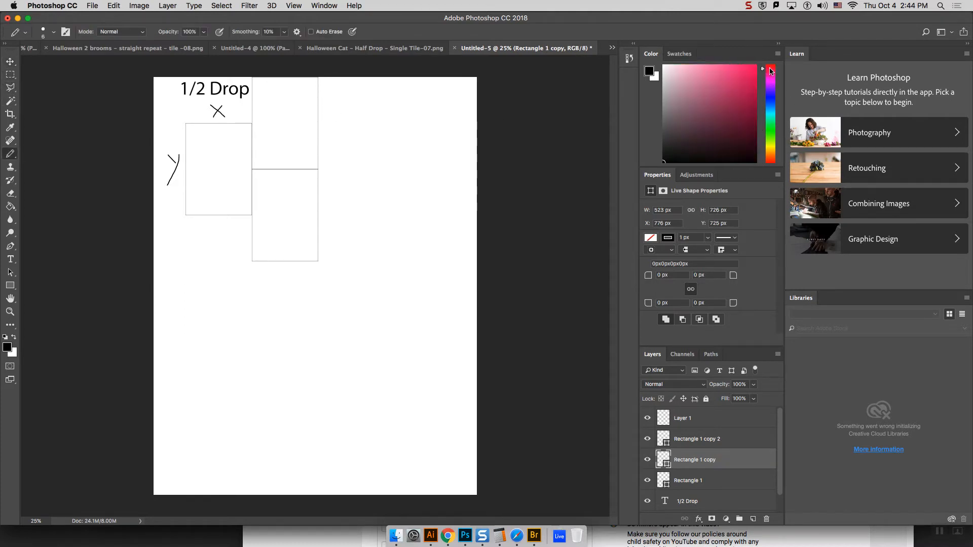
left_click(756, 66)
left_click(705, 423)
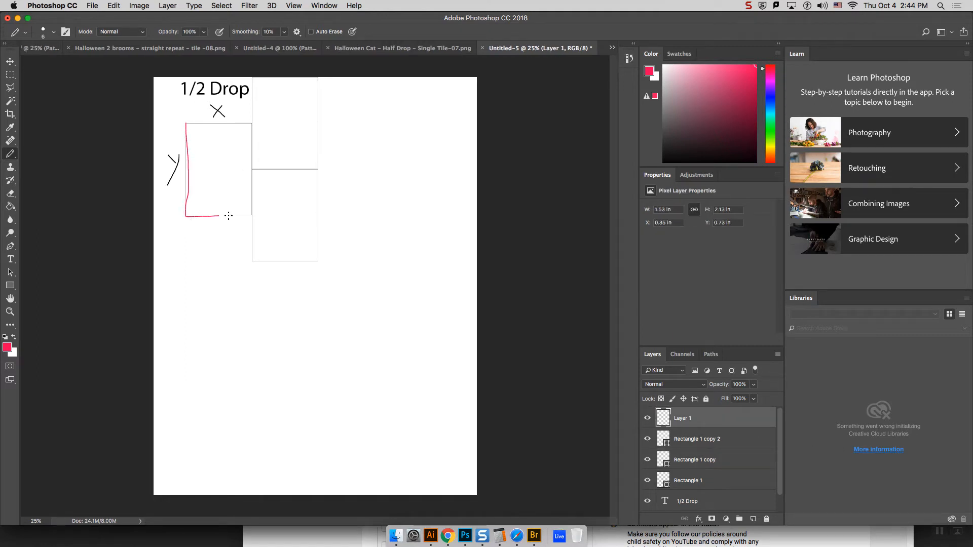
left_click_drag(285, 216, 320, 215)
left_click_drag(266, 125, 198, 123)
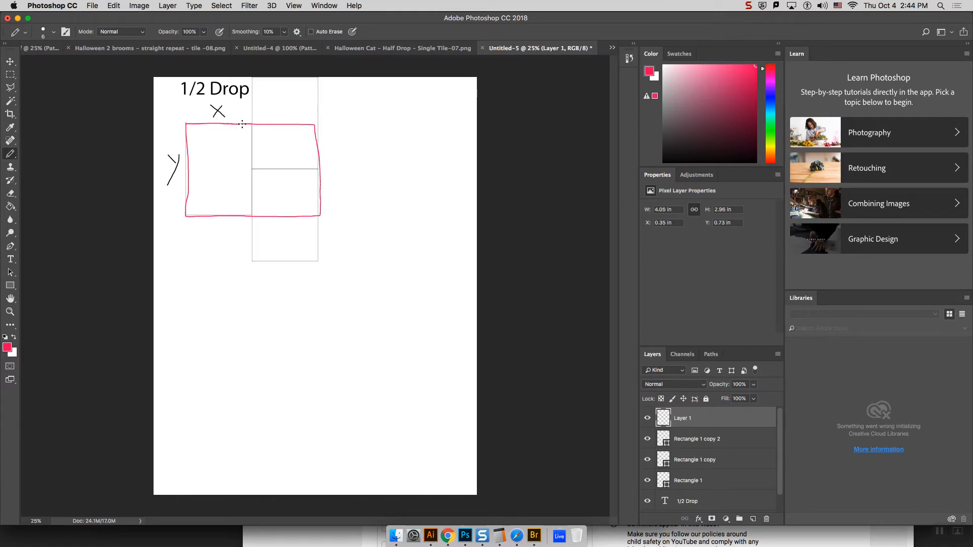
left_click_drag(232, 230, 242, 226)
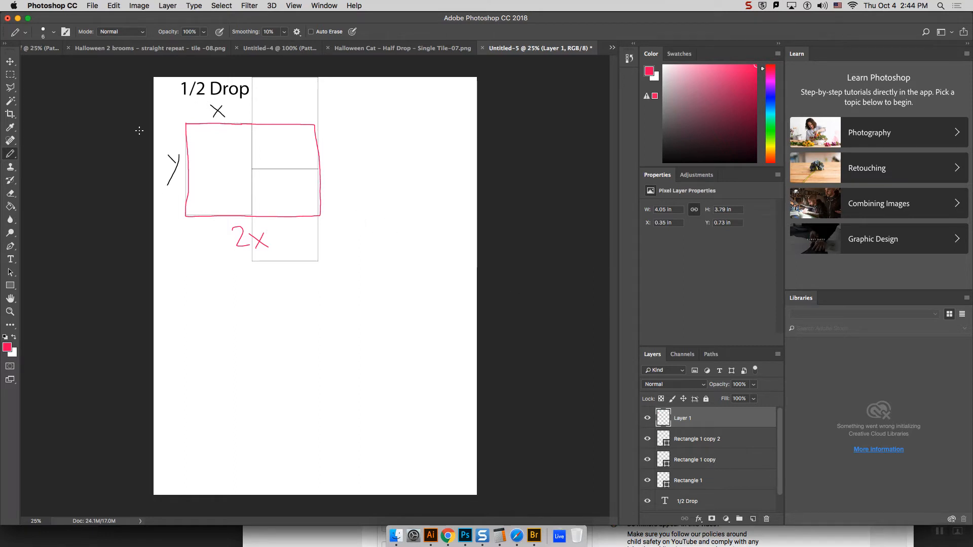
Step: Duplicate the "1/2 Drop" heading, place the copy below the half-drop diagram, and change its text to "Brick"
left_click(10, 61)
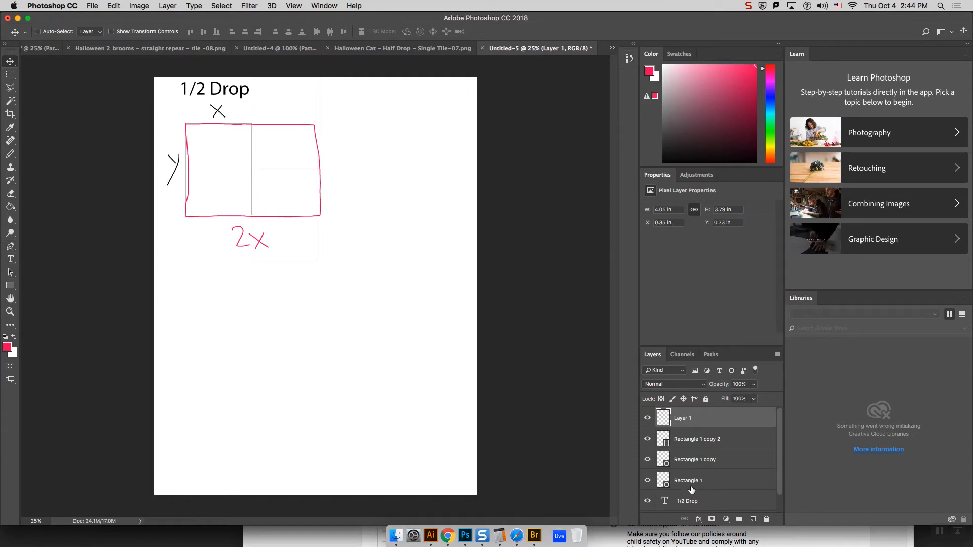
right_click(698, 503)
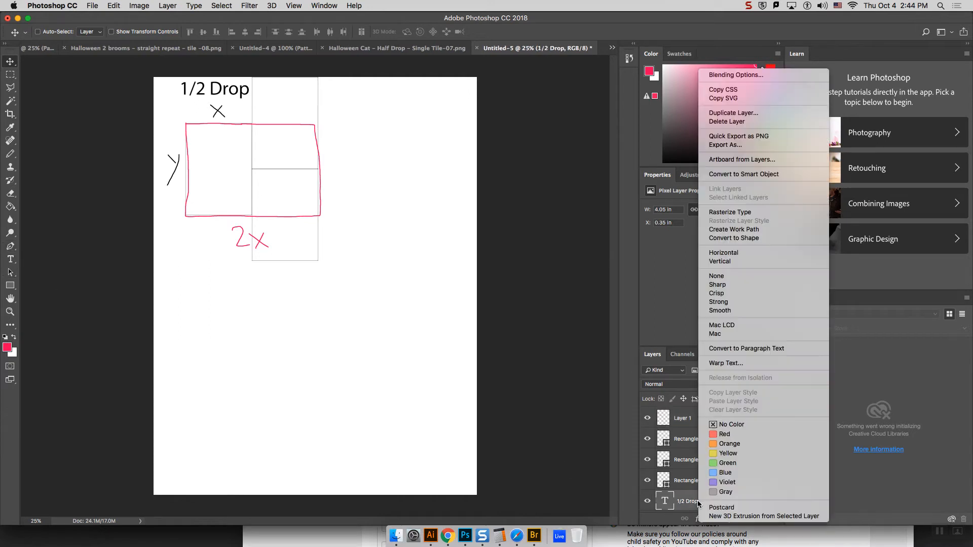
left_click(742, 113)
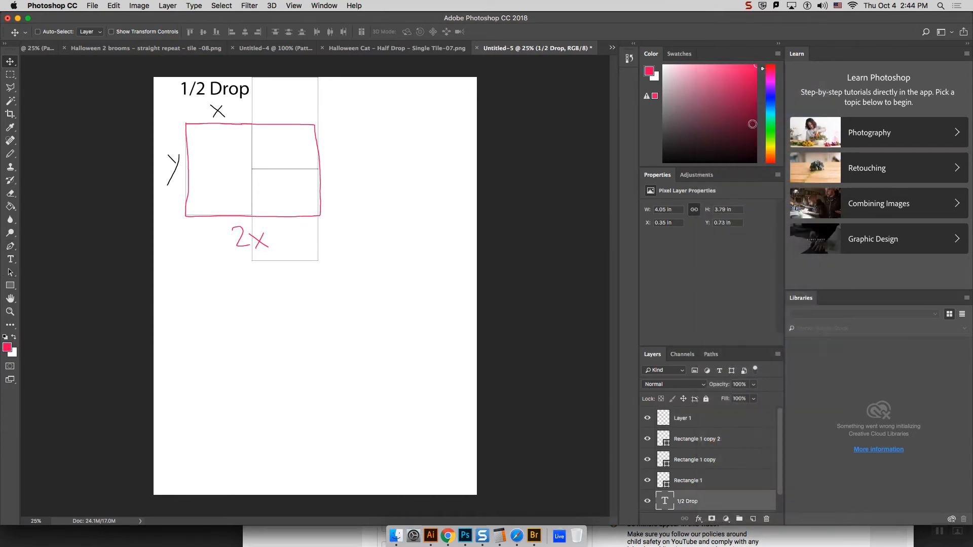
left_click(576, 221)
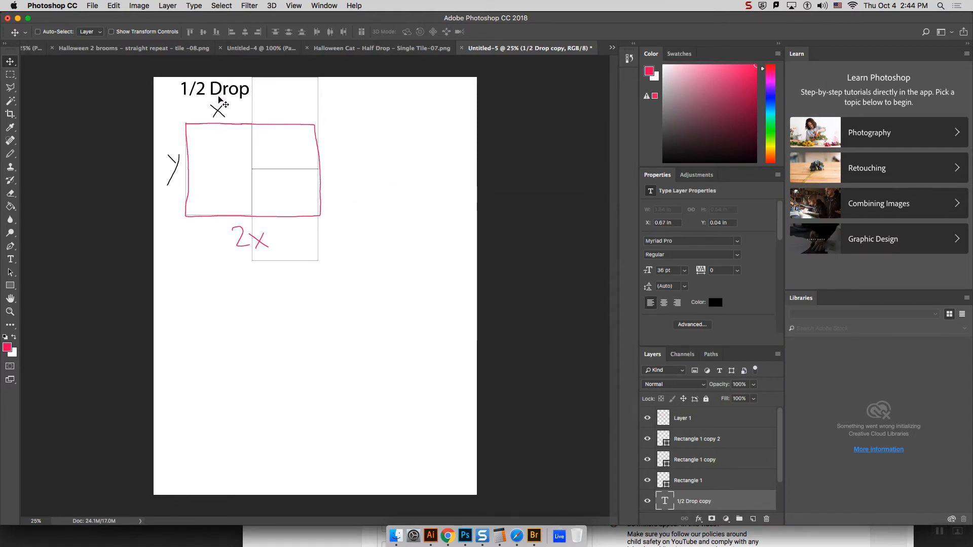
left_click_drag(217, 84, 146, 291)
left_click(10, 259)
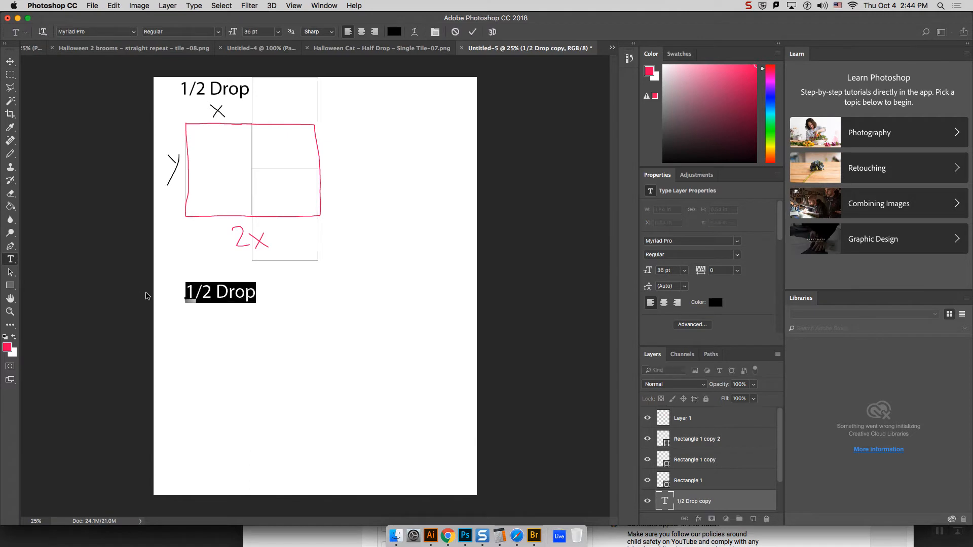
type("Brick")
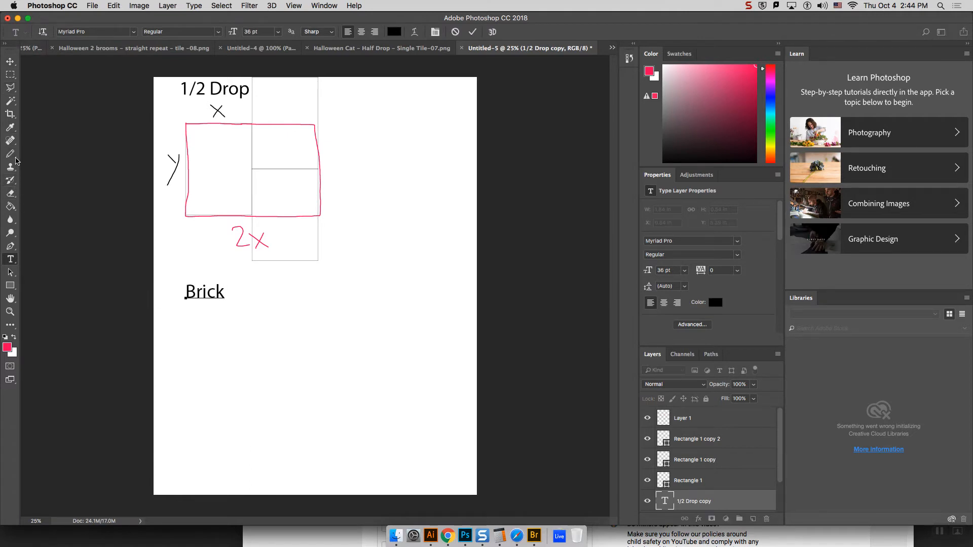
Step: Draw an upright rectangle of about 435 x 690 px below "Brick", then handwrite a pinkish-red X above and Y beside it on Layer 1
left_click(10, 286)
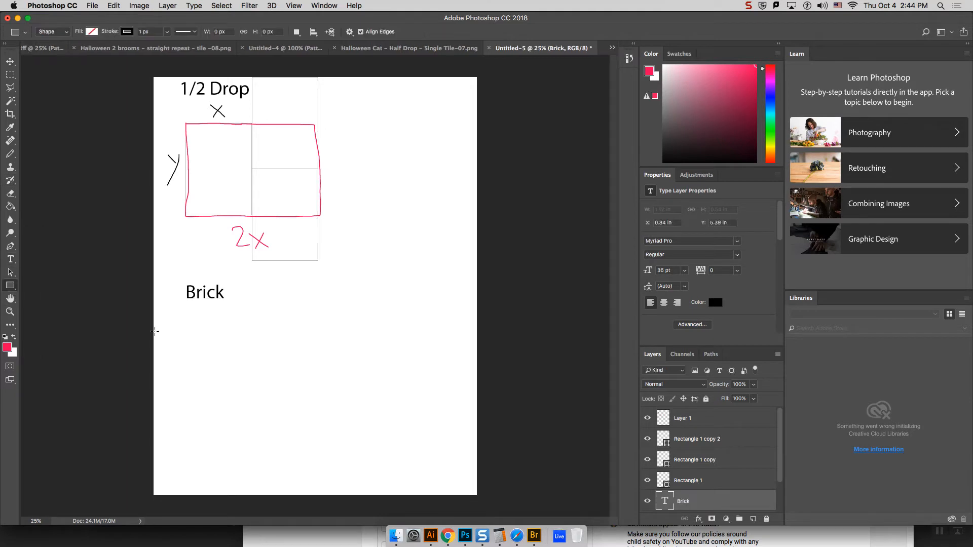
left_click_drag(215, 332, 269, 419)
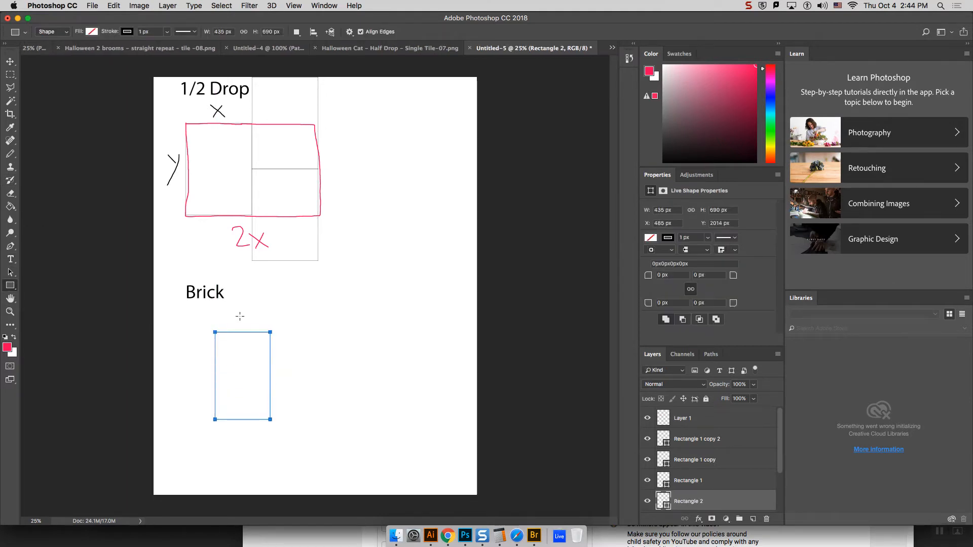
left_click(12, 153)
left_click(654, 424)
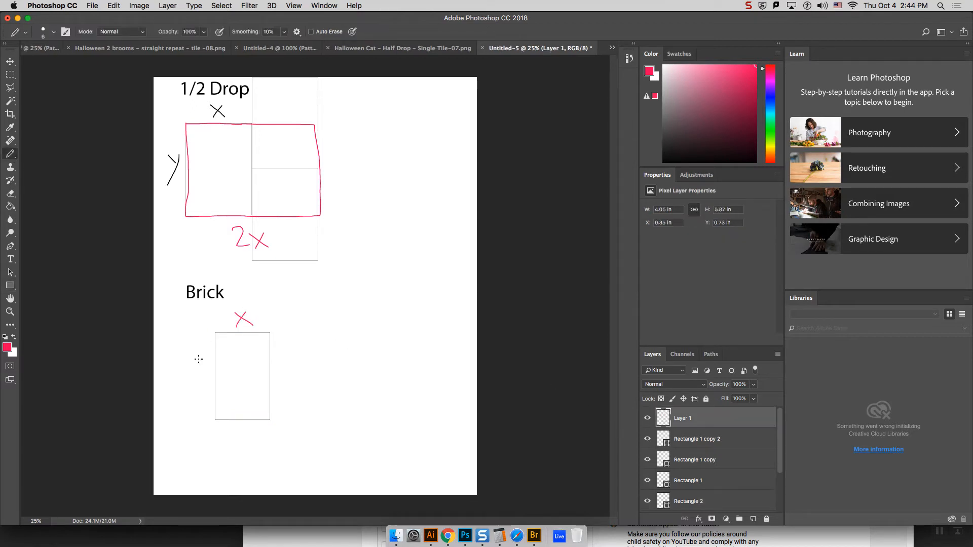
left_click_drag(193, 354, 196, 387)
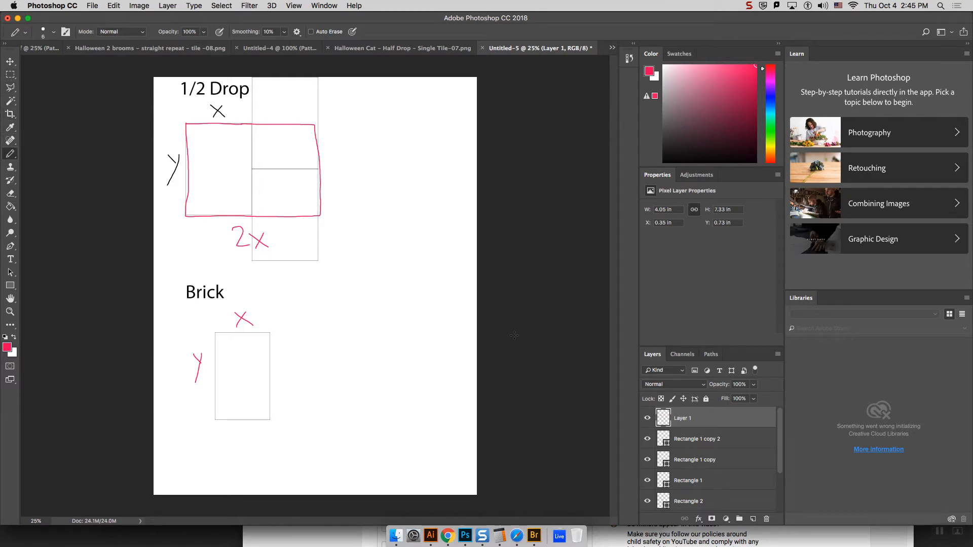
Step: Duplicate the rectangle under the "Brick" heading twice within the same document
left_click(712, 437)
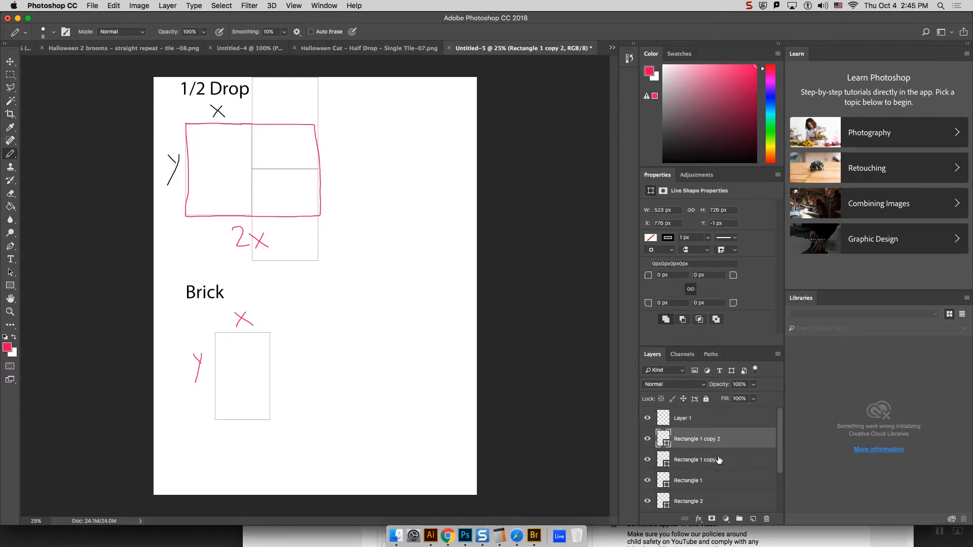
left_click(699, 501)
right_click(710, 499)
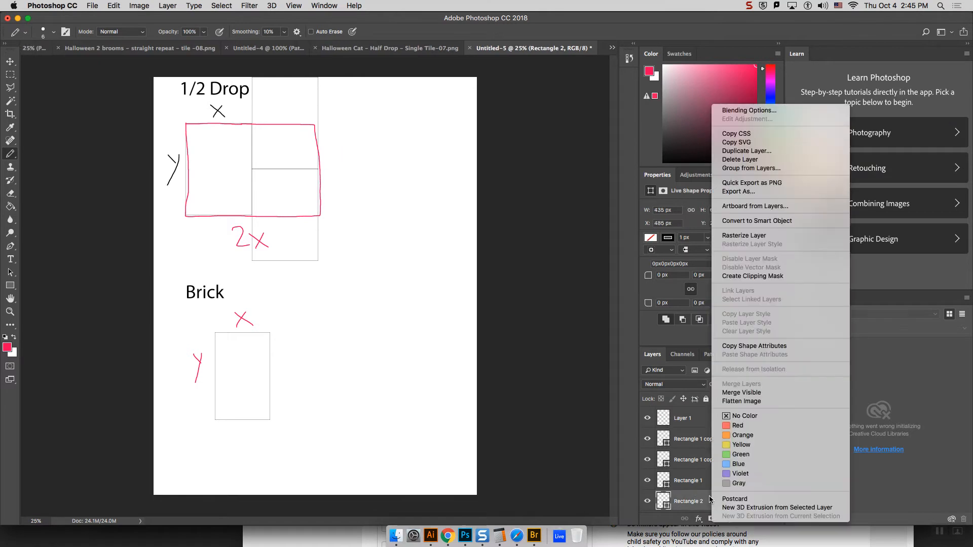
left_click(749, 151)
left_click(582, 227)
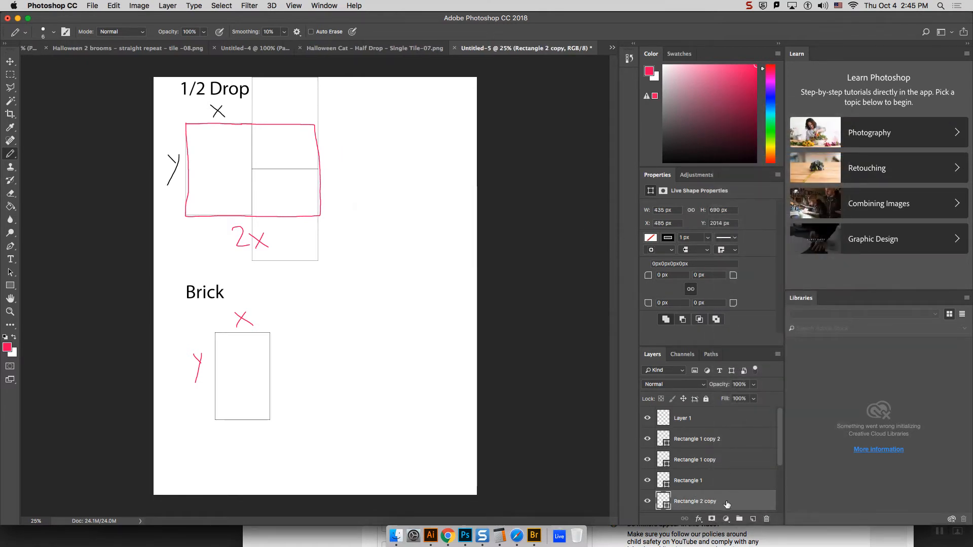
right_click(725, 503)
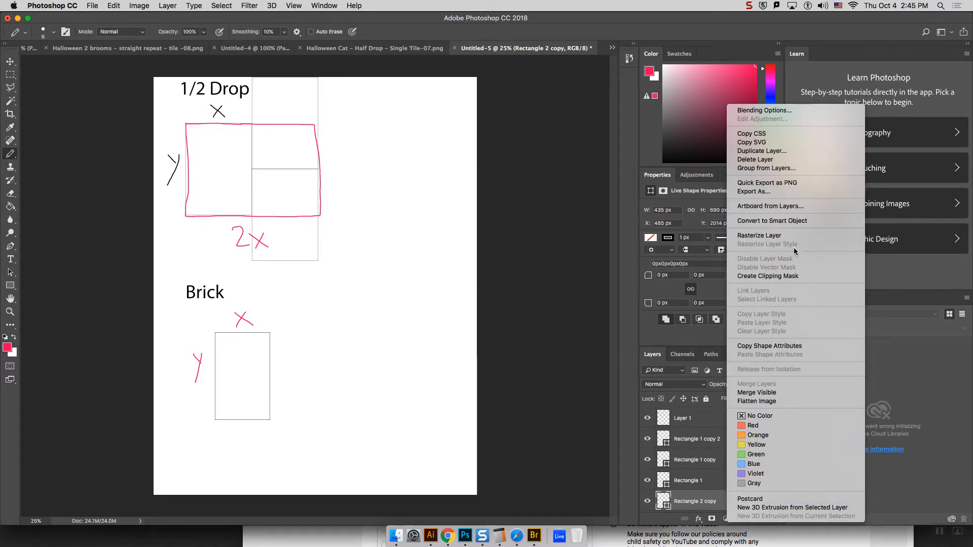
key("Escape")
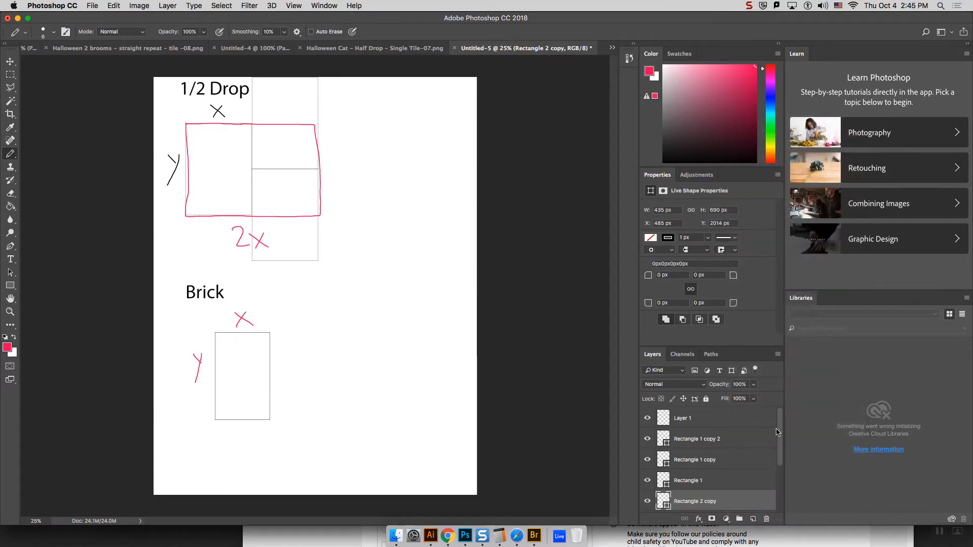
right_click(738, 512)
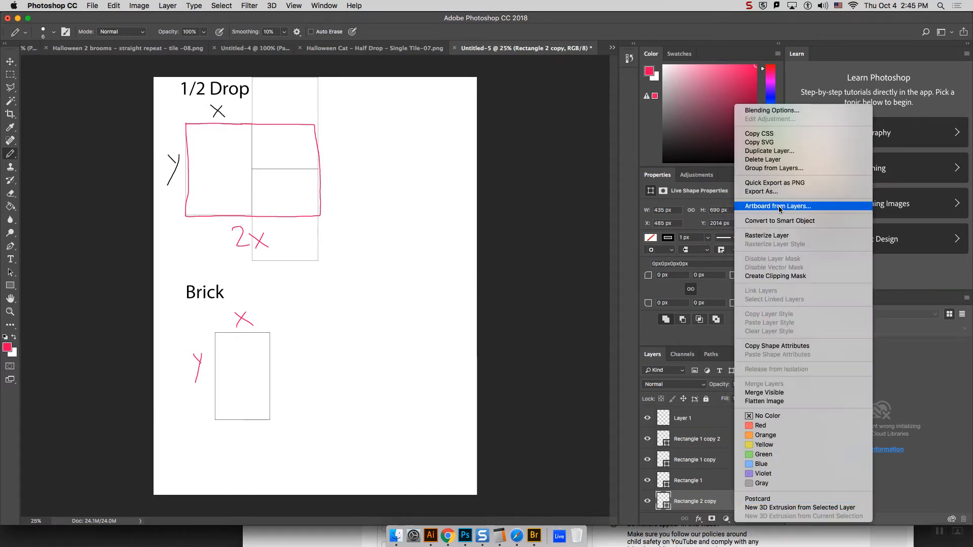
left_click(770, 151)
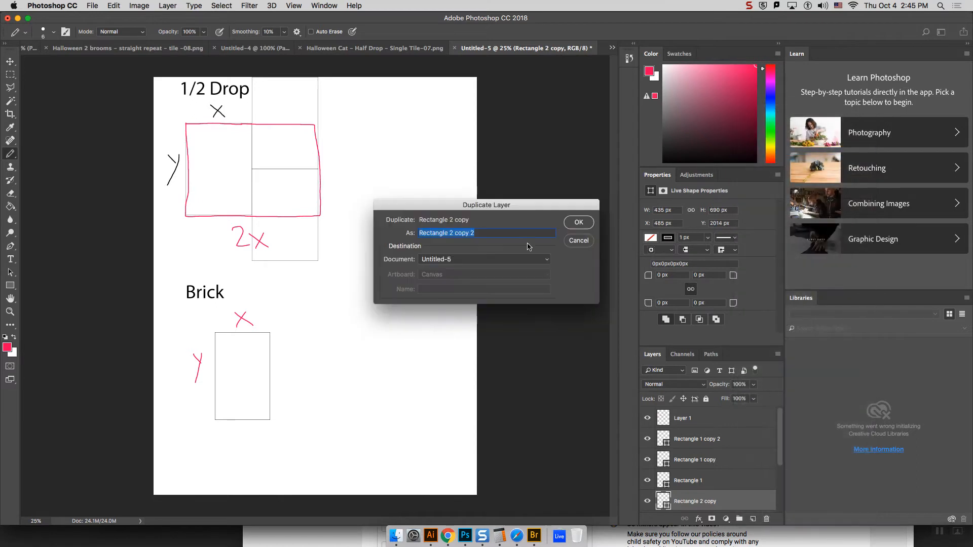
left_click(578, 223)
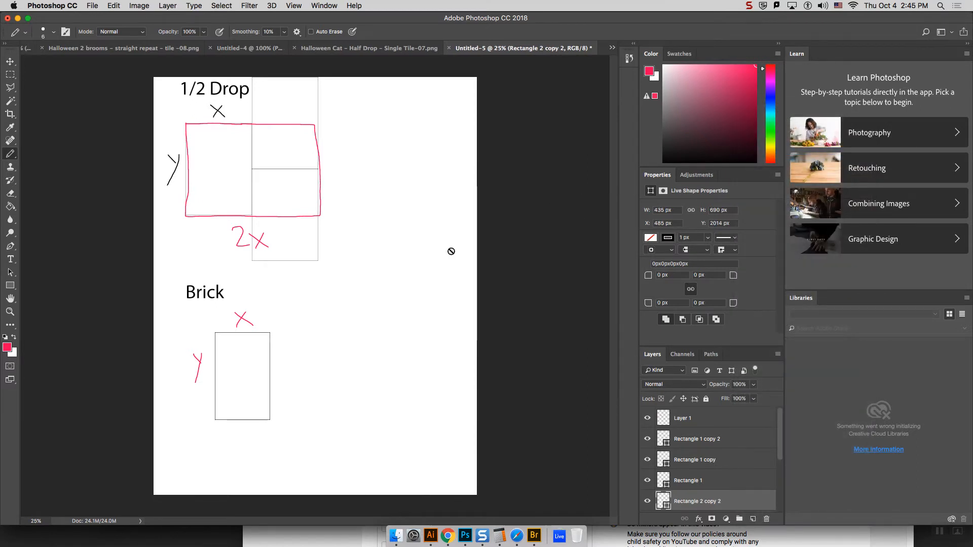
Step: Arrange the two Brick rectangle copies side by side directly below the original, each offset sideways by half a rectangle width
left_click(10, 61)
left_click(701, 483)
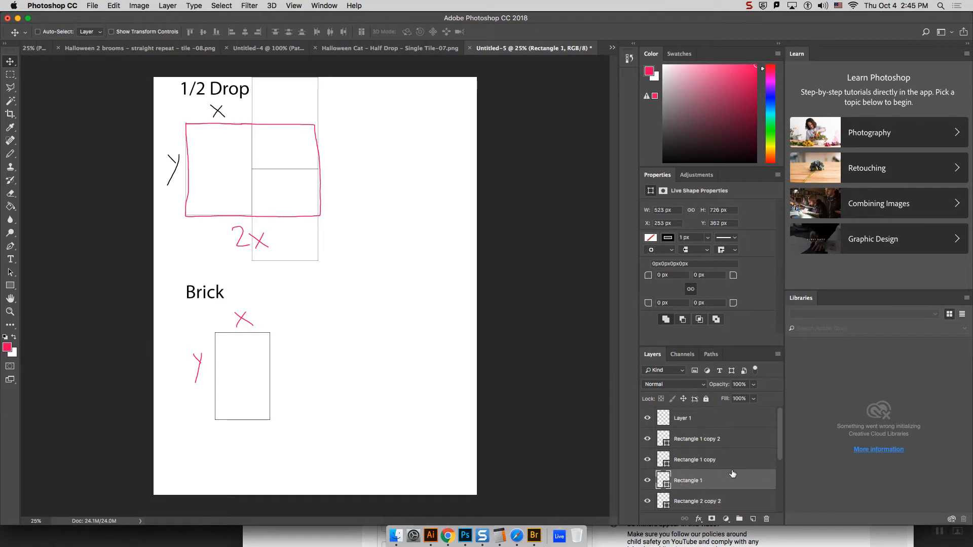
left_click_drag(781, 453, 781, 479)
left_click(711, 442)
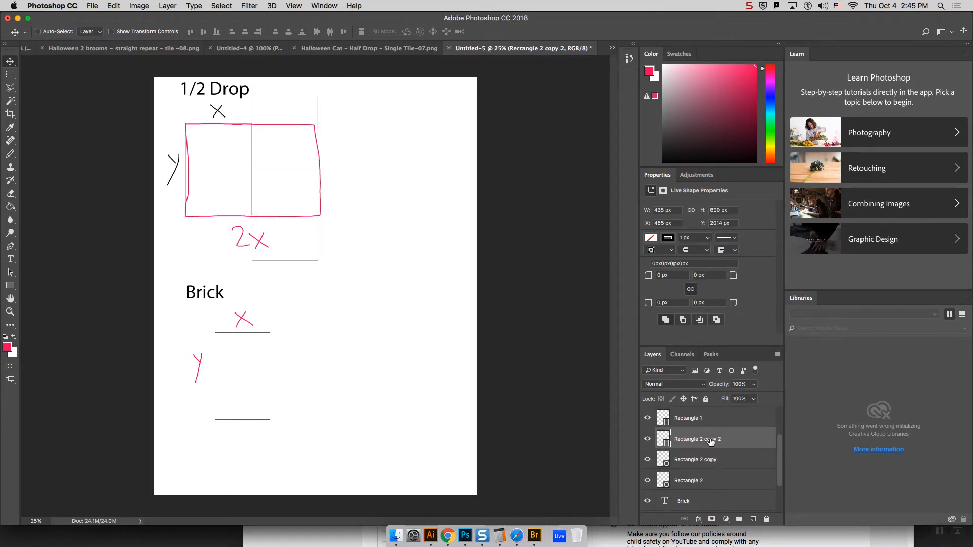
left_click_drag(271, 379, 298, 470)
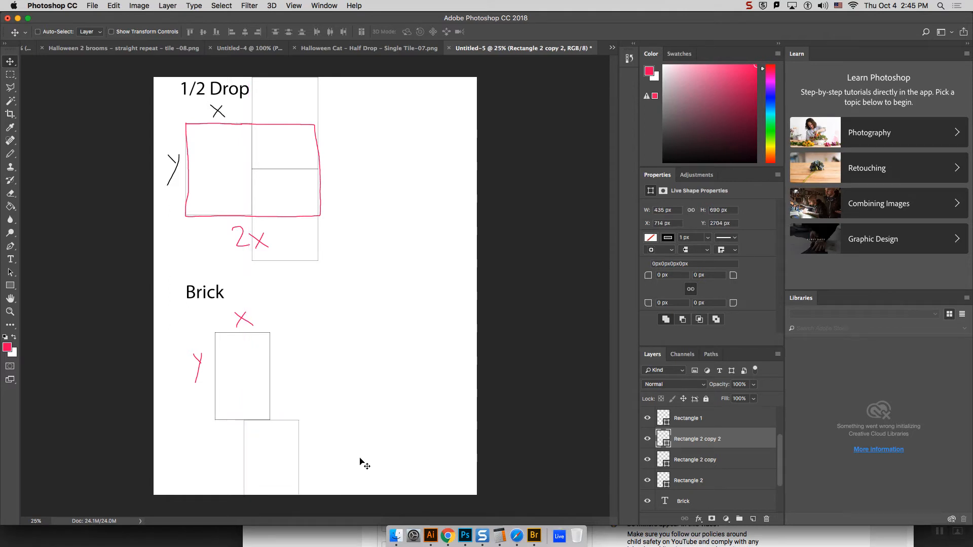
key("alt+bracketleft")
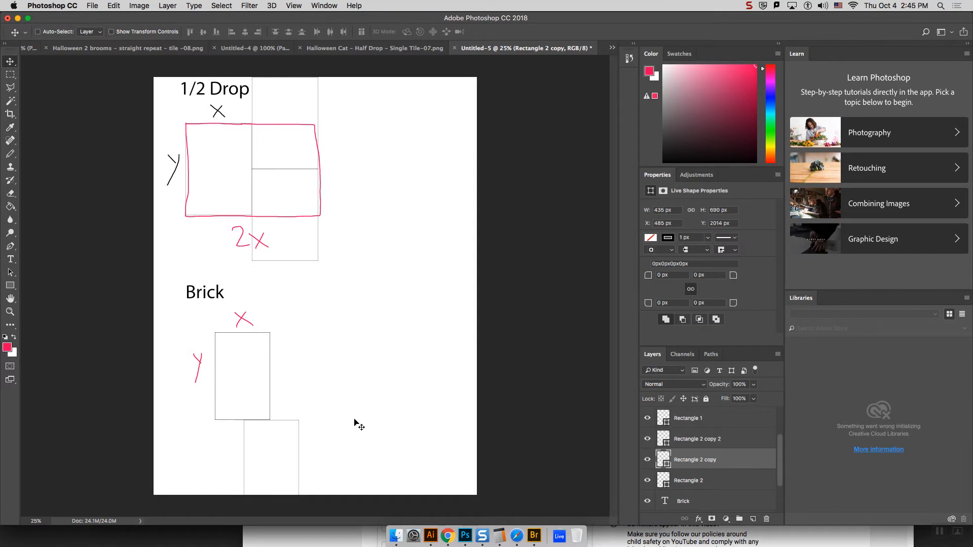
left_click_drag(282, 389, 261, 476)
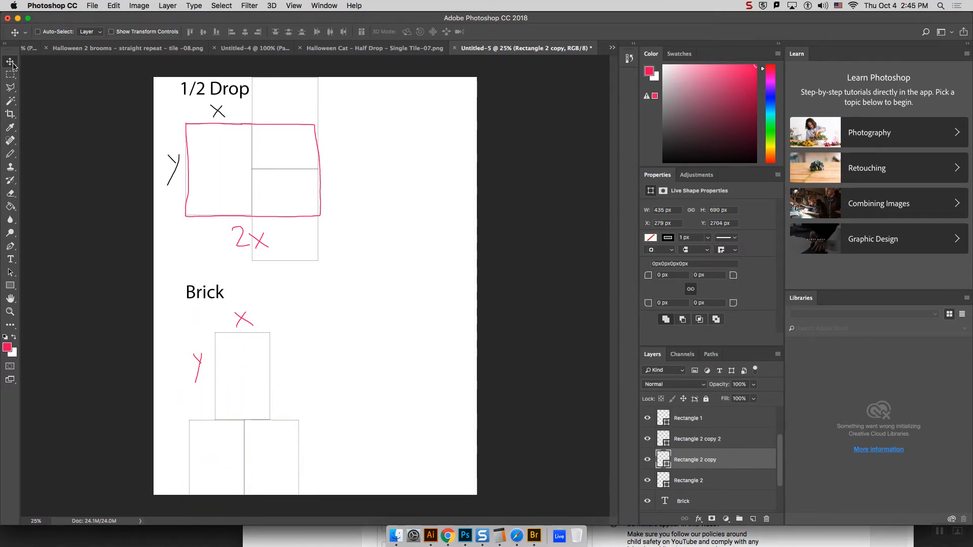
Step: Move all three Brick rectangles together up and to the right, to about X 840 px, Y 1746 px, so they fit on the page
left_click(728, 483)
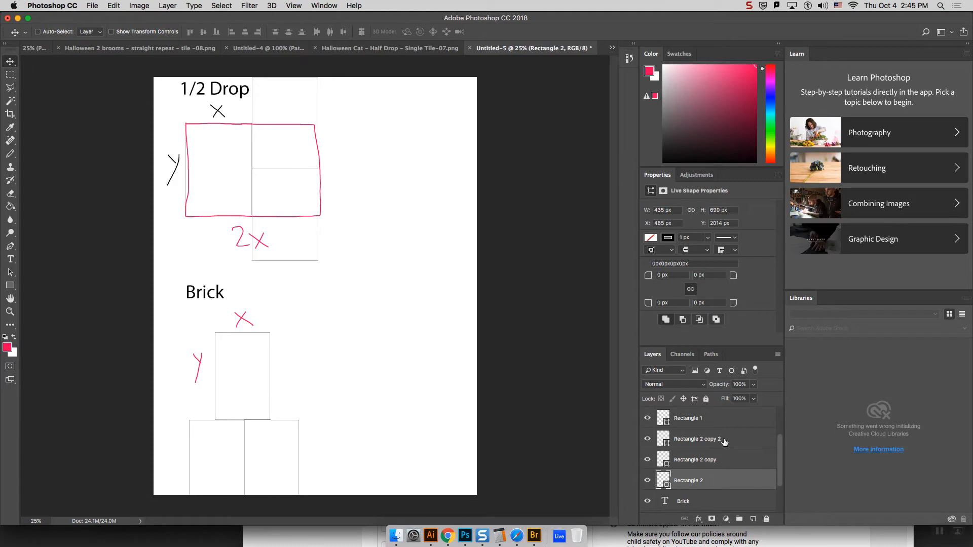
left_click(725, 440, "shift")
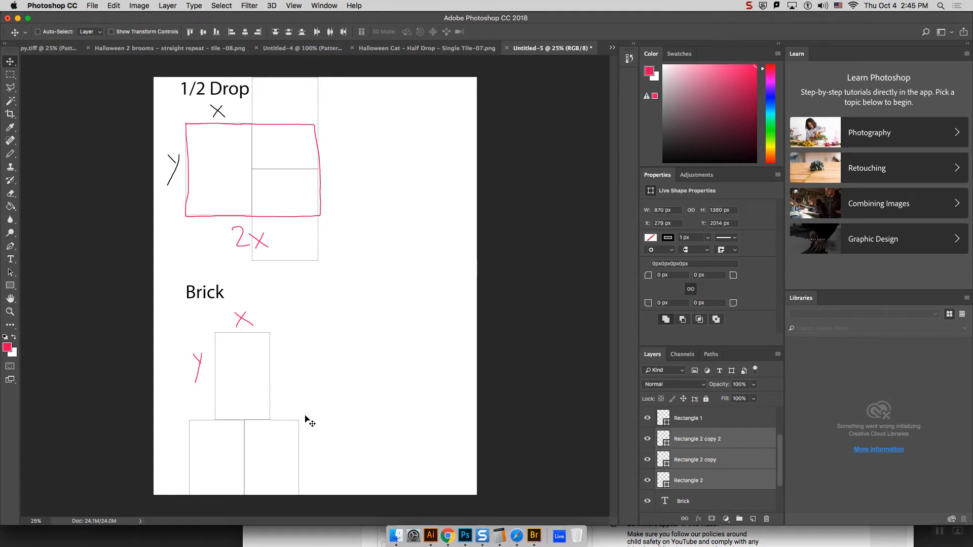
left_click_drag(293, 433, 363, 399)
Step: On Layer 1, lasso the handwritten X and Y under "Brick", move them back beside the upper rectangle, and deselect
left_click(10, 87)
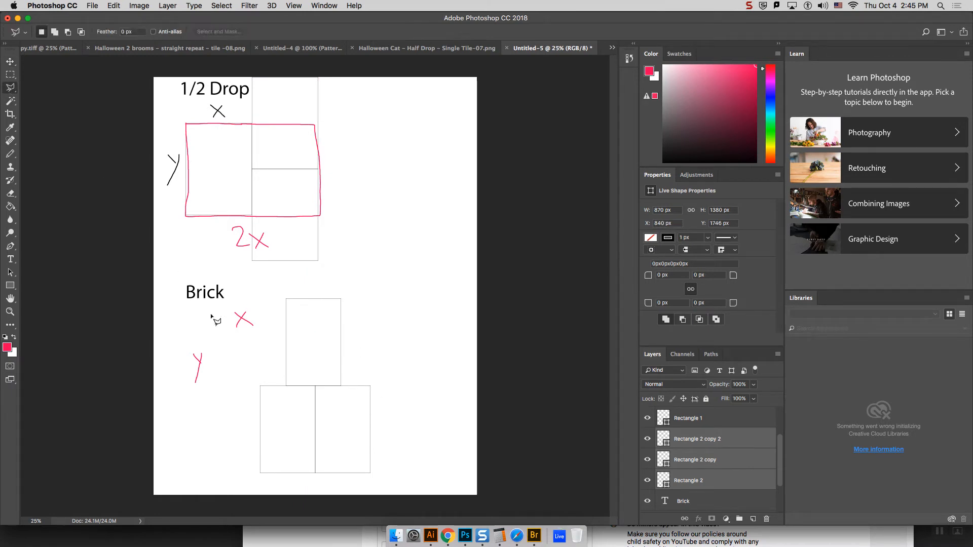
left_click(236, 368)
left_click(277, 317)
left_click(242, 293)
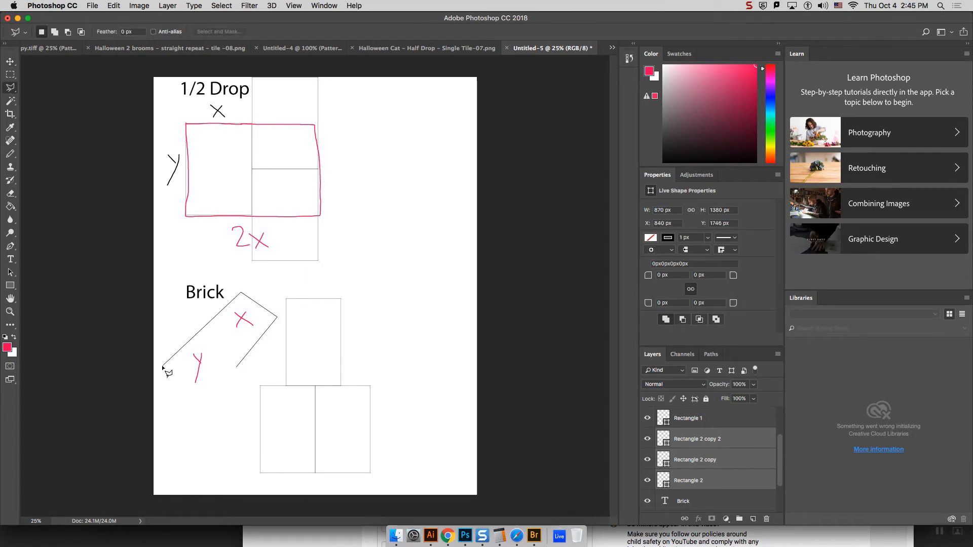
left_click(163, 366)
left_click(198, 407)
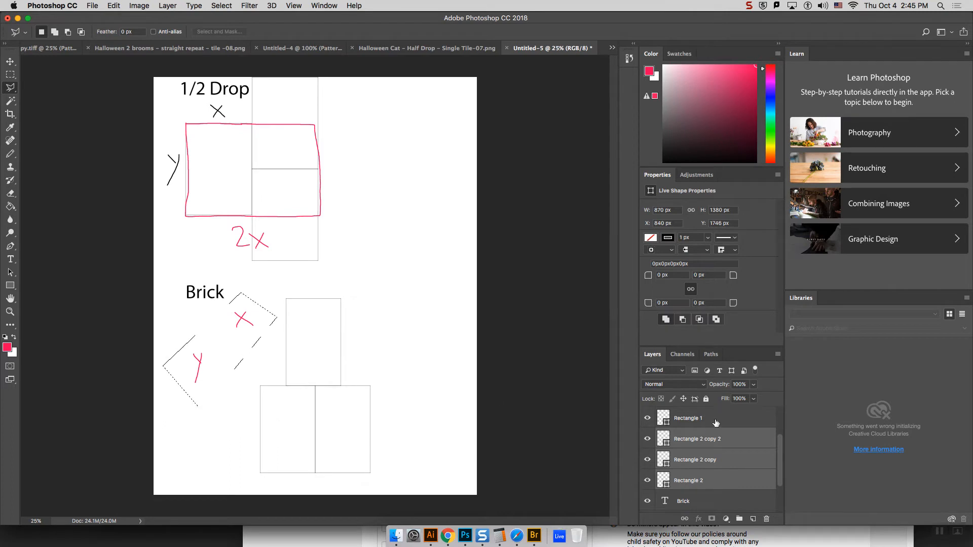
left_click_drag(781, 464, 776, 425)
left_click(702, 419)
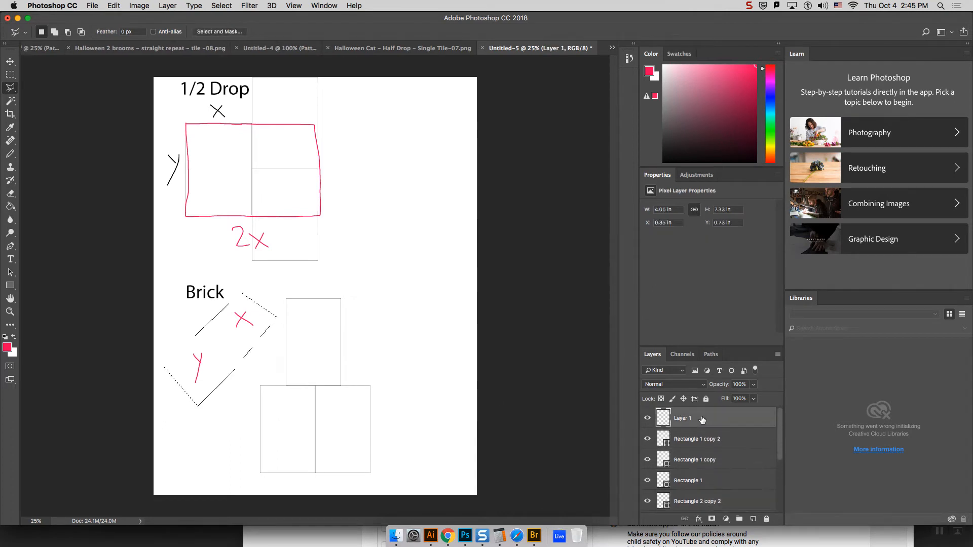
left_click(10, 61)
mouse_move(245, 321)
left_mouse_down()
mouse_move(286, 281)
mouse_move(315, 289)
left_mouse_up()
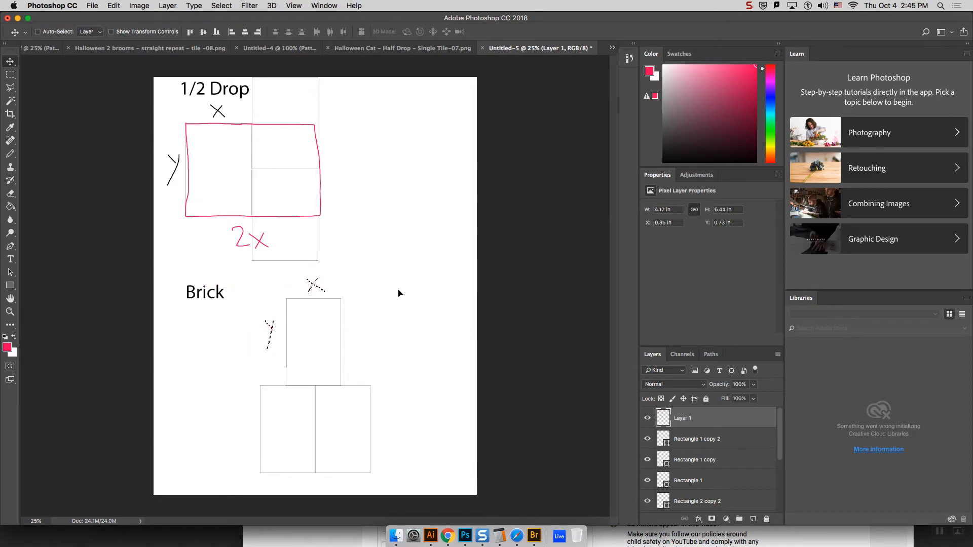
key("super+d")
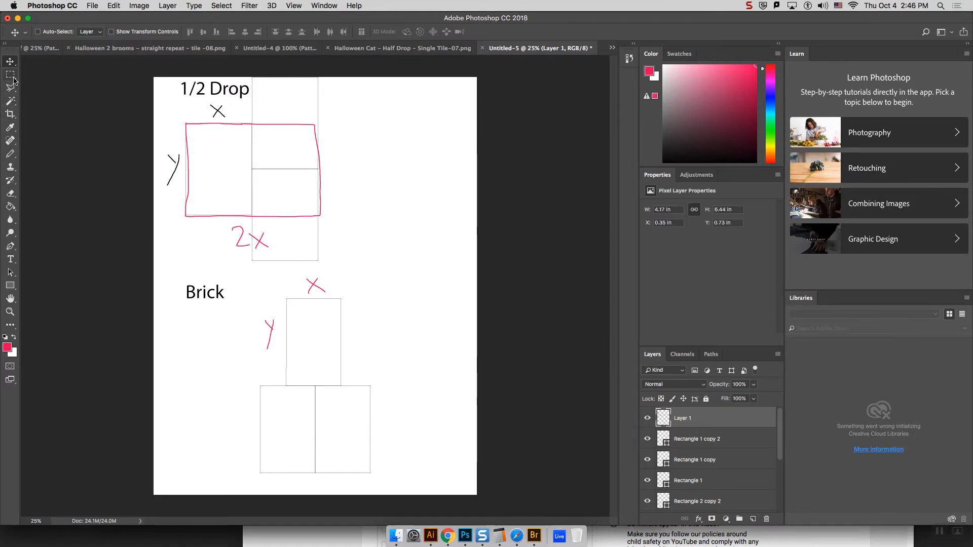
Step: With the pinkish-red Pencil on Layer 1, outline the brick repeat tile one rectangle wide and two high, and handwrite "2Y" beside it
left_click(11, 154)
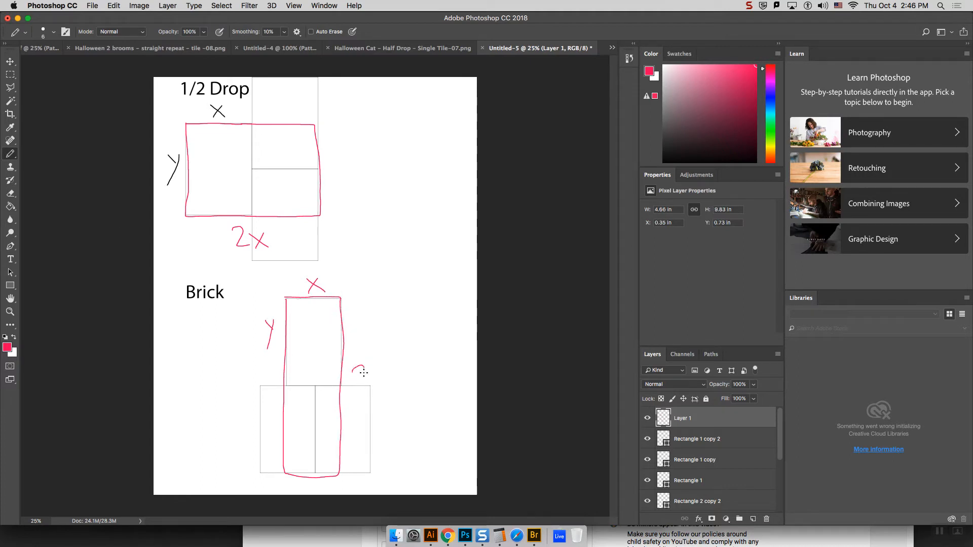
left_click_drag(363, 373, 368, 386)
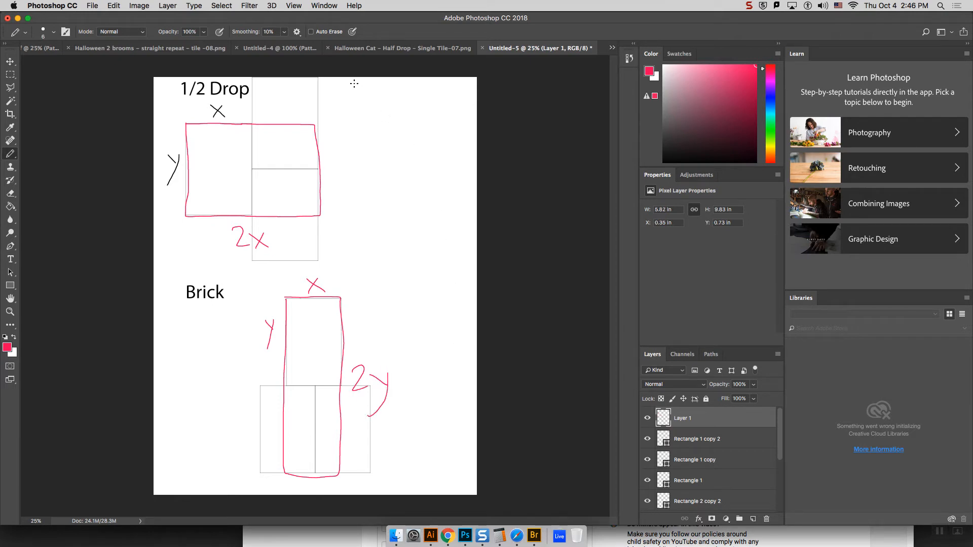
Step: In Halloween Cat – Half Drop – Single Tile-07.png, set the canvas width to 7 inches and move the artwork to the canvas's left edge
left_click(404, 49)
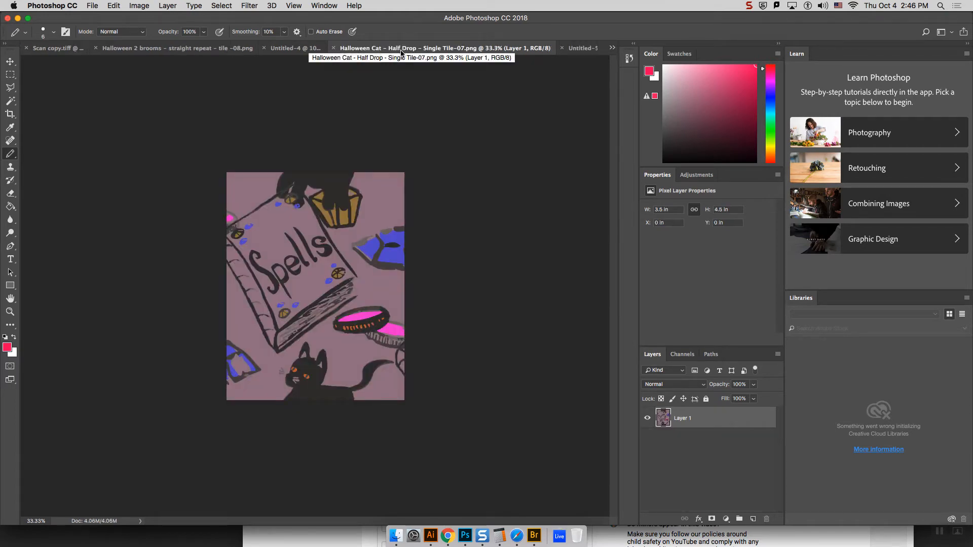
left_click(580, 50)
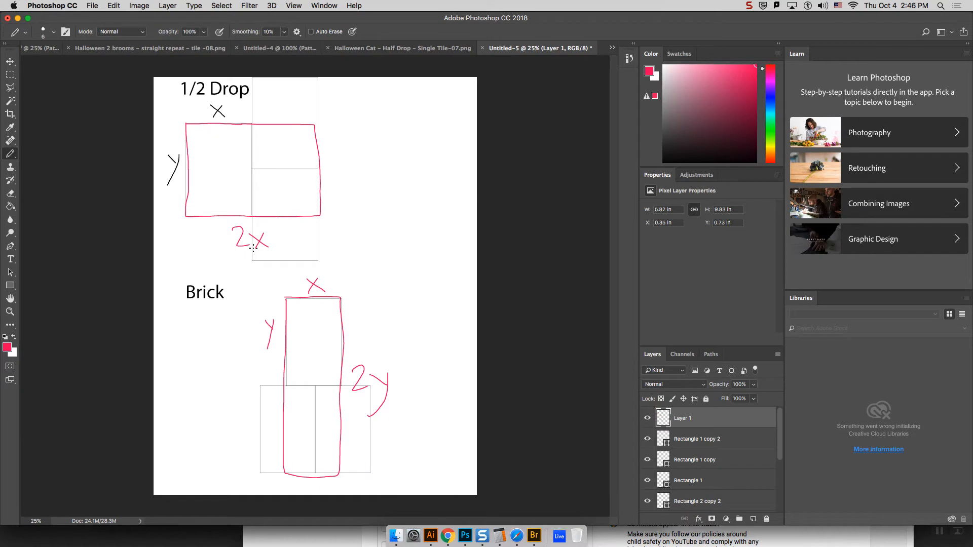
left_click(371, 53)
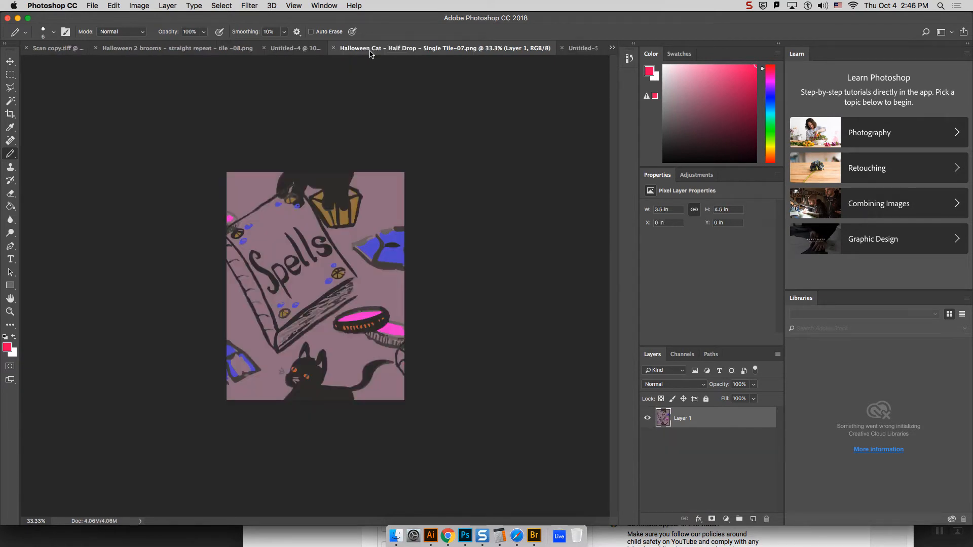
left_click(139, 6)
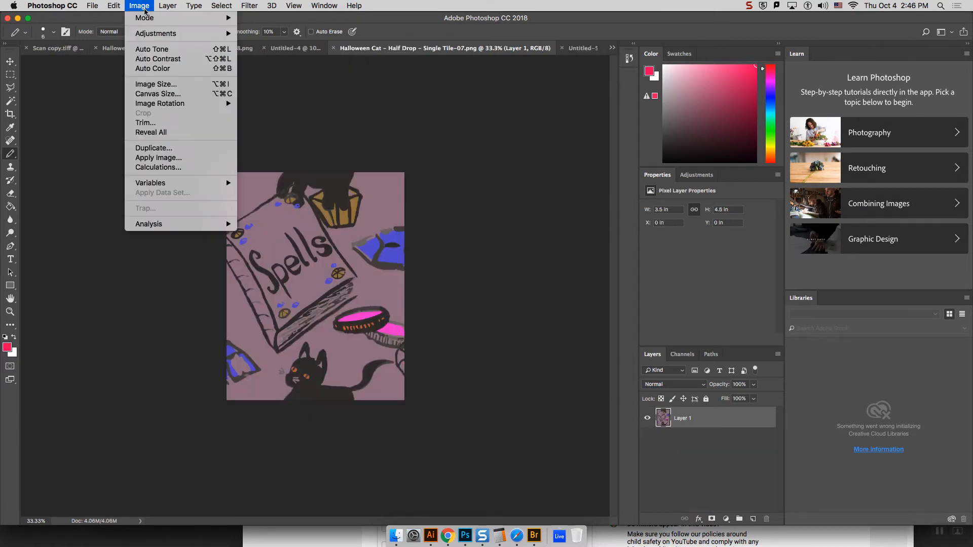
left_click(184, 95)
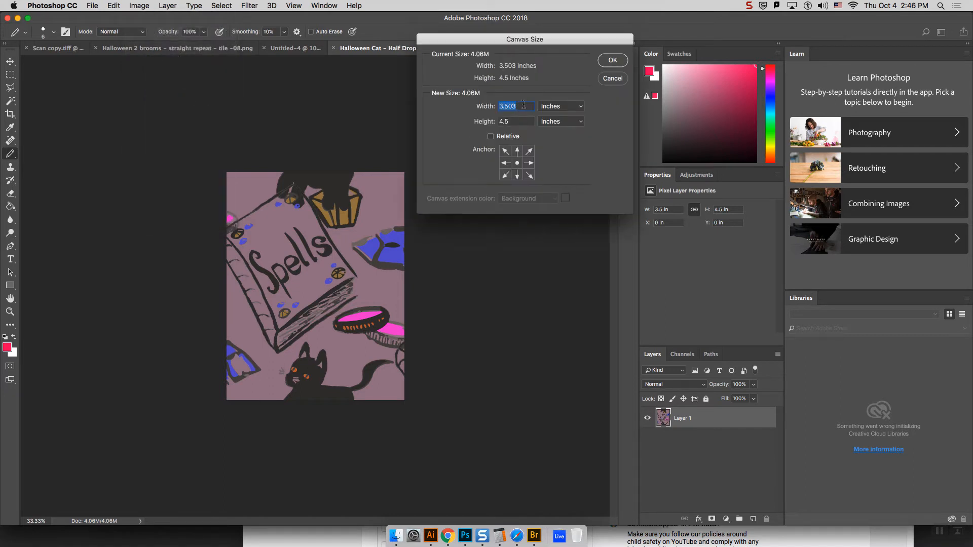
left_click_drag(529, 41, 564, 40)
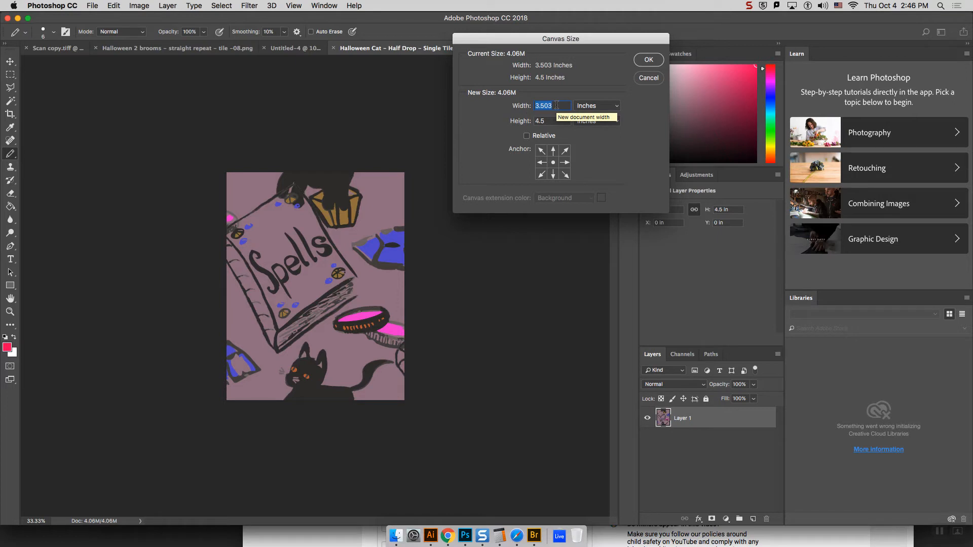
type("7")
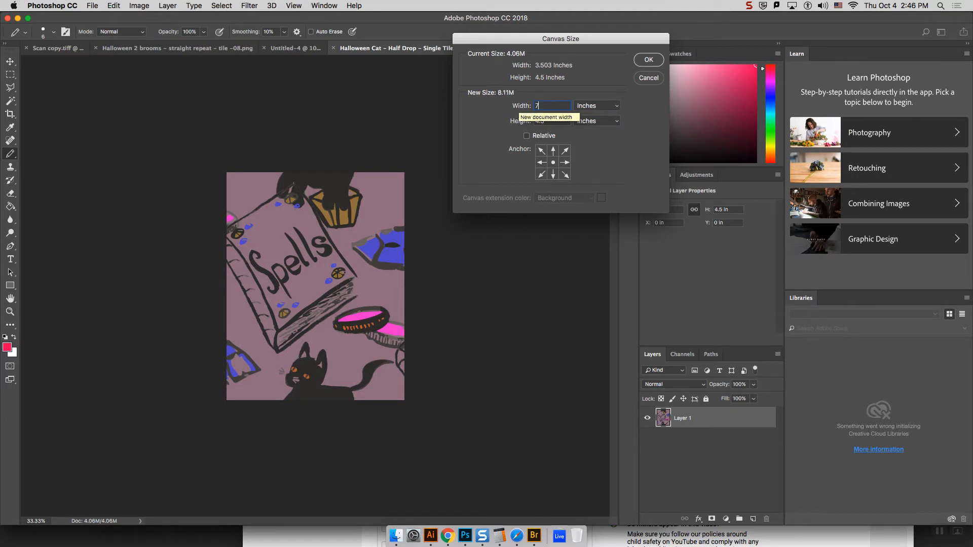
left_click(648, 61)
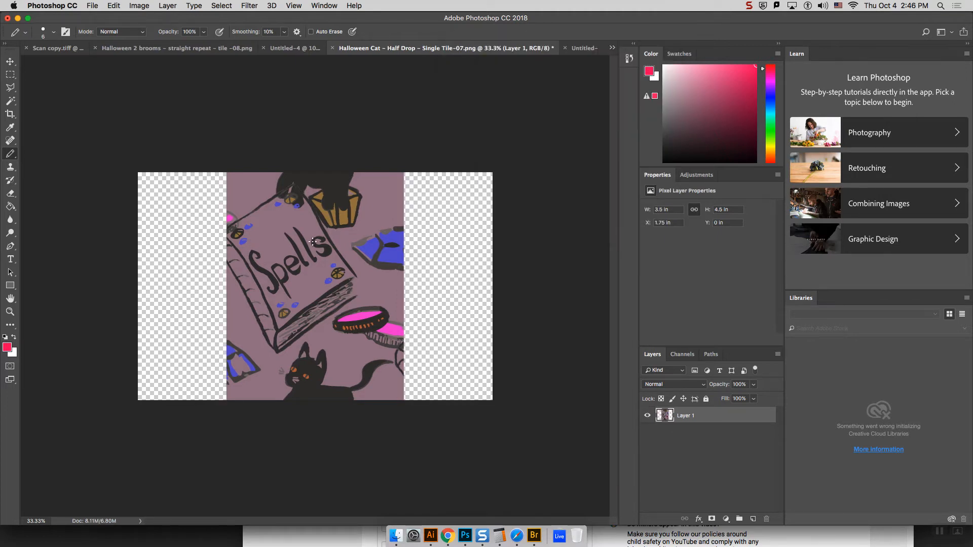
key("v")
left_click_drag(327, 248, 241, 248)
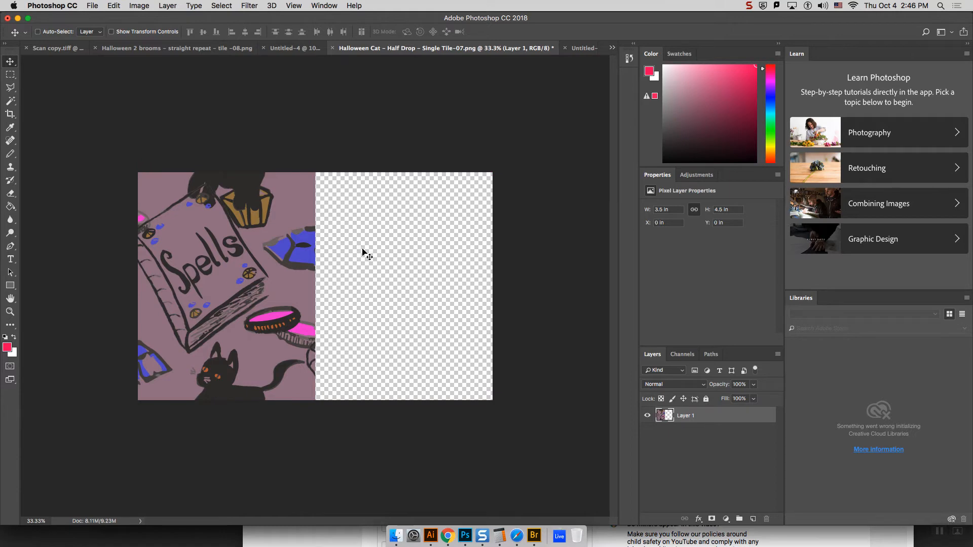
Step: Duplicate Layer 1 twice and stack the copies in the empty right half, one shifted half a tile down and the other half a tile up
right_click(740, 416)
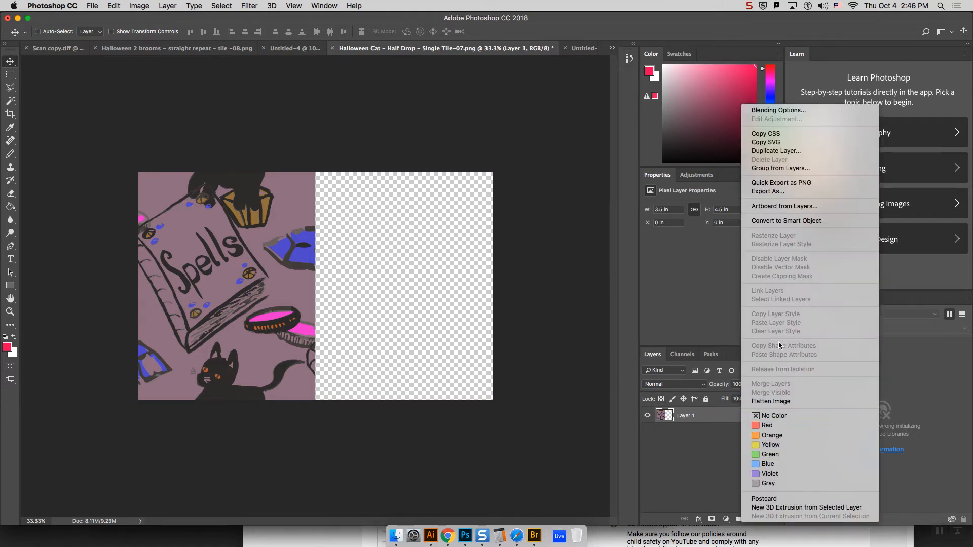
left_click(786, 151)
left_click(579, 222)
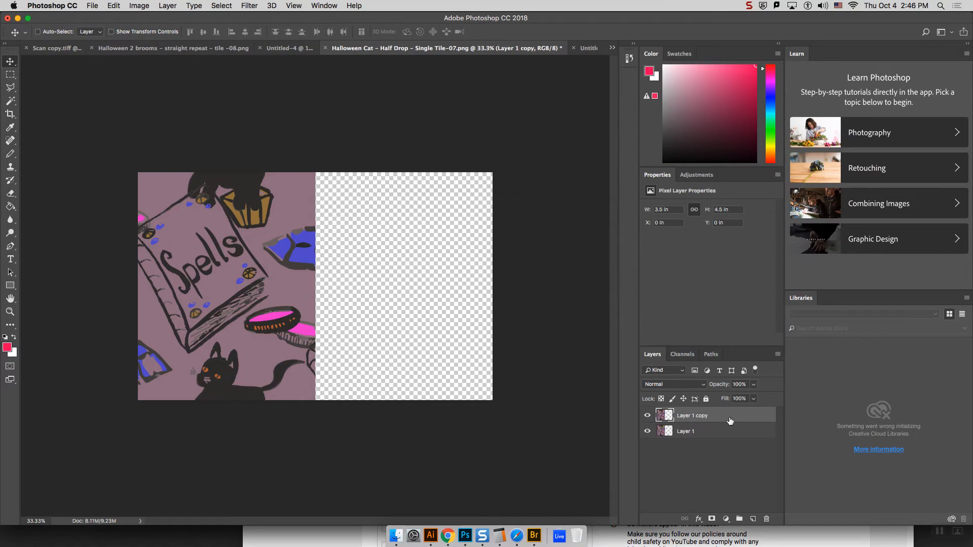
right_click(730, 420)
left_click(775, 152)
left_click(579, 228)
left_click_drag(263, 254, 441, 369)
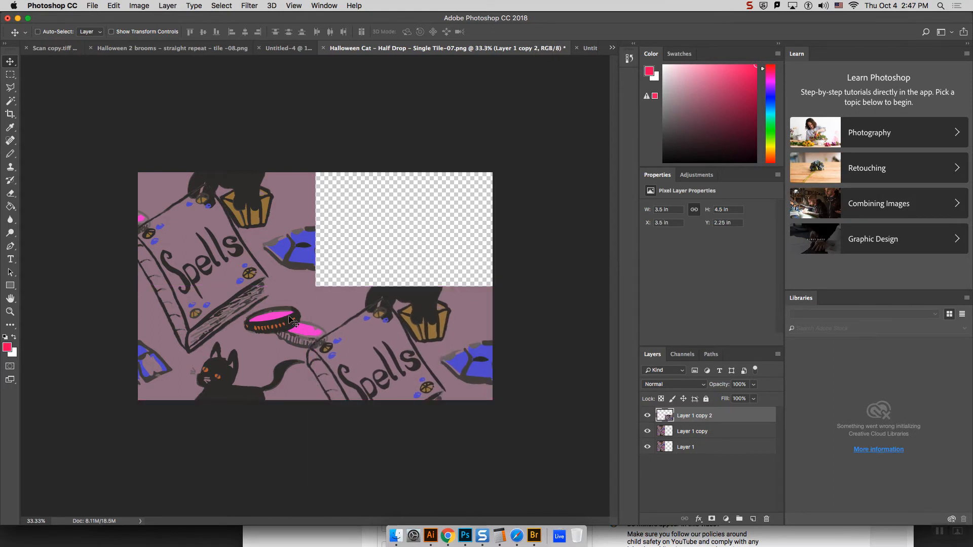
left_click_drag(269, 325, 416, 219)
Step: Nudge Layer 1 right to X 0.01 in to close the vertical seam, and crop off the artwork extending beyond the canvas
left_click(238, 358)
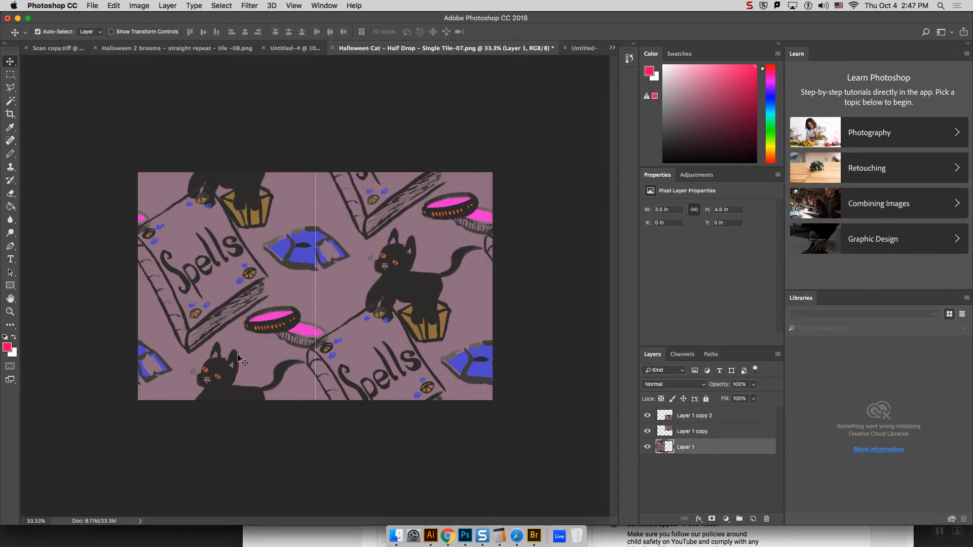
key("Right")
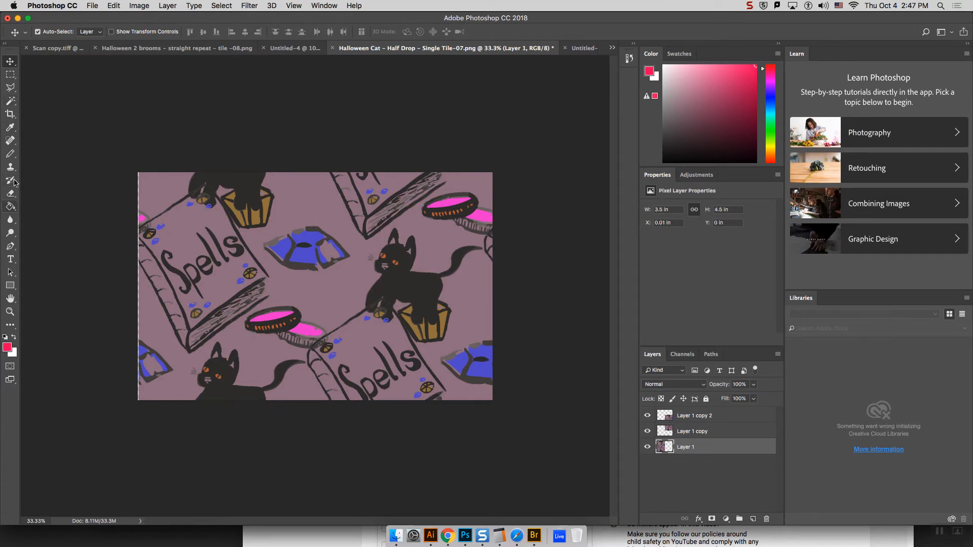
left_click(12, 116)
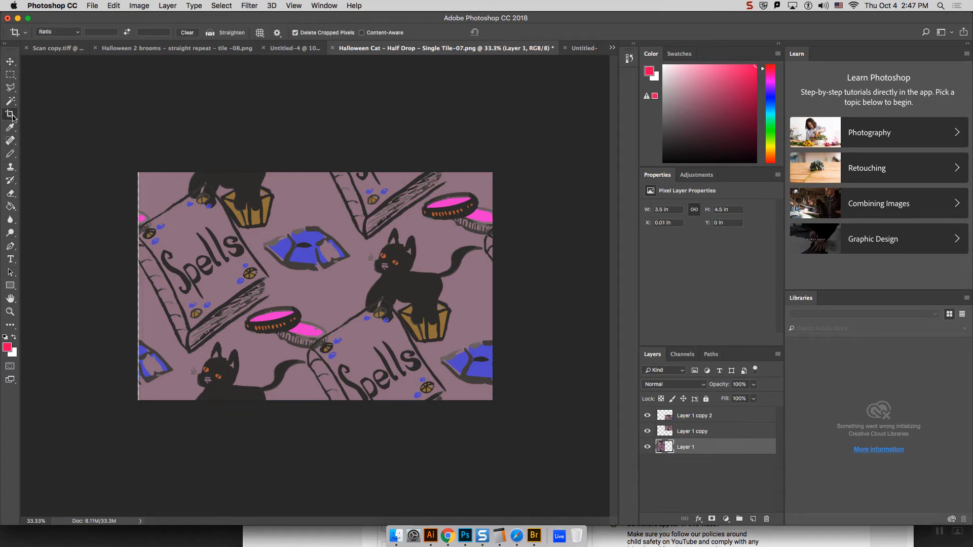
mouse_move(140, 287)
left_mouse_down()
mouse_move(74, 291)
mouse_move(140, 293)
left_mouse_up()
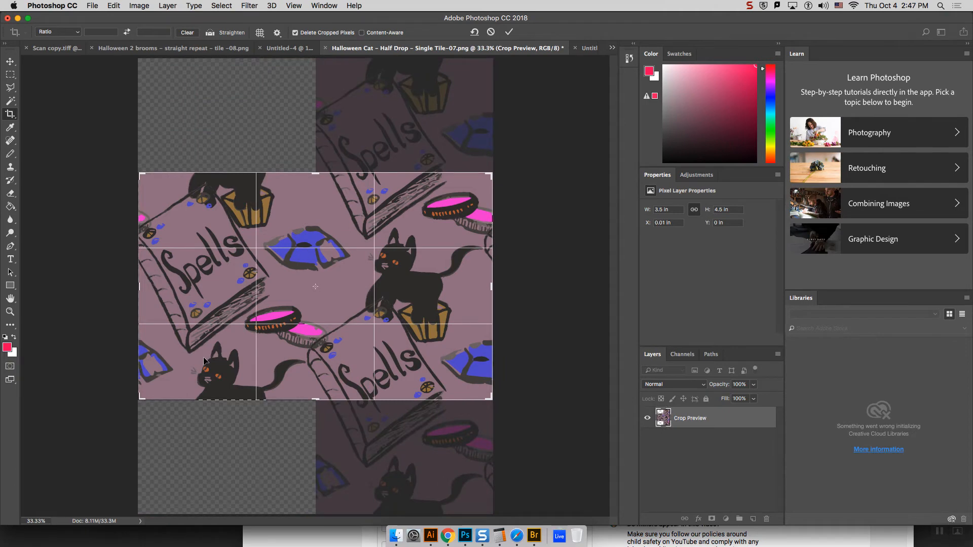
key("Return")
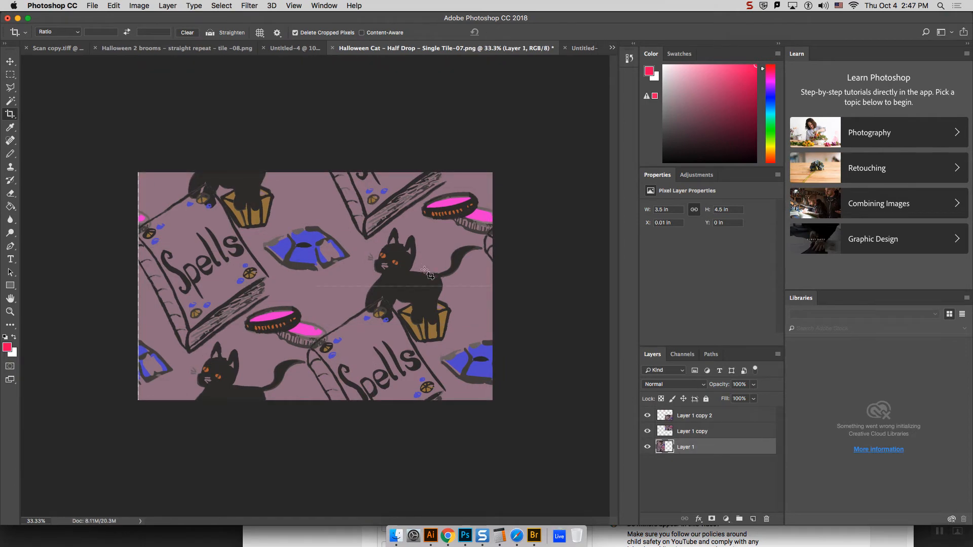
Step: Try to close the seam around Layer 1 copy 2 by shifting it to X 3.51 in, Y 2.25 in
key("v")
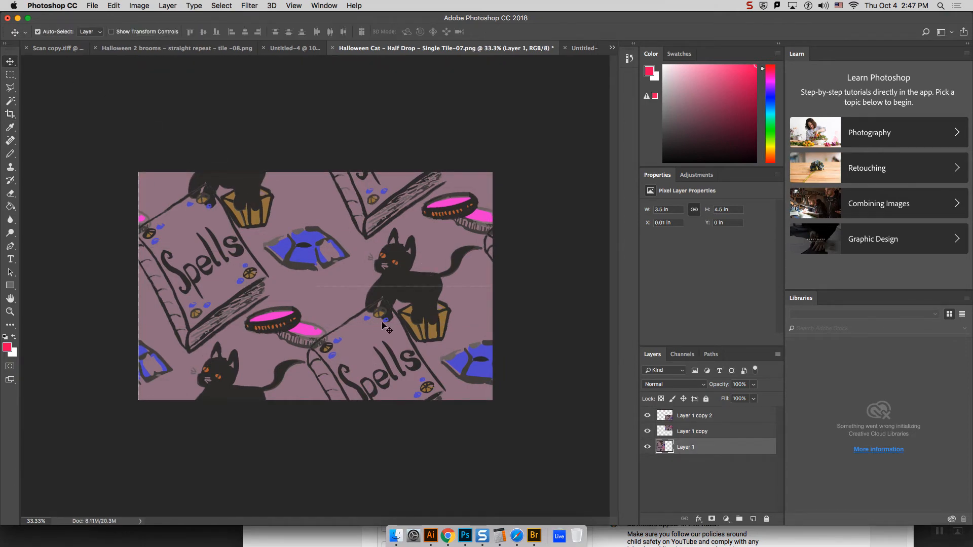
left_click(710, 432)
left_click(452, 342)
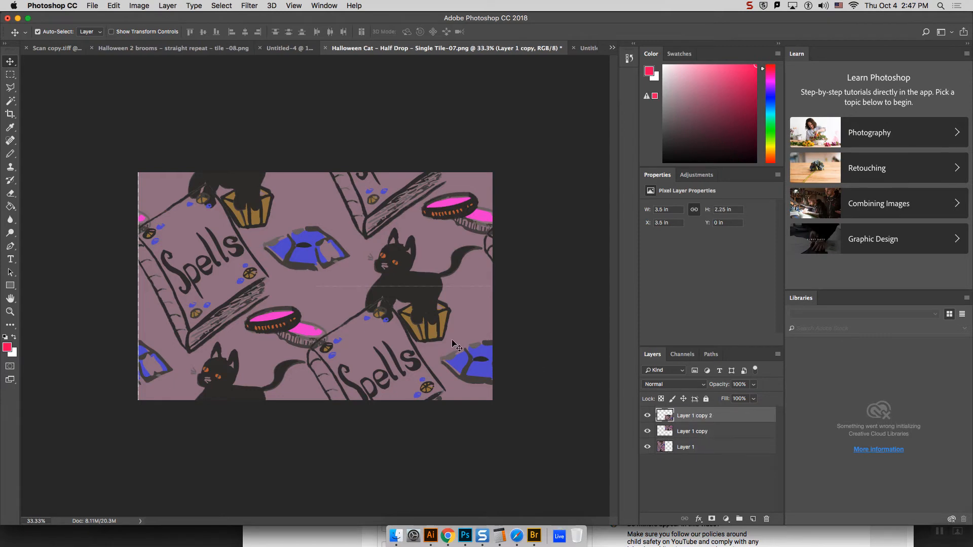
left_click_drag(452, 338, 454, 343)
left_click(528, 336)
left_click_drag(443, 255, 442, 256)
left_click_drag(422, 296, 417, 302)
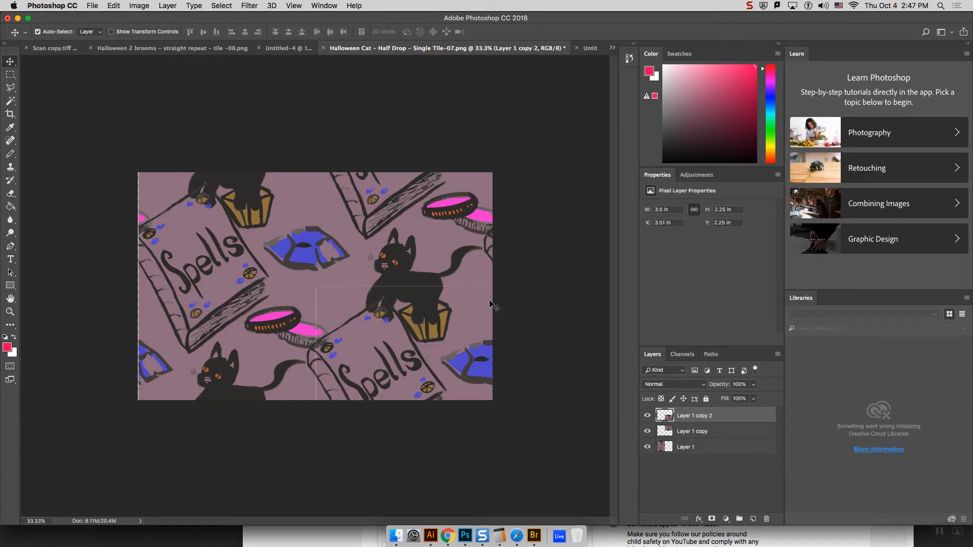
Step: Nudge Layer 1 copy 2 right and down to X 3.53 in, Y 2.29 in to open a gap along its edges
key("Down")
key("Down")
key("Down")
key("Down")
key("Down")
key("Down")
key("Right")
key("Right")
key("Right")
key("Right")
key("Right")
key("Down")
key("Down")
key("Down")
key("Down")
key("Down")
Step: Examine the transparent gap at the upper-left corner of Layer 1 copy 2 at high magnification
key("super+plus")
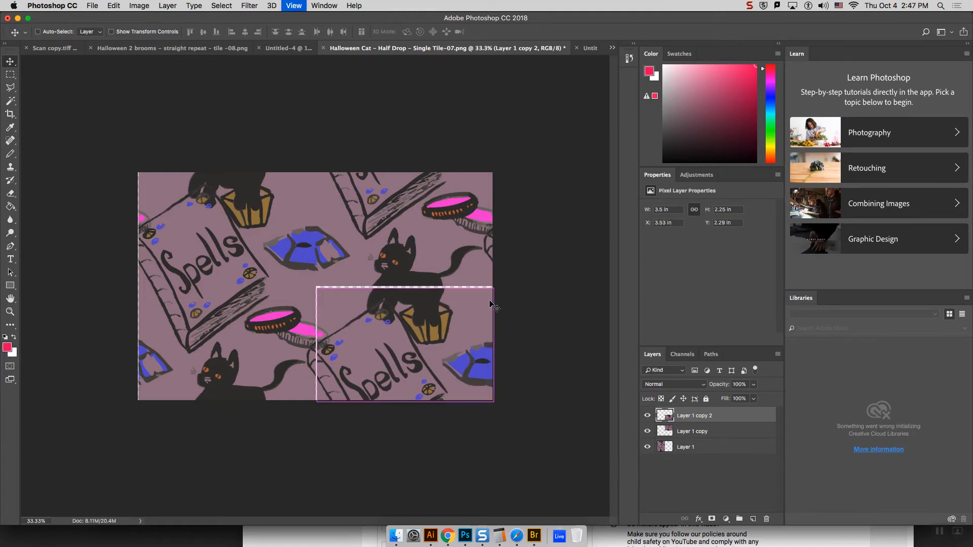
key("super+plus")
key("super+plus")
key("super+plus")
key("super+plus")
key("super+plus")
key("super+plus")
key("super+plus")
key("super+plus")
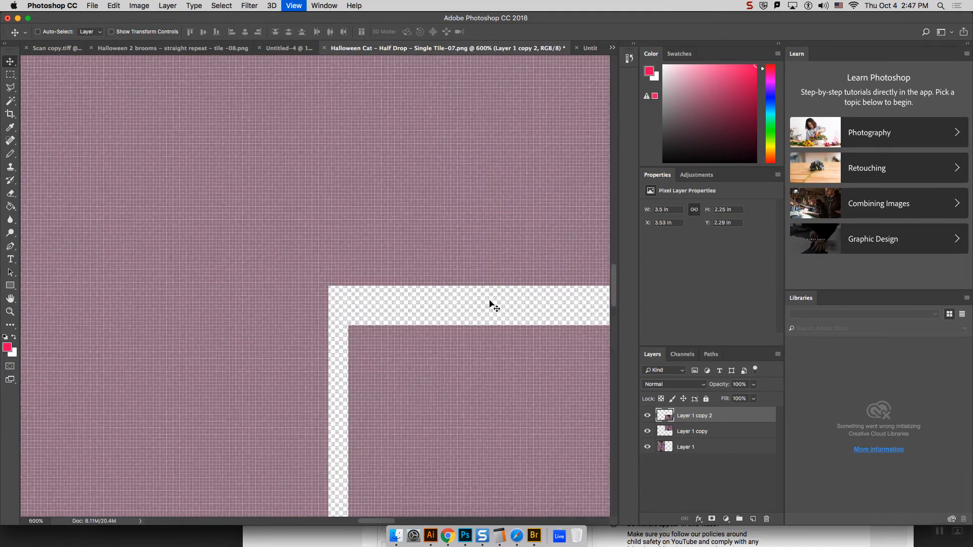
key("super+plus")
key("super+plus")
key("super+plus")
key("super+plus")
key("super+minus")
key("super+minus")
key("super+minus")
key("super+minus")
key("super+minus")
key("super+minus")
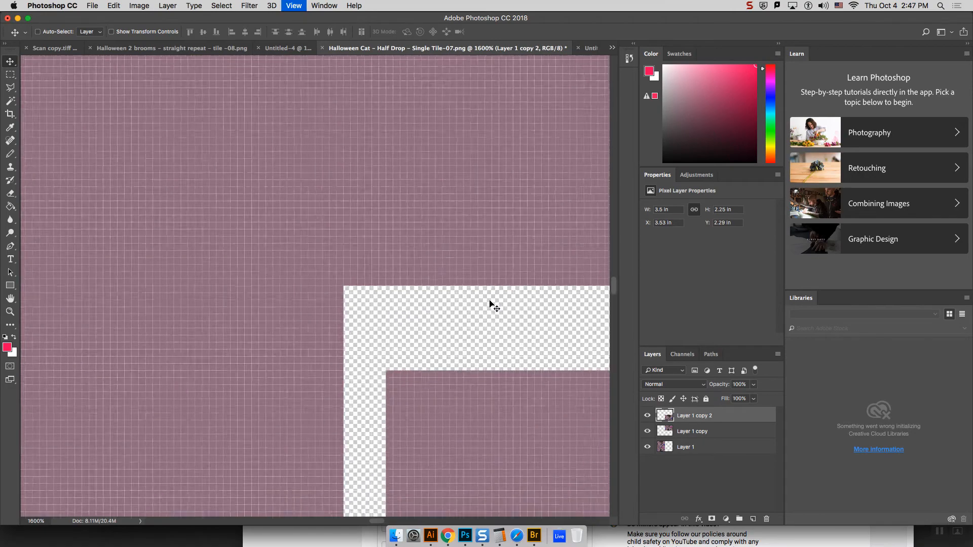
key("super+minus")
key("super+minus")
key("super+minus")
key("super+minus")
key("super+minus")
key("super+minus")
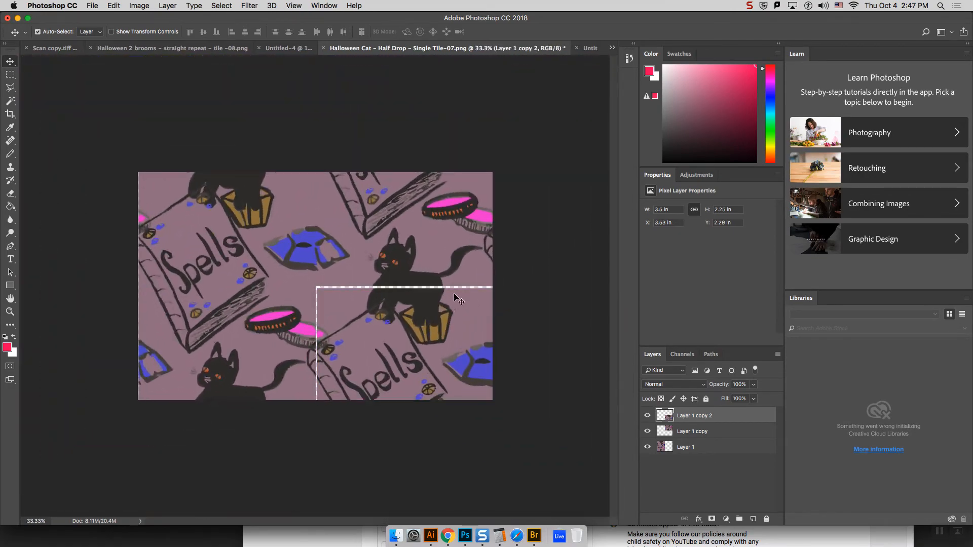
Step: Reposition Layer 1 copy 2 to X 3.5 in, Y 2.24 in to close the seams, and nudge Layer 1 up to Y -0.01 in
left_click_drag(436, 320, 436, 318)
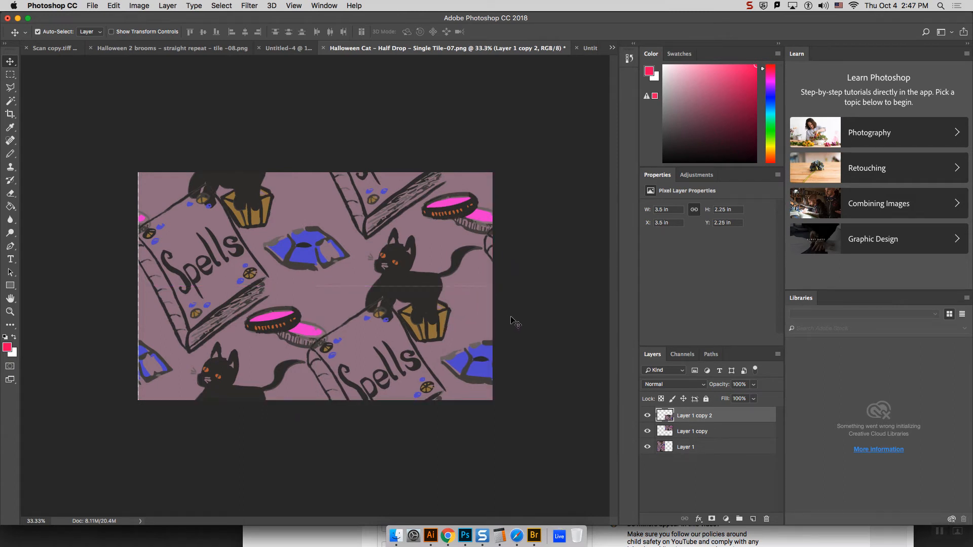
key("Up")
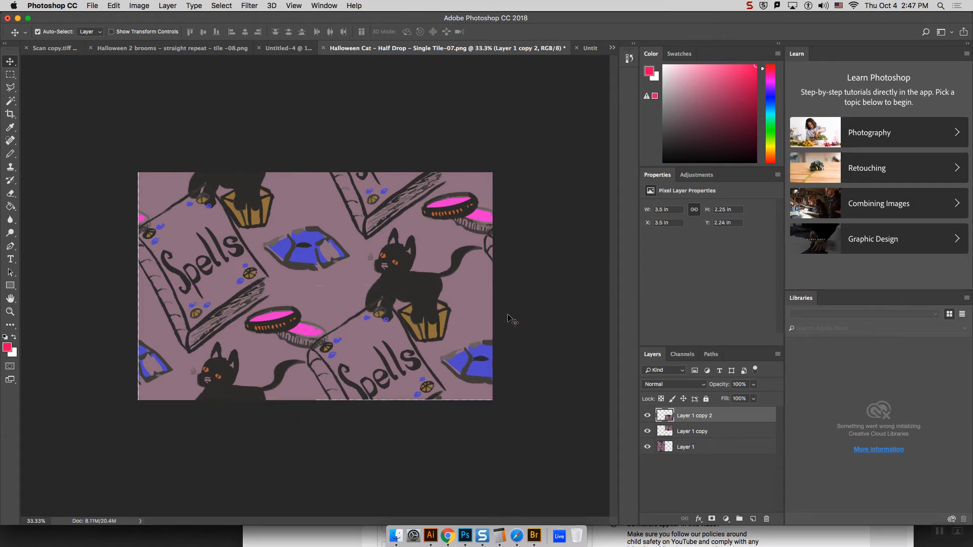
left_click(277, 330)
key("Up")
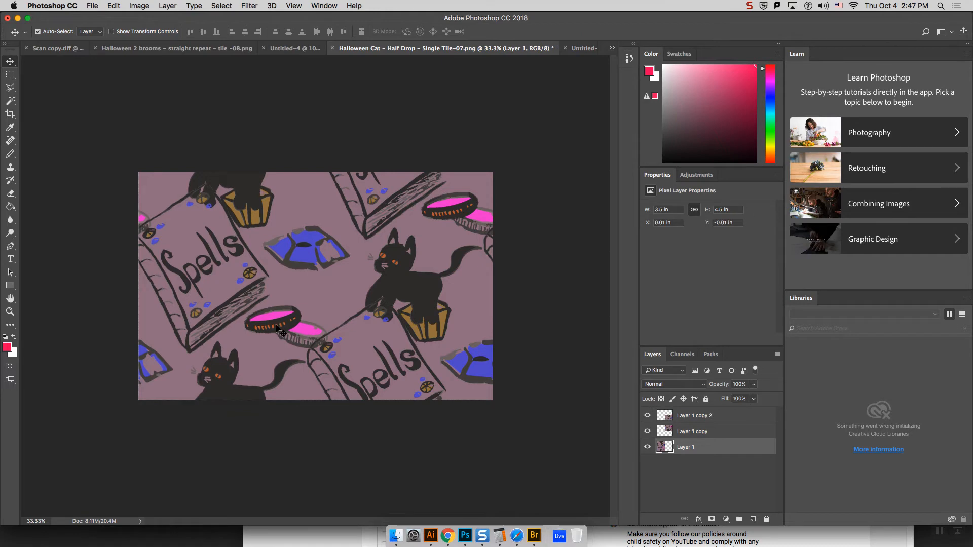
Step: Reduce the canvas size to 6.99 by 4.49 inches, accepting the clipping
left_click(128, 6)
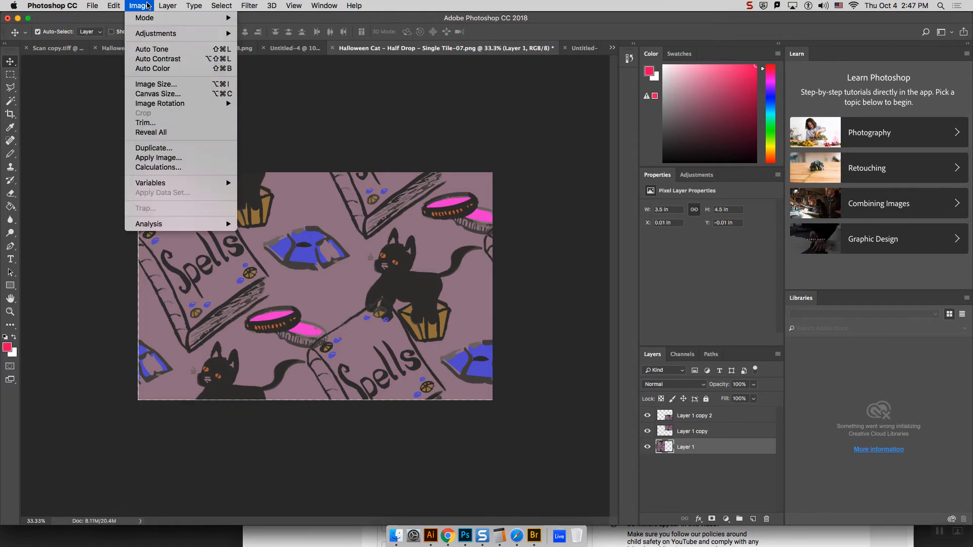
left_click(191, 94)
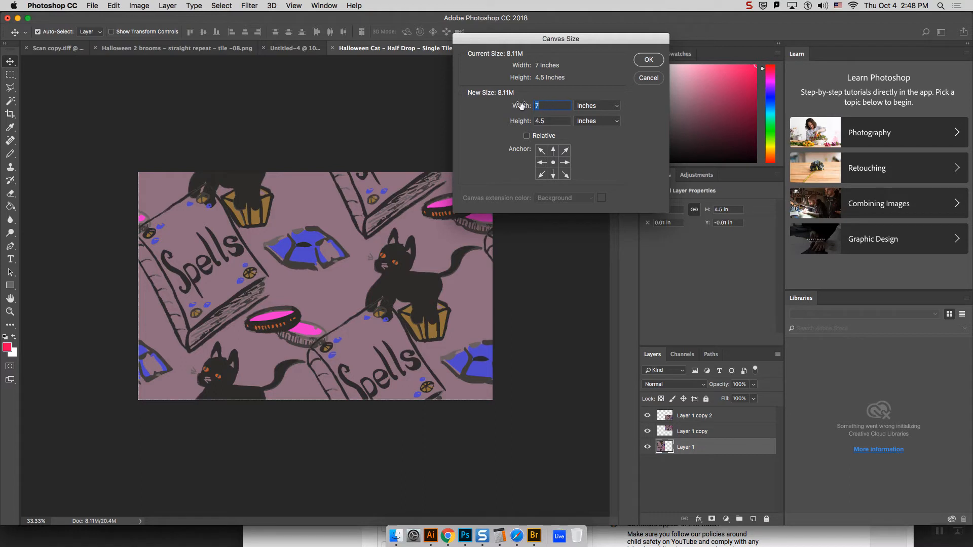
type("6.99")
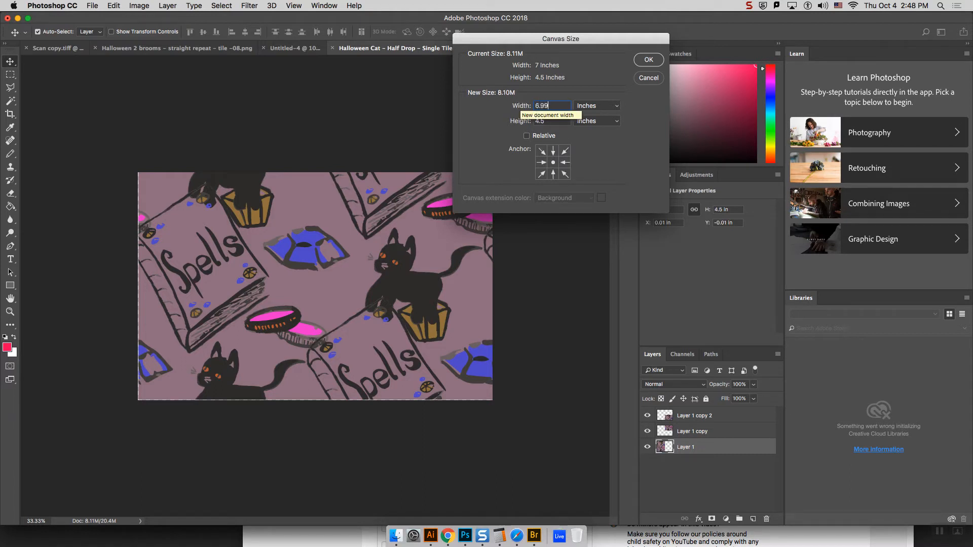
type("4")
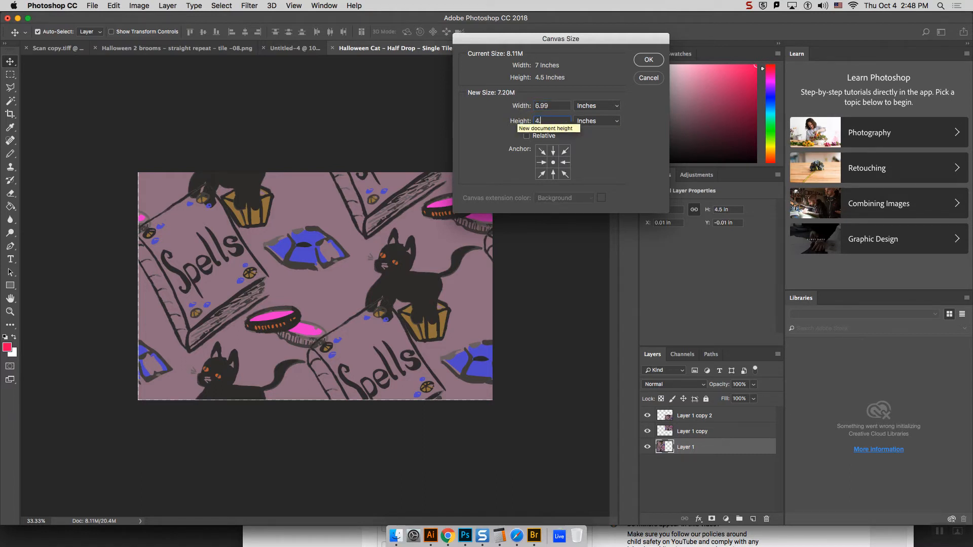
type(".49")
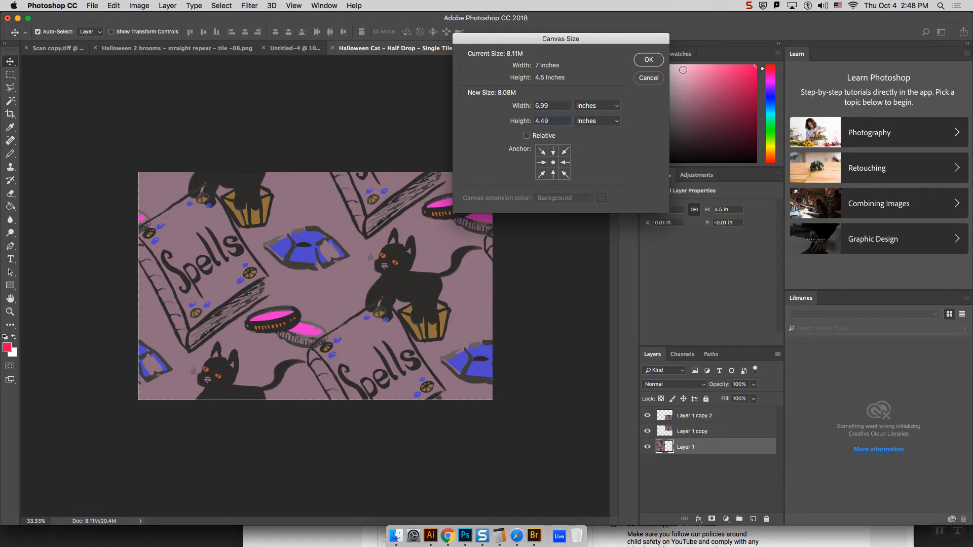
left_click(651, 61)
left_click(550, 198)
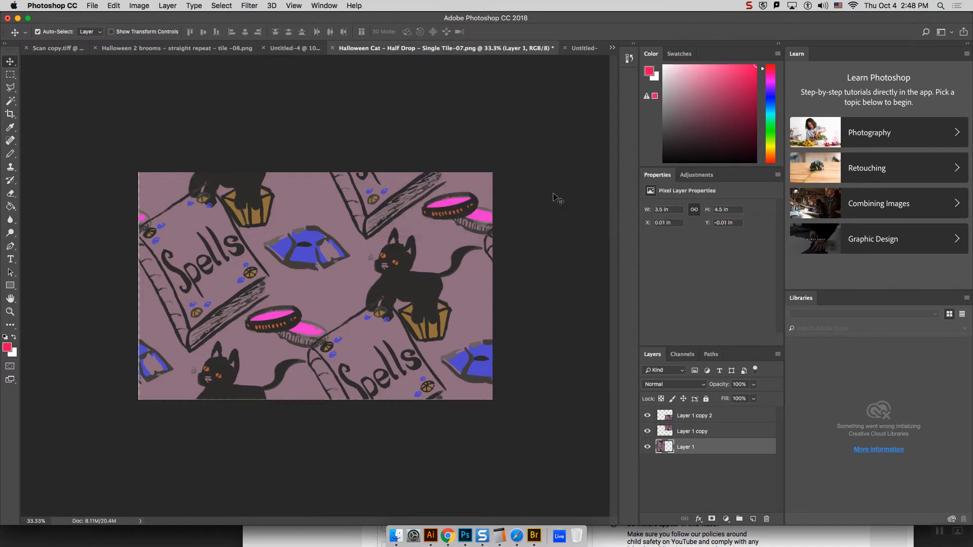
Step: Trim the tile's transparent edges by setting the canvas size to 6.9 by 4.4 inches
left_click(124, 6)
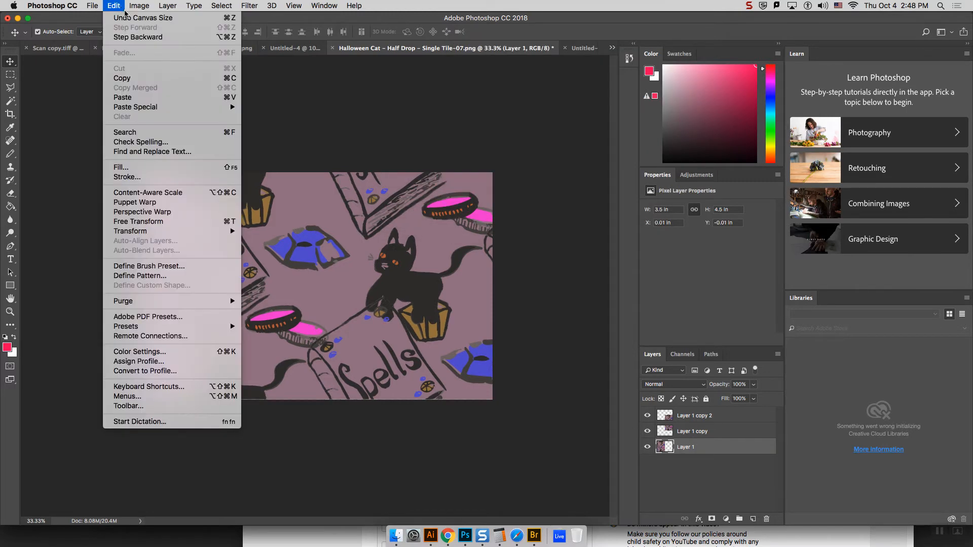
mouse_move(140, 4)
left_click(180, 94)
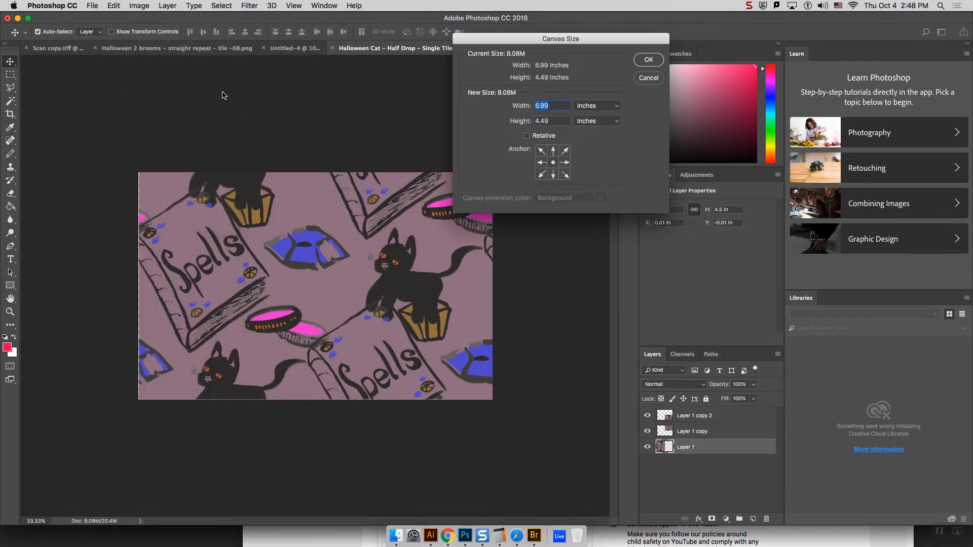
left_click(549, 105)
key("BackSpace")
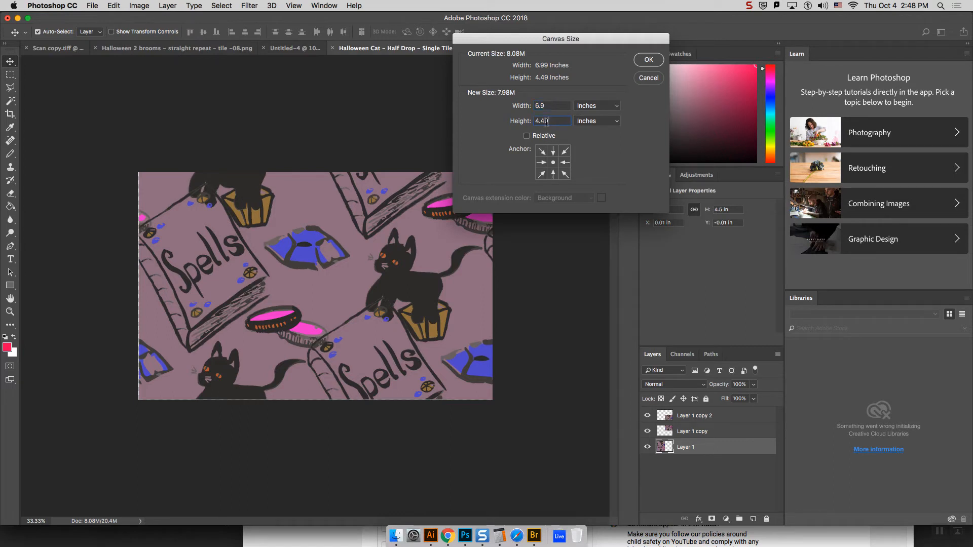
left_click(645, 67)
left_click(554, 193)
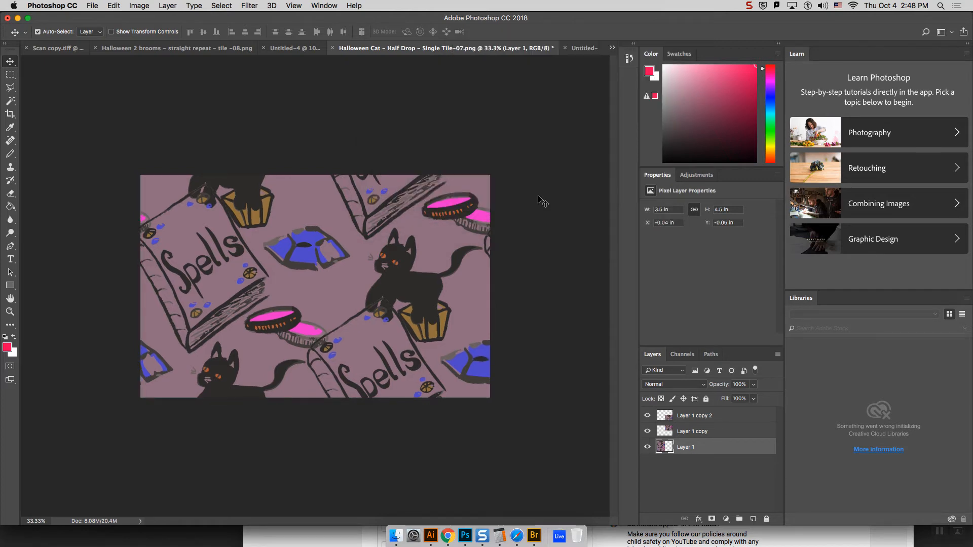
Step: Define the two-column half-drop tile as a pattern, keeping the name Halloween Cat – Half Drop – Single Tile-07.png
left_click(113, 6)
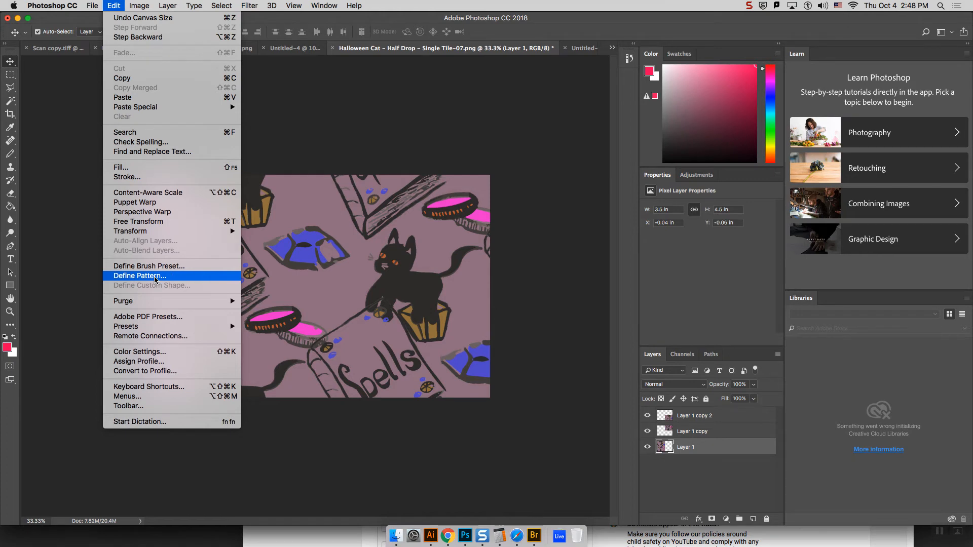
left_click(140, 276)
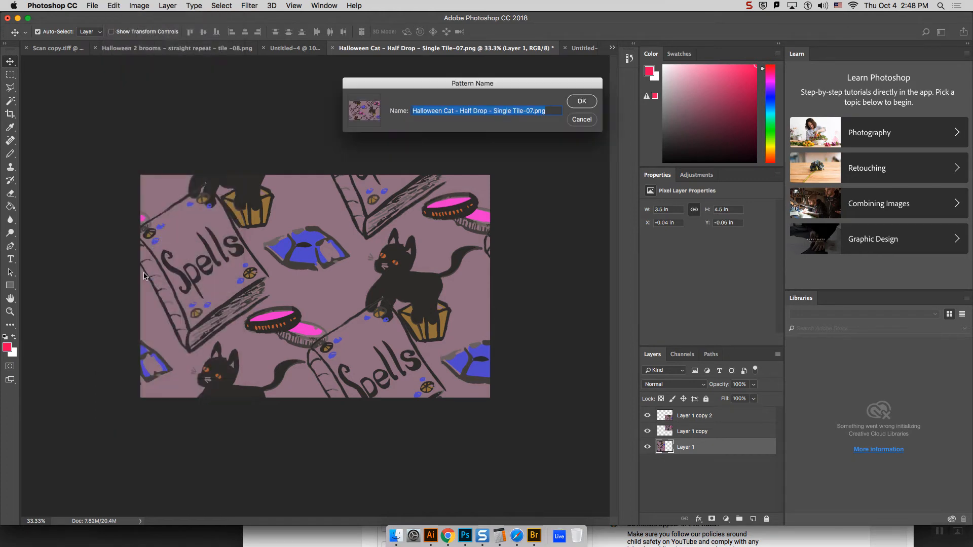
left_click(591, 102)
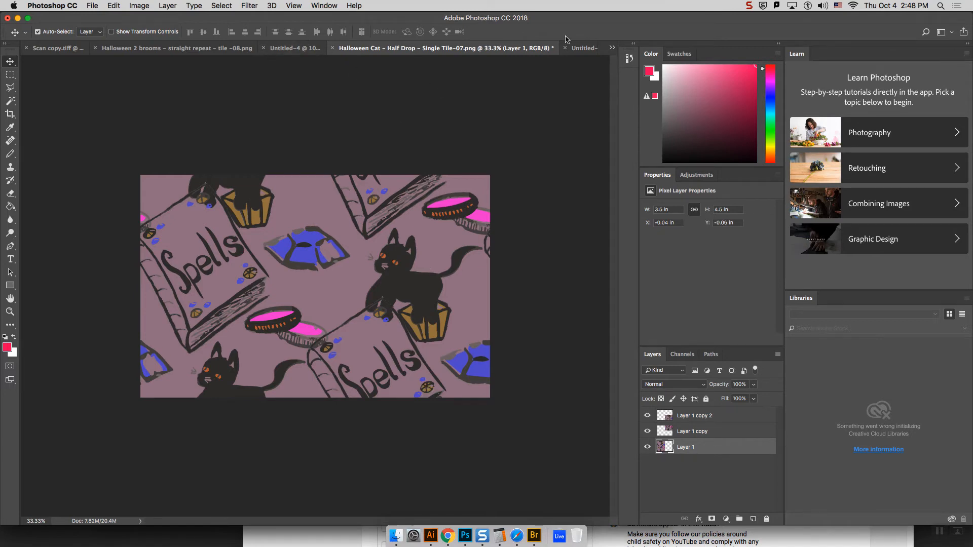
Step: In the Untitled-4 dress mockup, replace the skirt's Pattern Fill 1 pattern with the new half-drop cat pattern
left_click(583, 49)
left_click(355, 49)
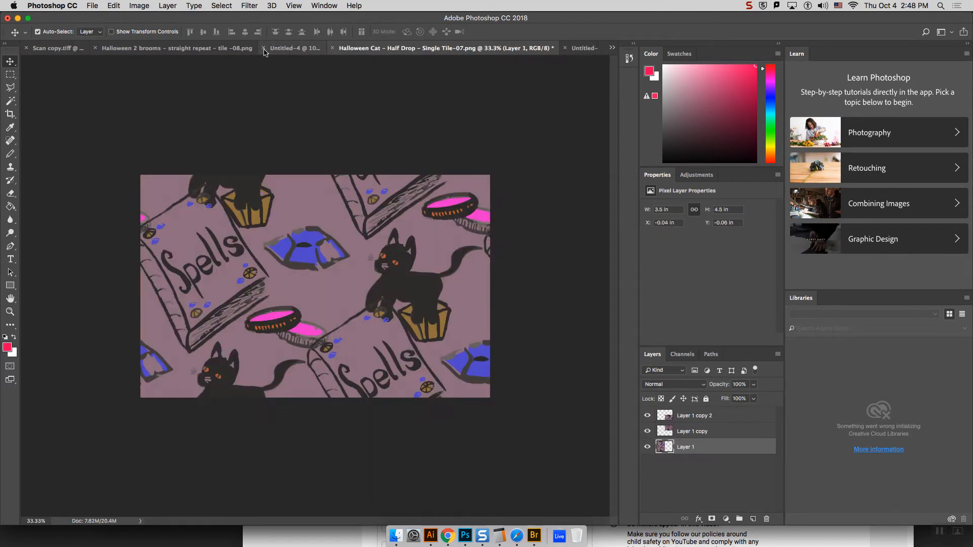
left_click(278, 50)
scroll(658, 421, "right", 1)
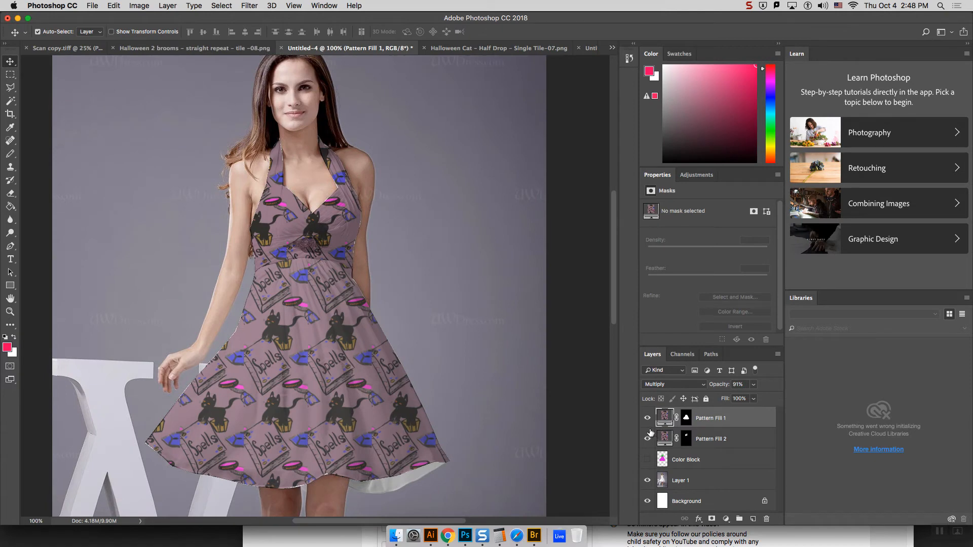
double_click(665, 421)
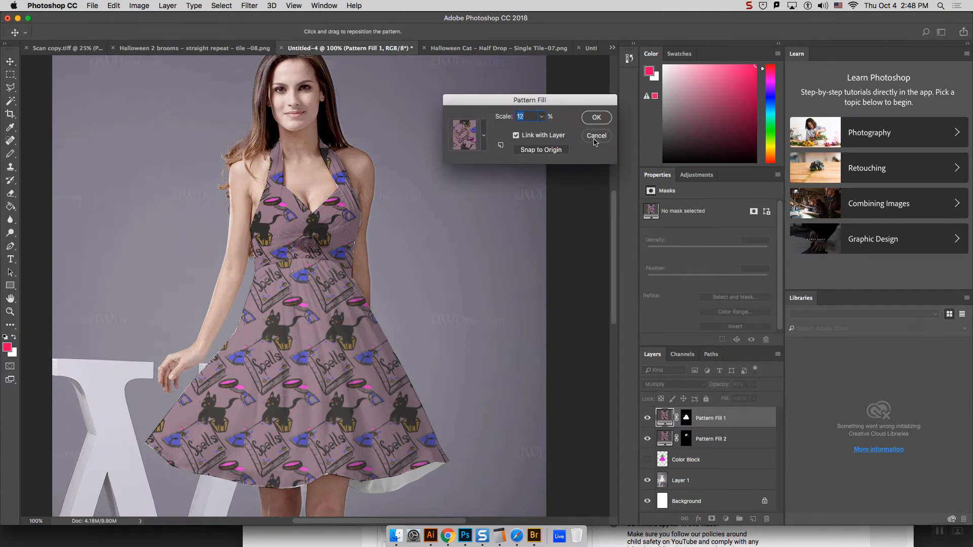
key("Return")
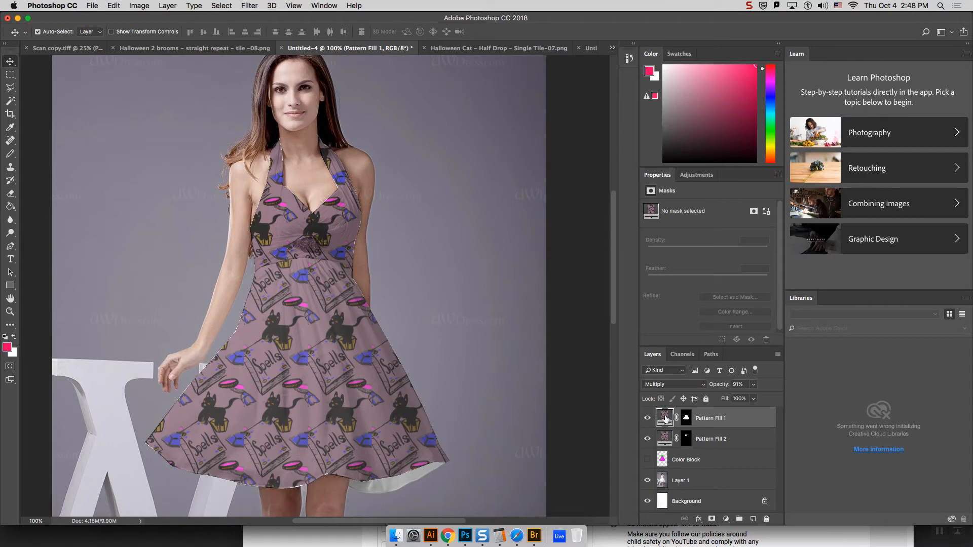
double_click(665, 418)
left_click(484, 137)
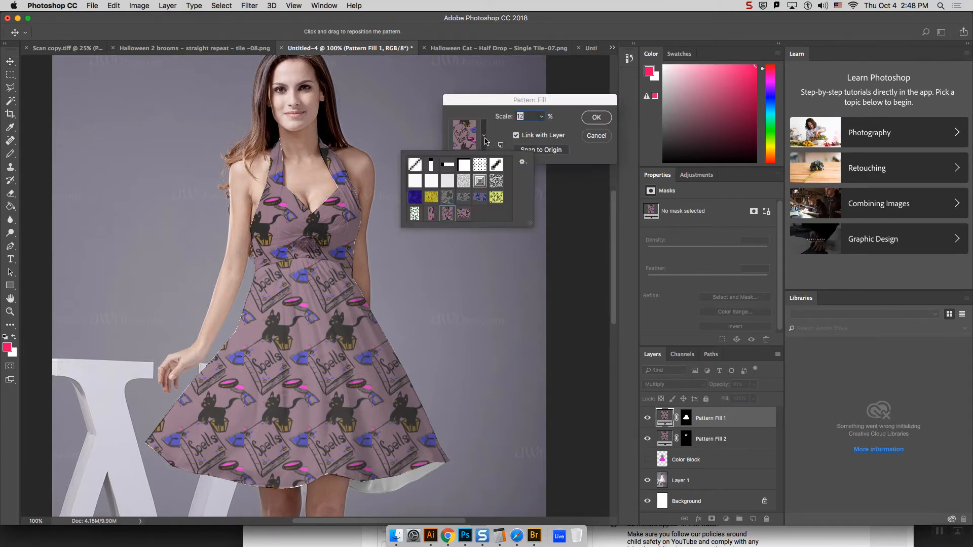
left_click(464, 213)
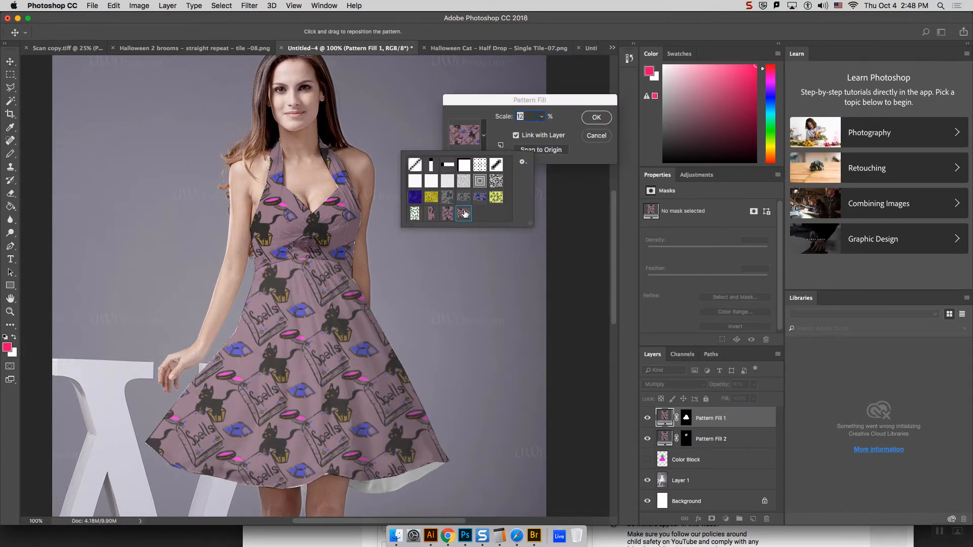
left_click(597, 118)
Step: Replace the bodice's Pattern Fill 2 pattern with the same half-drop cat pattern
double_click(665, 436)
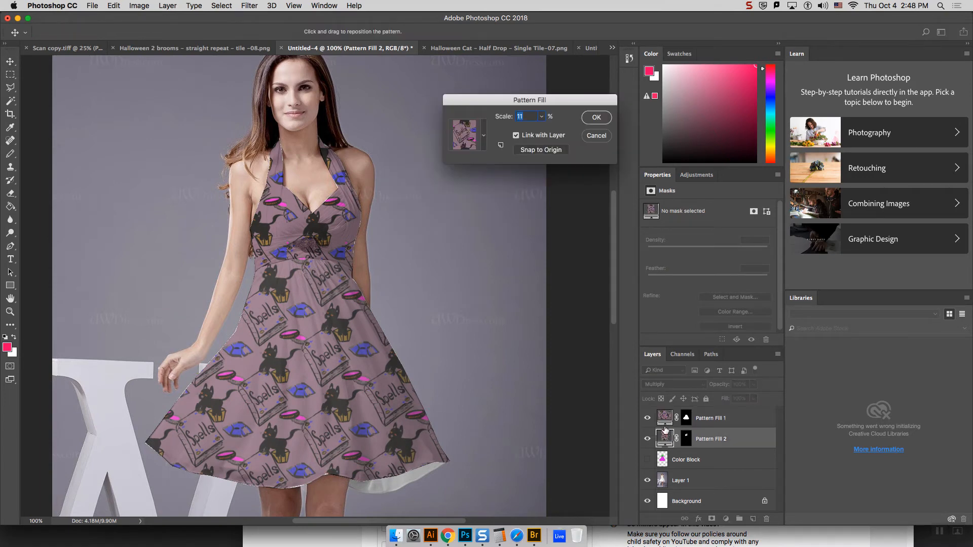
left_click(484, 136)
left_click(464, 213)
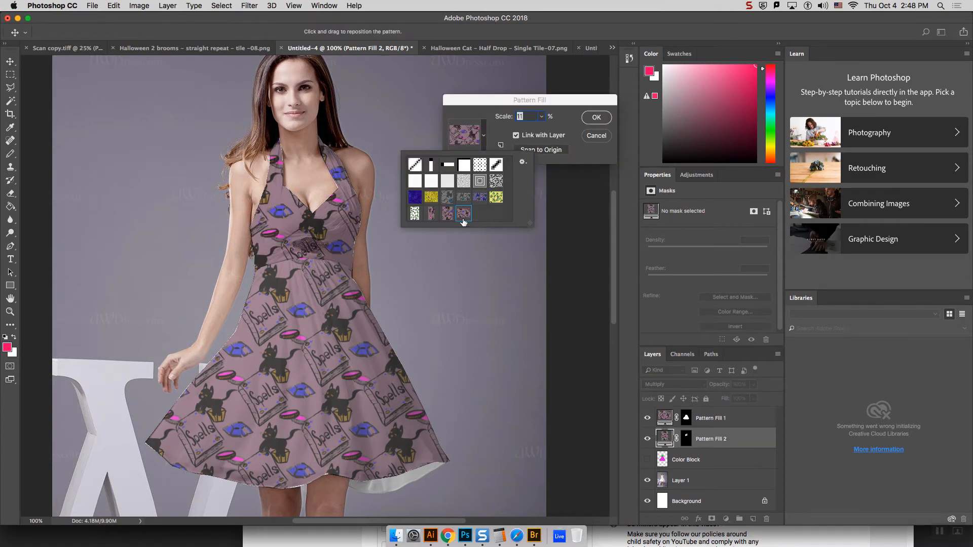
left_click(596, 119)
left_click(596, 118)
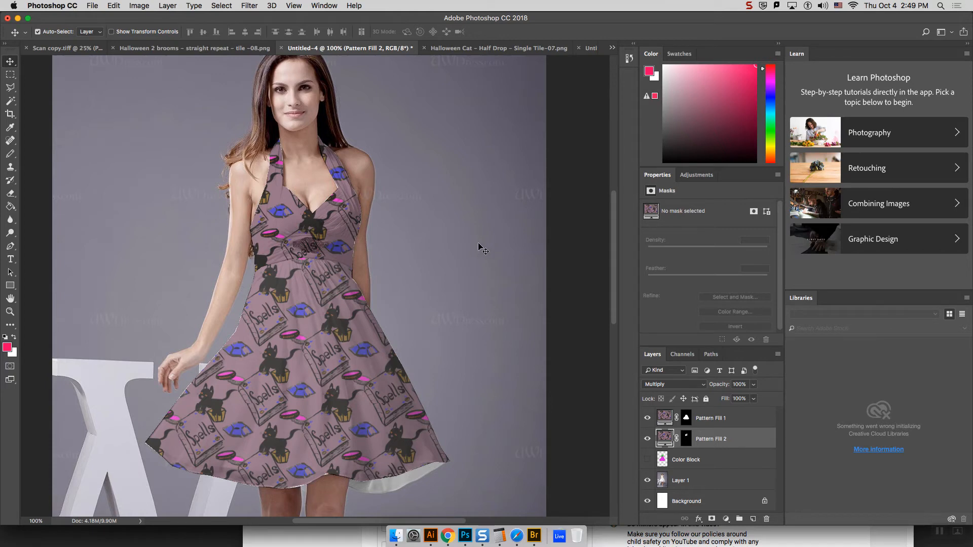
Step: Try a 1% scale on the bodice's Pattern Fill 2 pattern and restore the scale to 11%
double_click(665, 439)
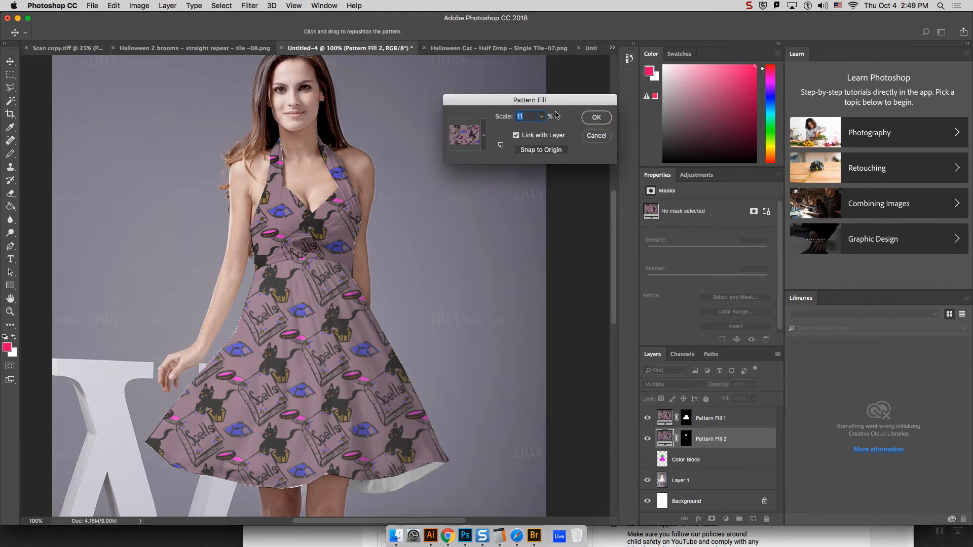
left_click(484, 137)
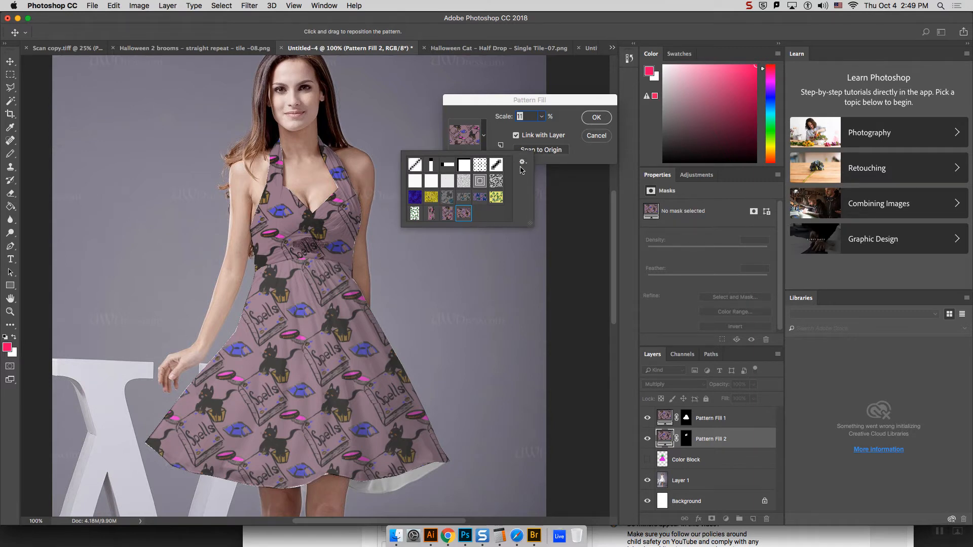
left_click(555, 128)
left_click(542, 117)
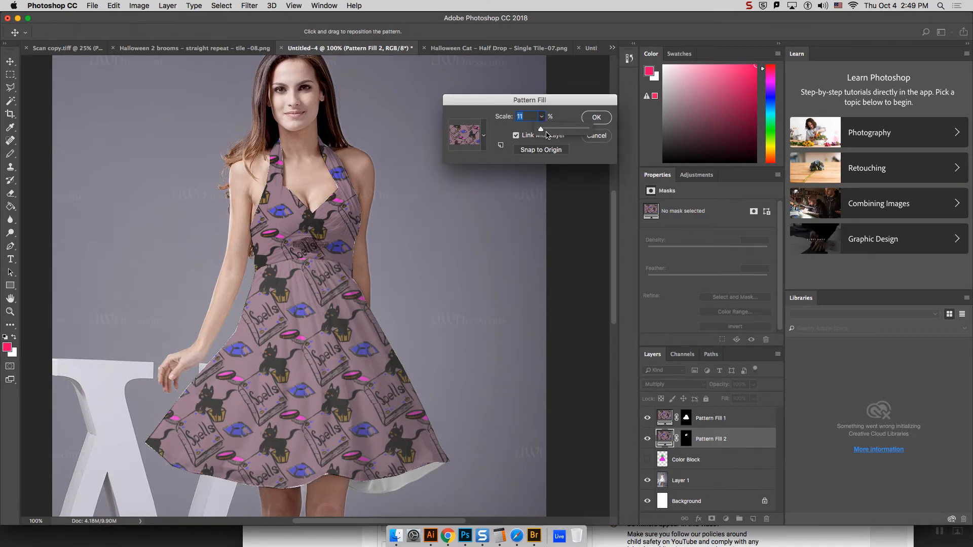
left_click_drag(541, 129, 541, 128)
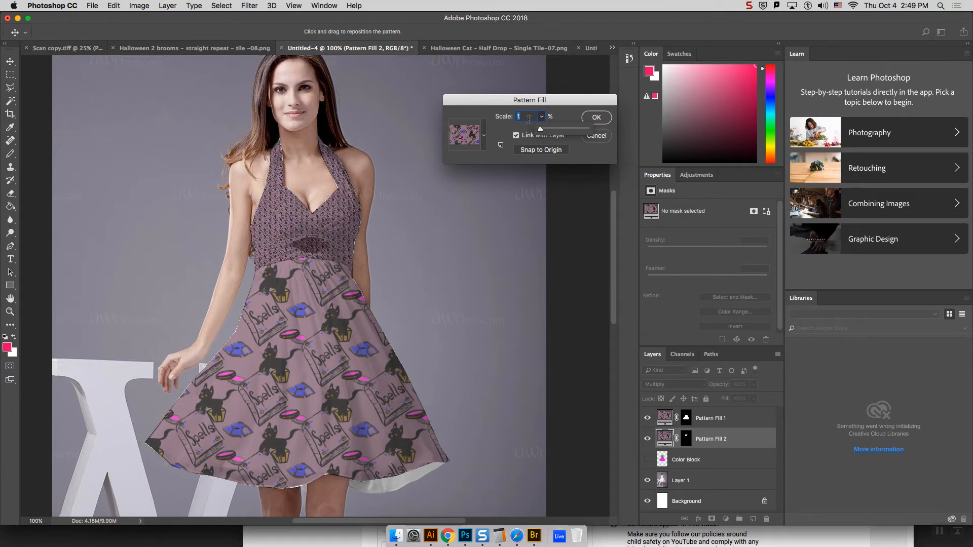
left_click_drag(523, 116, 505, 112)
type("11")
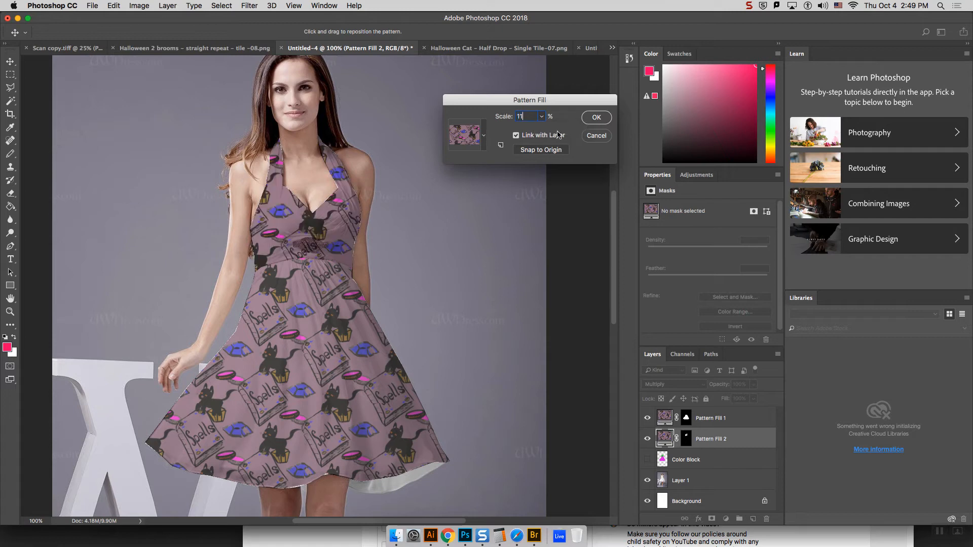
left_click(597, 117)
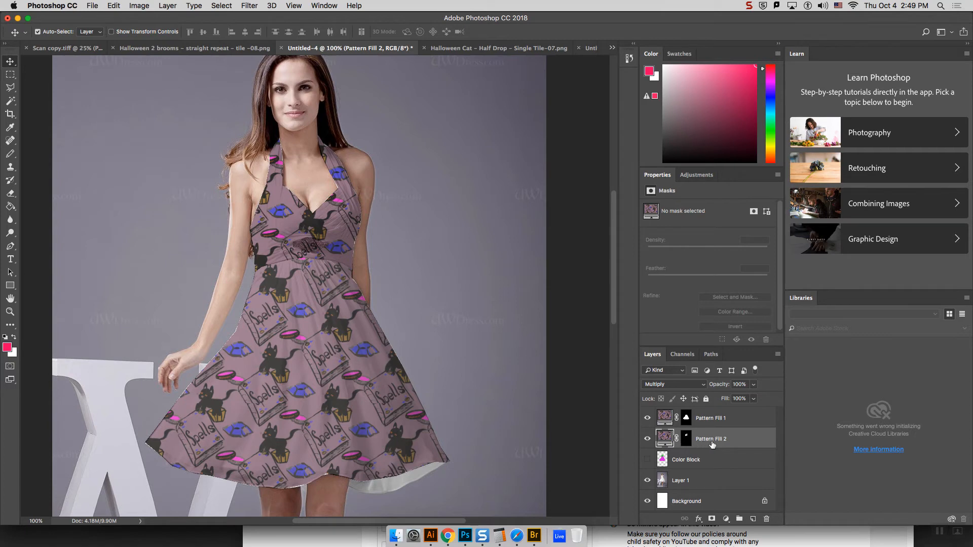
Step: Open the bodice's Pattern Fill 2 layer mask for refinement and set its view mode to Marching Ants
left_click(687, 438)
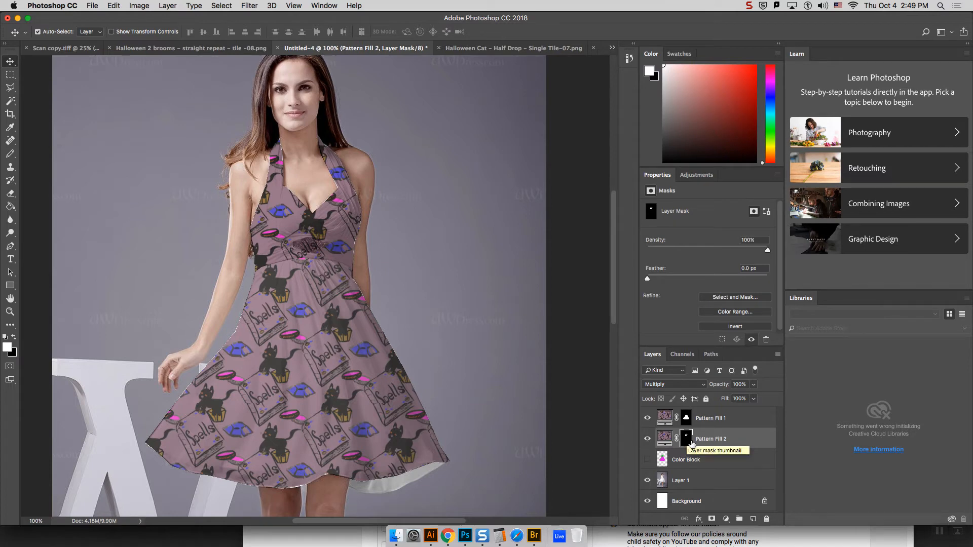
double_click(687, 440)
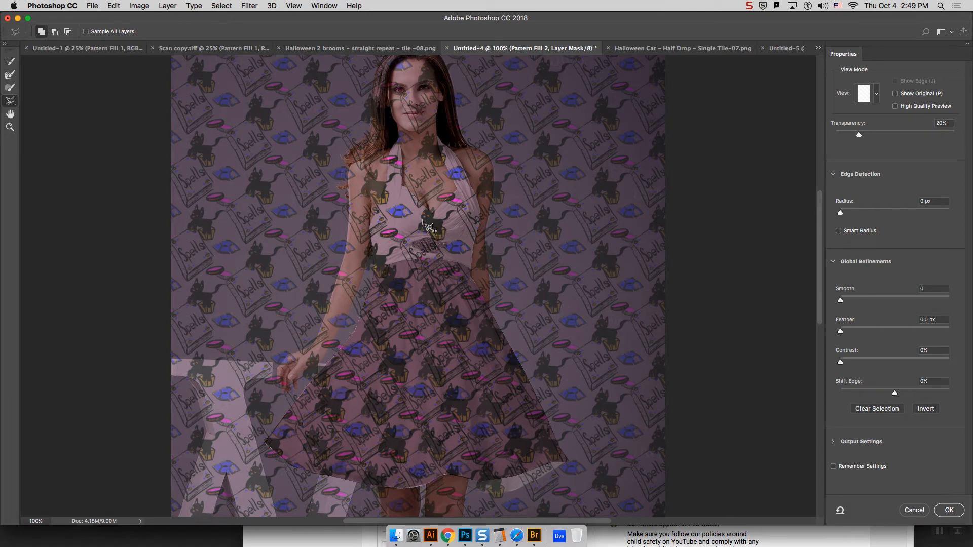
key("super+plus")
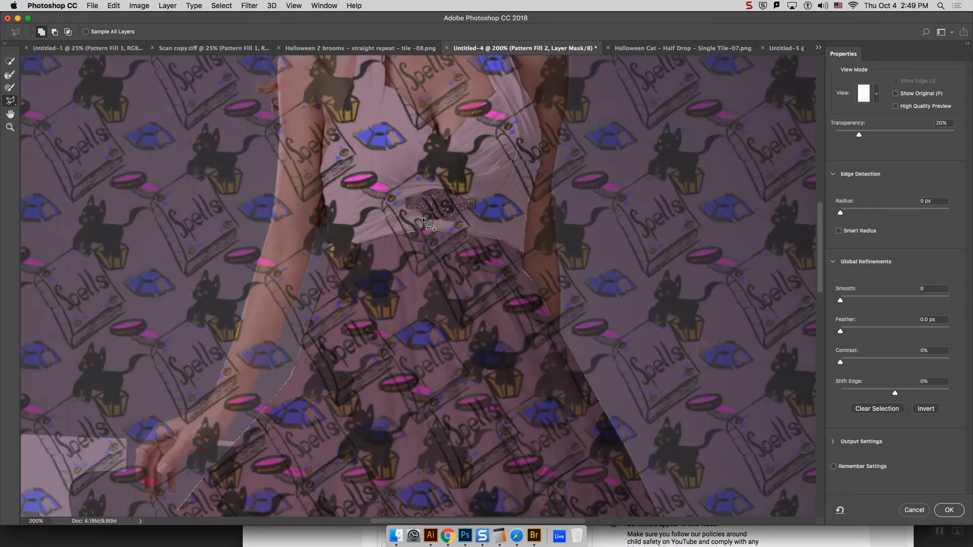
scroll(822, 287, "up", 5)
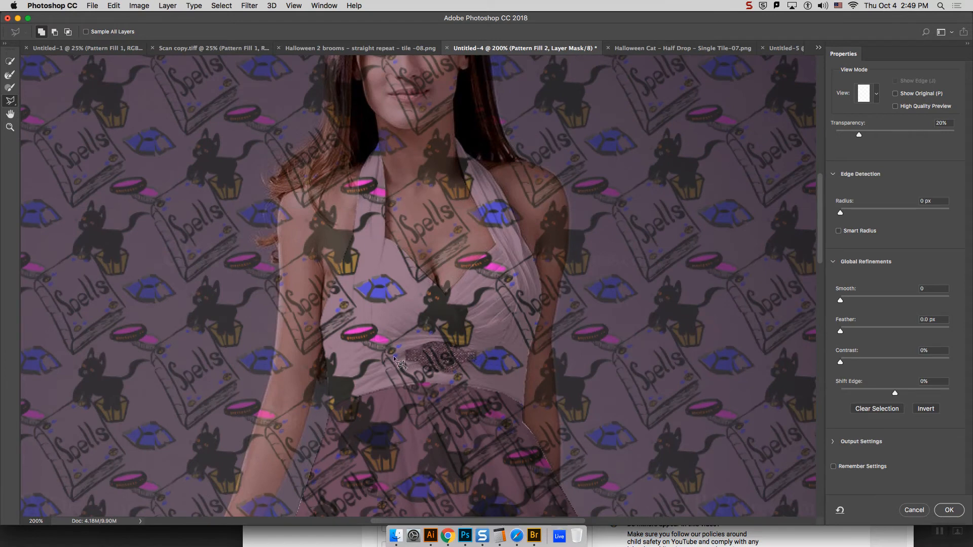
left_click(877, 94)
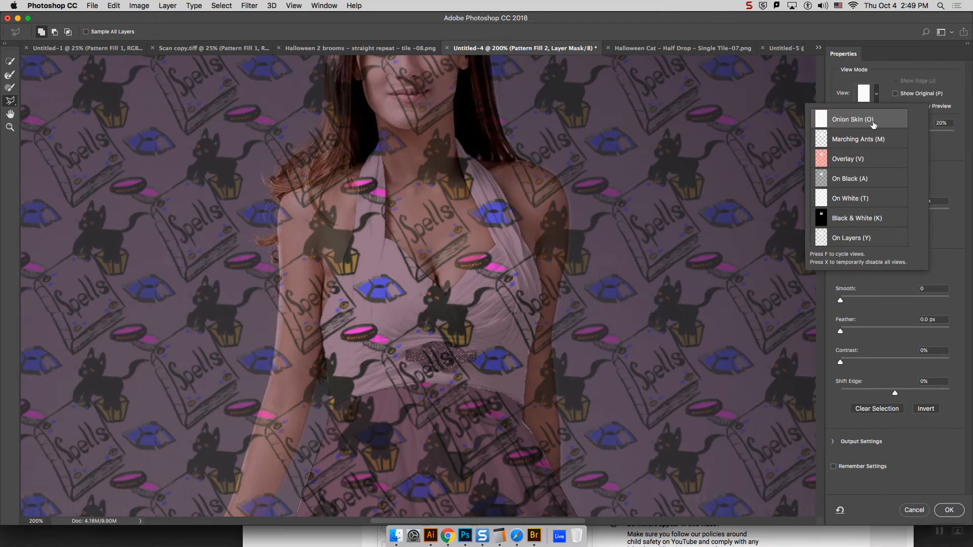
left_click(845, 160)
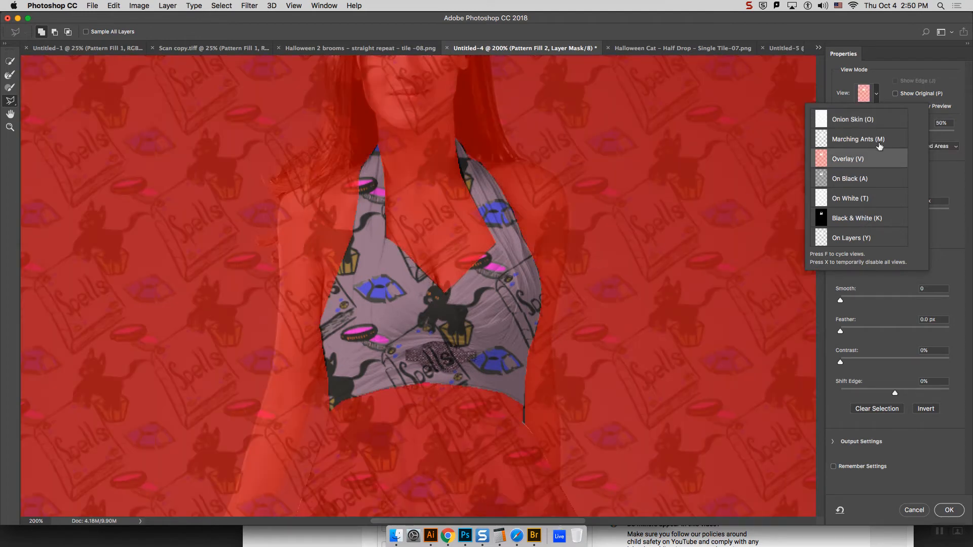
left_click(882, 93)
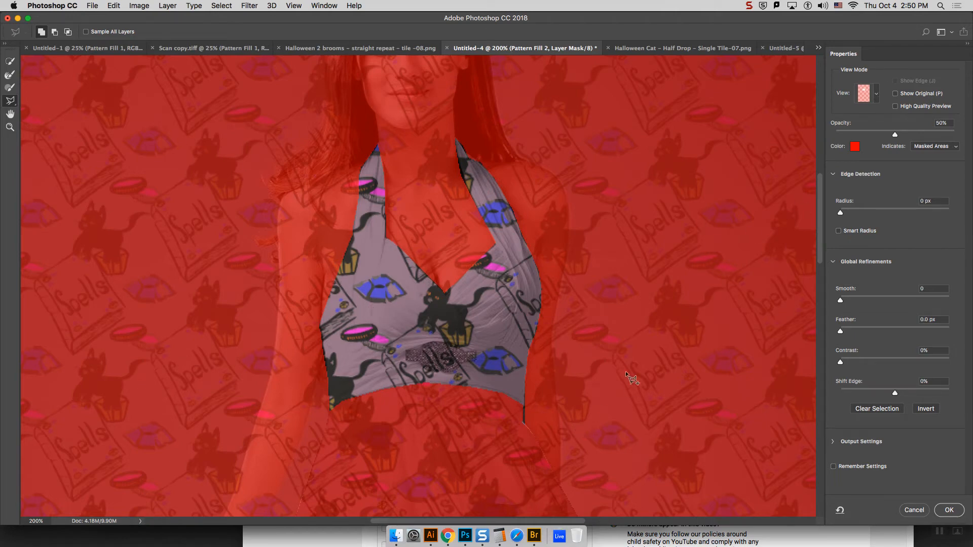
left_click(877, 95)
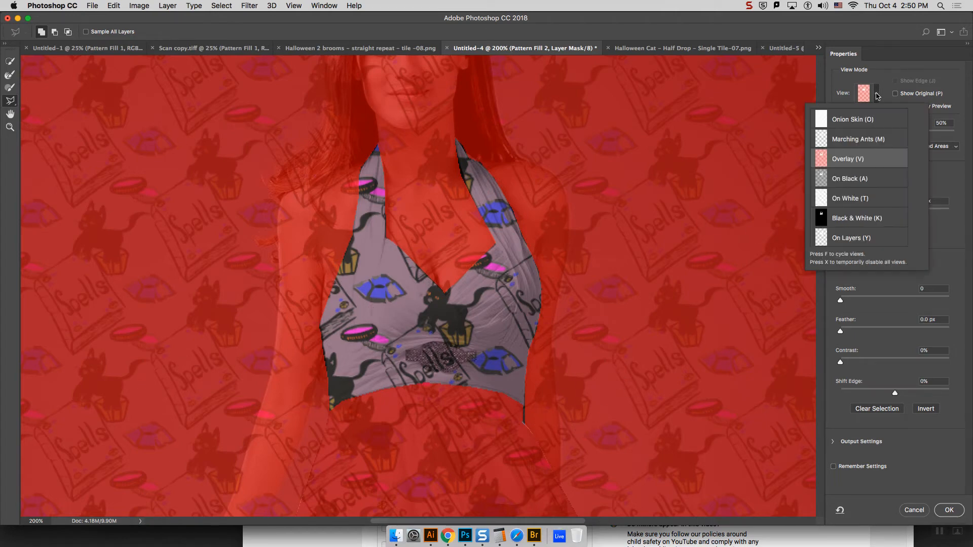
left_click(859, 139)
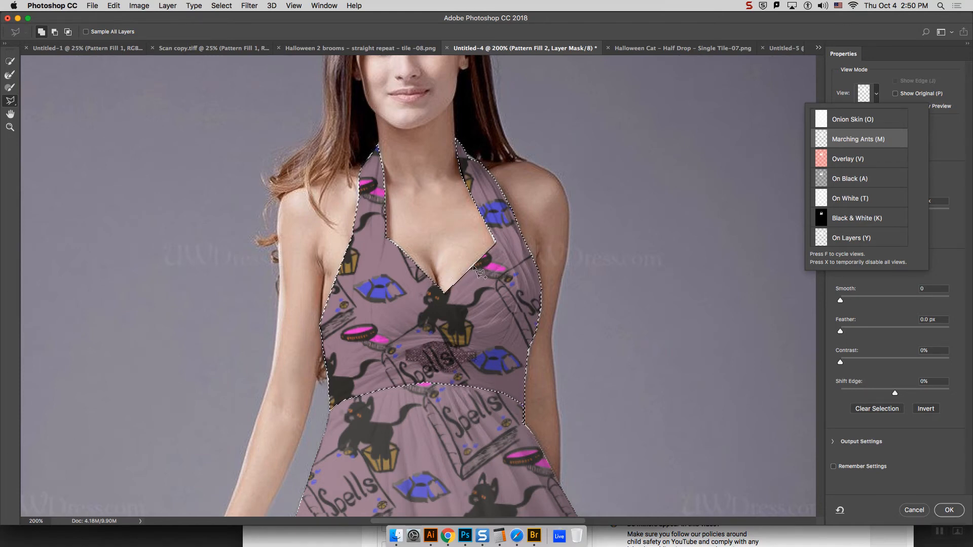
Step: Add the uncovered strip along the right side of the V-neckline to the bodice mask with a polygonal lasso outline
key("super+equal")
key("super+equal")
key("super+equal")
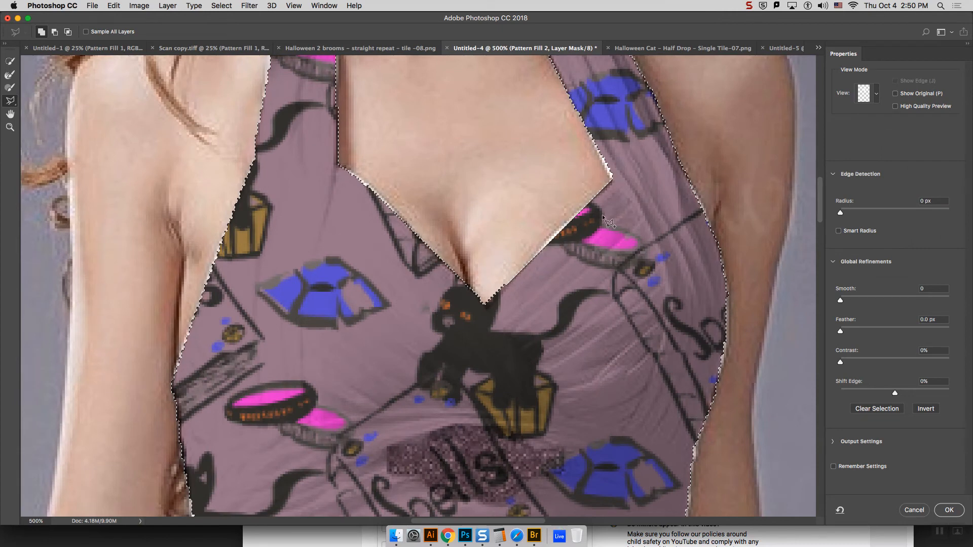
left_click(507, 305)
left_click(504, 284)
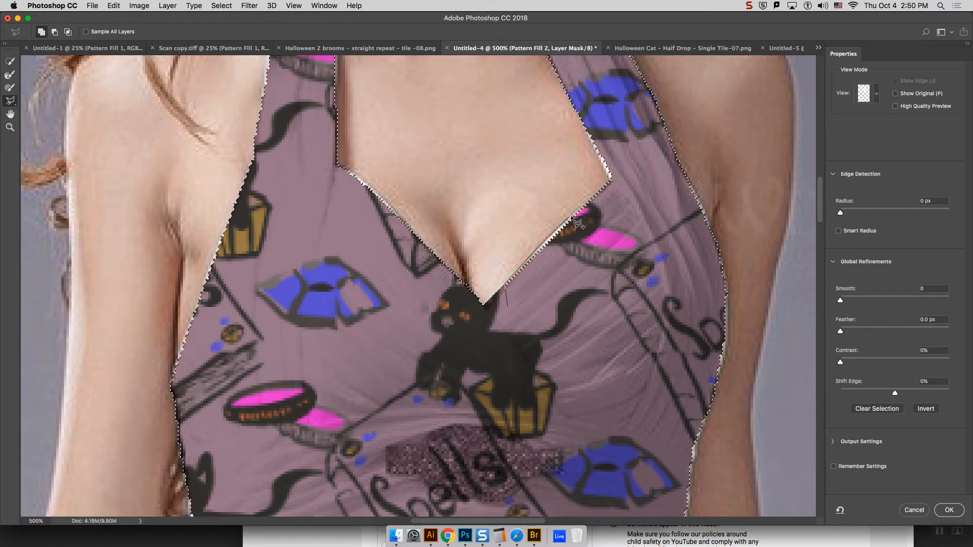
left_click(609, 181)
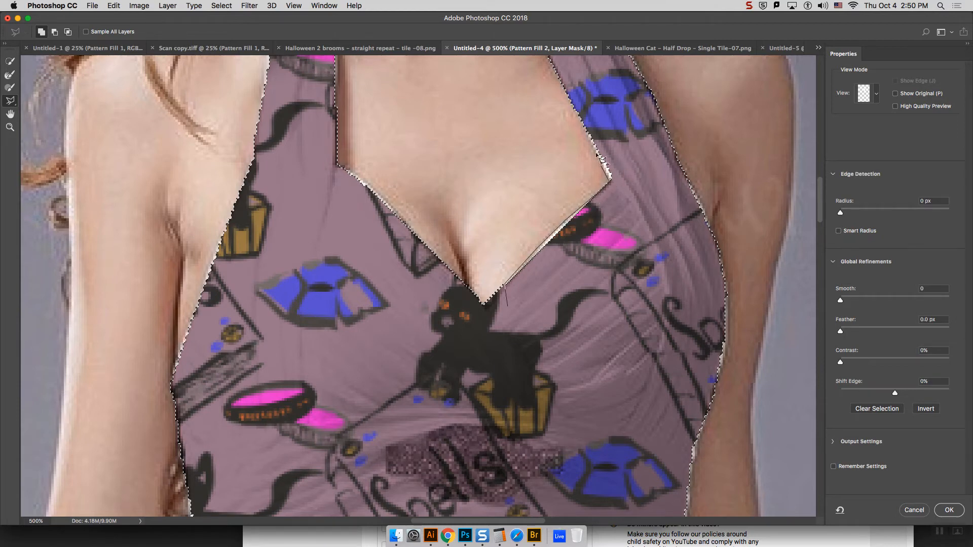
left_click(583, 122)
left_click(601, 106)
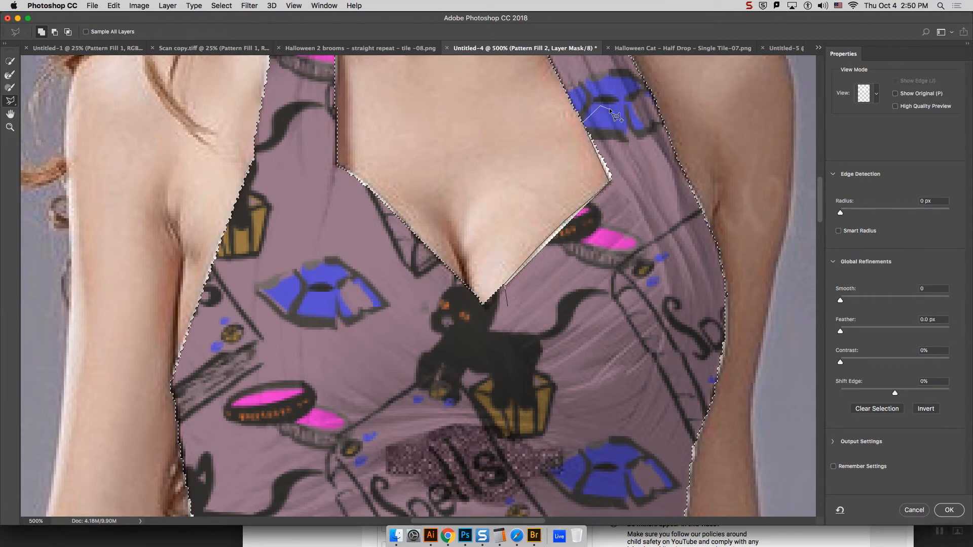
left_click(647, 199)
left_click(558, 310)
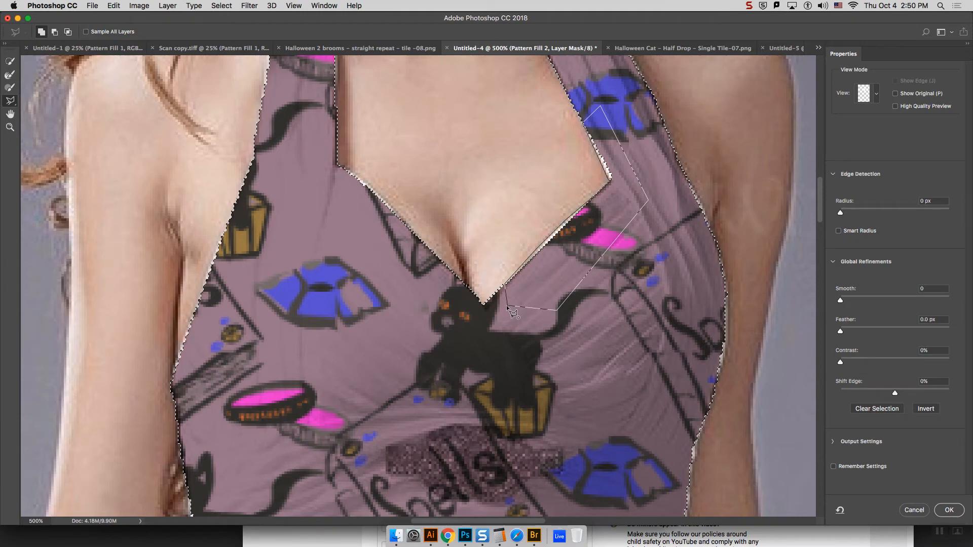
double_click(506, 305)
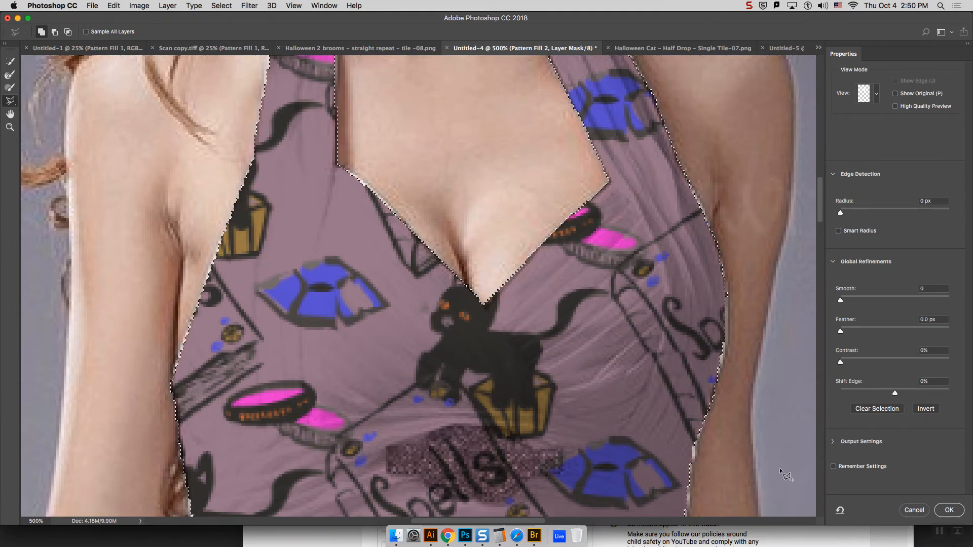
Step: Touch up the bodice mask along the left strap's inner edge with the lasso and apply the refined mask
key("super+minus")
key("super+minus")
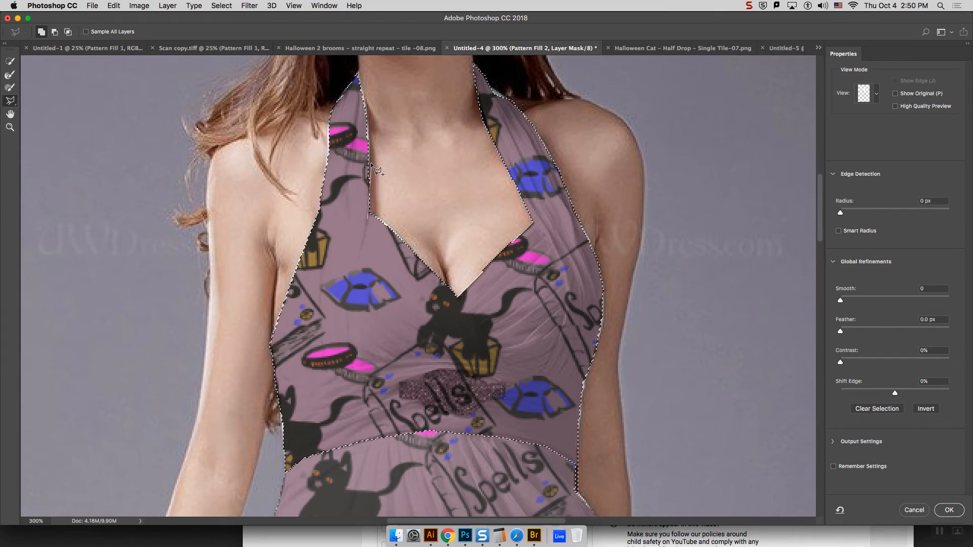
mouse_move(370, 162)
left_mouse_down()
mouse_move(379, 117)
mouse_move(369, 117)
mouse_move(358, 85)
left_mouse_up()
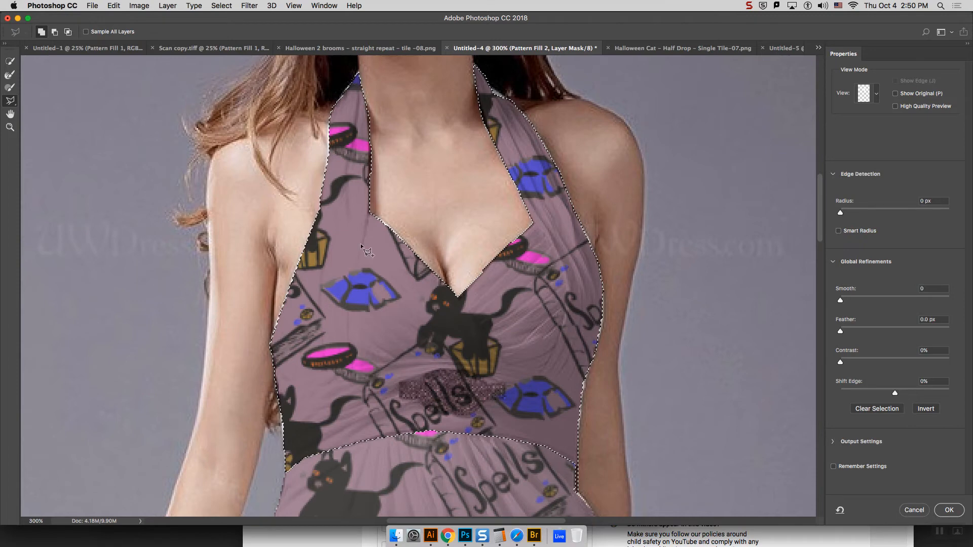
left_click(949, 510)
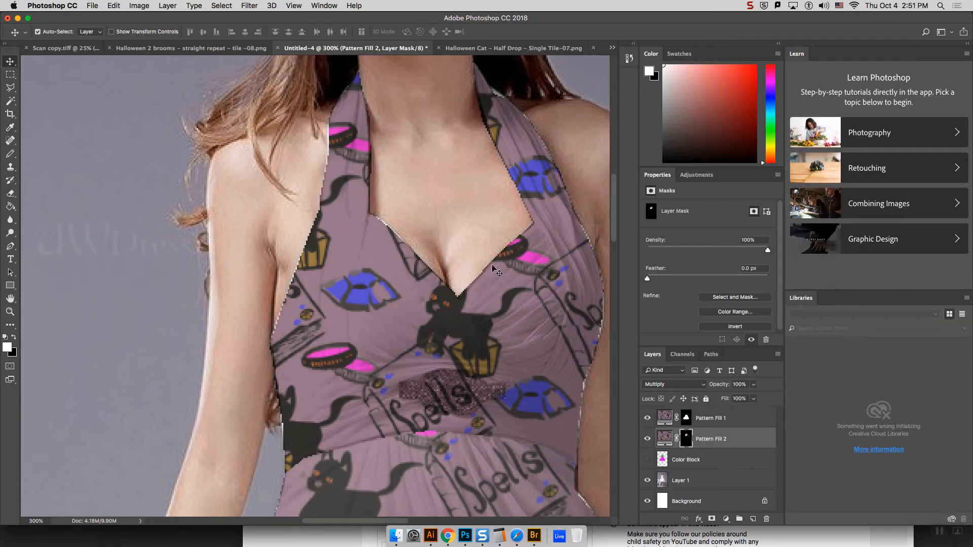
key("super+minus")
key("super+minus")
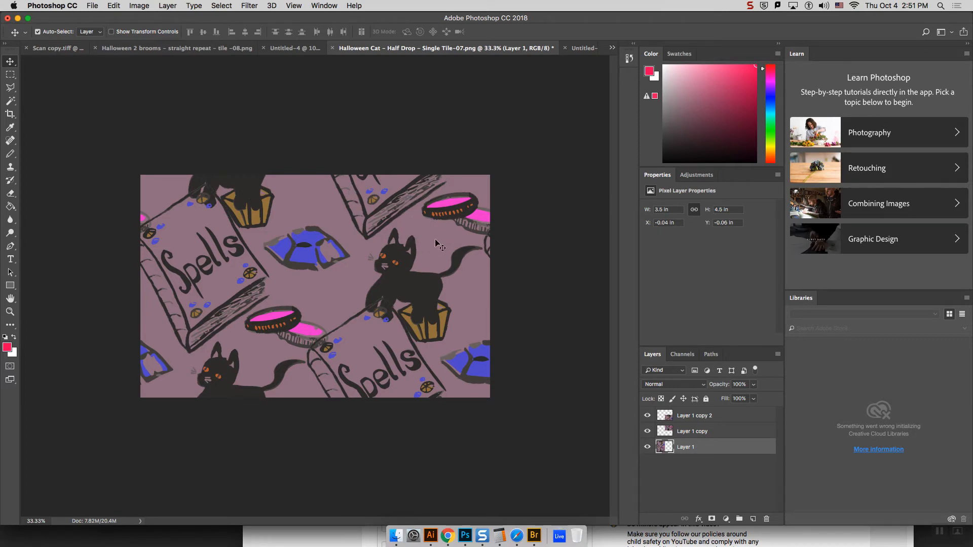
Step: In Halloween Cat – Half Drop – Single Tile-07.png, merge Layer 1, Layer 1 copy and Layer 1 copy 2 into one layer
left_click(778, 354)
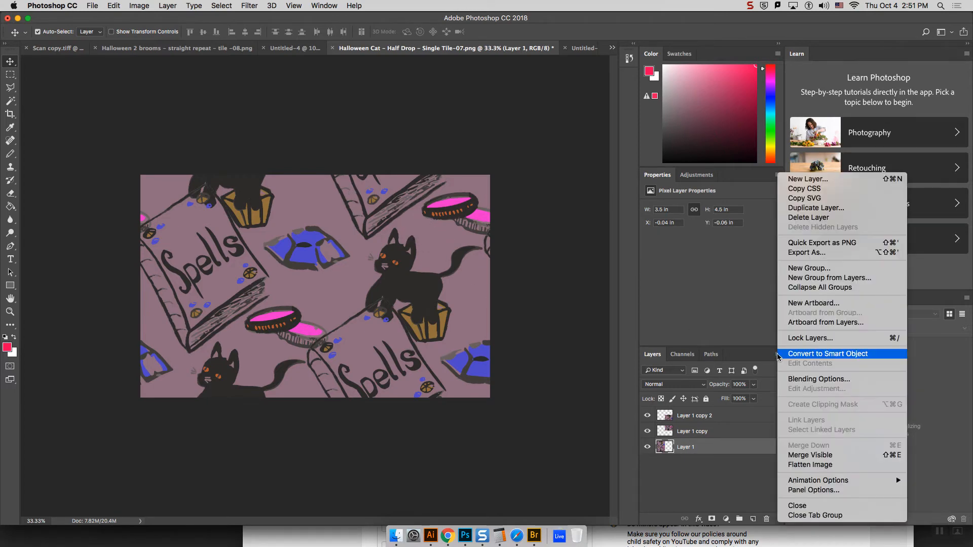
left_click(760, 357)
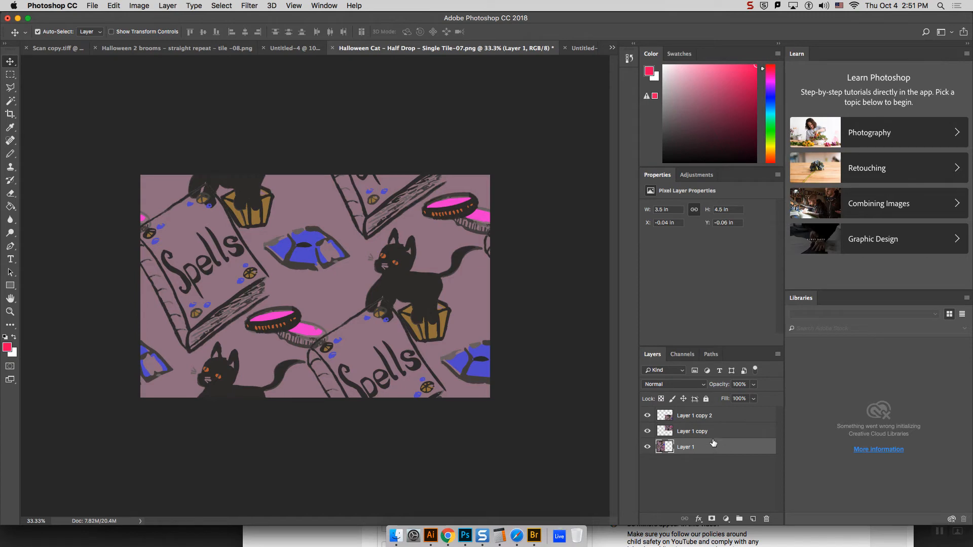
left_click(702, 417, "shift")
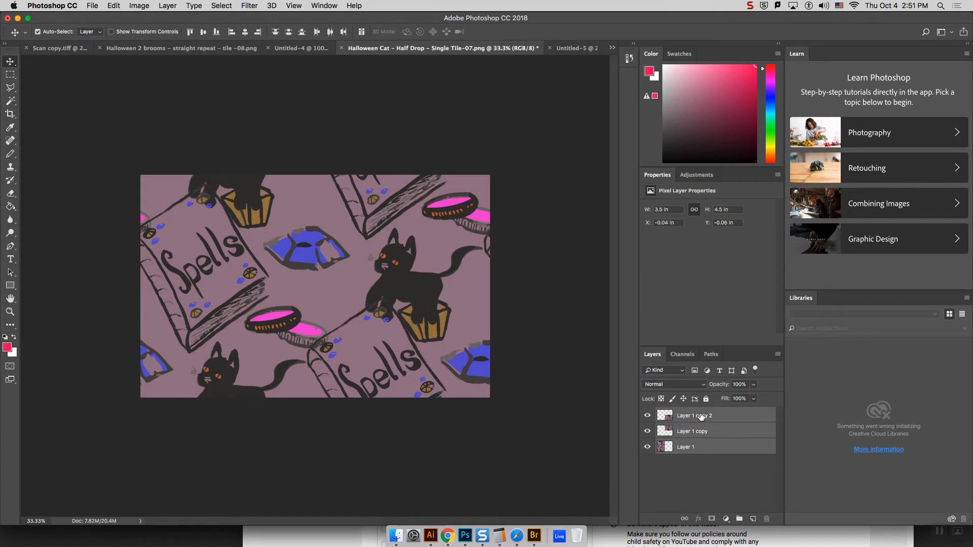
left_click(778, 355)
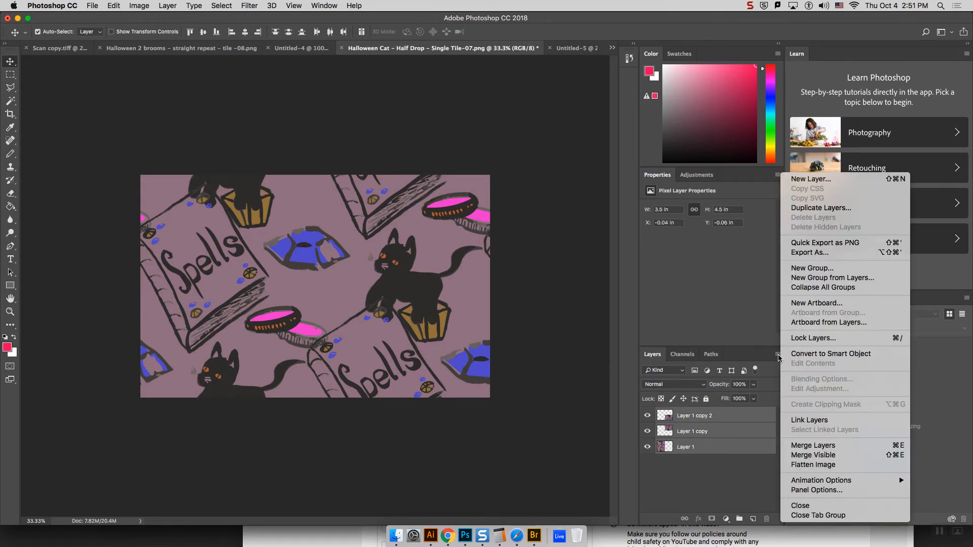
left_click(704, 463)
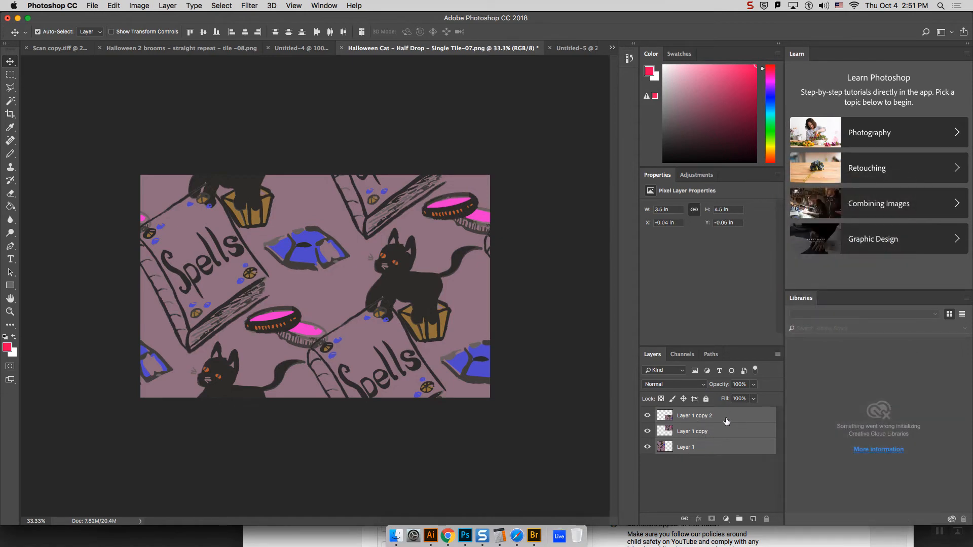
left_click(778, 354)
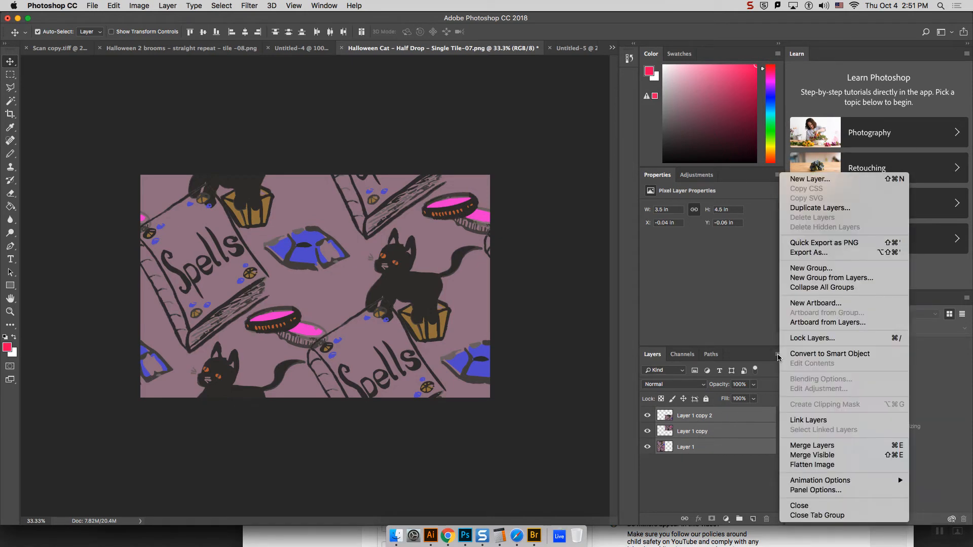
left_click(812, 446)
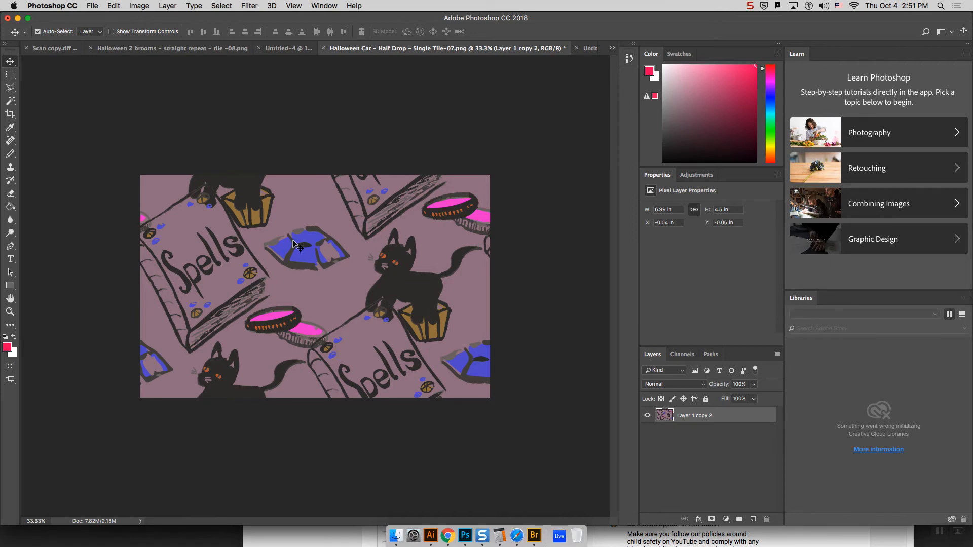
Step: Recolor the tile's black cats, lettering and outlines dark maroon, using a zero-tolerance Magic Wand selection and a Paint Bucket fill, and deselect
scroll(295, 246, "up", 1)
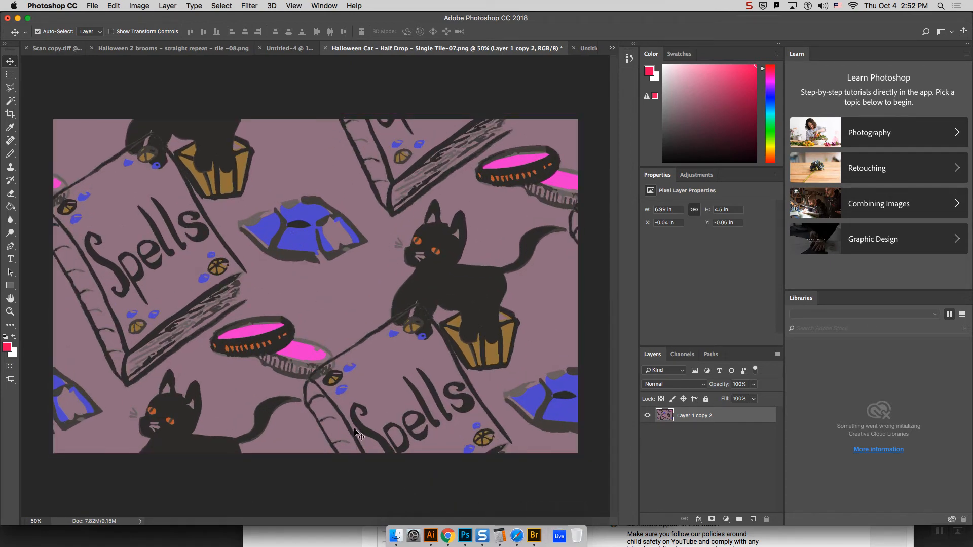
left_click(11, 102)
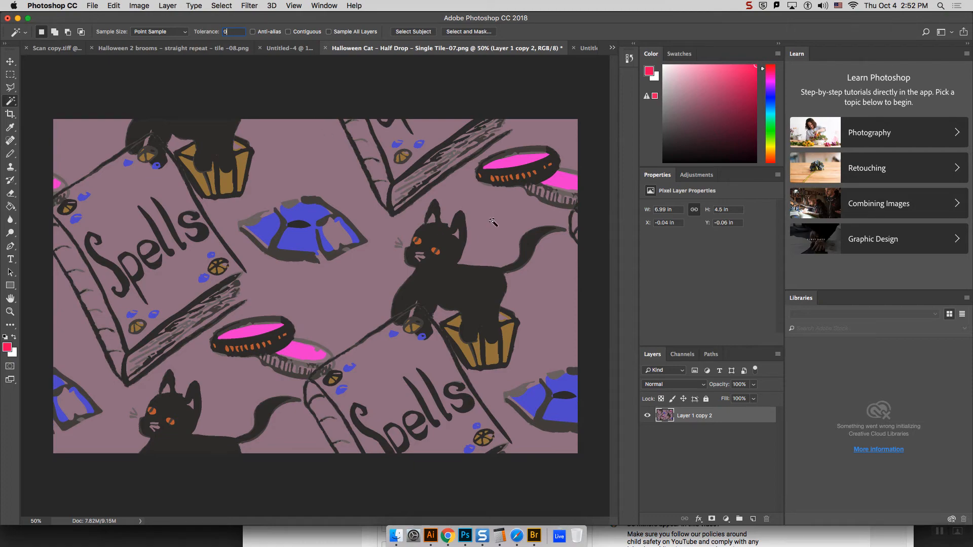
left_click(456, 278)
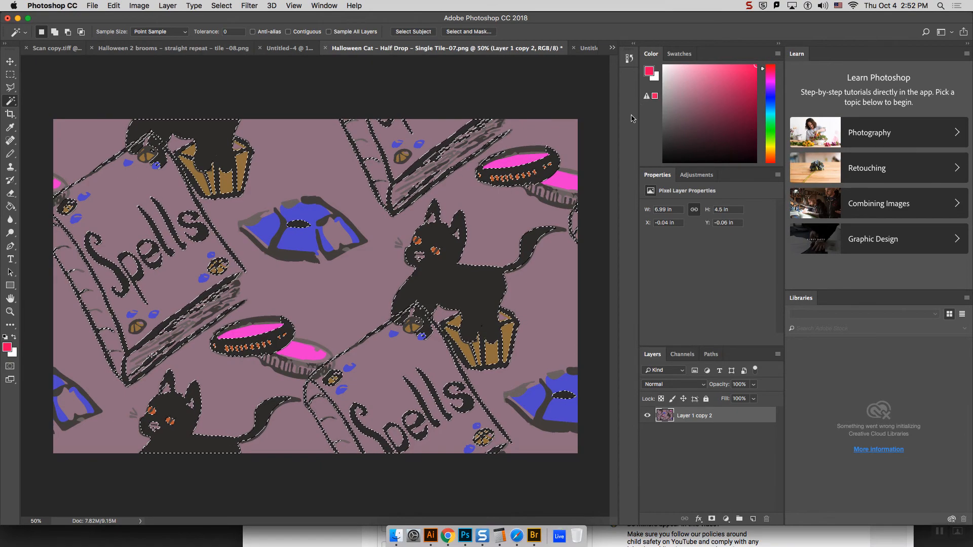
left_click(724, 125)
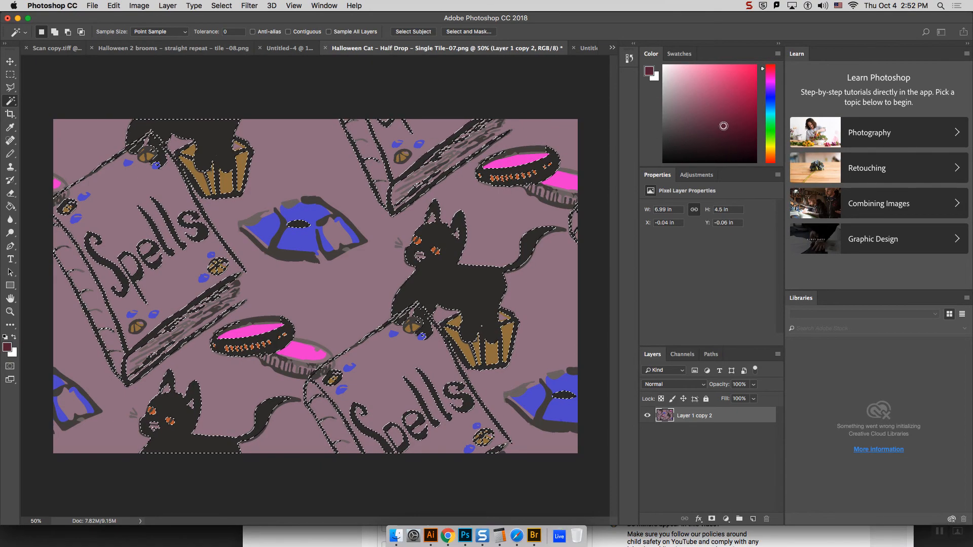
left_click_drag(724, 126, 716, 126)
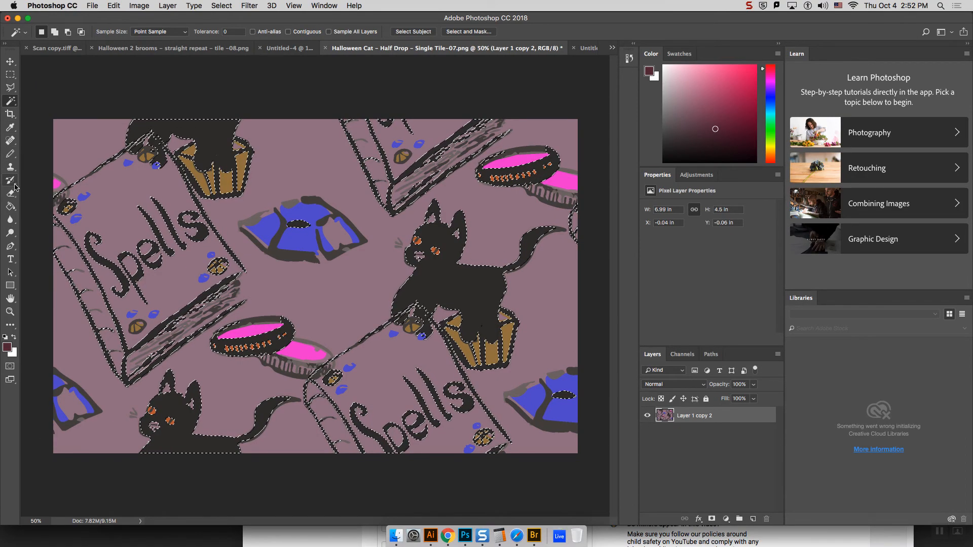
left_click(10, 207)
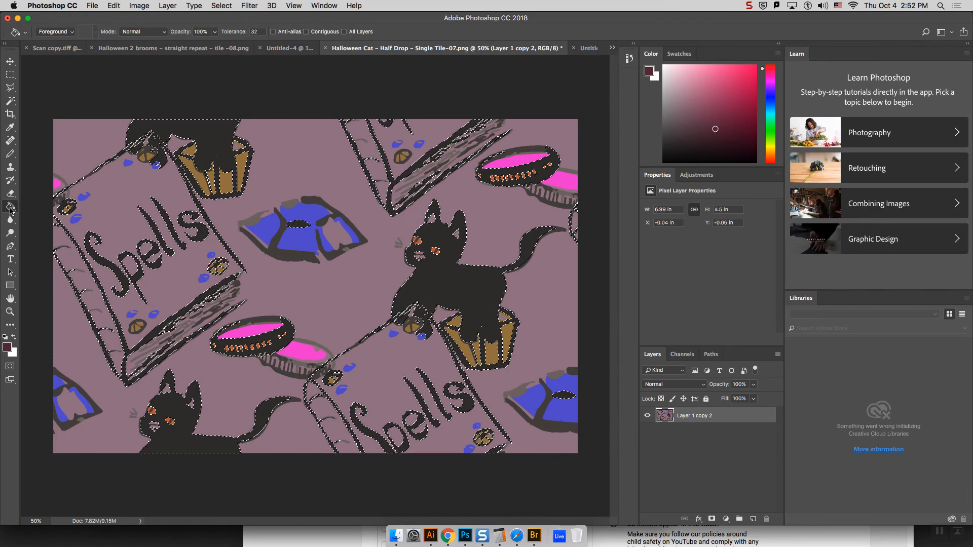
right_click(10, 206)
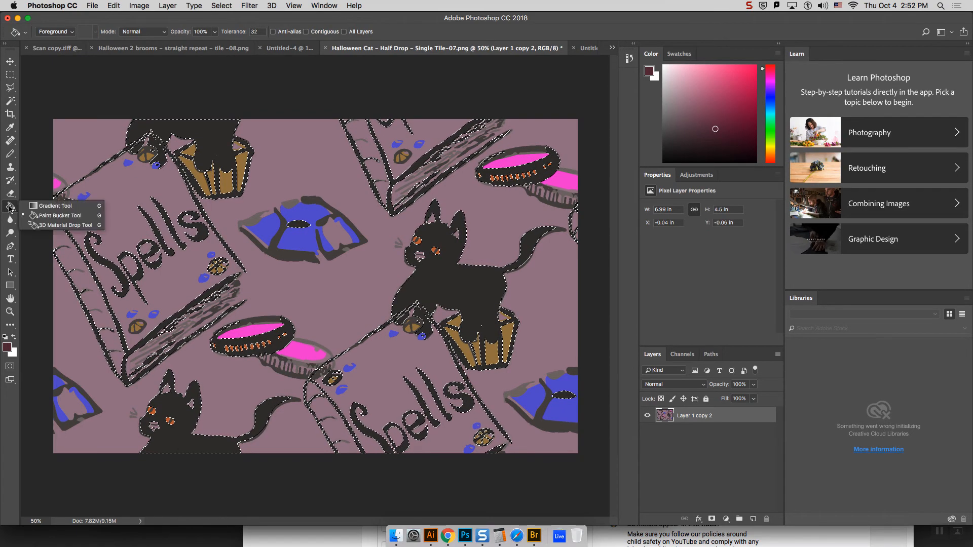
left_click(22, 205)
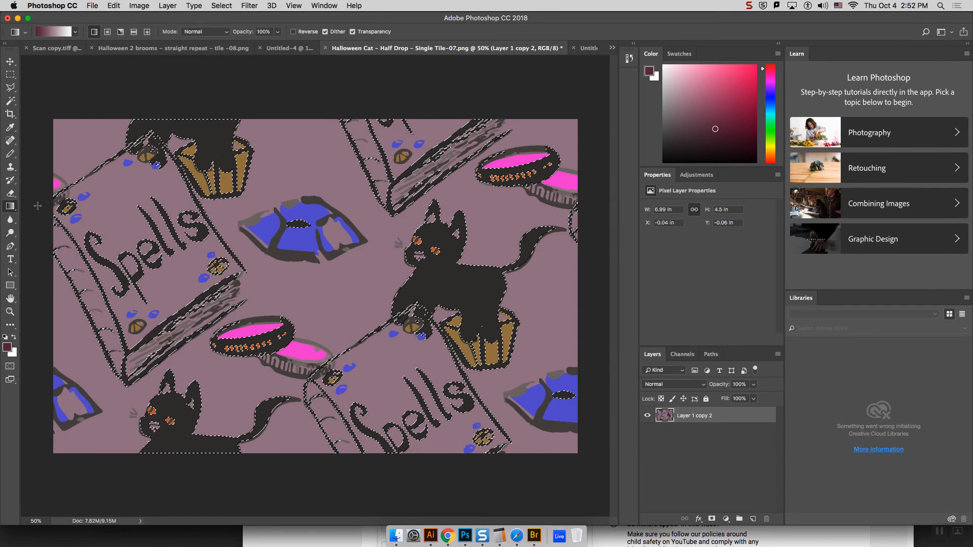
right_click(11, 207)
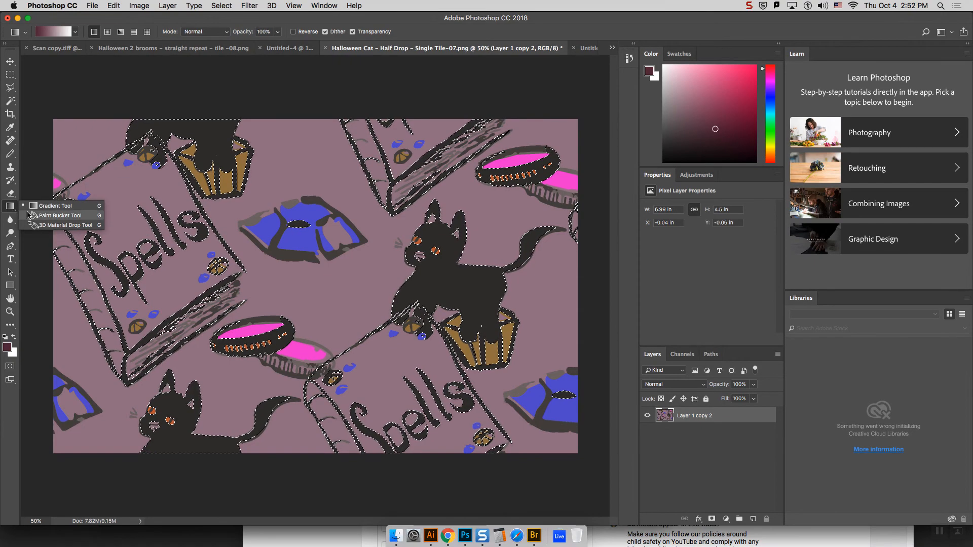
left_click(29, 215)
right_click(11, 207)
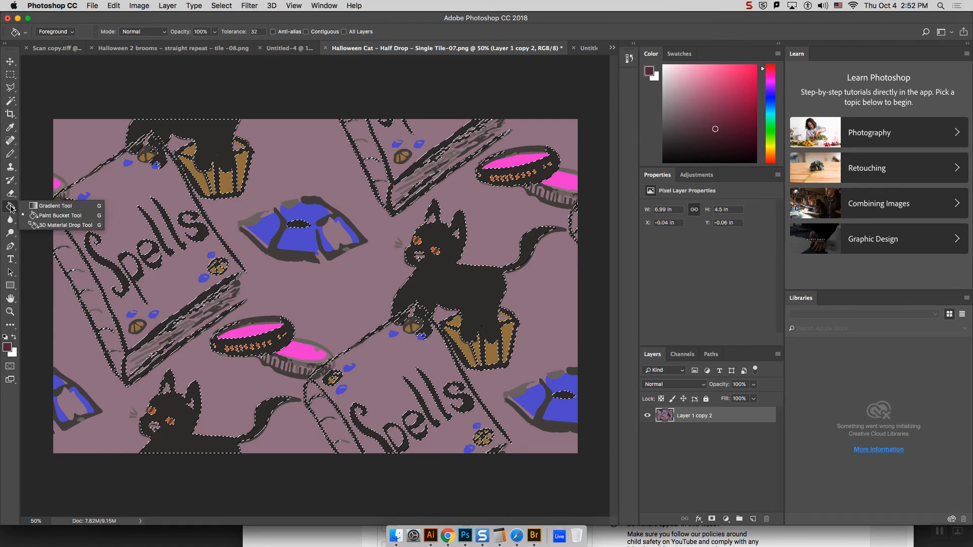
left_click(28, 216)
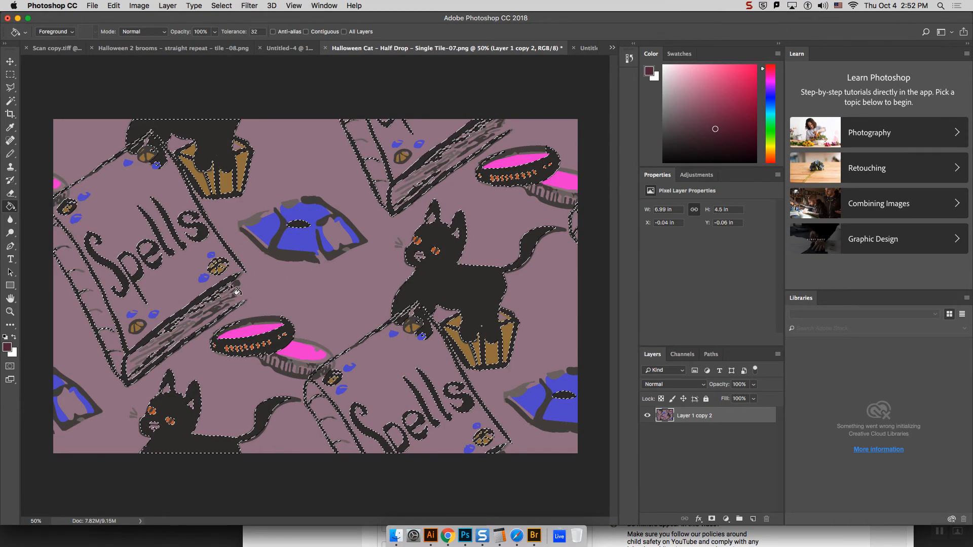
left_click(486, 288)
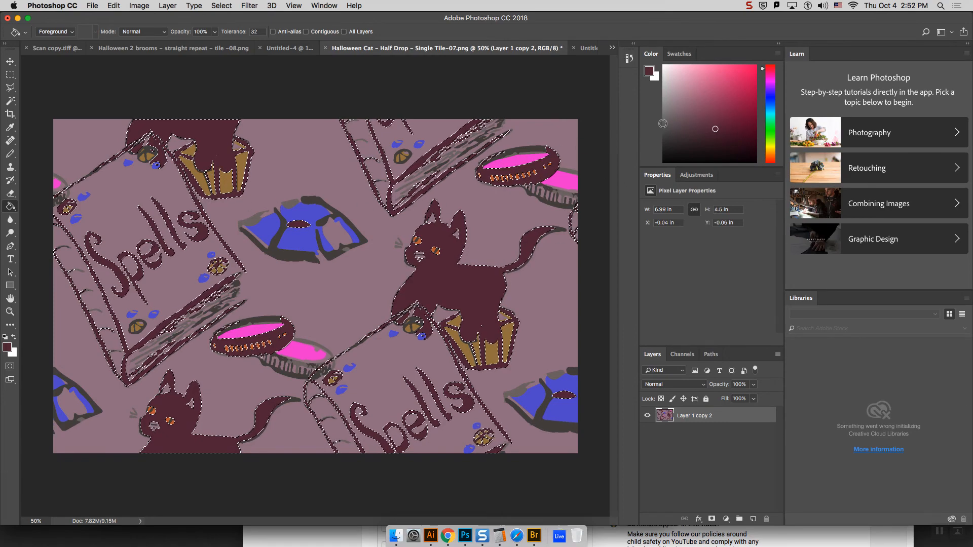
key("w")
key("super+d")
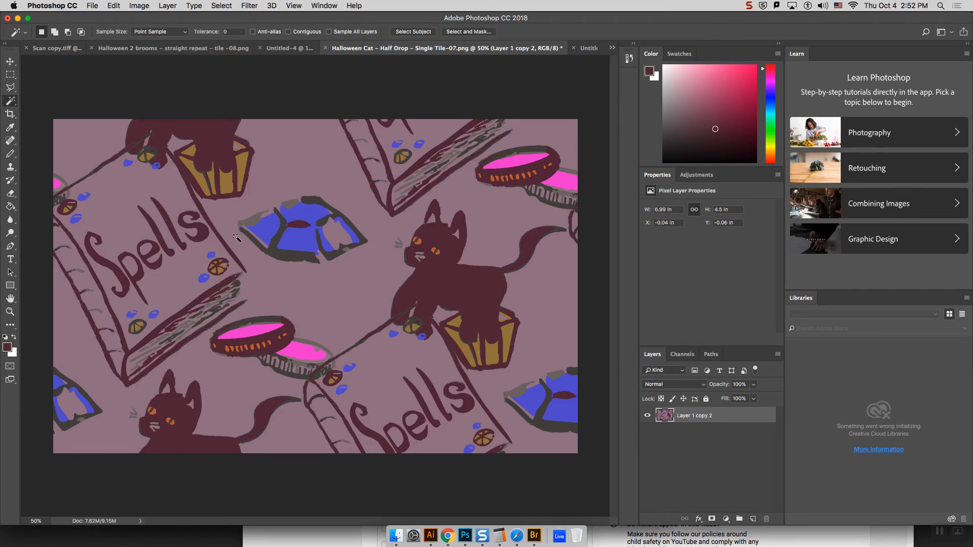
Step: Select the dark grey outlines around the blue gems and coins, fill them with a slightly brighter crimson, and deselect
left_click(308, 253)
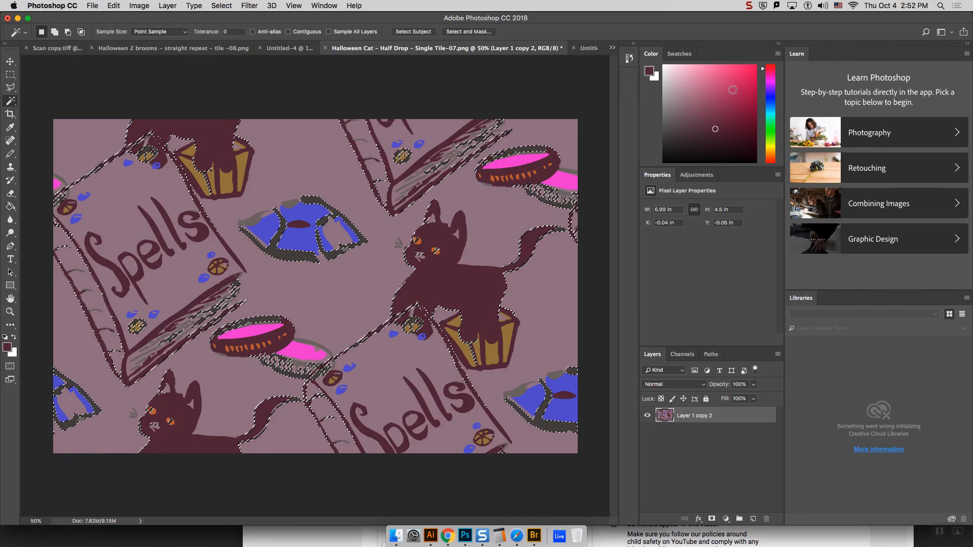
left_click(736, 118)
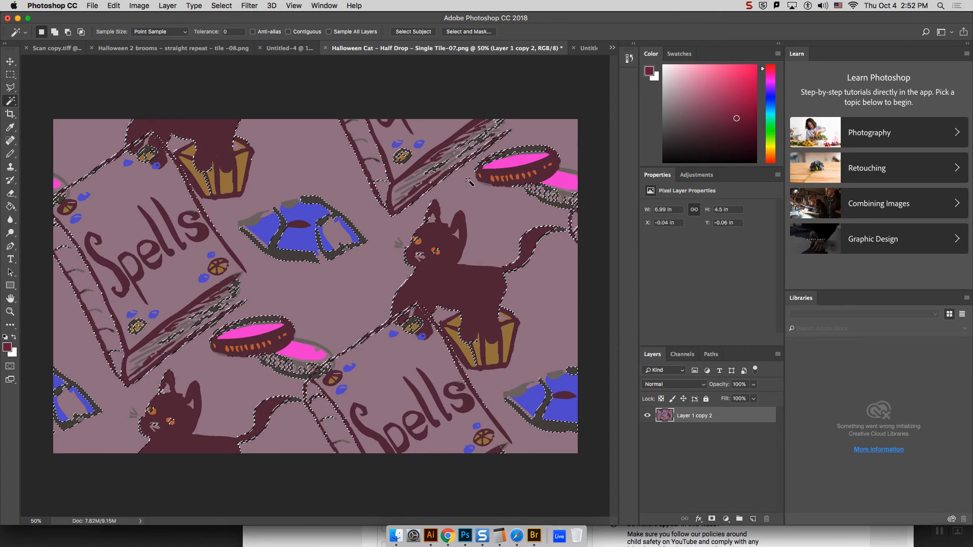
key("g")
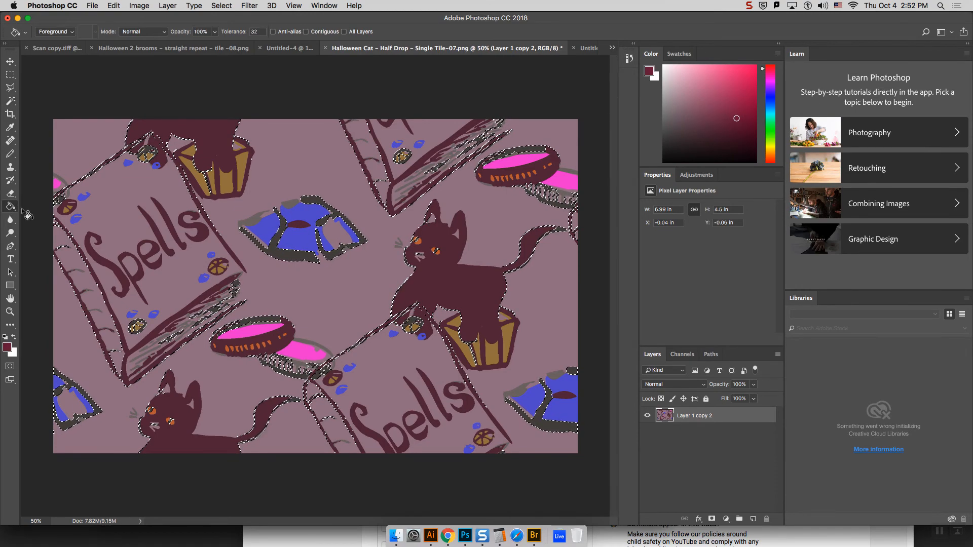
left_click(304, 259)
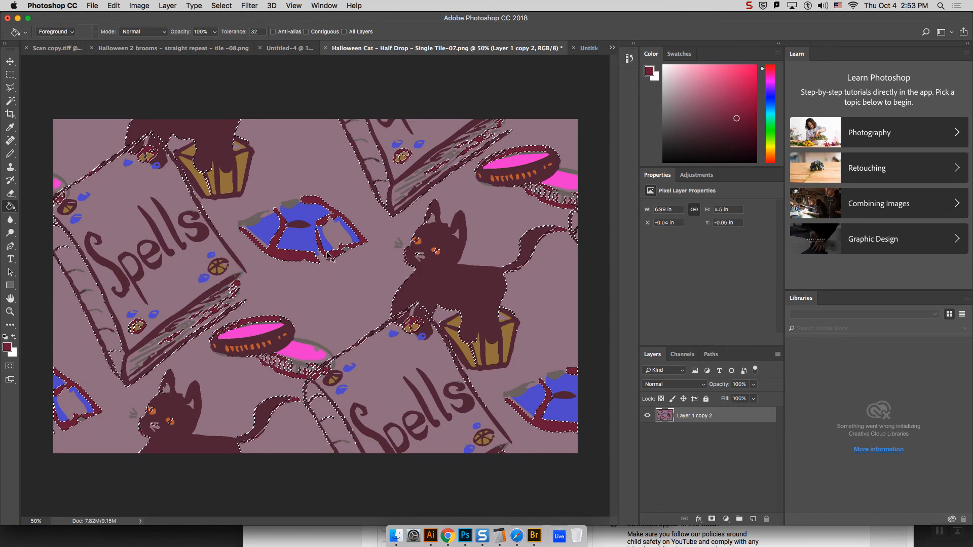
key("super+d")
Step: Select the lighter grey shading on the gems, coins and book pages, fill it with a lighter raspberry red, and deselect
left_click(9, 101)
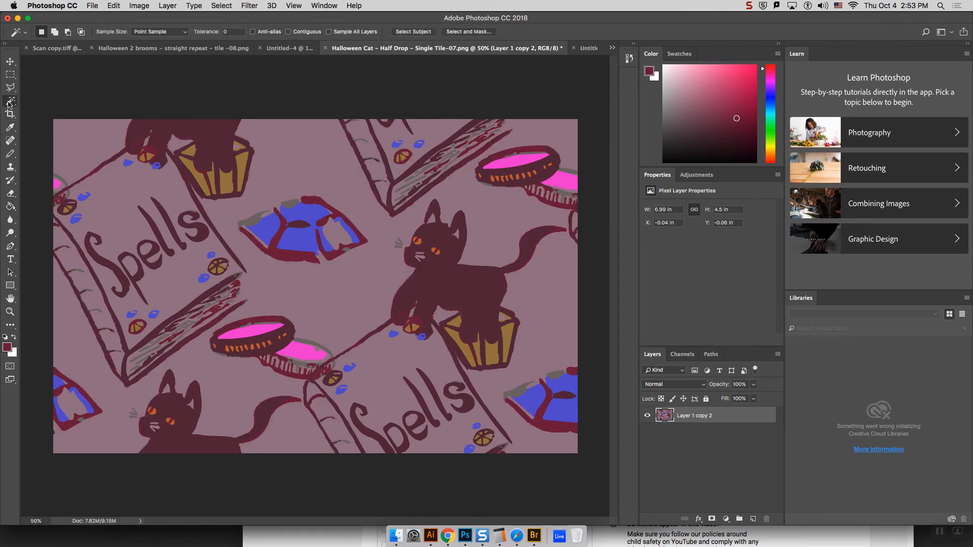
left_click(253, 222)
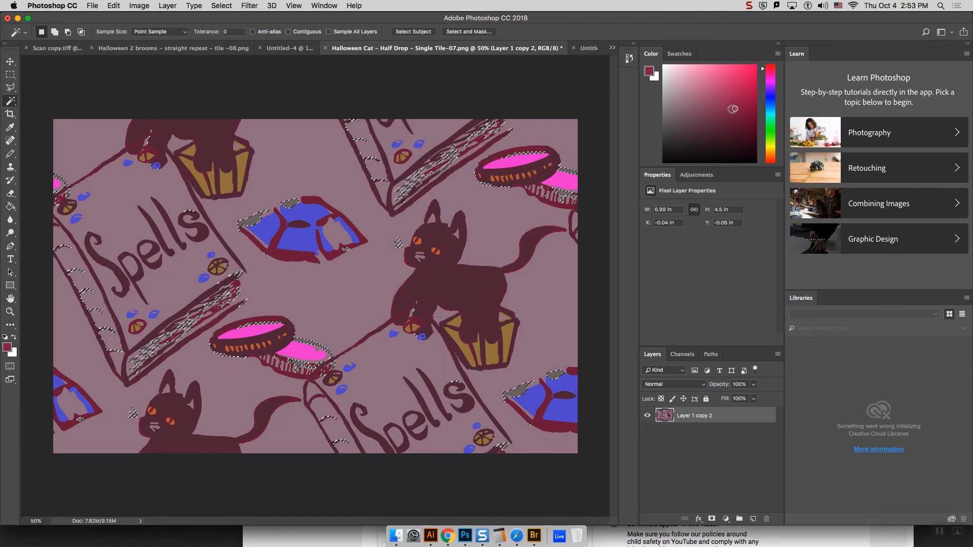
left_click(738, 105)
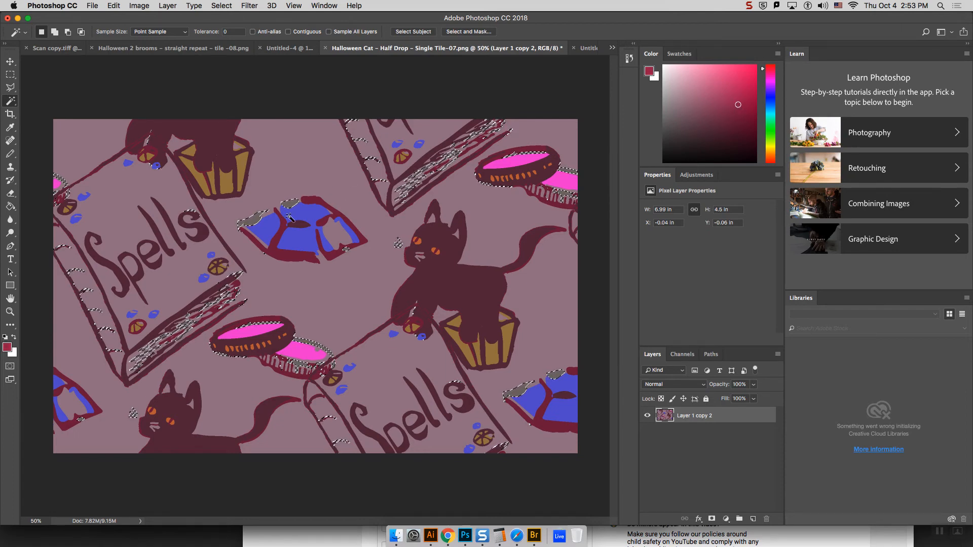
left_click(10, 206)
left_click(293, 206)
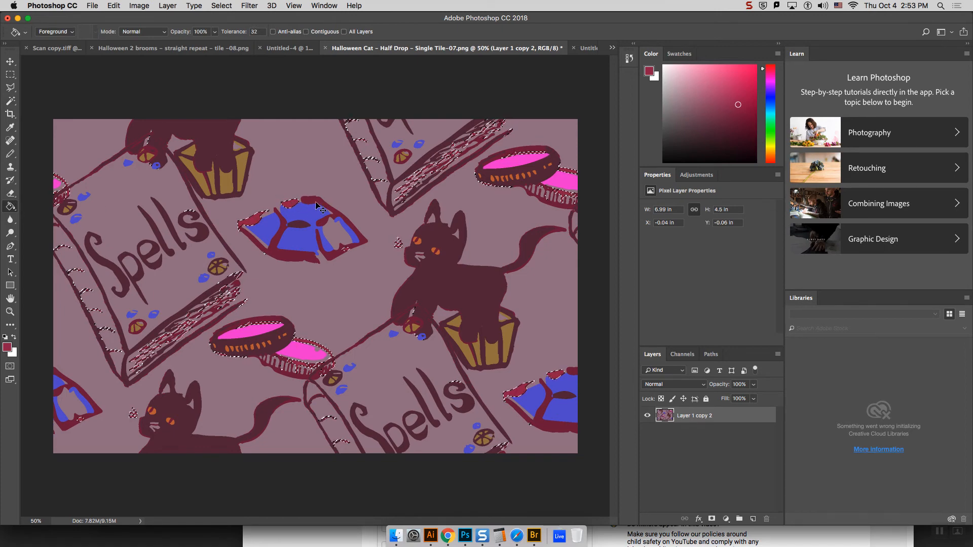
key("super+d")
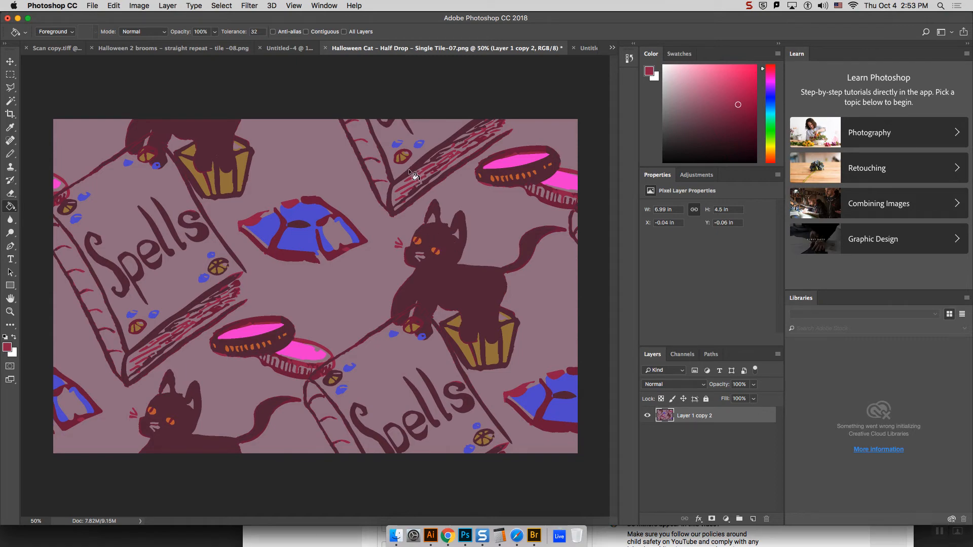
left_click(10, 102)
left_click(303, 227)
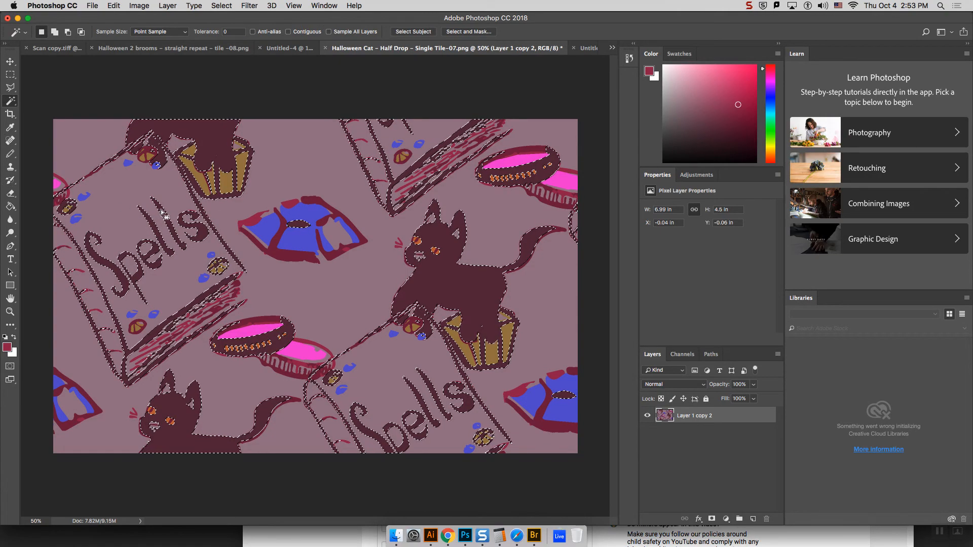
key("super+d")
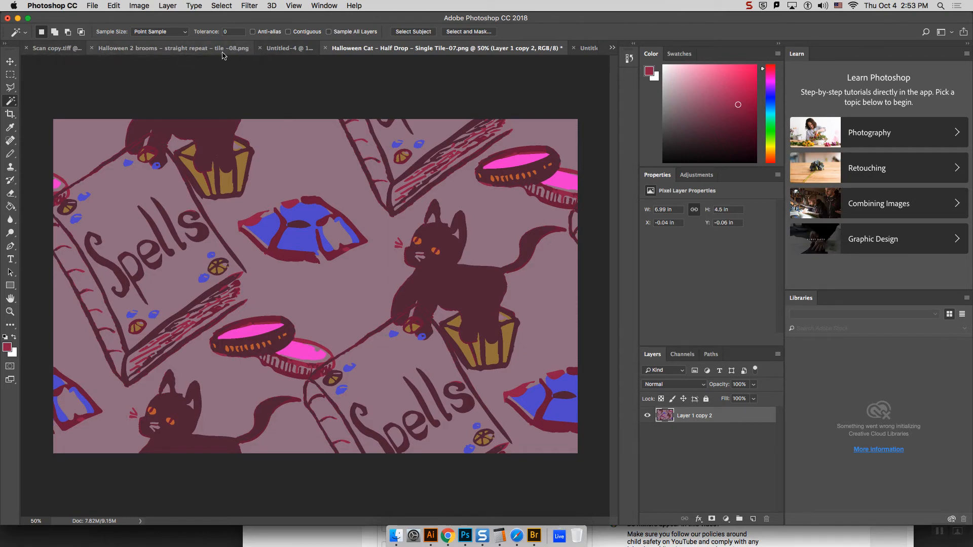
Step: Switch to Scan copy.tiff and delete its Pattern Fill 1 layer
left_click(59, 48)
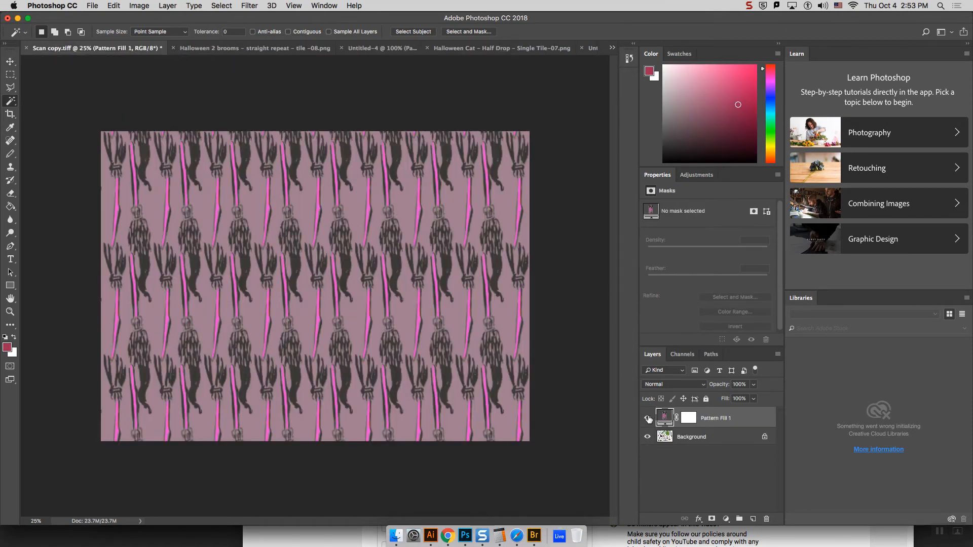
left_click_drag(708, 423, 767, 519)
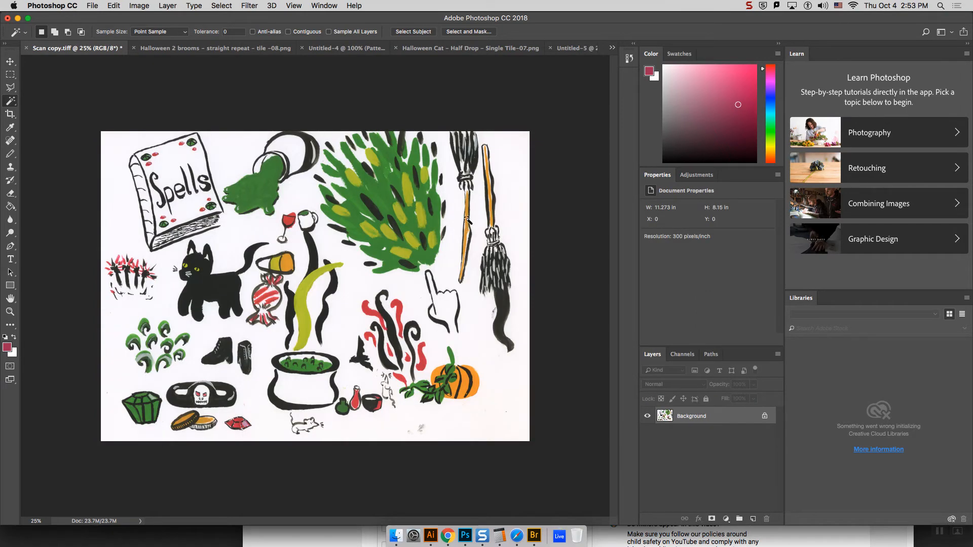
Step: Outline the green gem, the two coins and the red gem together with the Polygonal Lasso, leaving out the skull ring
left_click(10, 87)
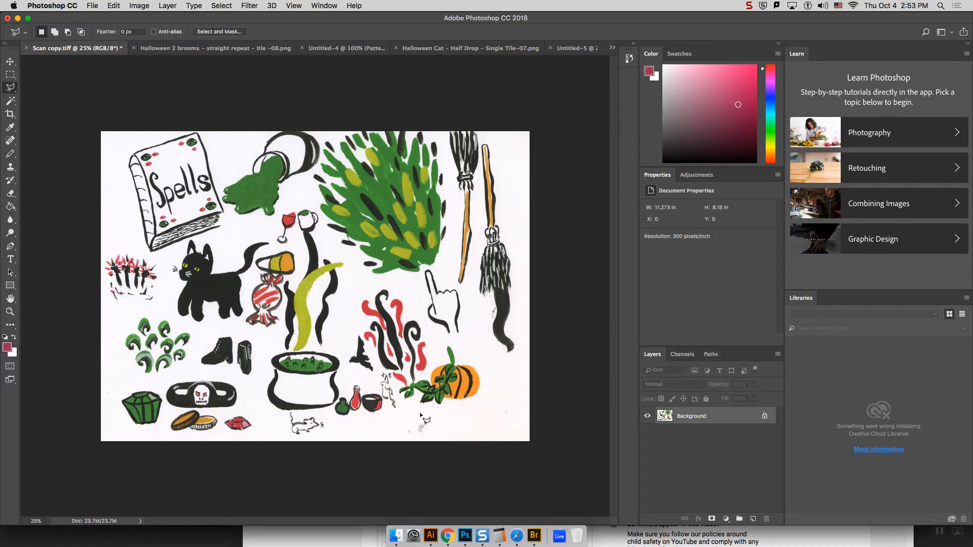
key("super+equal")
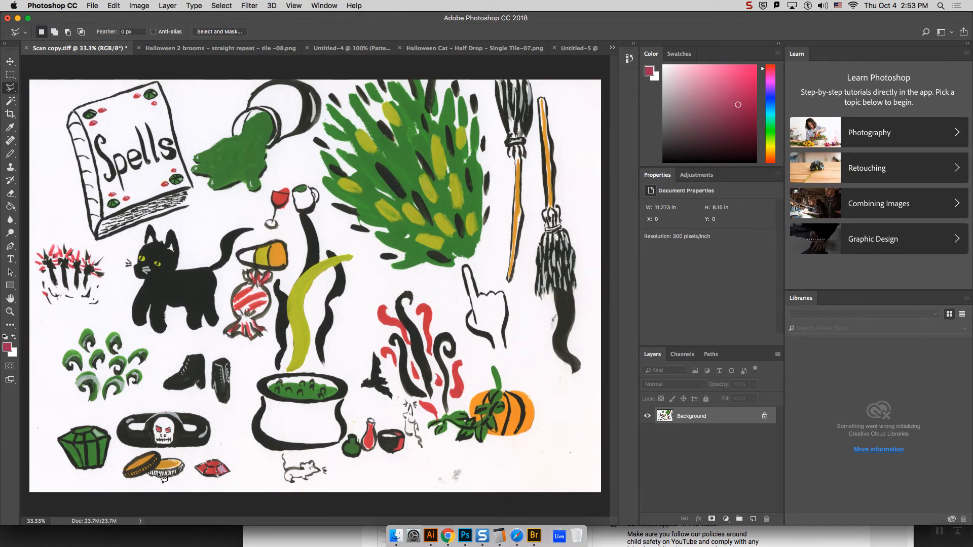
left_click(101, 479)
left_click(158, 488)
left_click(231, 485)
left_click(238, 463)
left_click(222, 450)
left_click(185, 455)
left_click(148, 449)
left_click(124, 453)
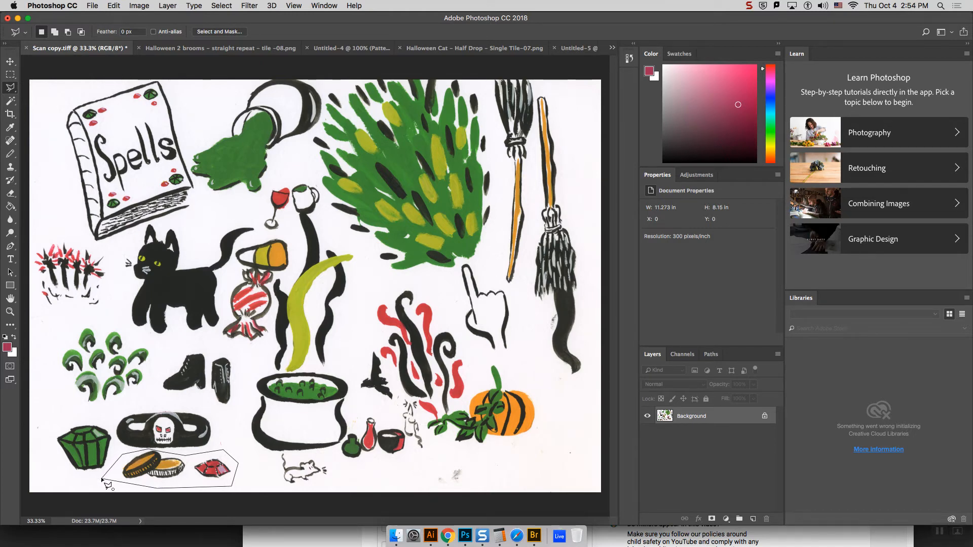
left_click(108, 410)
left_click(52, 418)
left_click(48, 466)
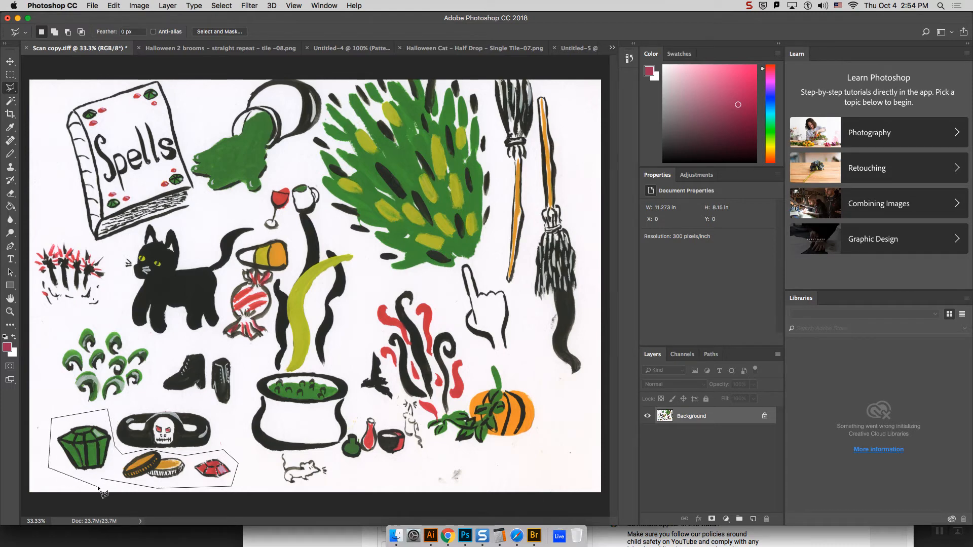
left_click(101, 479)
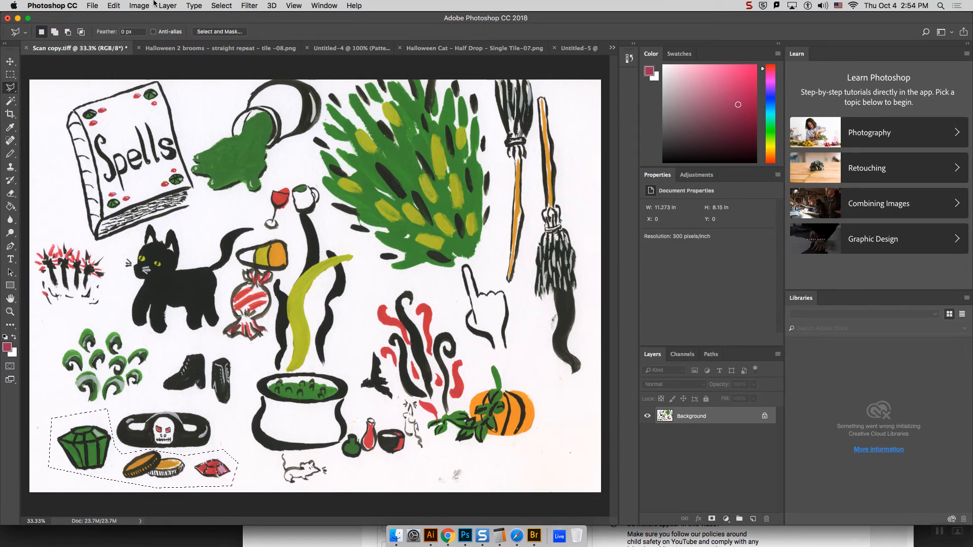
Step: Create a new document from the Clipboard preset, 1124 x 471 px at 300 ppi, and paste the copied gems and coins into it
left_click(84, 6)
left_click(101, 16)
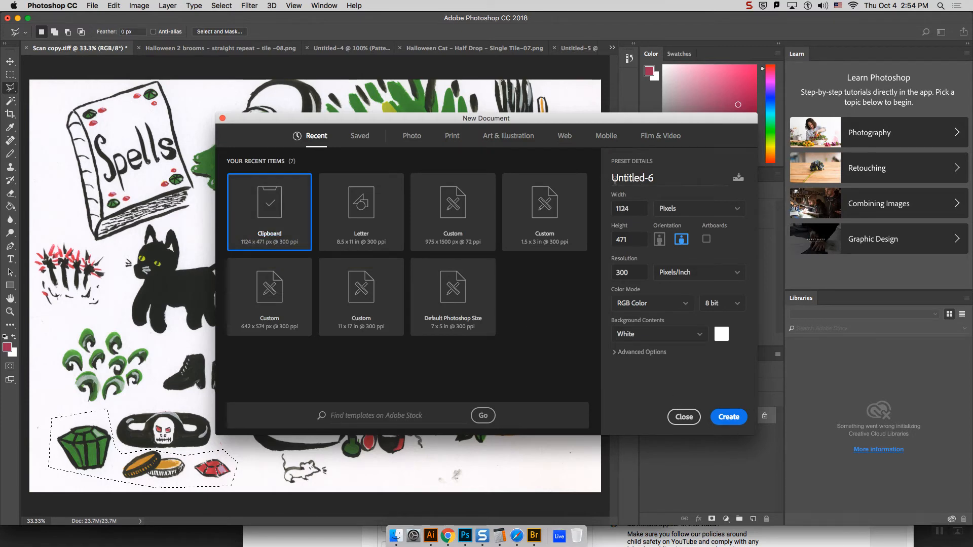
left_click(727, 426)
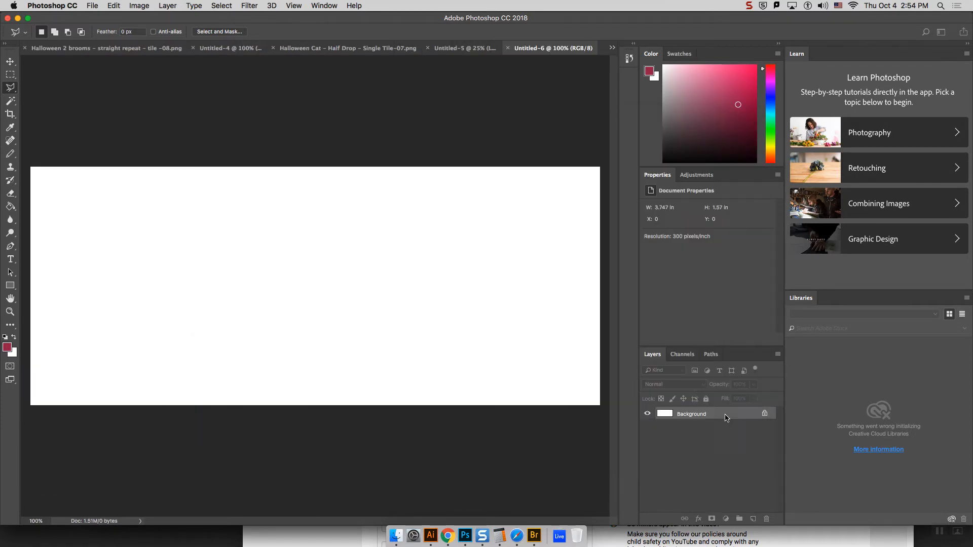
key("super+v")
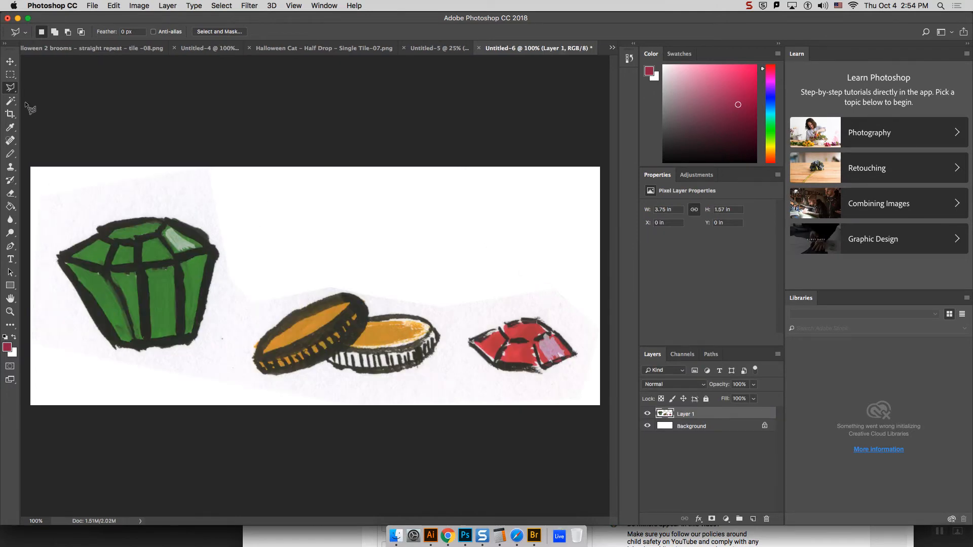
Step: Remove the off-white paper background around the gems and coins on Layer 1, using the Magic Wand with a tolerance of 50, and deselect
left_click(11, 101)
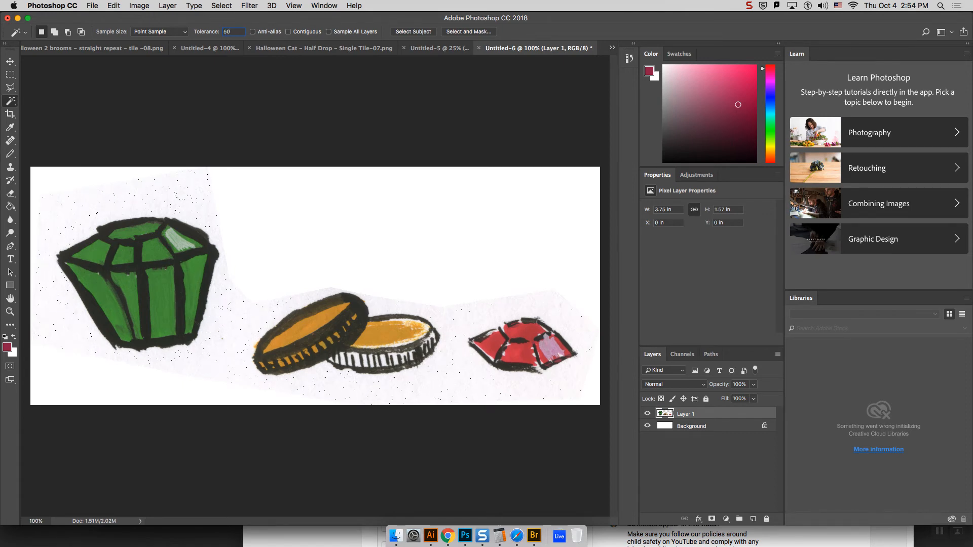
left_click(196, 210)
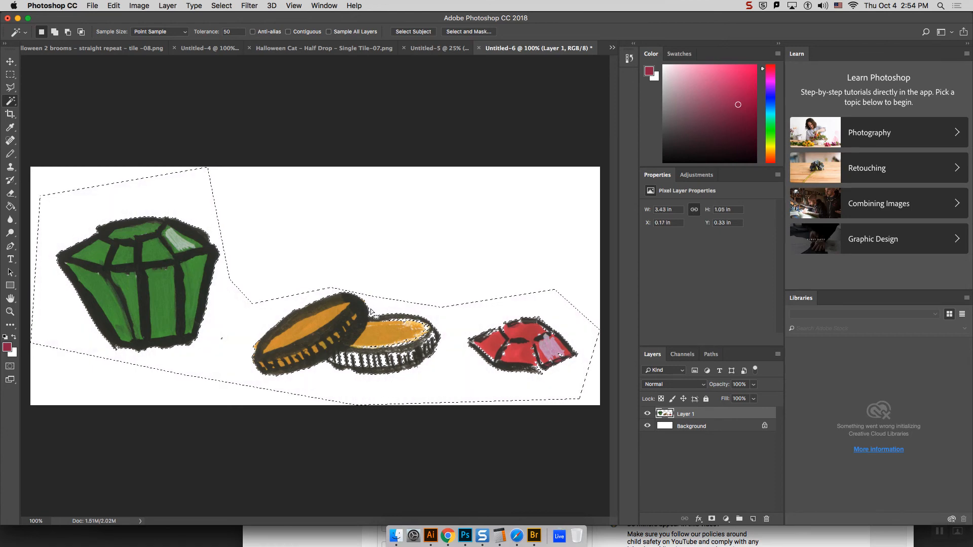
key("Delete")
key("cmd+d")
Step: Select the dark outlines of the gems and coins with the Magic Wand, adding the brownish and lighter outline areas of both coins
left_click(213, 255)
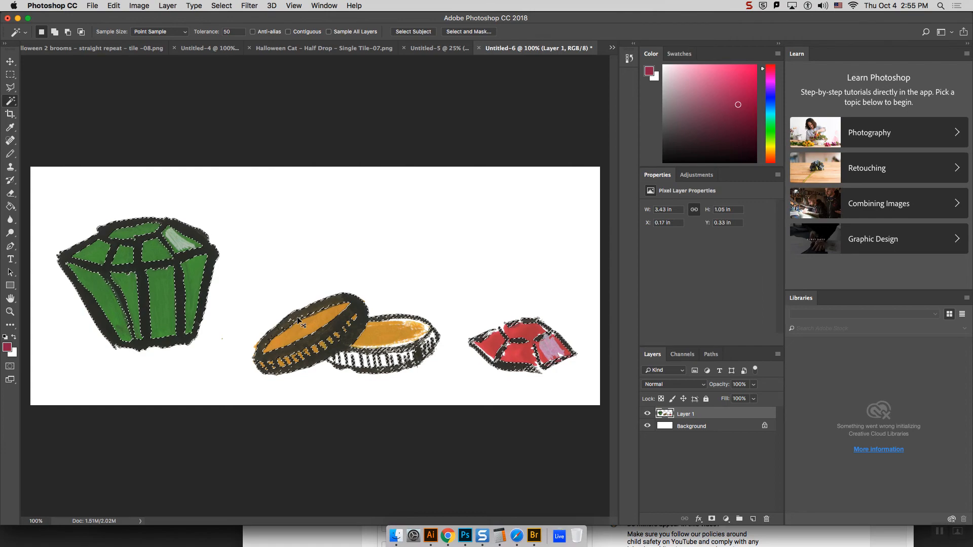
key("super+equal")
key("super+equal")
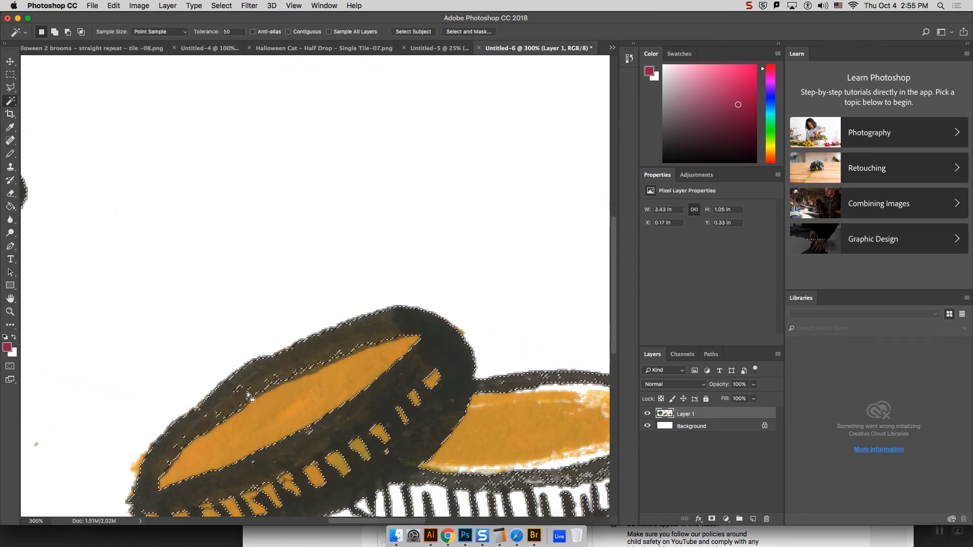
key("shift")
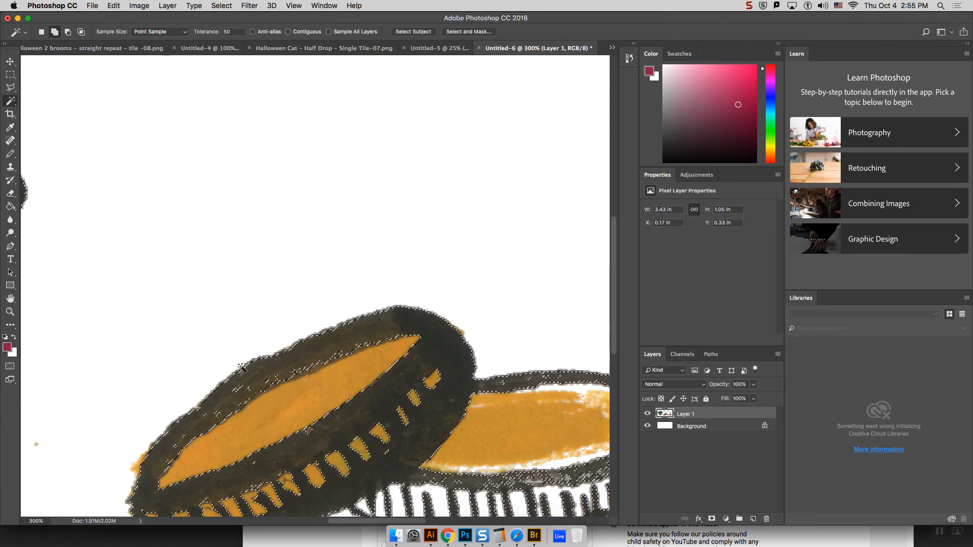
left_click(238, 389, "shift")
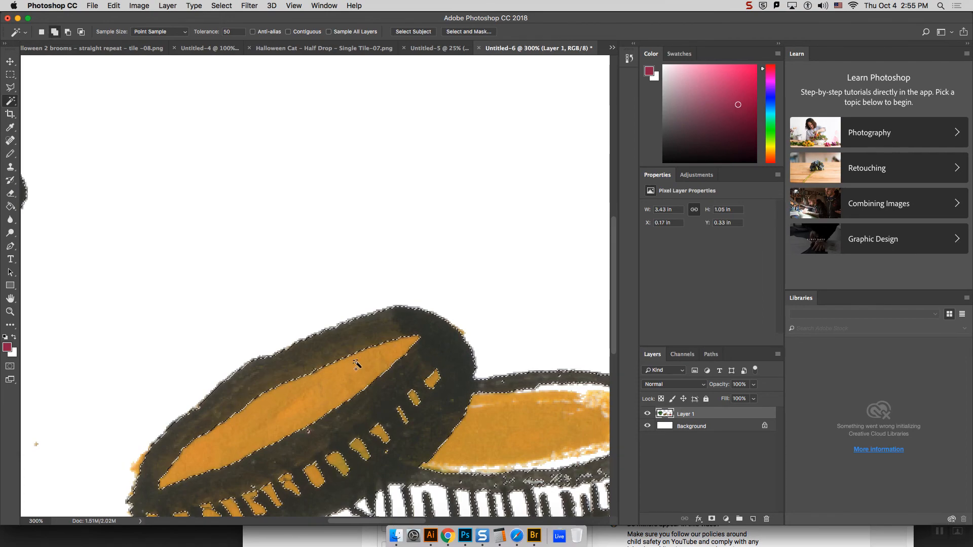
key("super+minus")
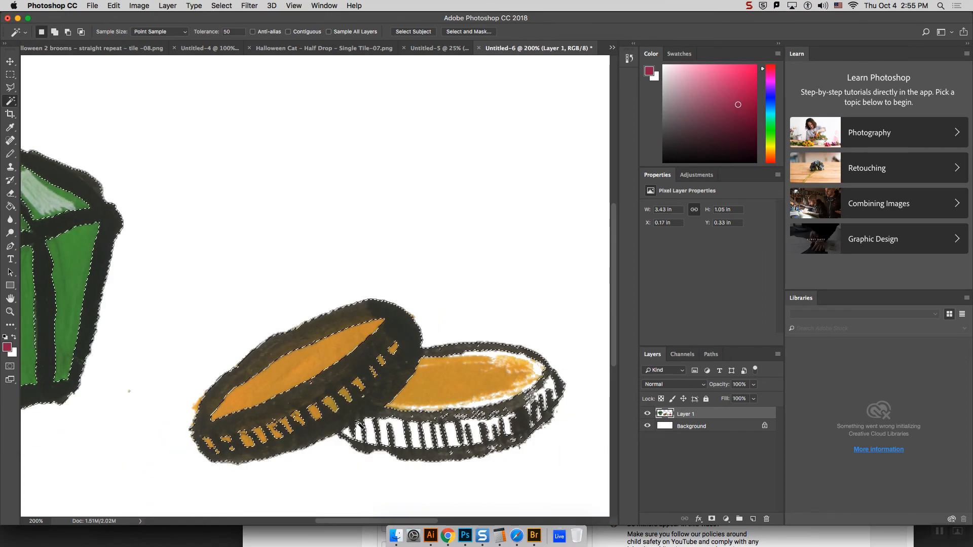
left_click(476, 413, "shift")
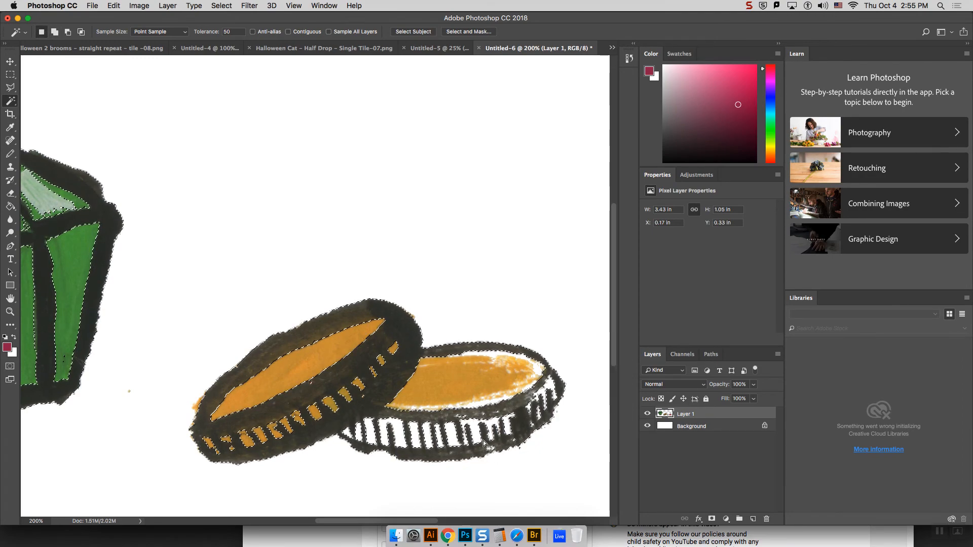
key("super+minus")
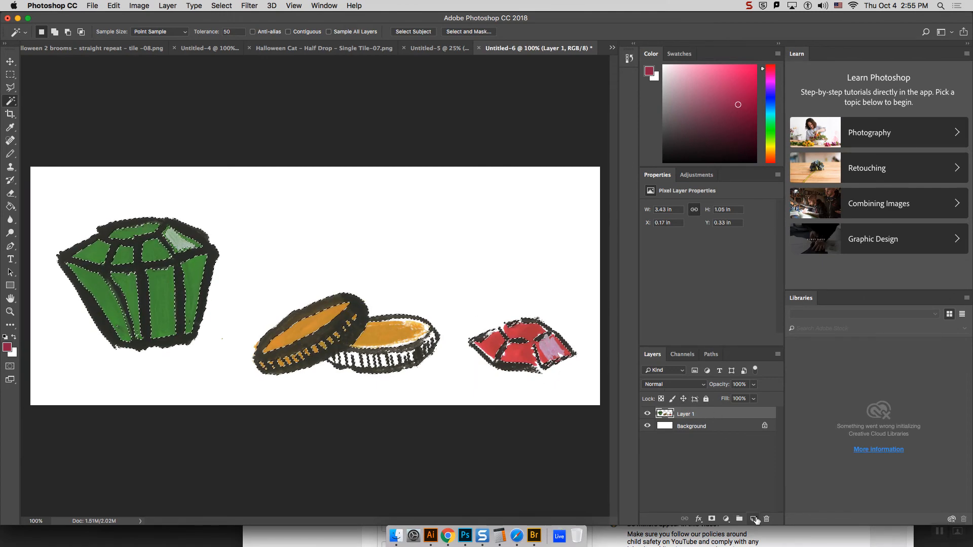
Step: Add a new layer, fill the selected outlines on it with the near-black sampled from the green gem's outline, and deselect
left_click(754, 519)
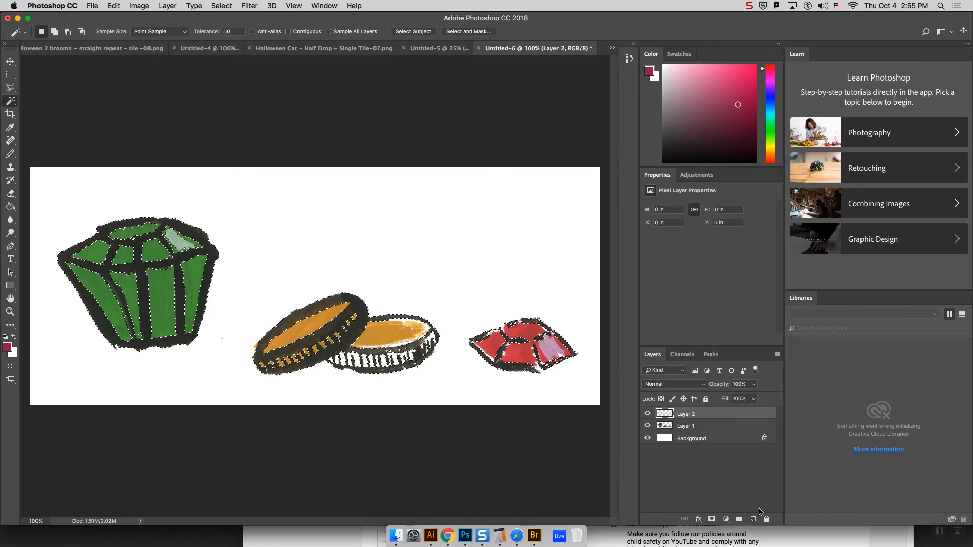
left_click(10, 207)
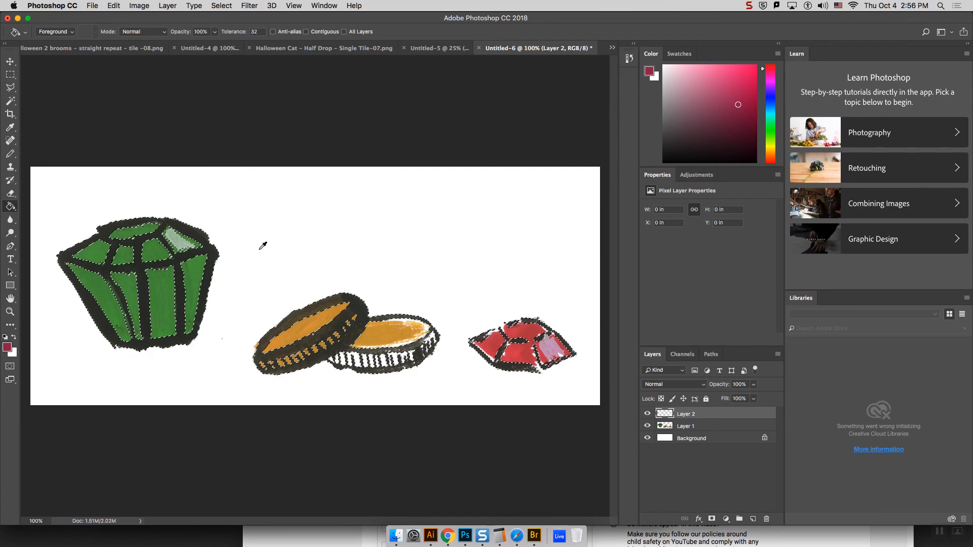
left_click(333, 301, "alt")
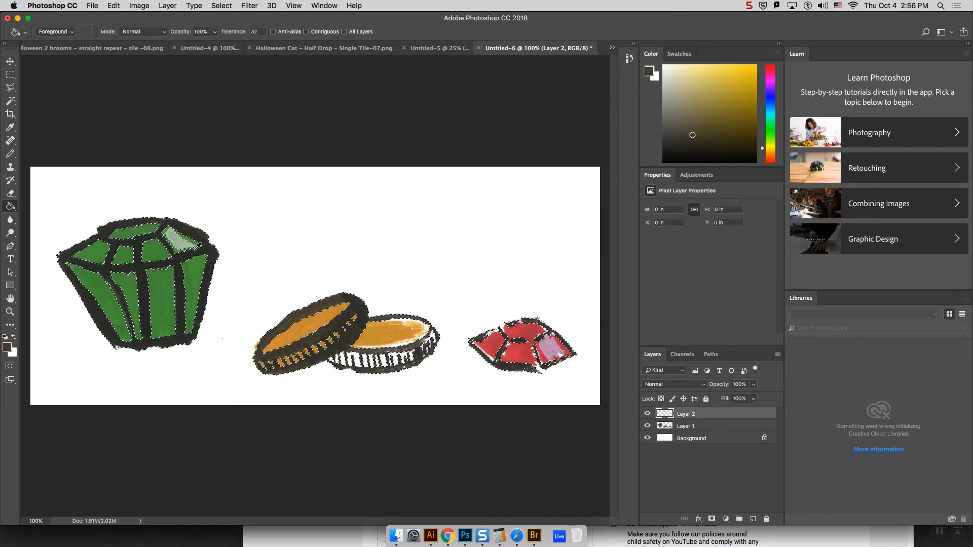
left_click(199, 246, "alt")
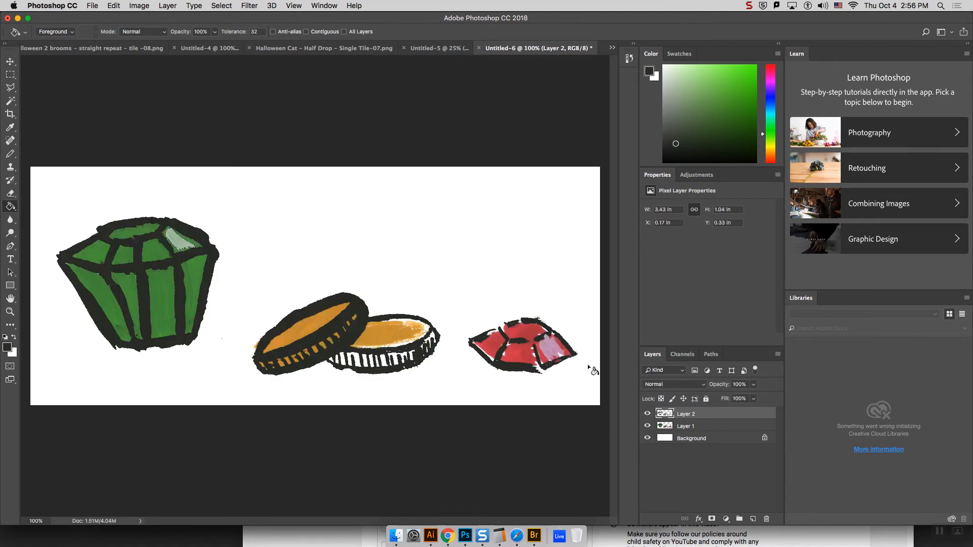
Step: Select the empty area around the outlines on Layer 2, fill it with green sampled from the gem, and deselect
left_click(10, 103)
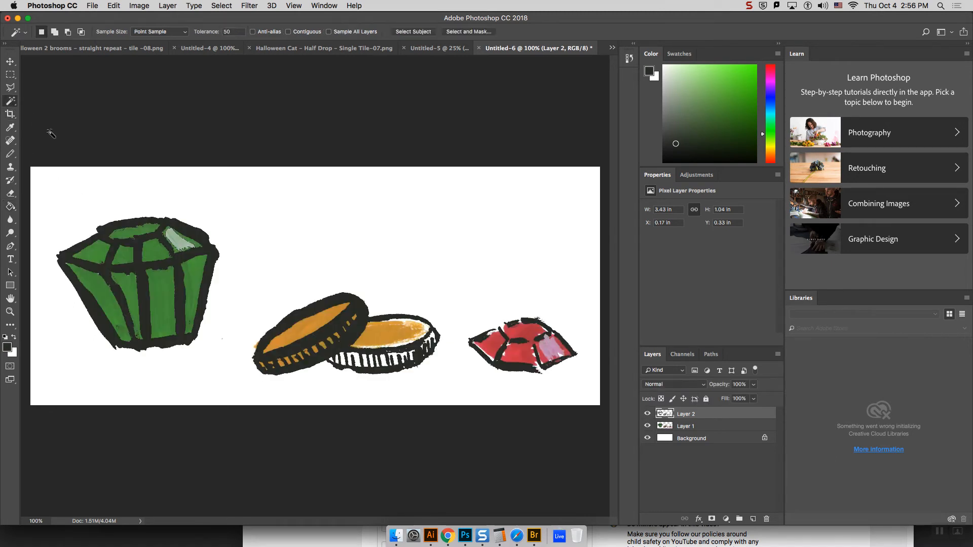
left_click(166, 301)
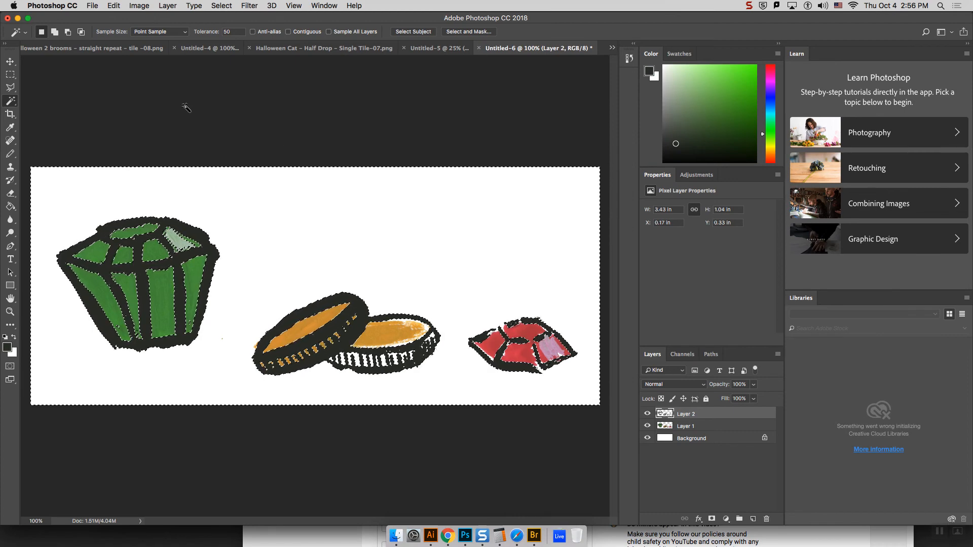
left_click(11, 207)
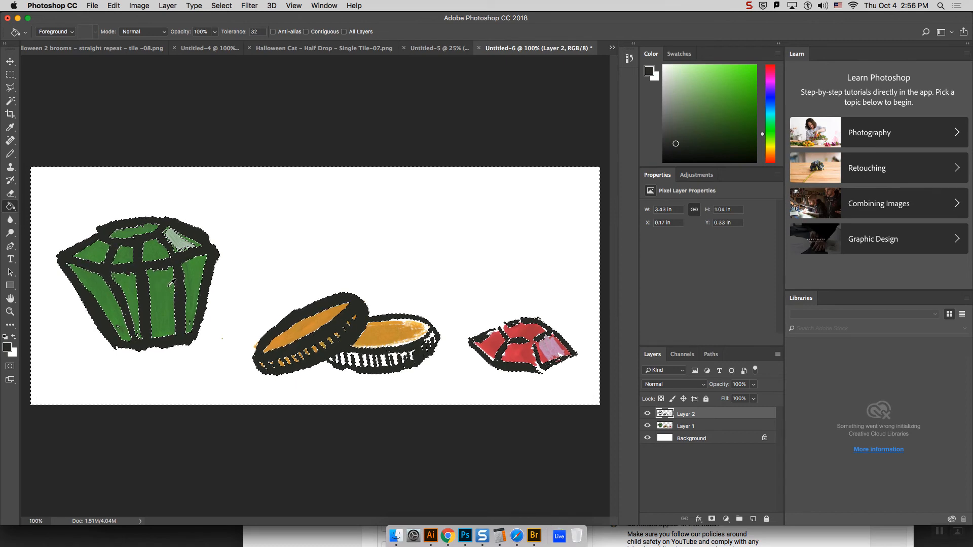
left_click(155, 316, "alt")
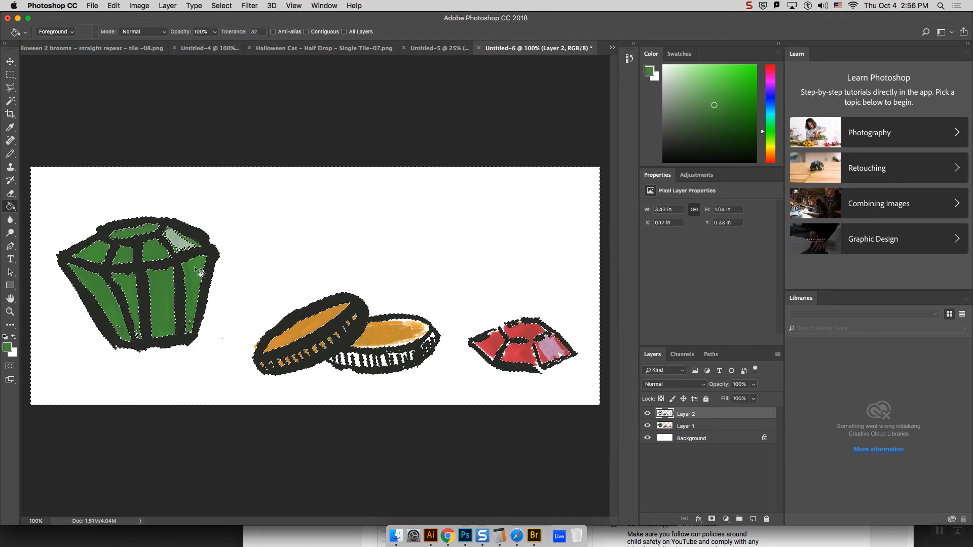
left_click(173, 292)
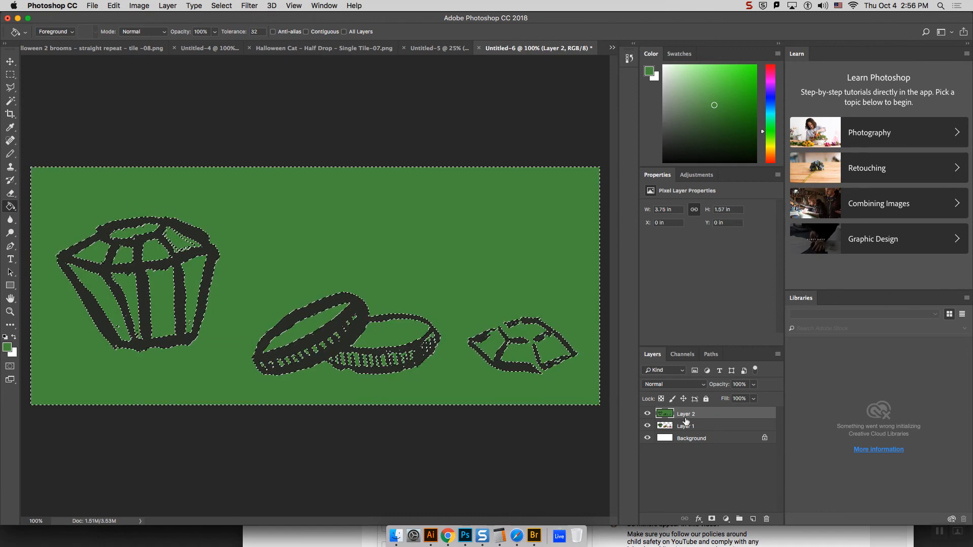
key("super+d")
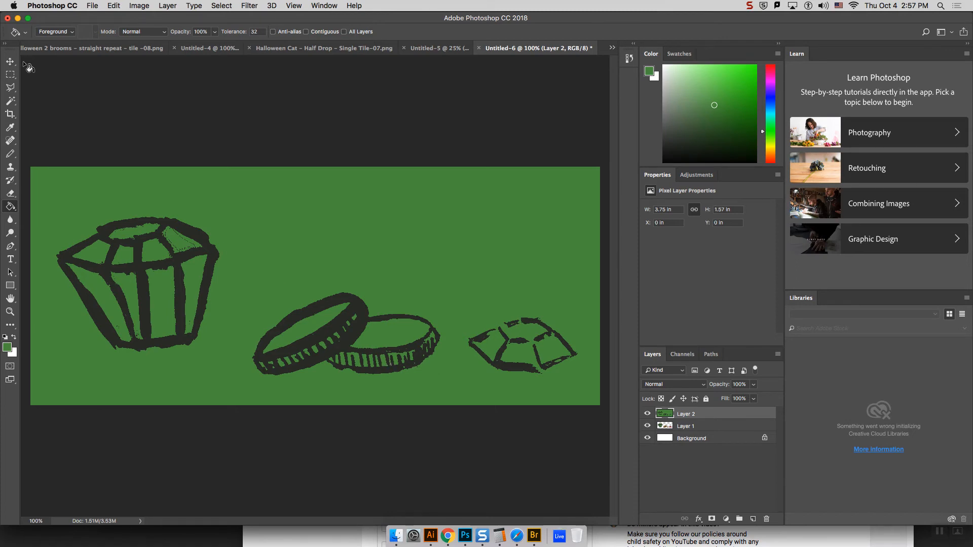
Step: Undo the green fill on Layer 2, fill the same selection with the green again, and deselect
key("super+a")
key("super+c")
key("super+alt+z")
key("super+alt+z")
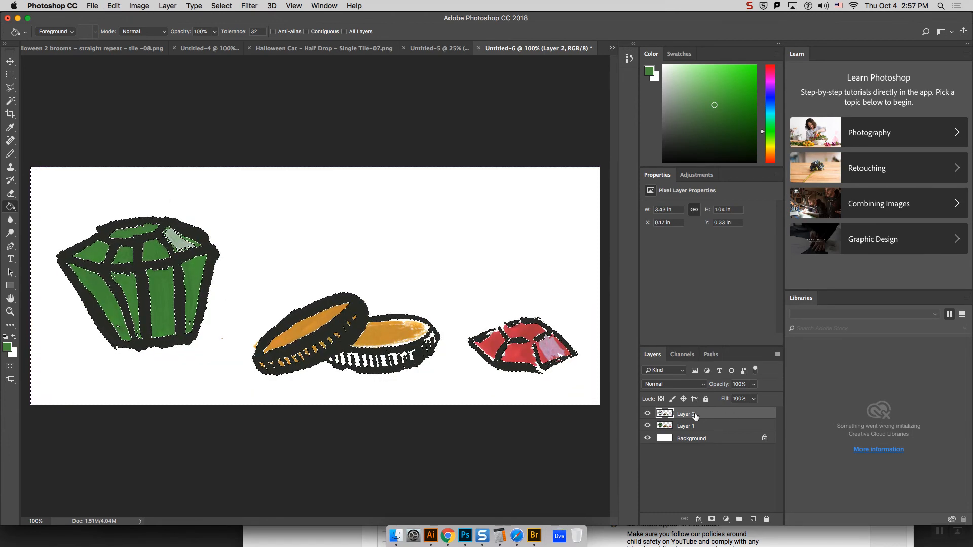
left_click(165, 290)
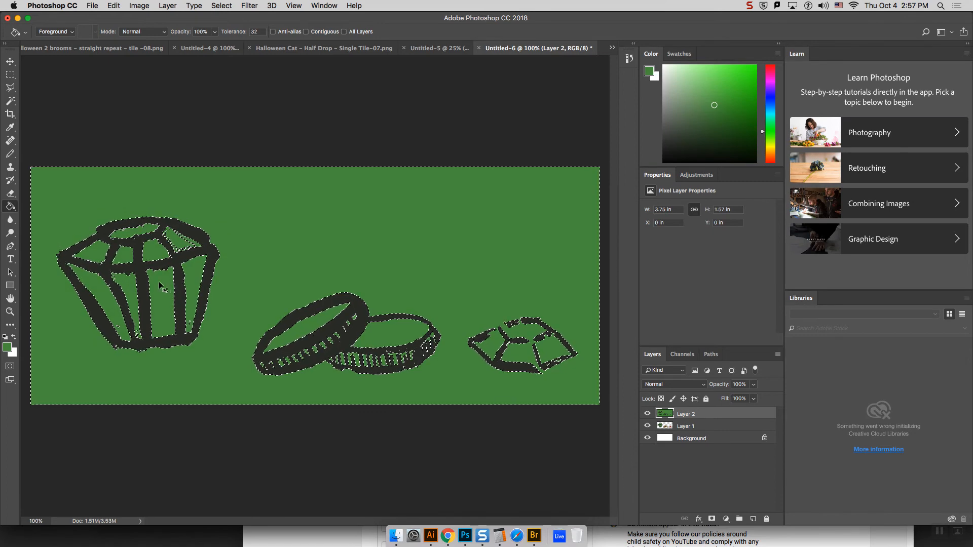
key("super+d")
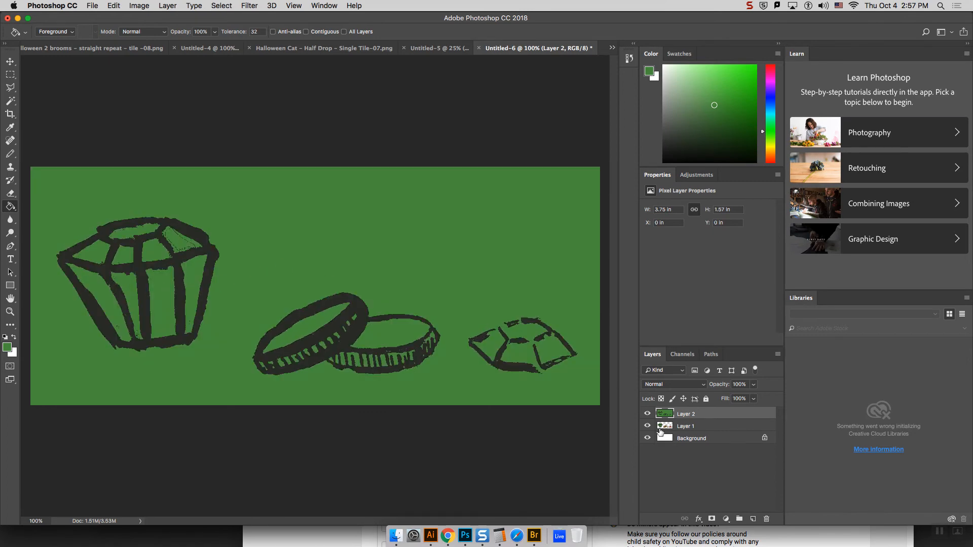
Step: Hide Layer 2 and select the gem's green facets on Layer 1 with the Magic Wand
left_click(648, 414)
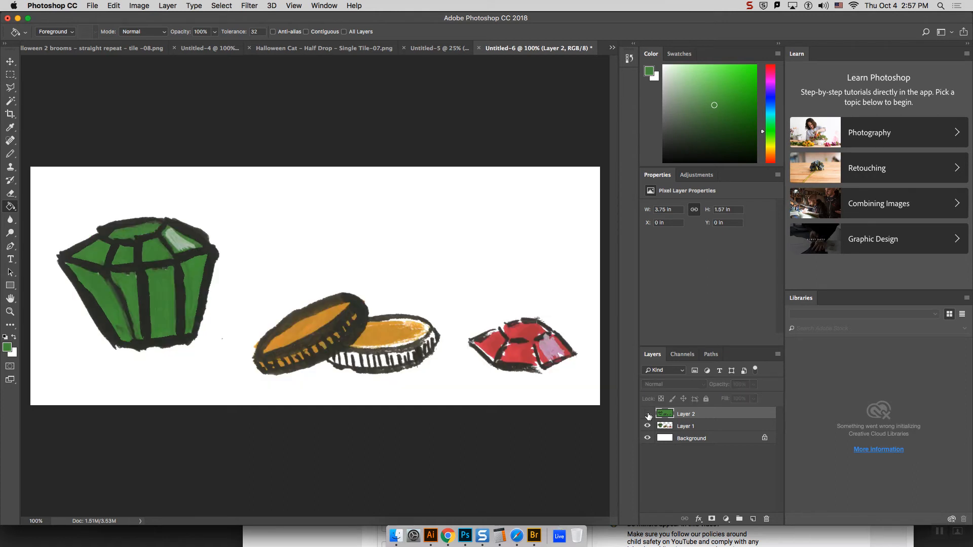
left_click(682, 427)
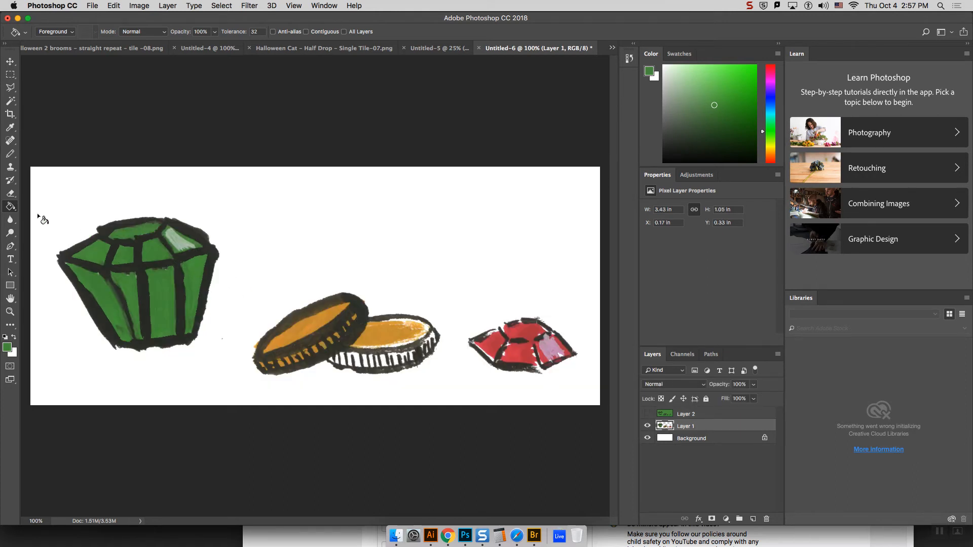
left_click(10, 103)
left_click(160, 294)
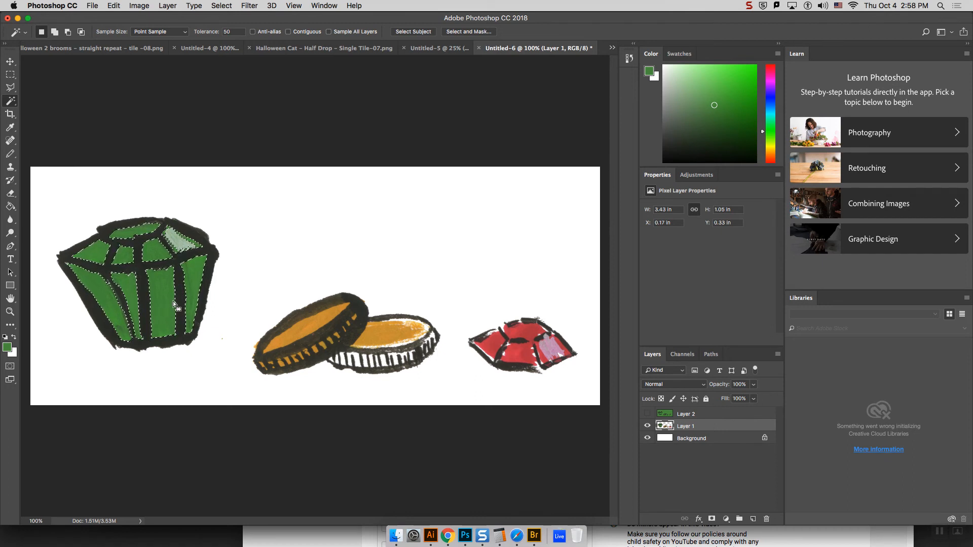
Step: Show Layer 2, delete its green Paint Bucket fill from the history, and deselect
left_click(648, 415)
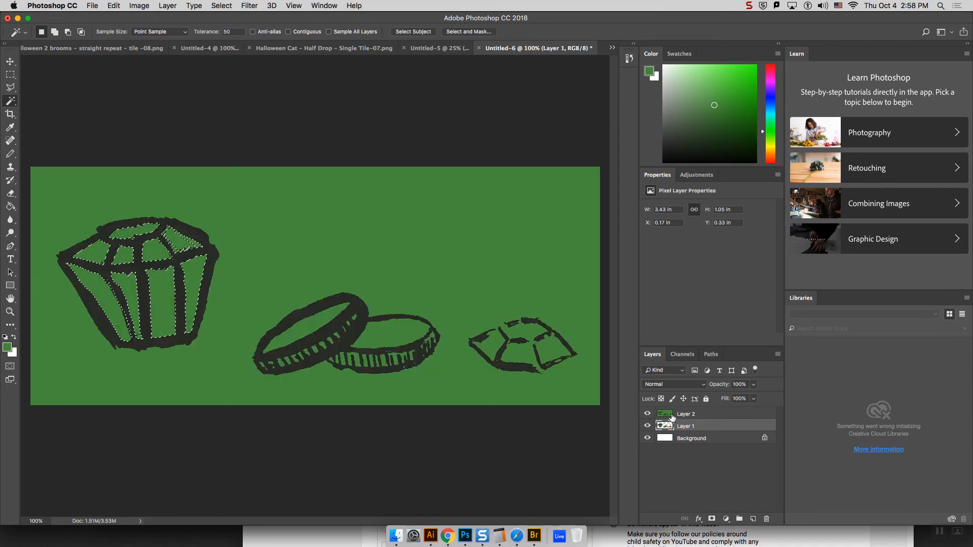
left_click(677, 414)
left_click(629, 56)
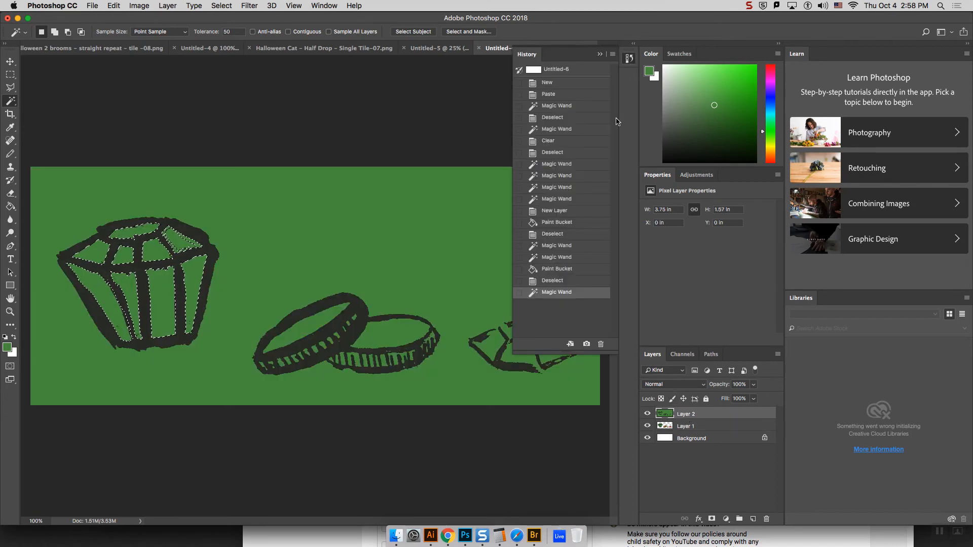
left_click(561, 270)
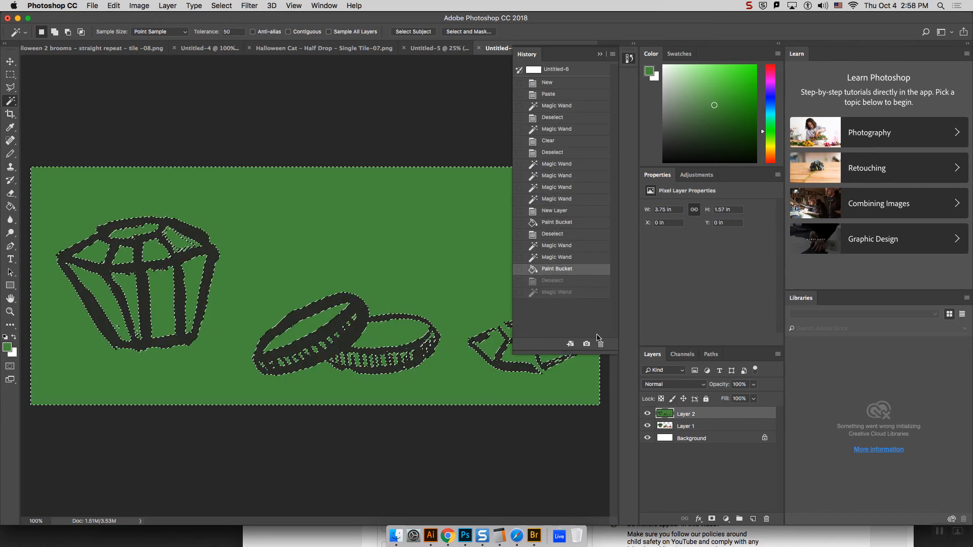
left_click(601, 344)
left_click(562, 184)
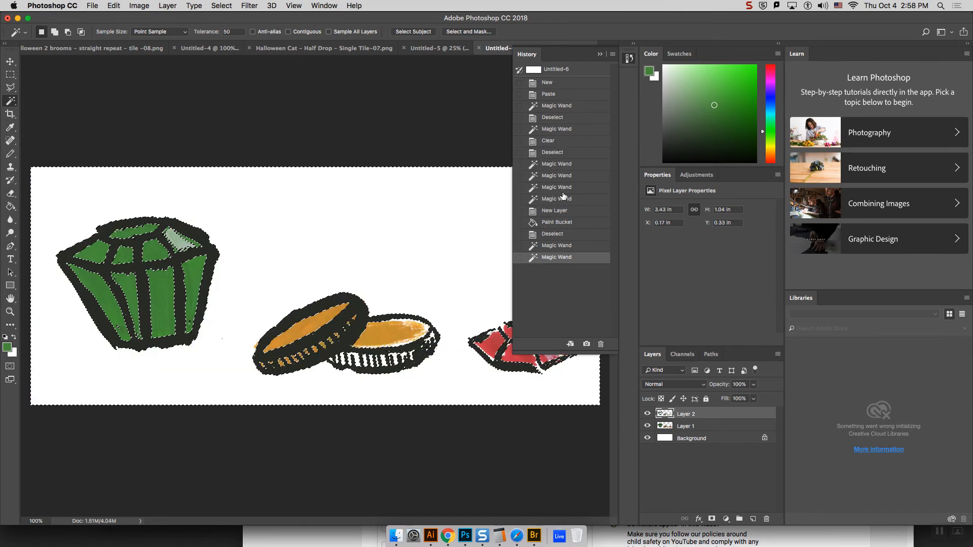
left_click(630, 58)
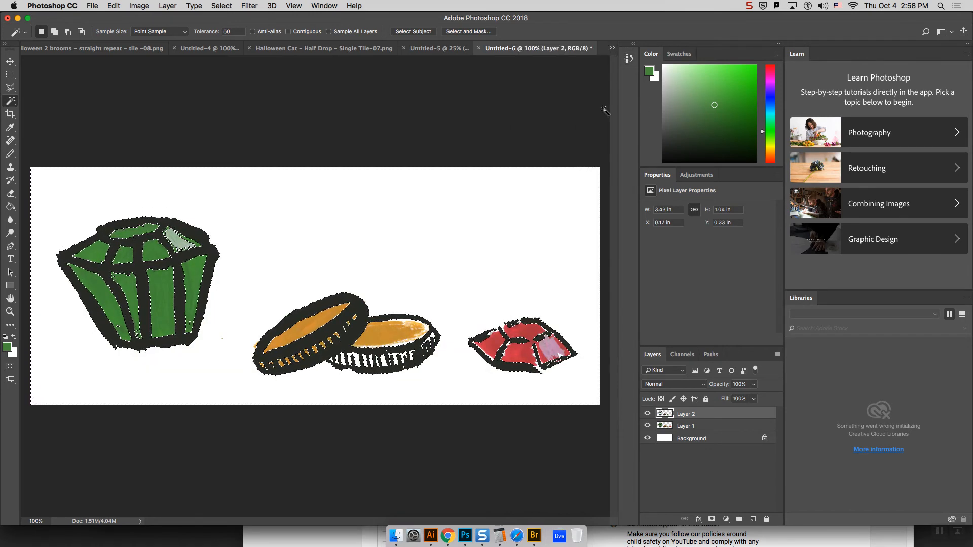
key("super+d")
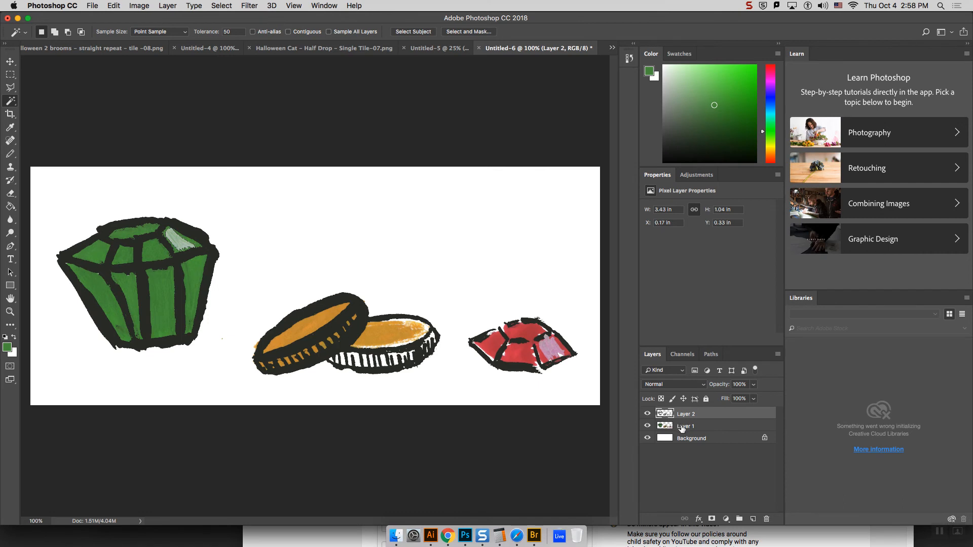
Step: Select the gem's green facets on Layer 1 with the Magic Wand and switch to the Paint Bucket
left_click(683, 428)
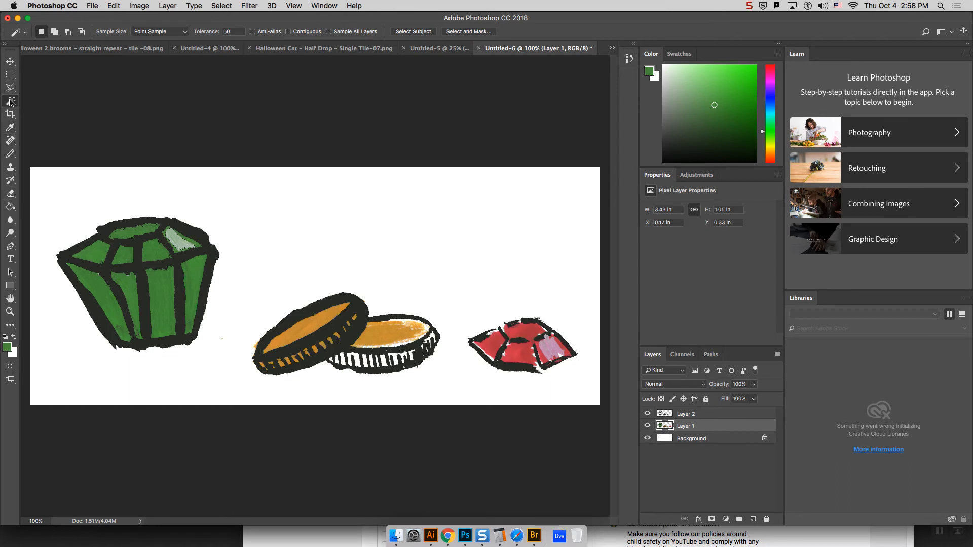
left_click(105, 303)
left_click(10, 207)
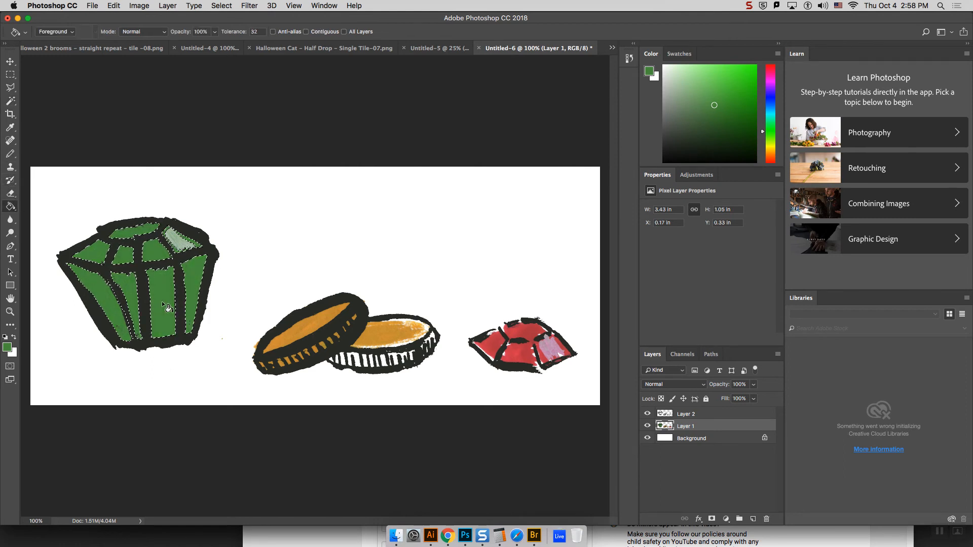
key("ctrl+d")
key("ctrl+shift+d")
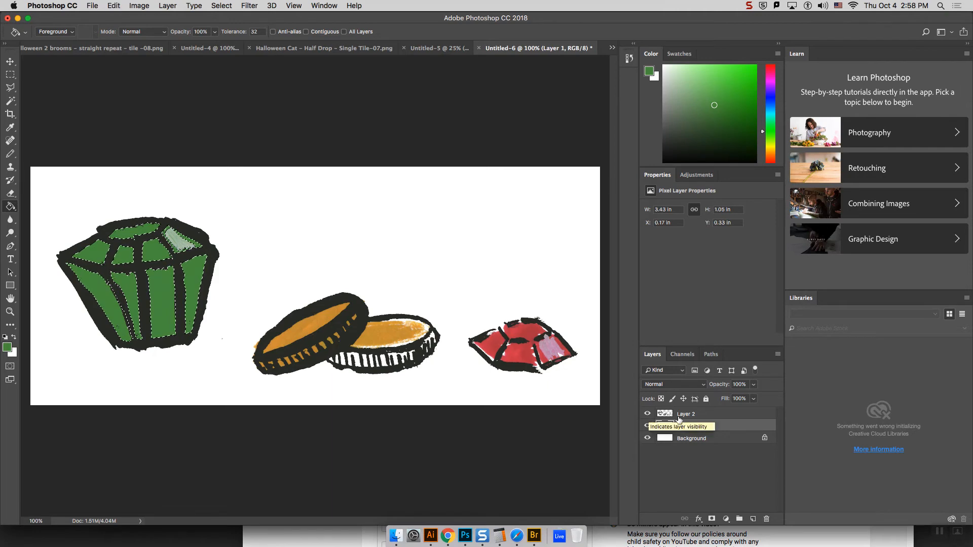
left_click(630, 60)
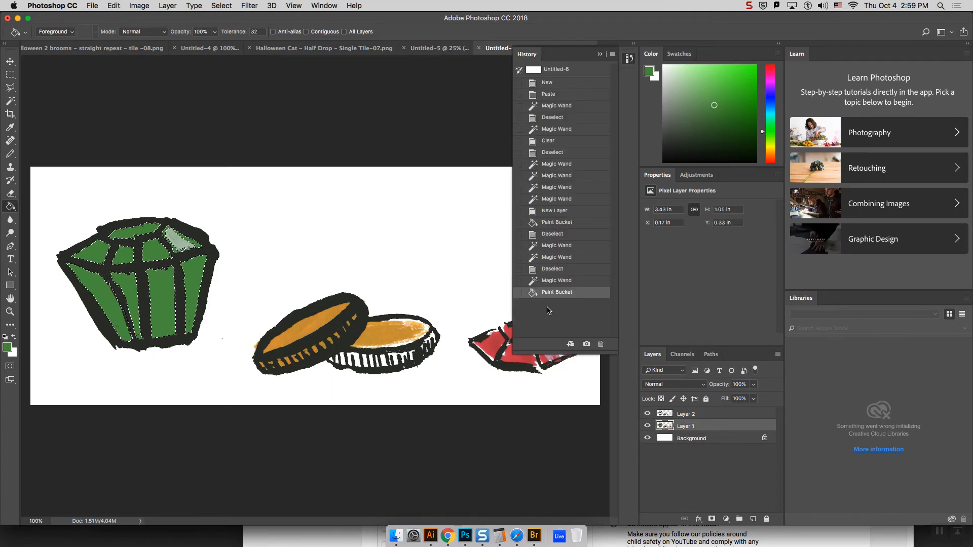
left_click(601, 344)
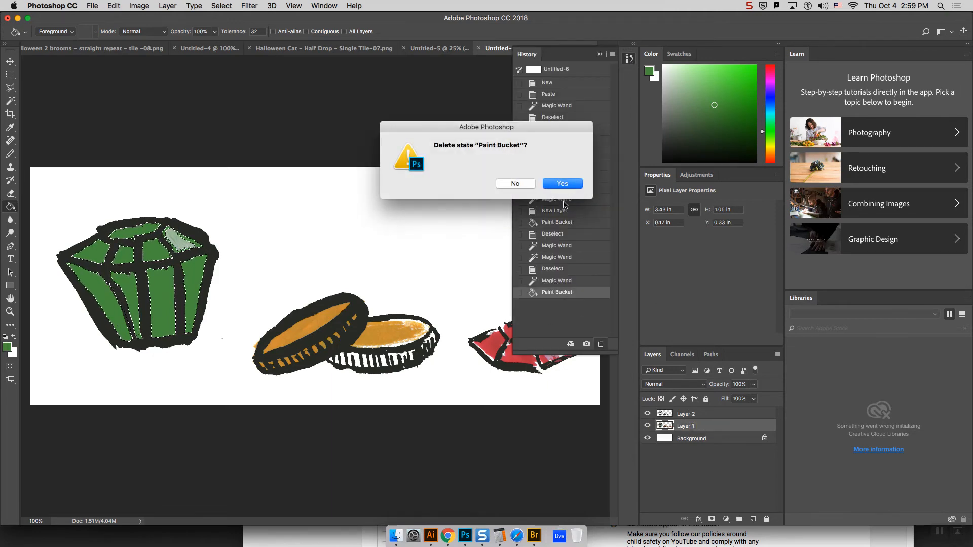
left_click(562, 186)
Step: Fill the selected gem facets with the sampled green on Layer 2 and deselect
left_click(693, 416)
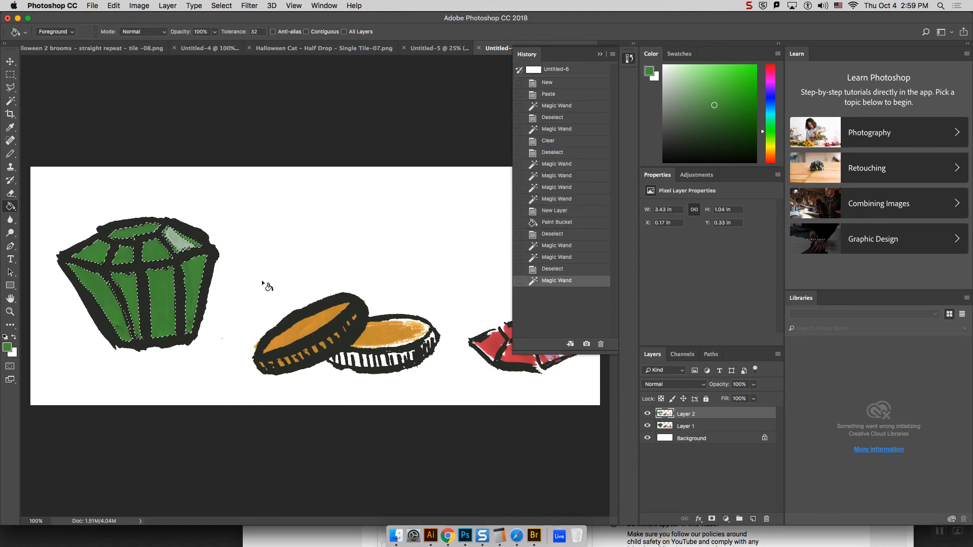
left_click(164, 294)
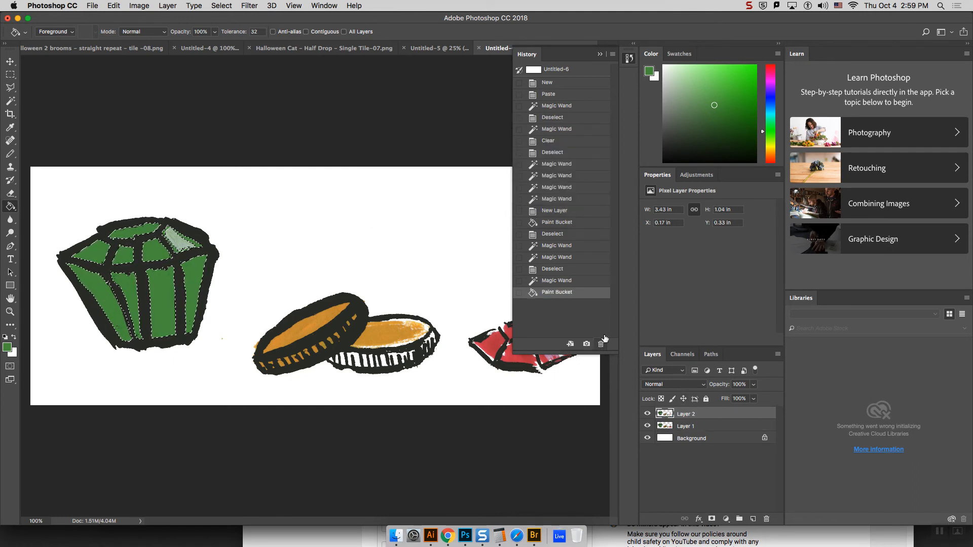
key("d")
key("super+d")
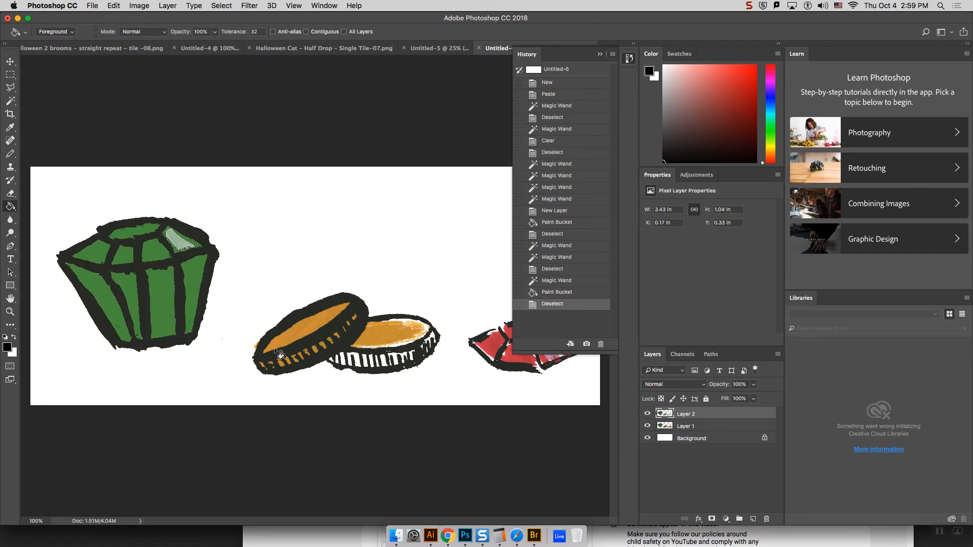
Step: Check the green fill with Layer 1 hidden, show the layer again, and sample the orange from the front coin's face
left_click(648, 426)
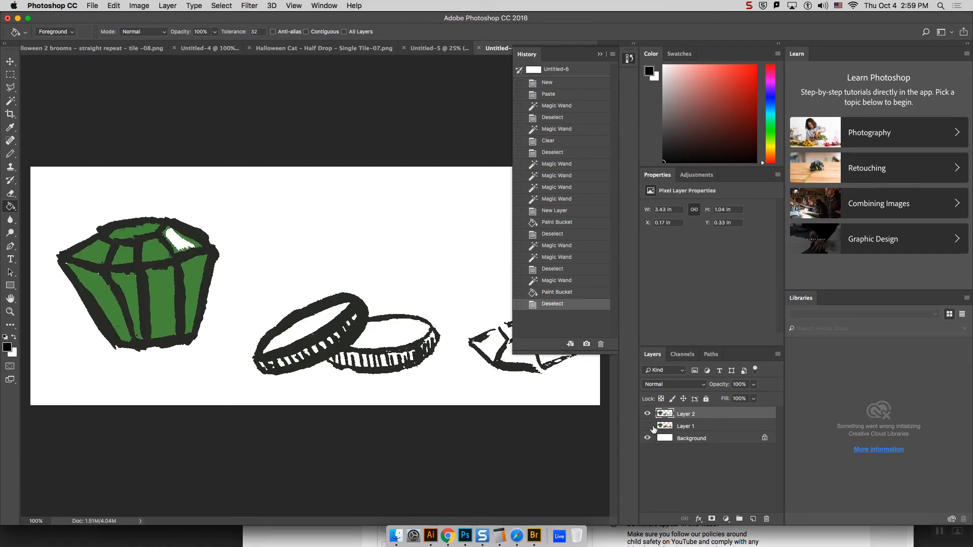
left_click(647, 427)
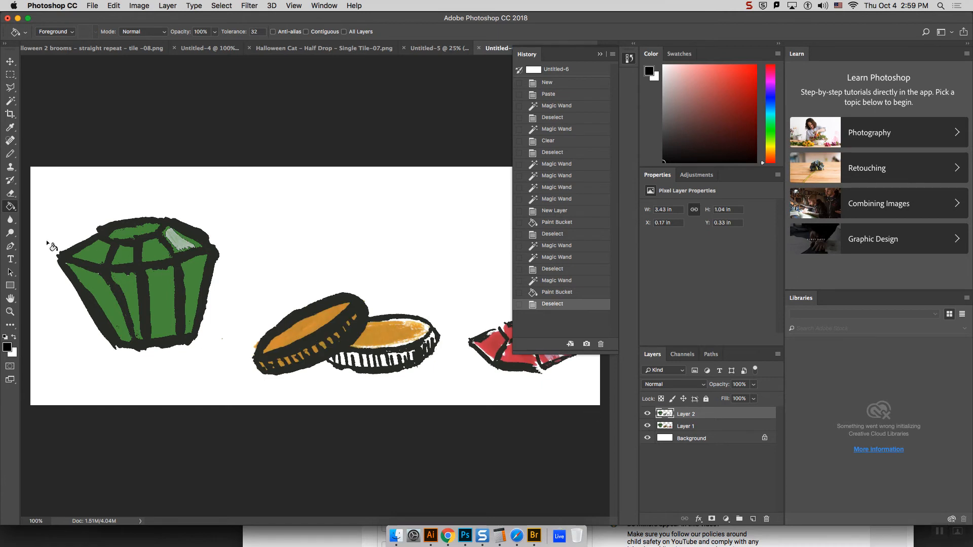
left_click(314, 328, "alt")
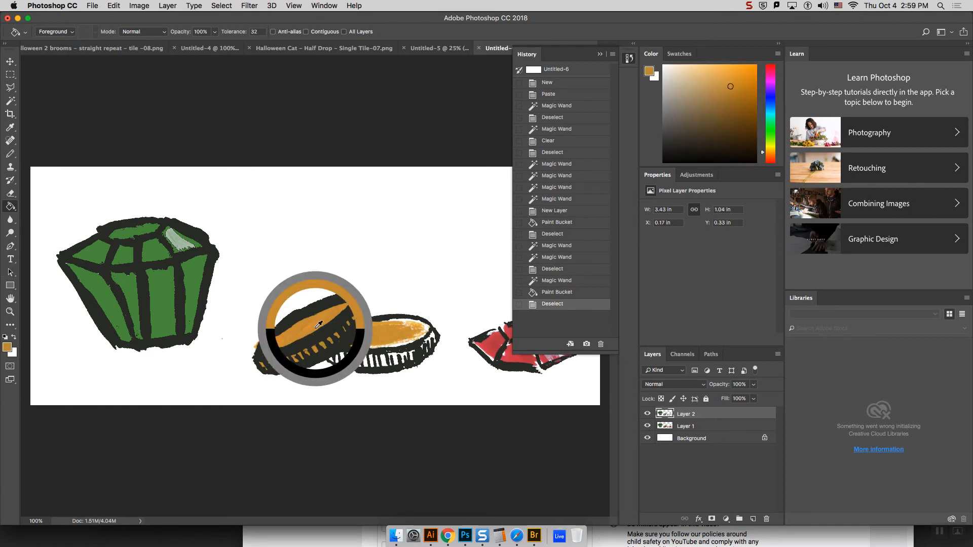
left_click(648, 427)
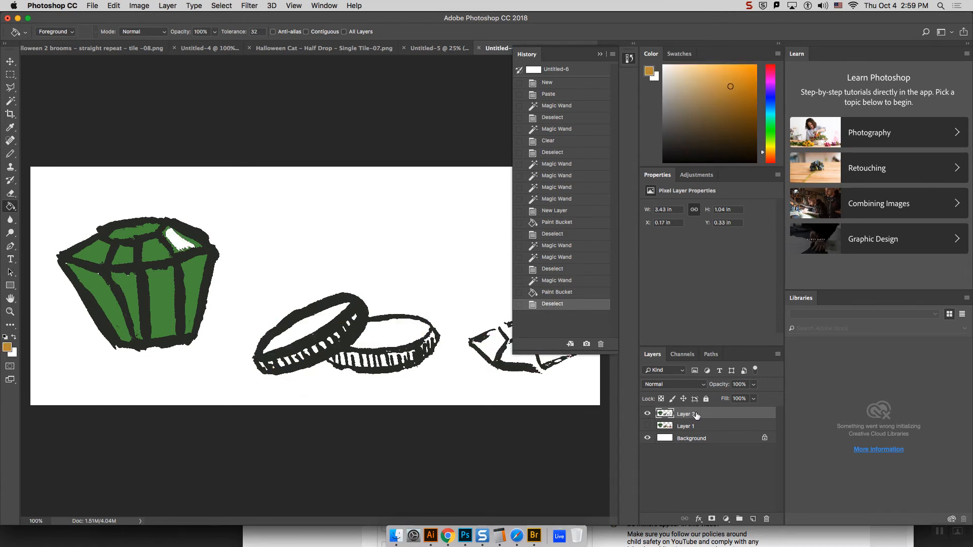
left_click(303, 330)
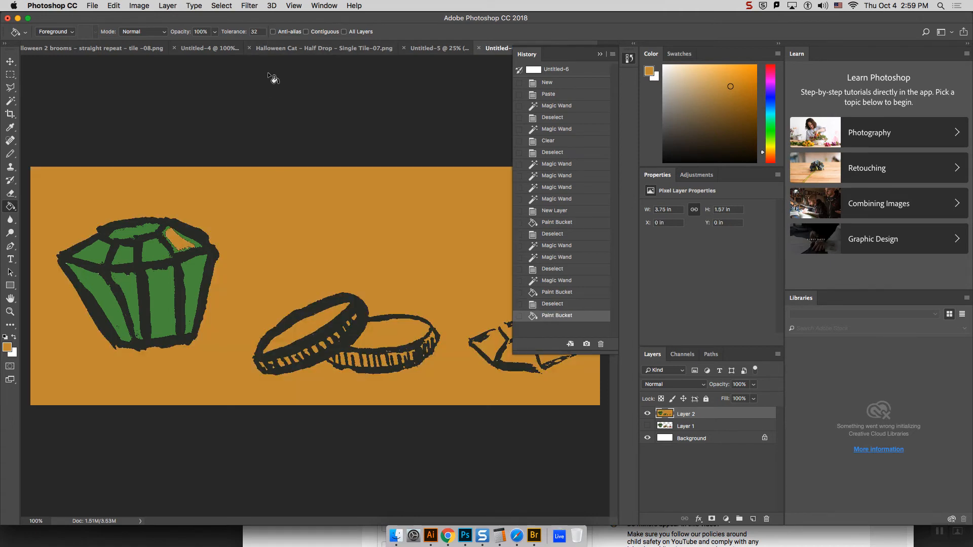
key("super+z")
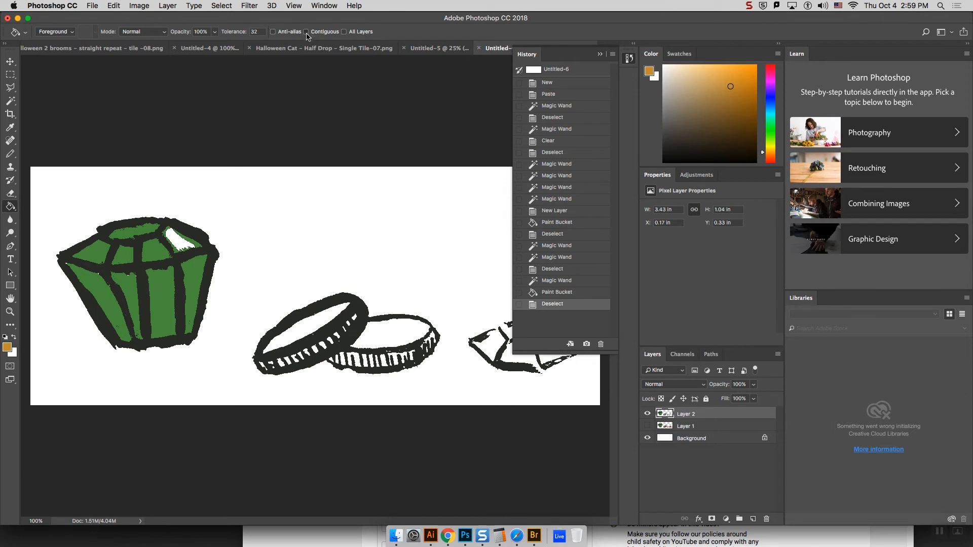
left_click(309, 331)
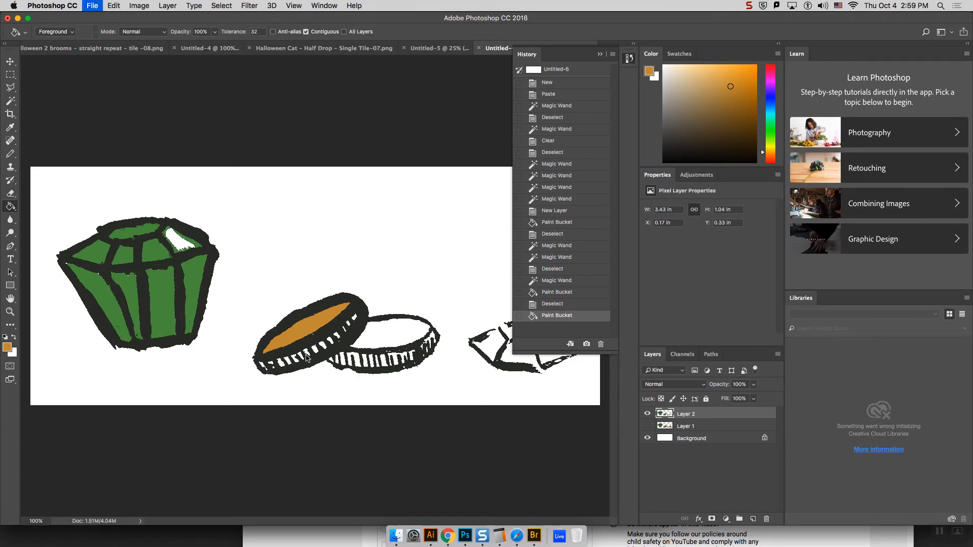
left_click(555, 281)
key("super+z")
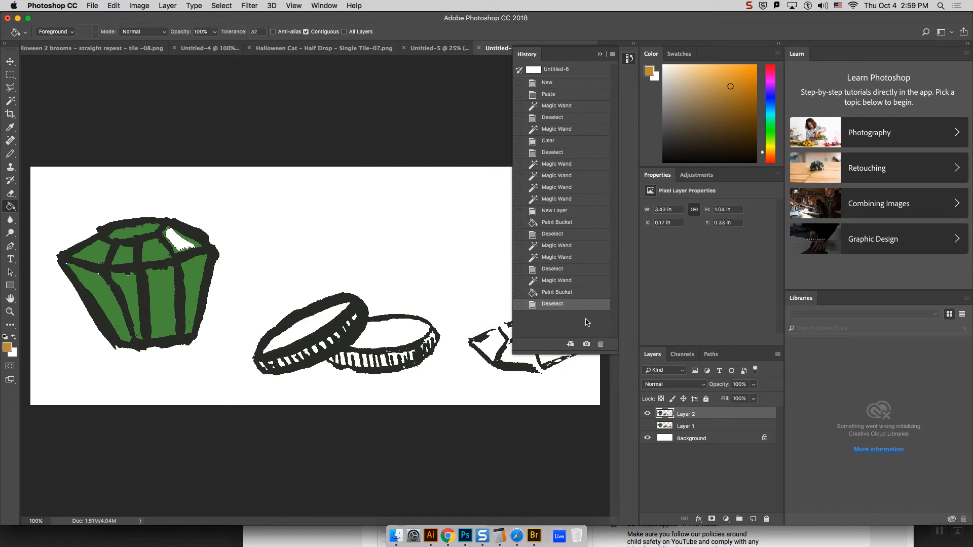
left_click(646, 414)
left_click(646, 414)
left_click(647, 426)
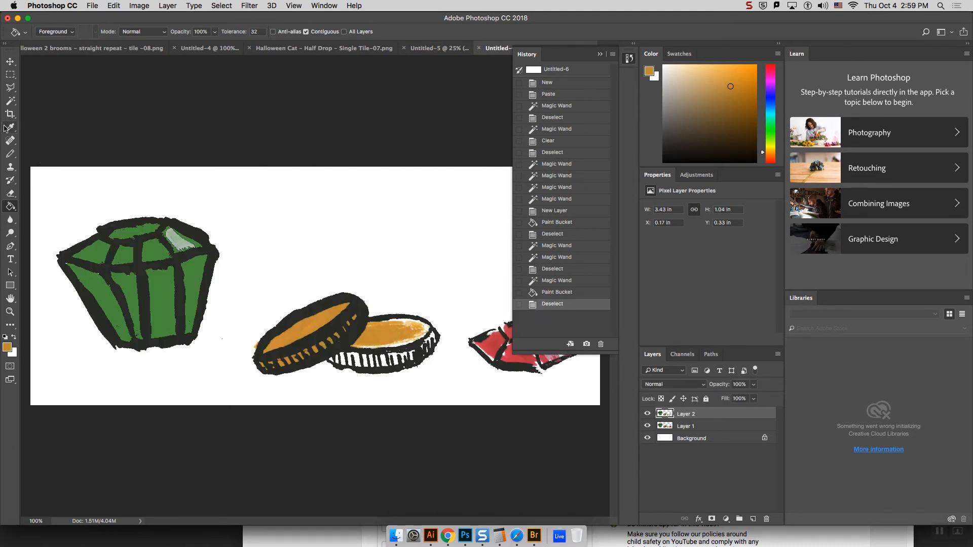
Step: Drop the selection made on Layer 2 and select the coins' orange areas on Layer 1 with the Magic Wand
left_click(11, 102)
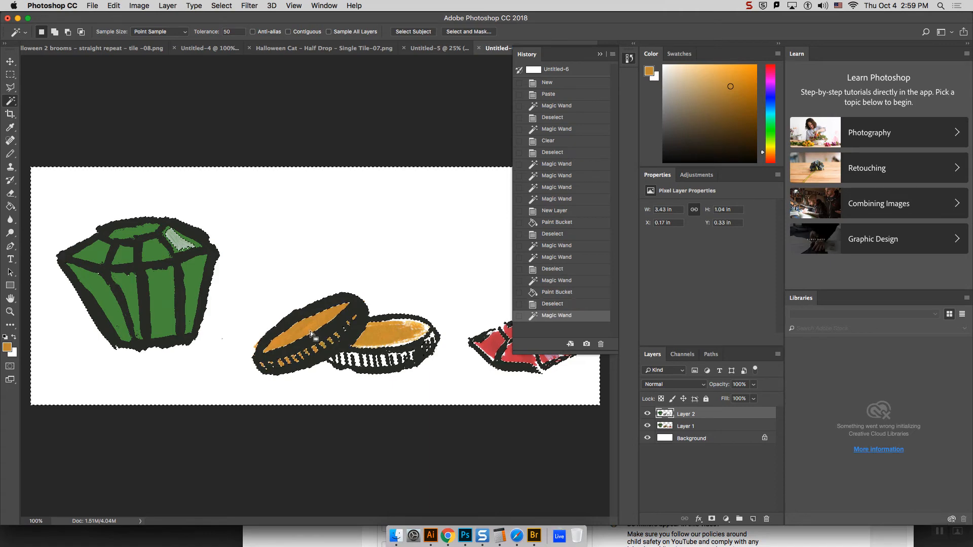
left_click(264, 368)
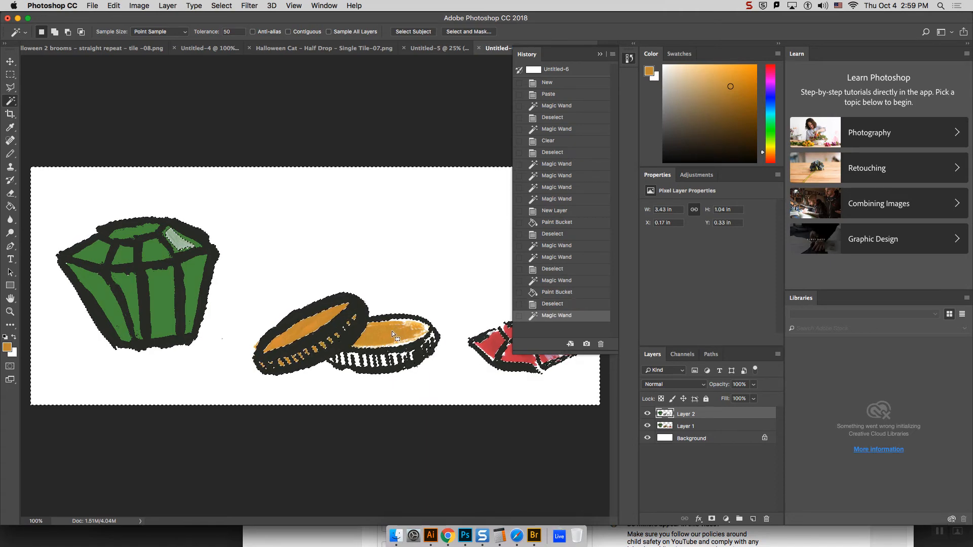
left_click(682, 427)
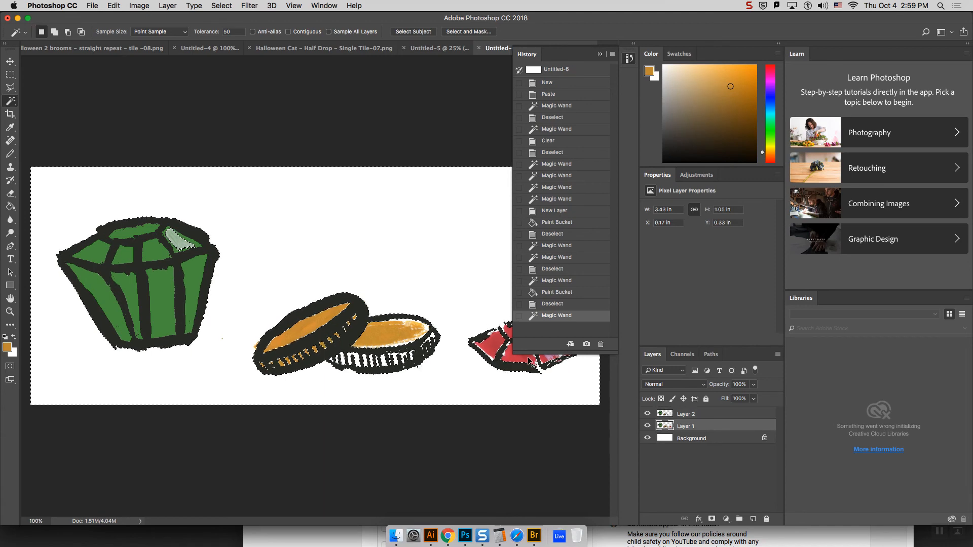
key("ctrl+d")
left_click(307, 327)
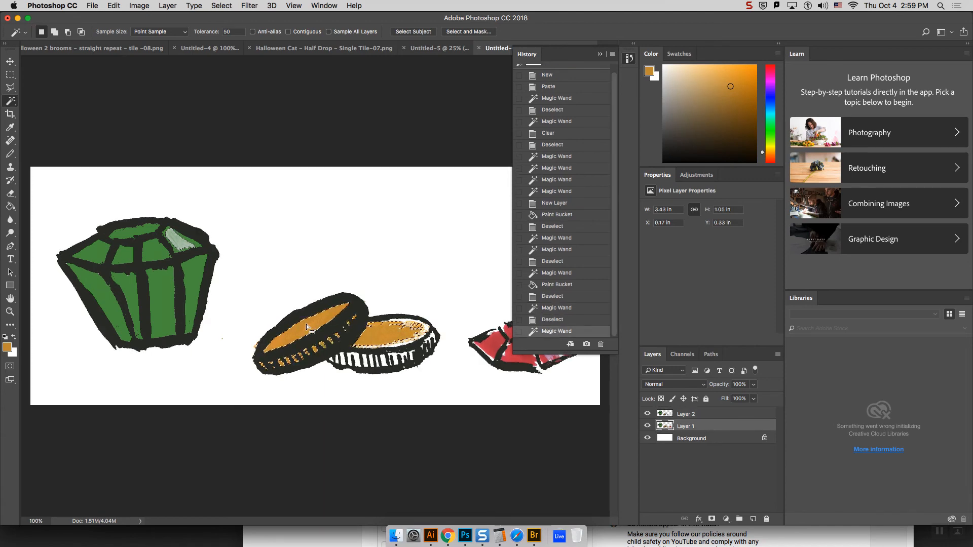
Step: Rename Layer 1 as Original
double_click(686, 426)
type("Original")
key("Return")
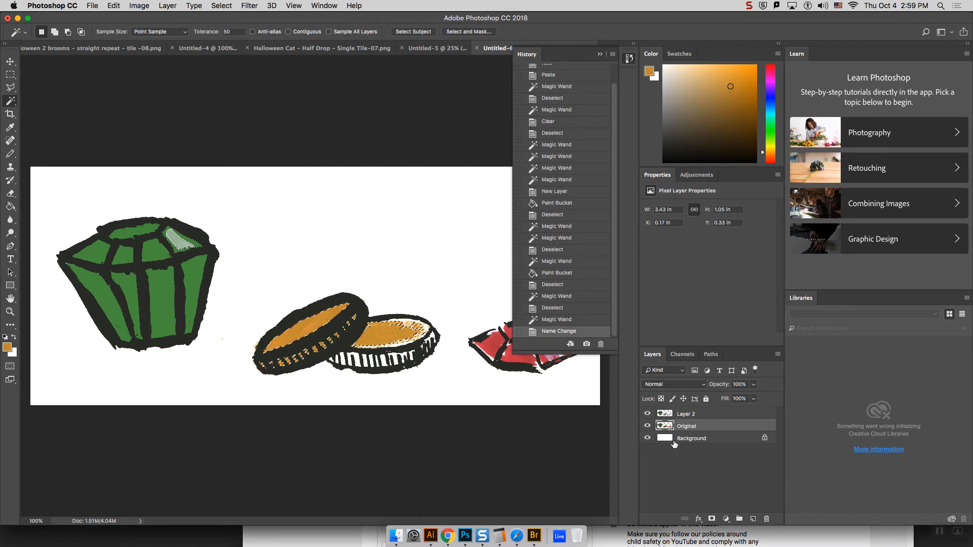
Step: Refine the Magic Wand selection of the coins' orange areas on the Original layer, and undo a trial orange fill there
left_click(411, 344, "shift")
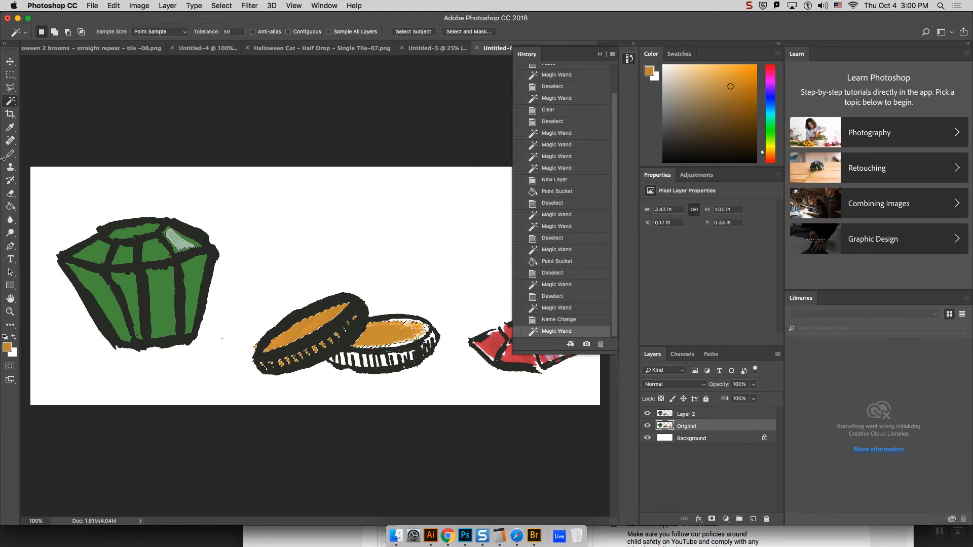
left_click(10, 206)
left_click(386, 337)
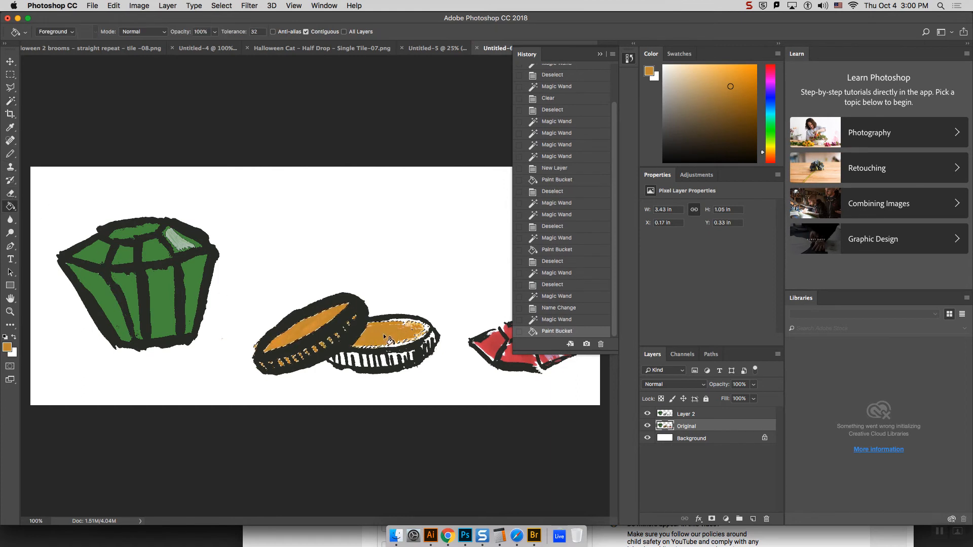
key("super+z")
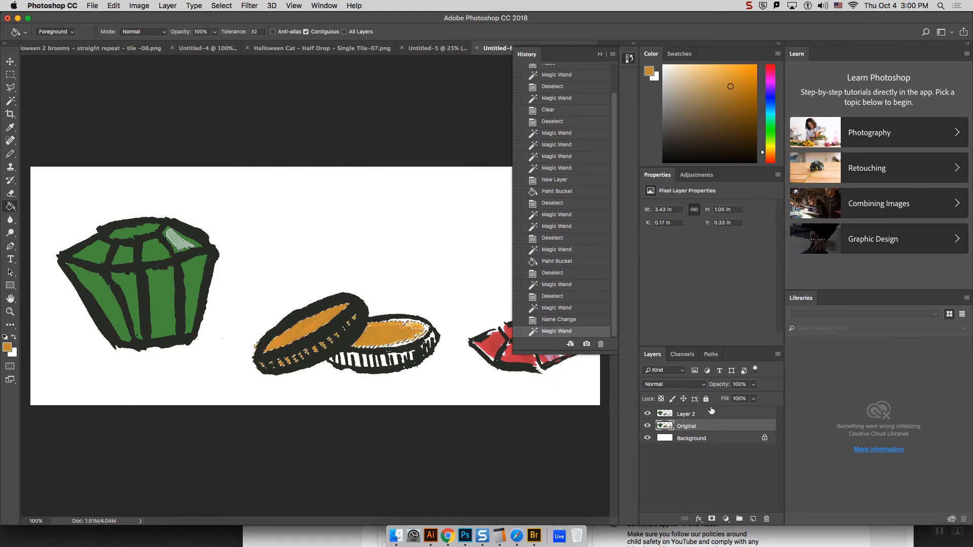
Step: Fill the selected areas of both coins with the sampled orange on Layer 2, turning off Contiguous to cover the remaining areas
left_click(710, 414)
left_click(372, 330)
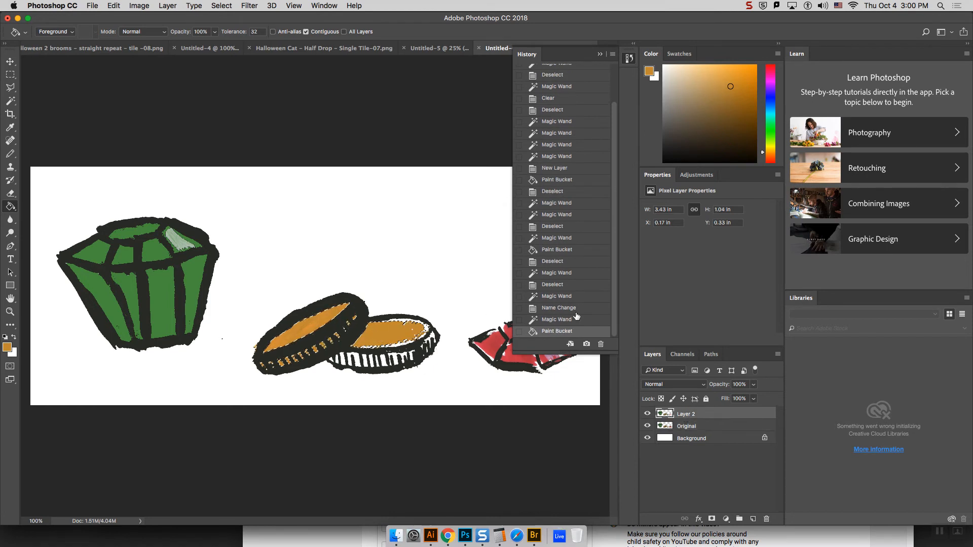
left_click(308, 326)
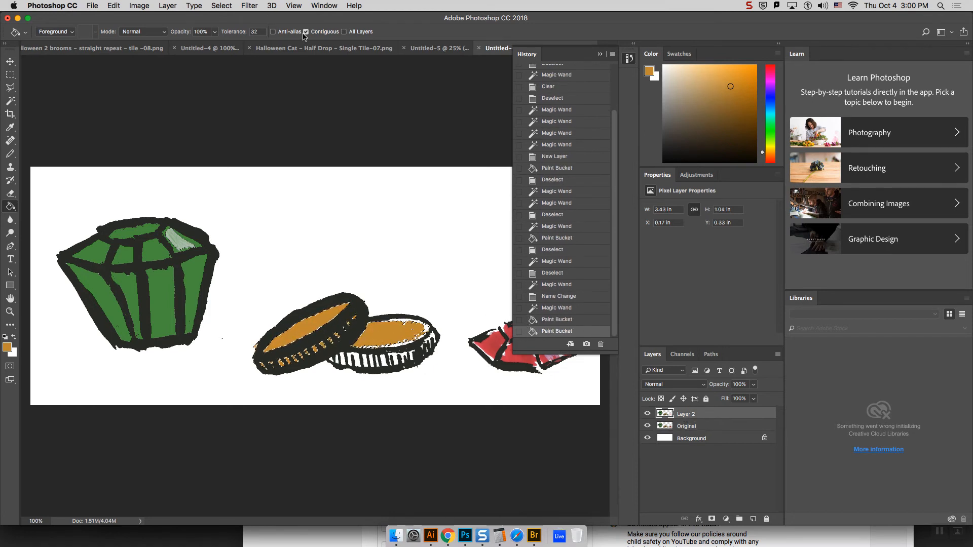
left_click(306, 32)
left_click(324, 348)
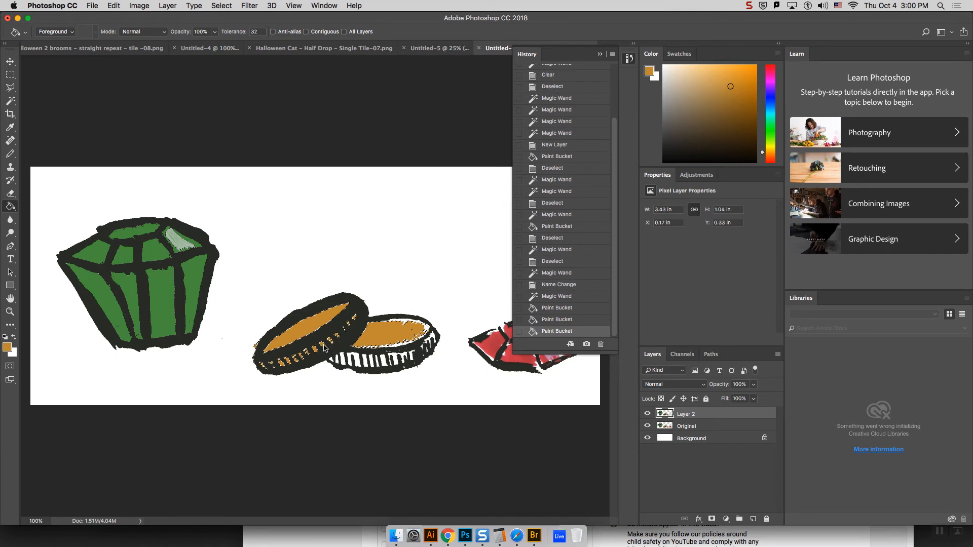
Step: Select the red gem's red areas on the Original layer with the Magic Wand
left_click(600, 54)
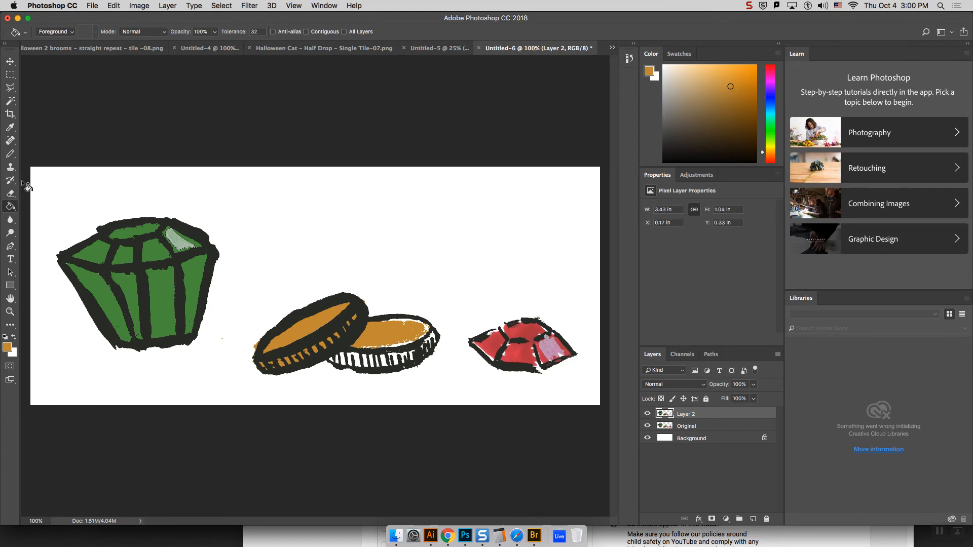
left_click(15, 105)
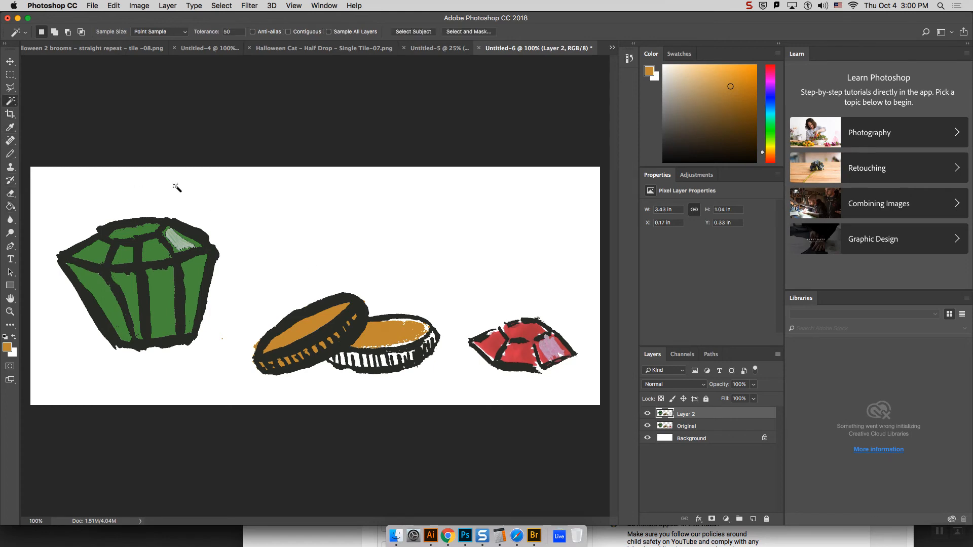
left_click(497, 348)
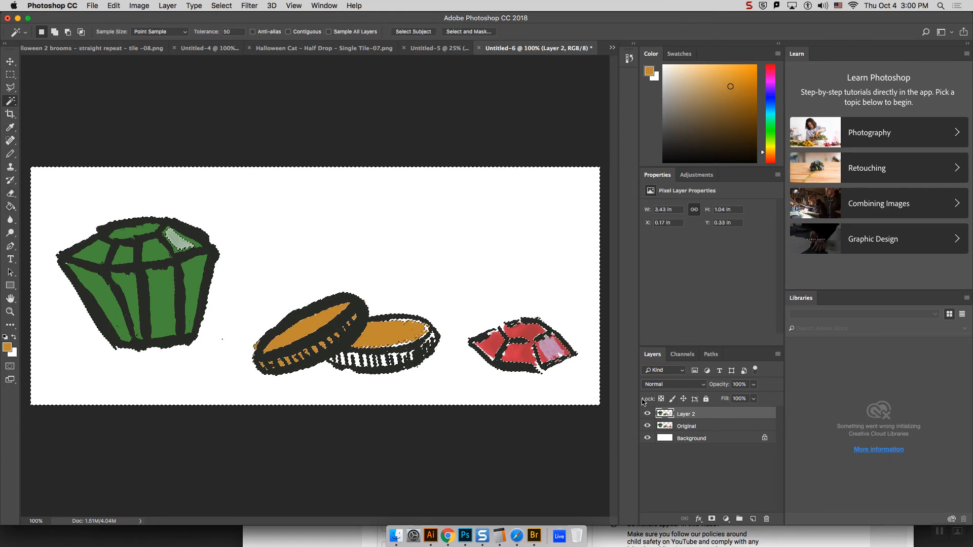
left_click(686, 426)
left_click(495, 351)
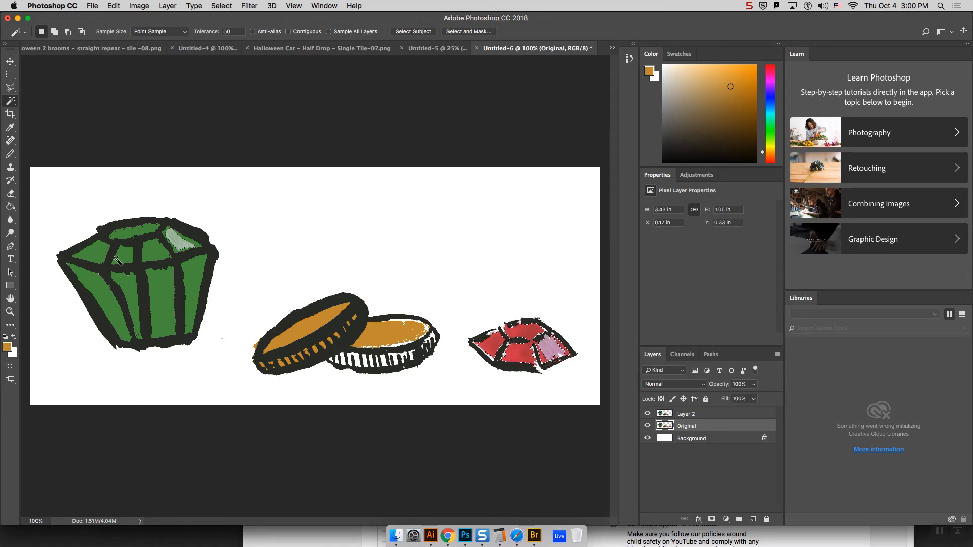
Step: Fill the selected gem areas on Layer 2 with red sampled from the gem, undoing a trial orange fill
left_click(10, 206)
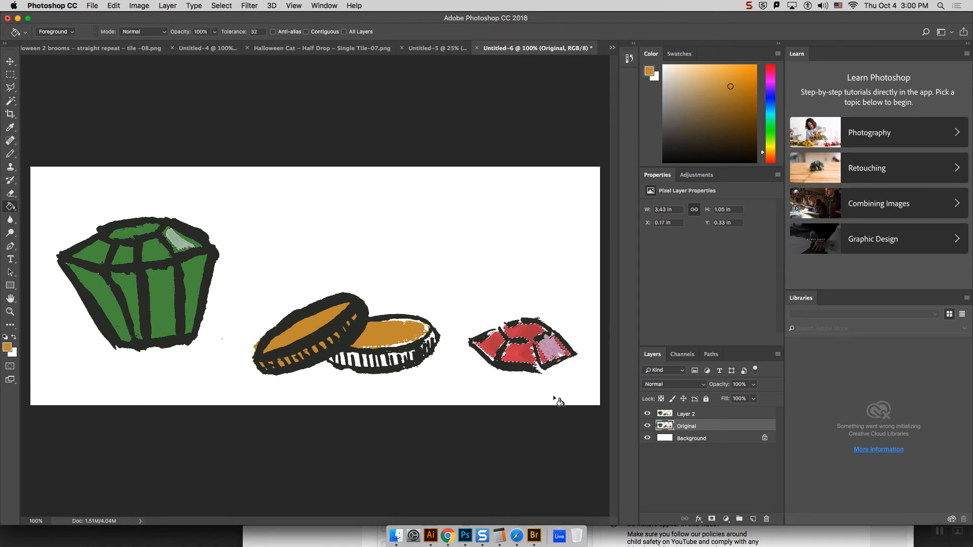
left_click(704, 416)
left_click(527, 350)
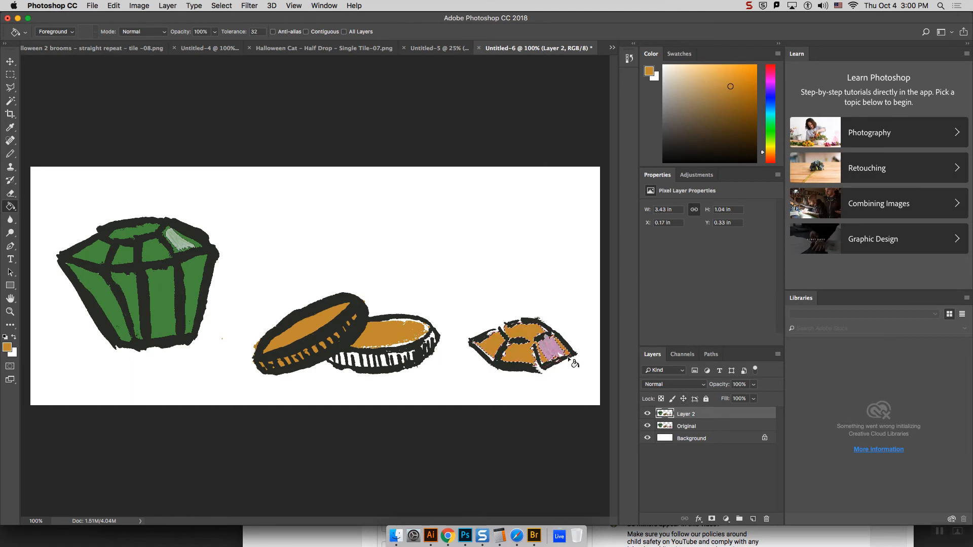
key("super+z")
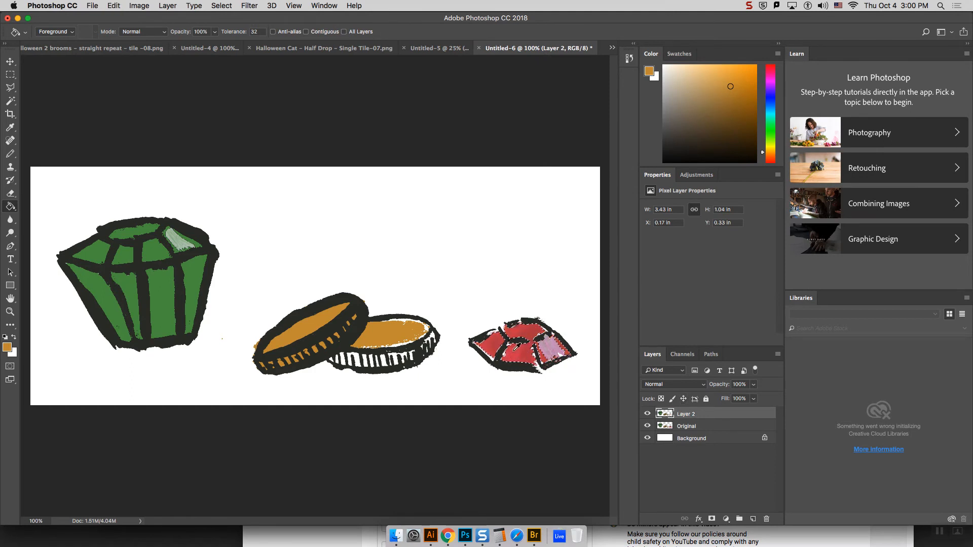
left_click(520, 346, "alt")
left_click(528, 352, "alt")
left_click(528, 352)
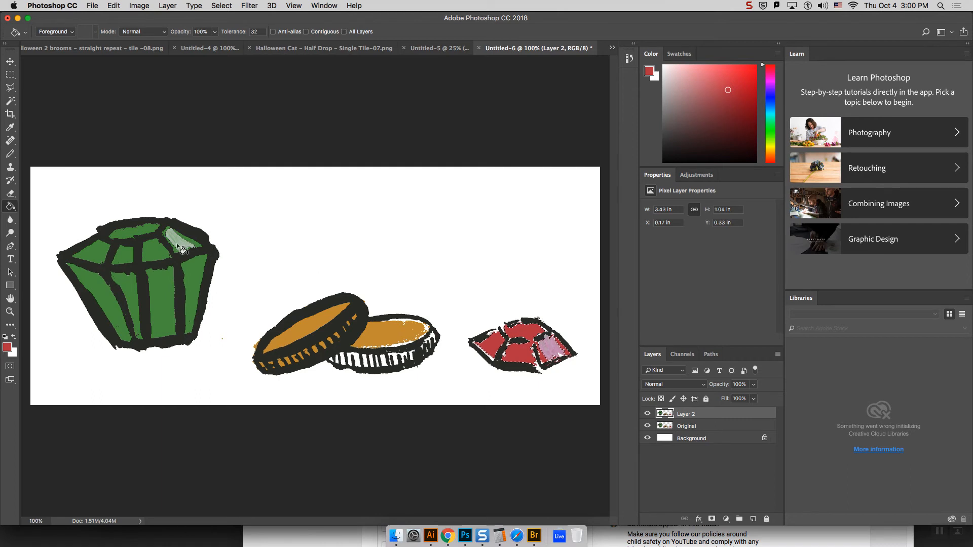
Step: Examine the flat fills on Layer 2 against the Original layer, toggling each layer's visibility and inspecting the red gem closely
left_click(648, 414)
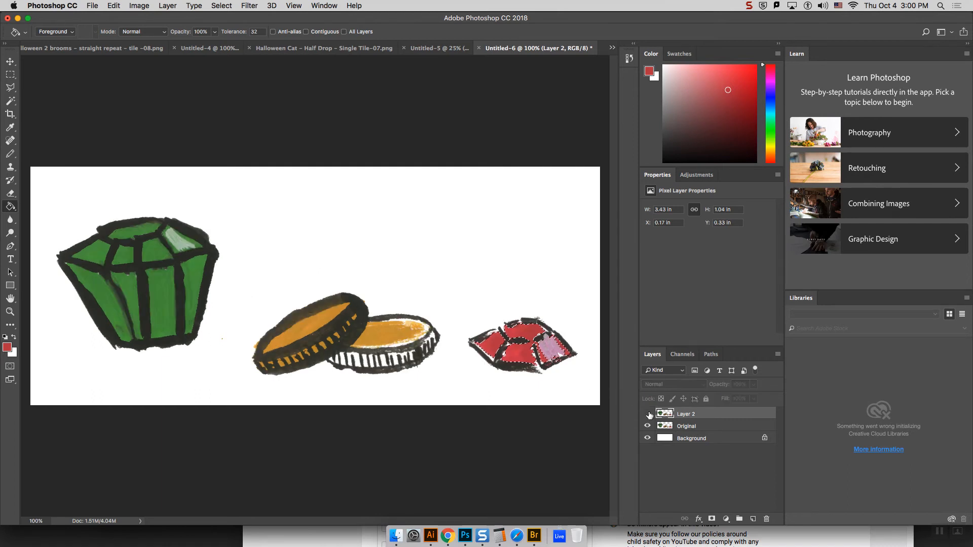
left_click(647, 414)
left_click(647, 426)
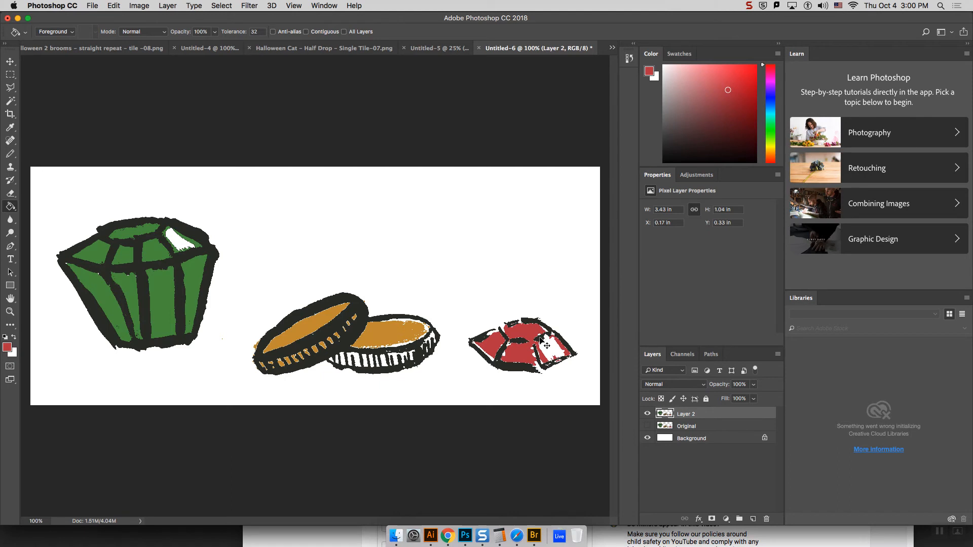
key("super+minus")
key("super+equal")
key("super+equal")
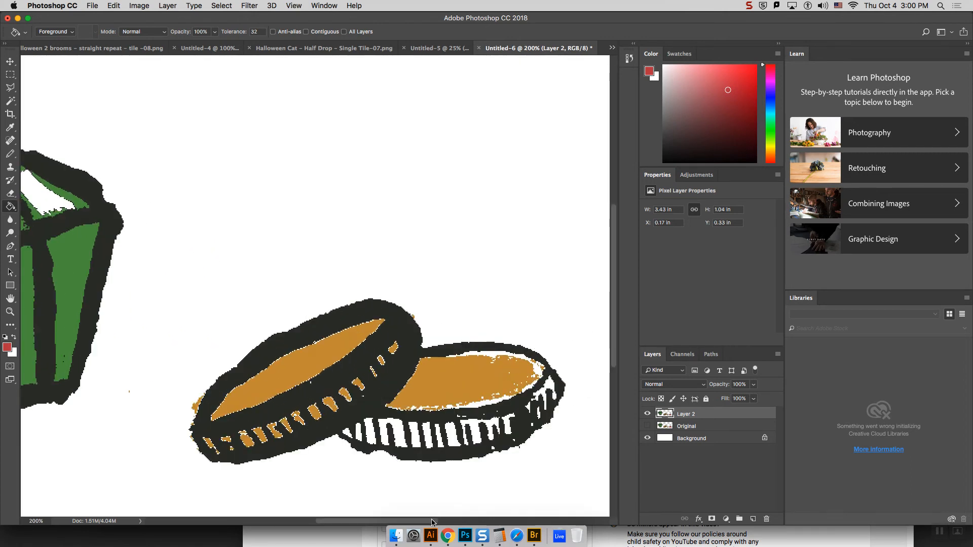
left_click_drag(431, 522, 496, 521)
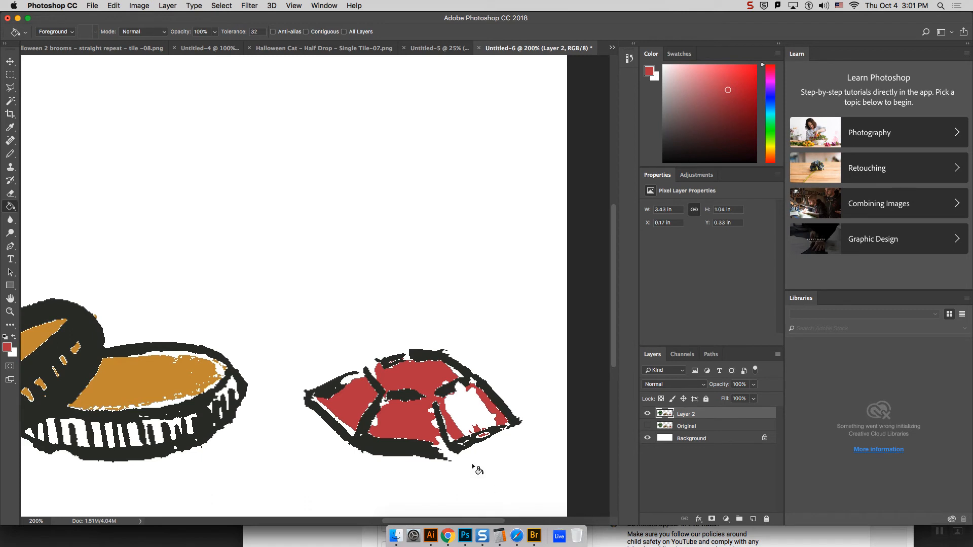
key("super+equal")
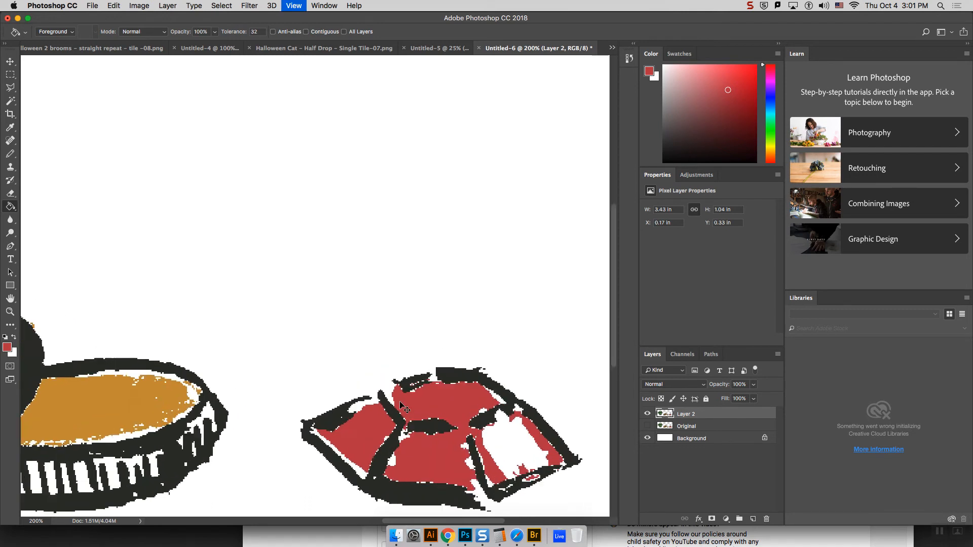
left_click(10, 153)
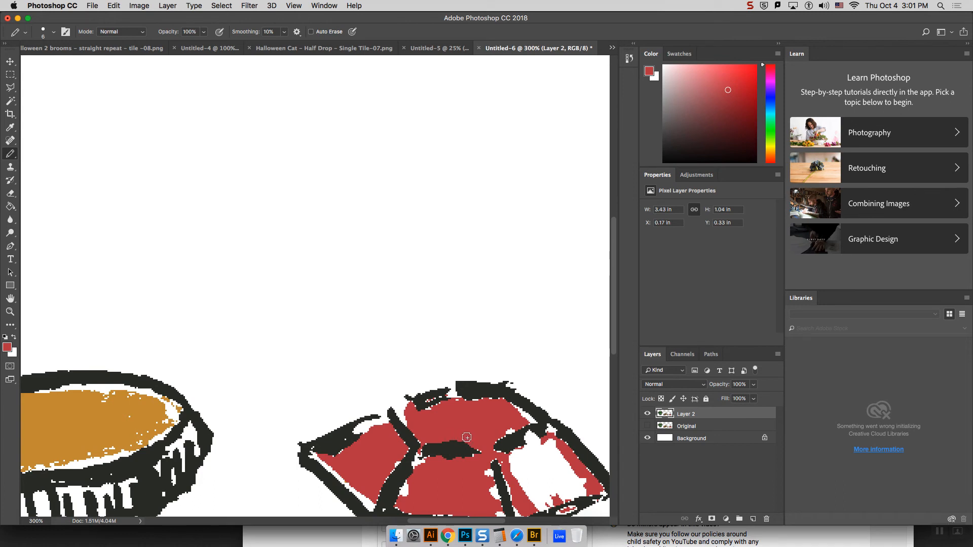
key("super+minus")
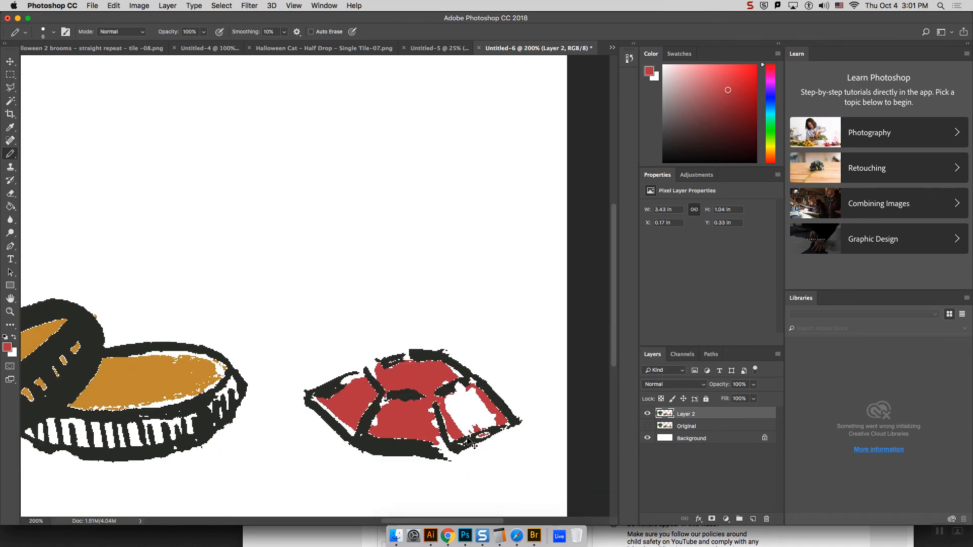
left_click(649, 426)
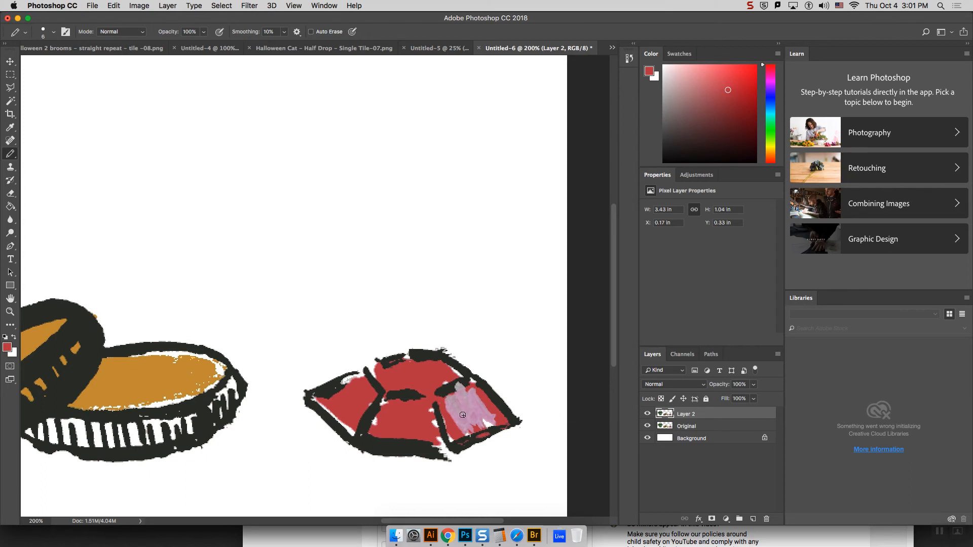
Step: Hide Layer 2 and select the red gem's red areas again with the Magic Wand
left_click(12, 102)
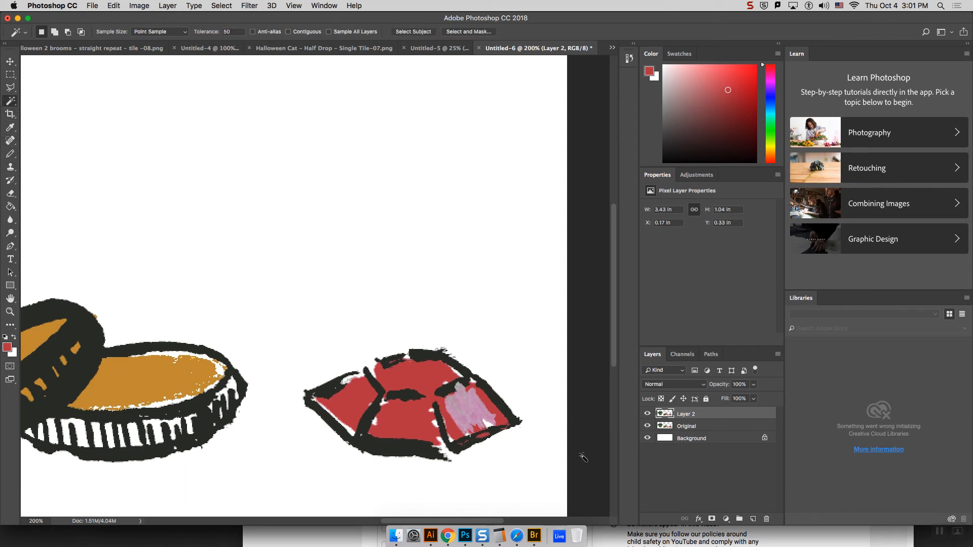
left_click(648, 414)
left_click(417, 423)
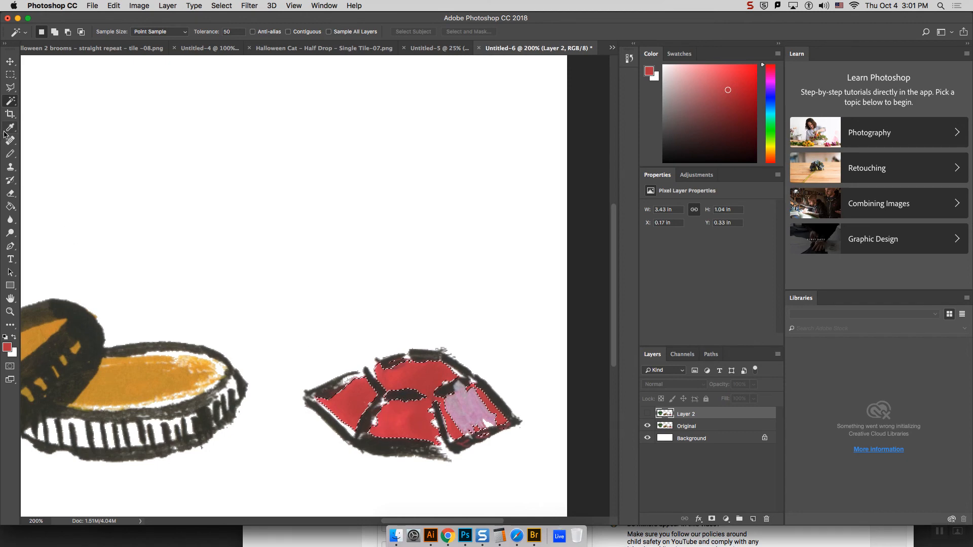
Step: Add the upper edge of the red gem's left facet to the selection with the Polygonal Lasso
left_click(12, 86)
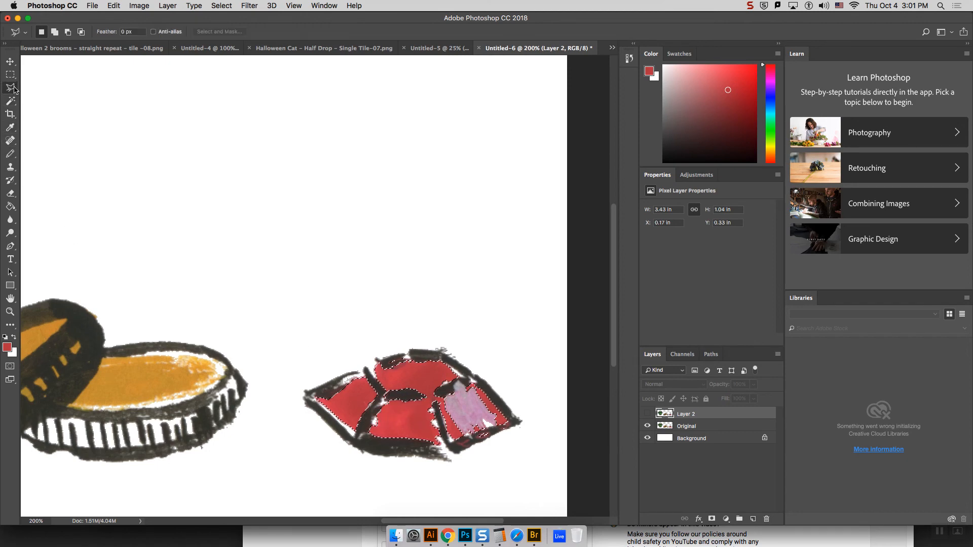
key("super+plus")
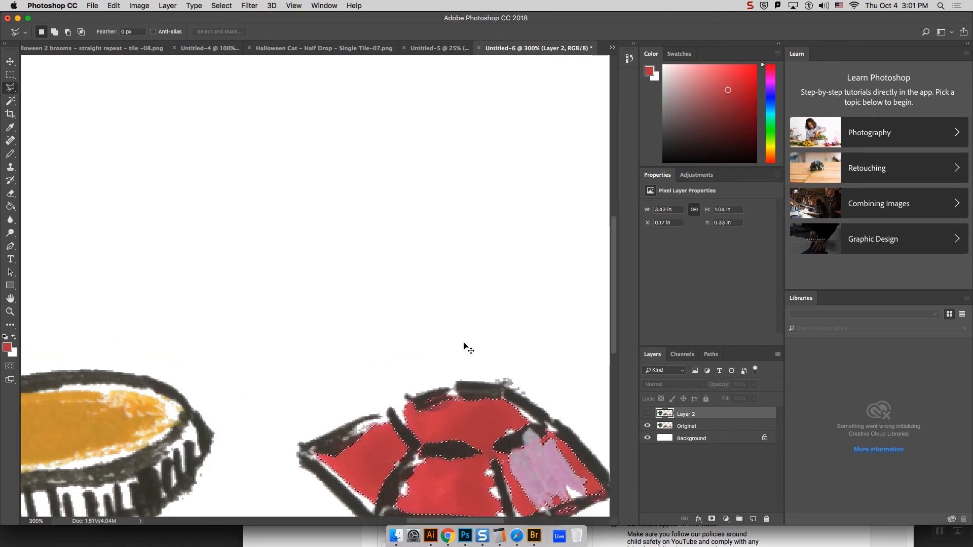
scroll(613, 355, "down", 3)
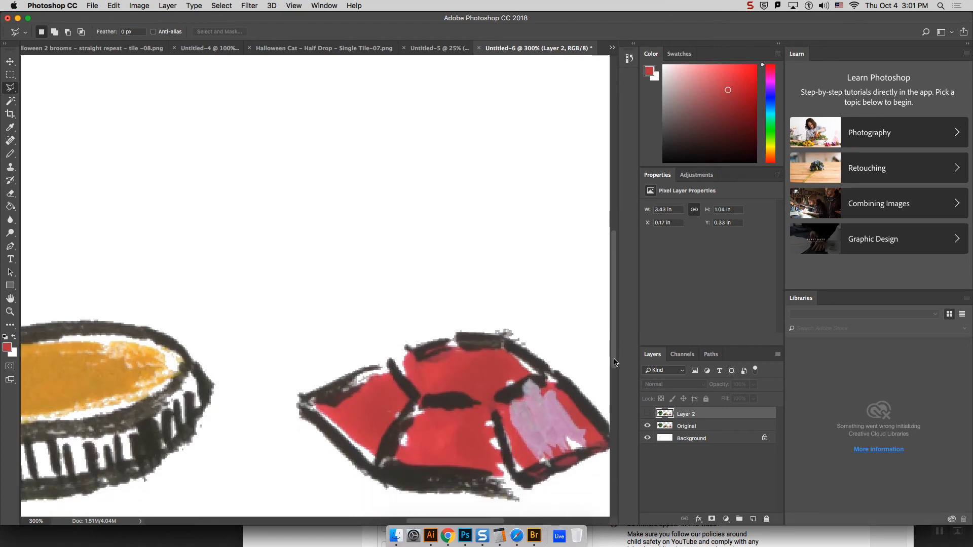
key("super+h")
key("super+minus")
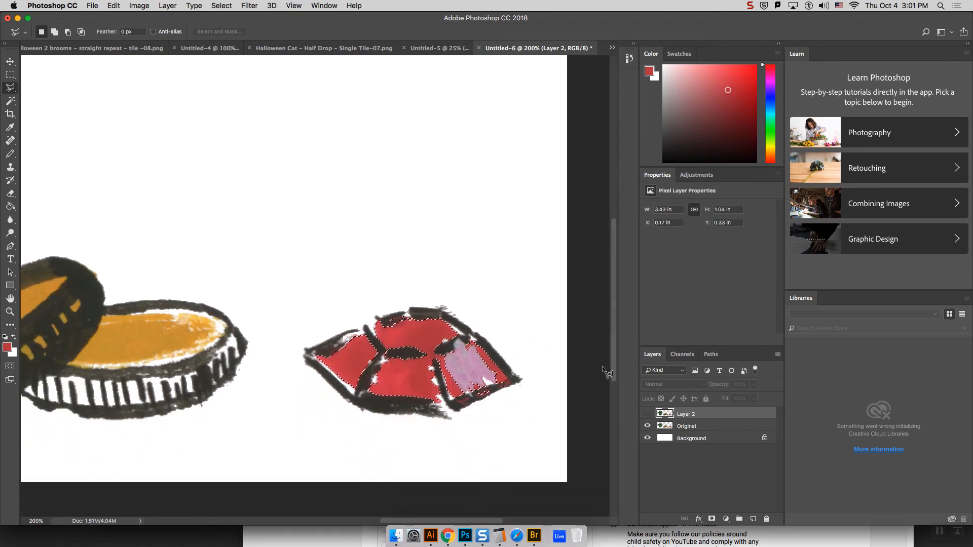
key("super+plus")
key("super+plus")
key("super+plus")
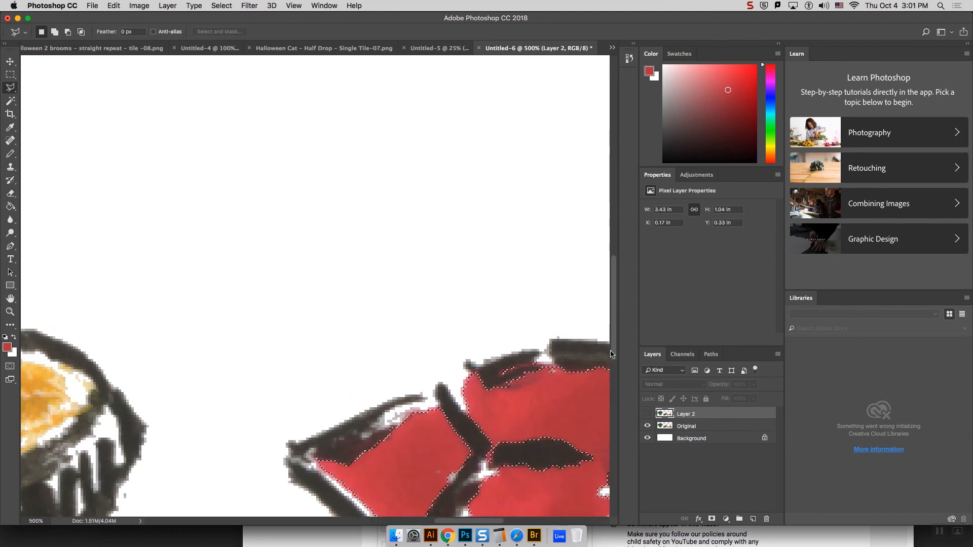
key("shift")
left_click(346, 462)
left_click(363, 446)
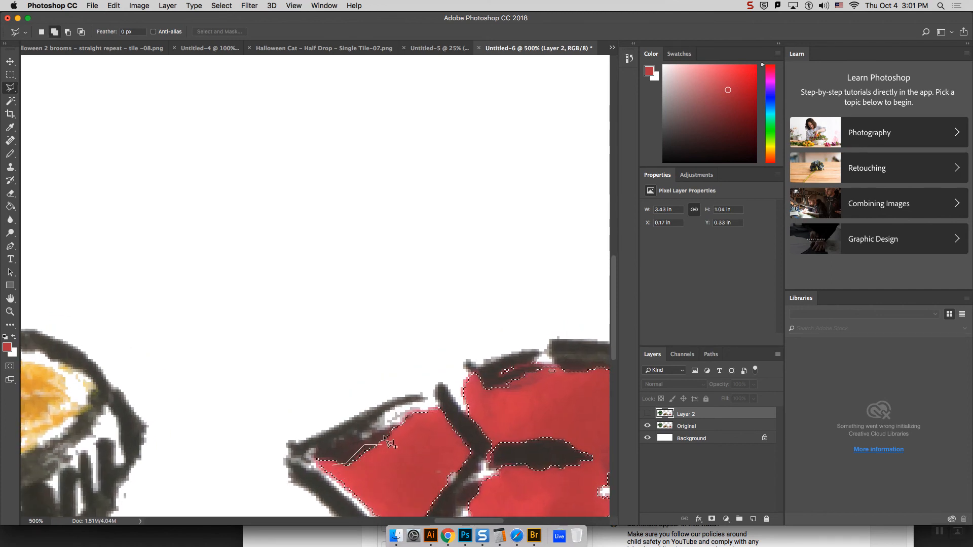
left_click(396, 425)
left_click(405, 410)
left_click(441, 405)
left_click(450, 435)
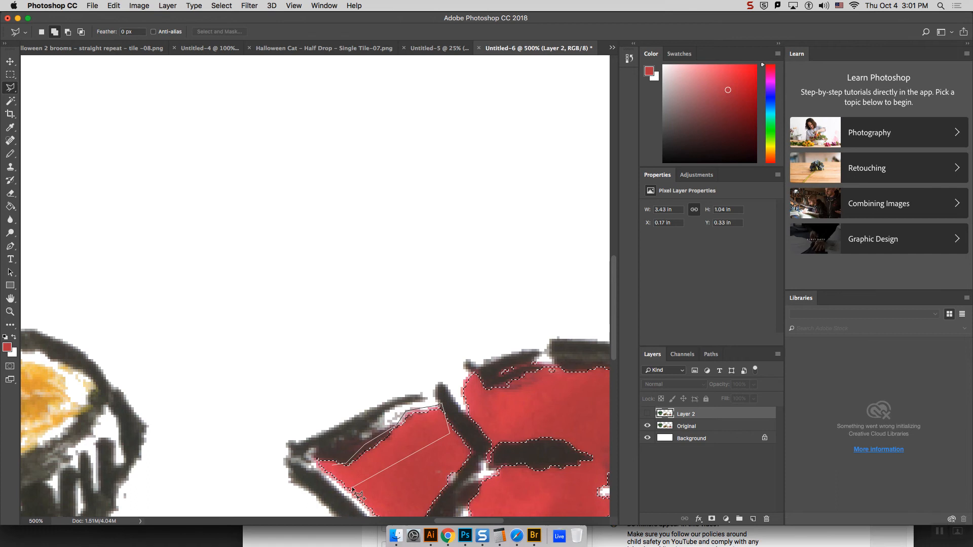
left_click(344, 464)
Step: Restore the dropped selection and add the upper-left edge of the red gem's top facet with the Polygonal Lasso
key("super+d")
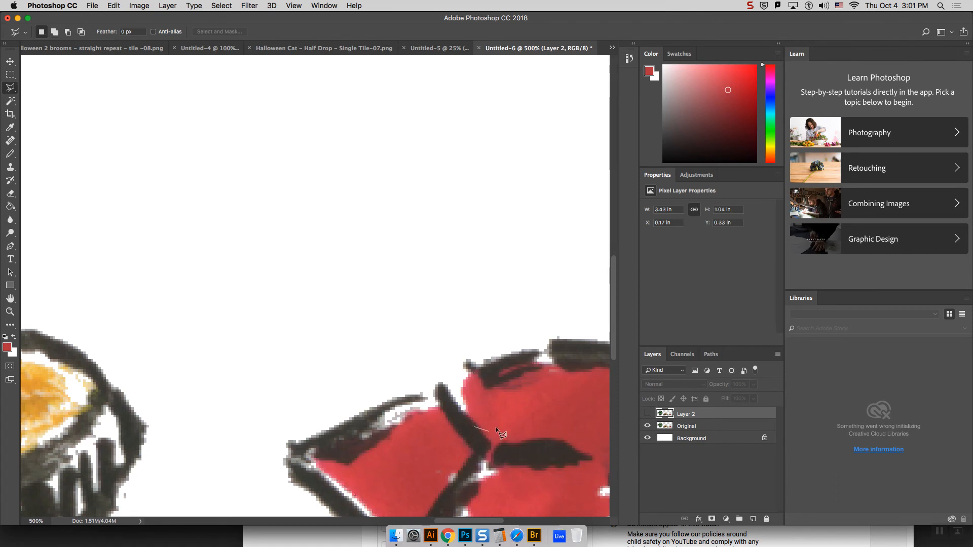
key("Escape")
key("super+z")
key("shift")
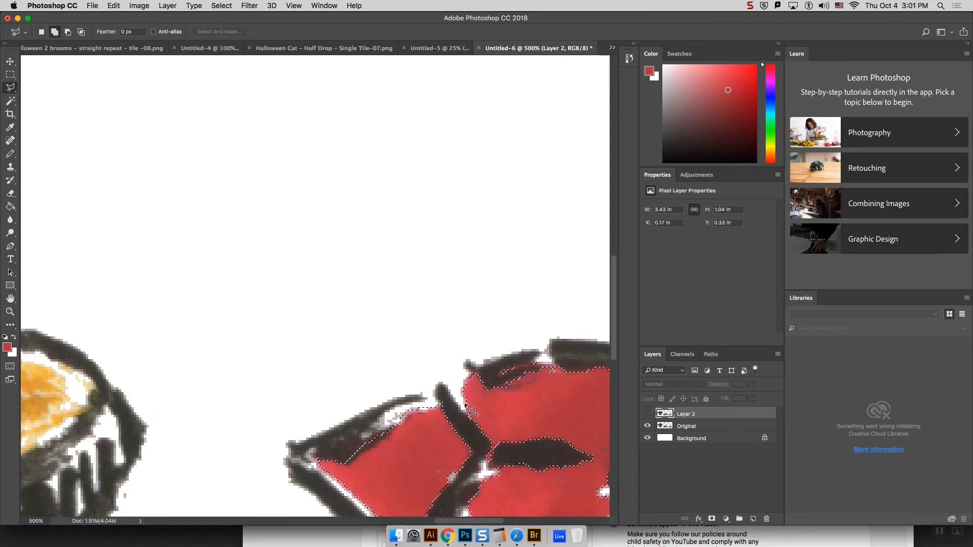
left_click(476, 373)
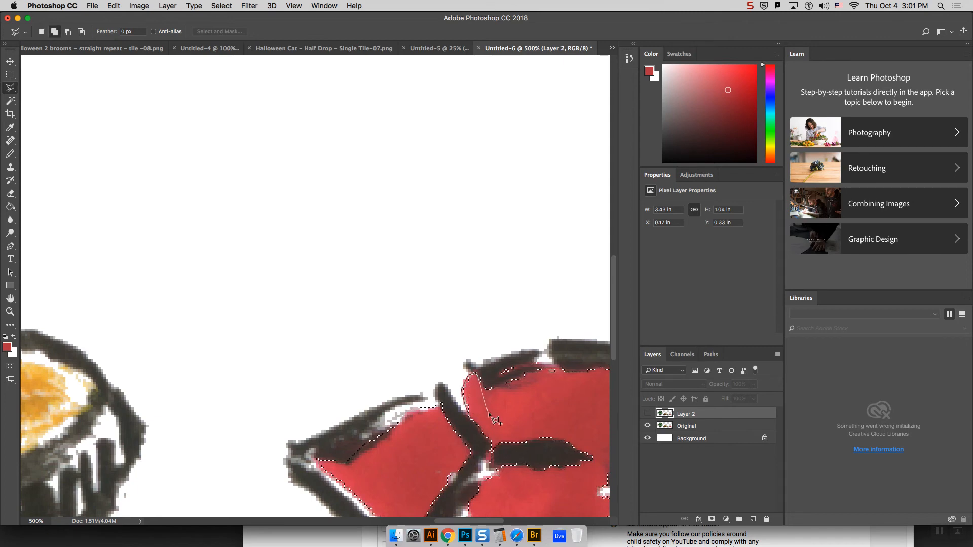
left_click(492, 412)
left_click(492, 388)
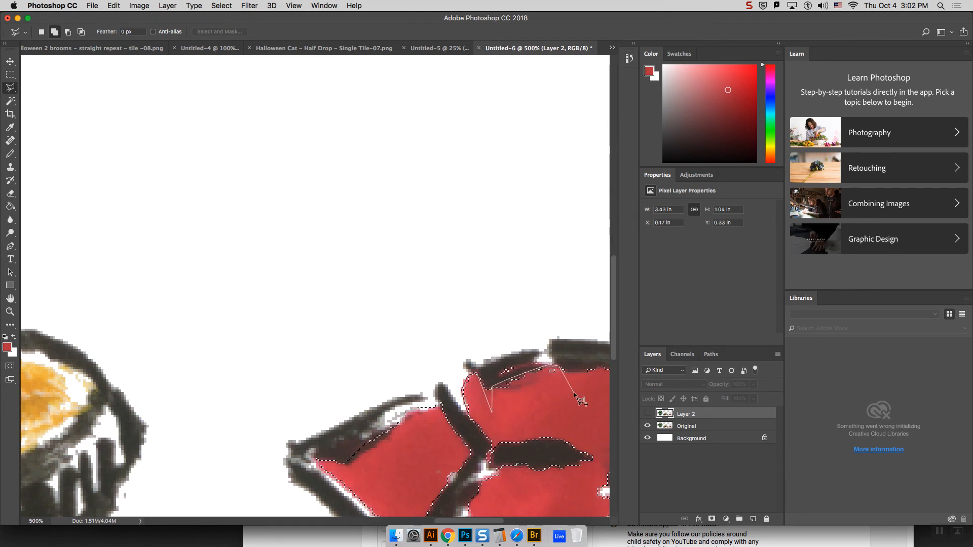
double_click(522, 409)
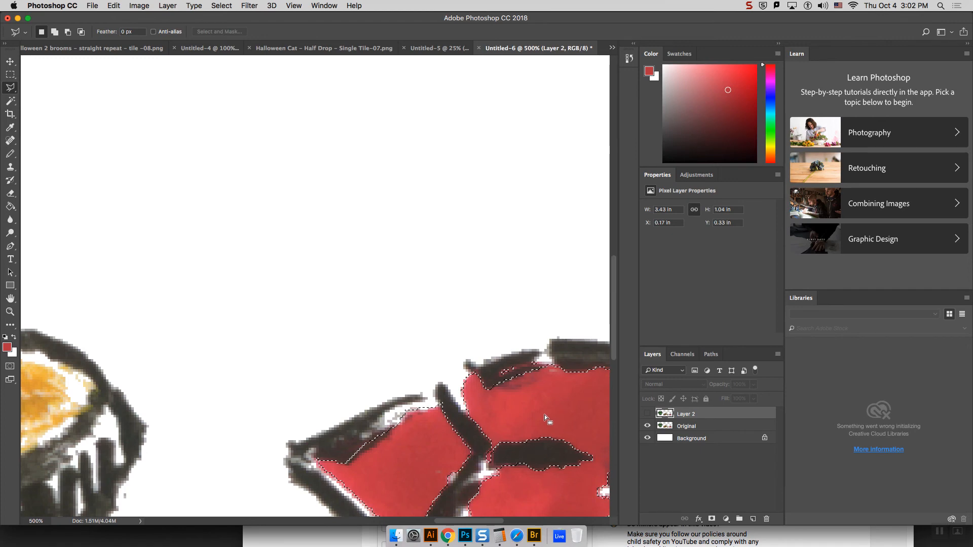
Step: Drop the gem selection, show Layer 2 and hide the Original layer
key("super+minus")
key("super+minus")
key("super+minus")
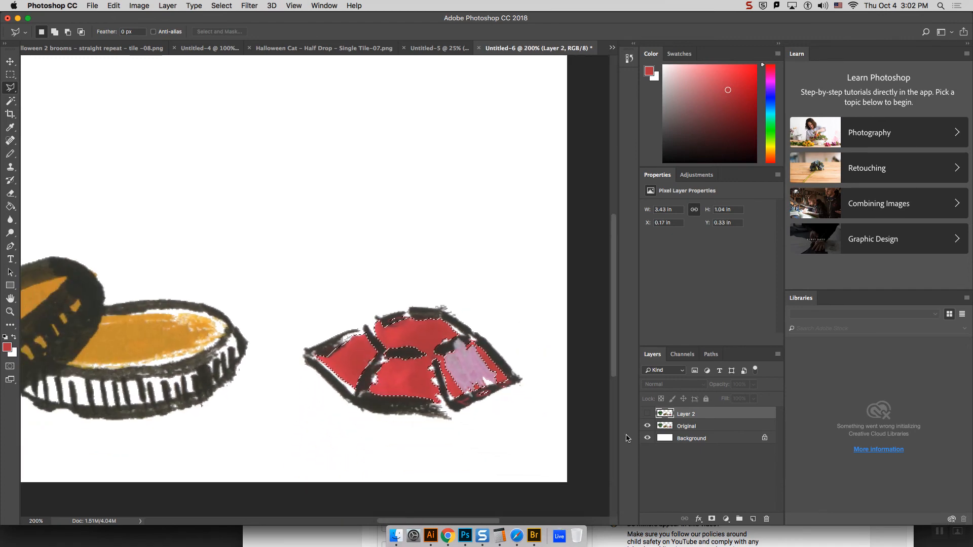
left_click(647, 414)
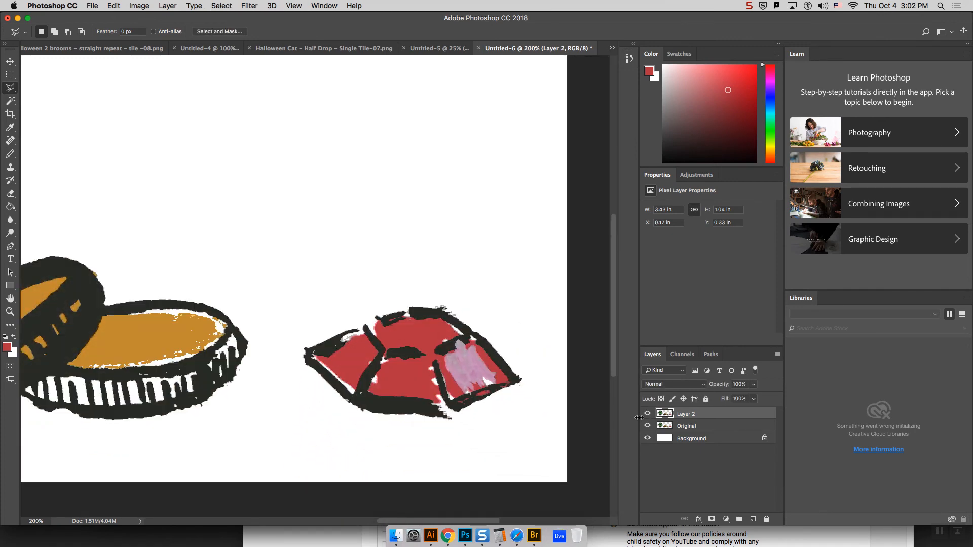
left_click(648, 427)
key("super+minus")
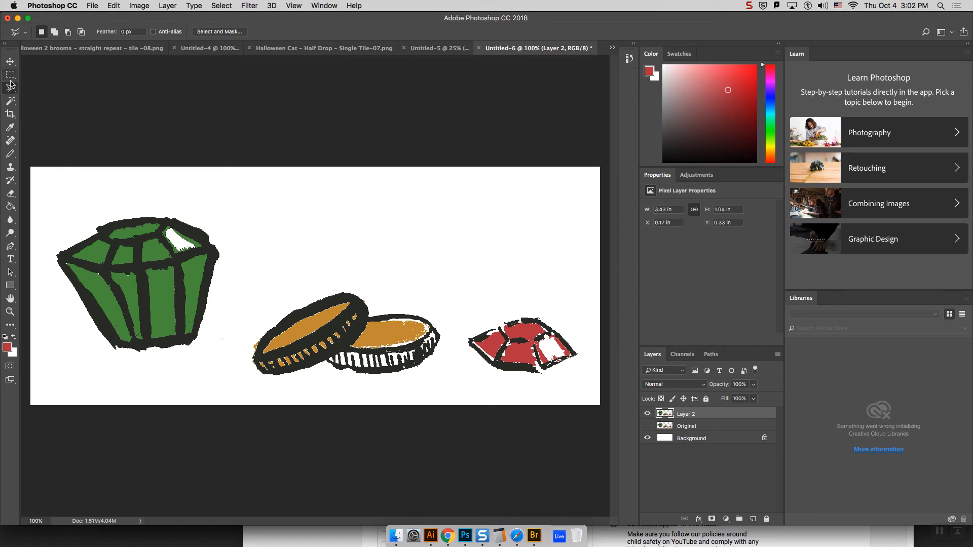
Step: Extend the canvas upward with the Crop tool, apply the crop, and delete the Original layer
left_click(10, 115)
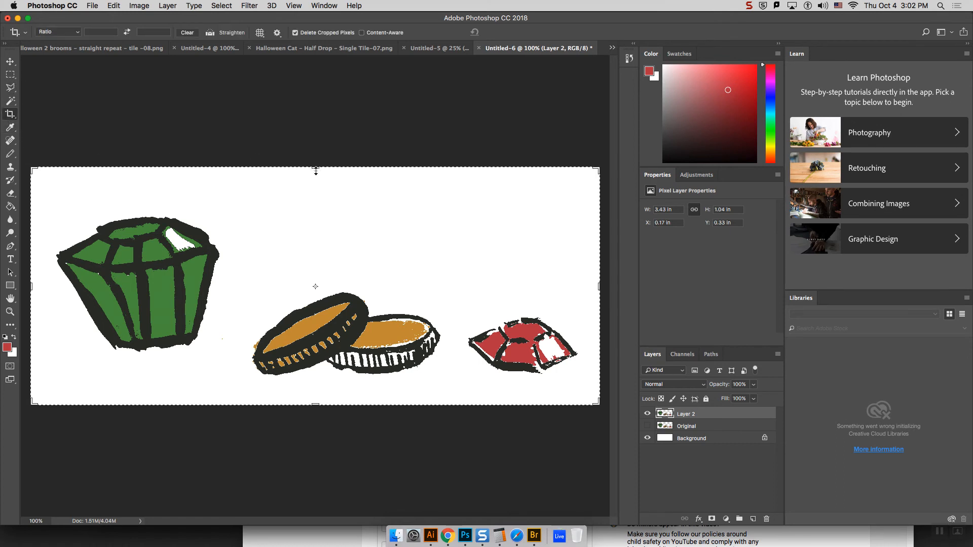
left_click_drag(316, 171, 321, 131)
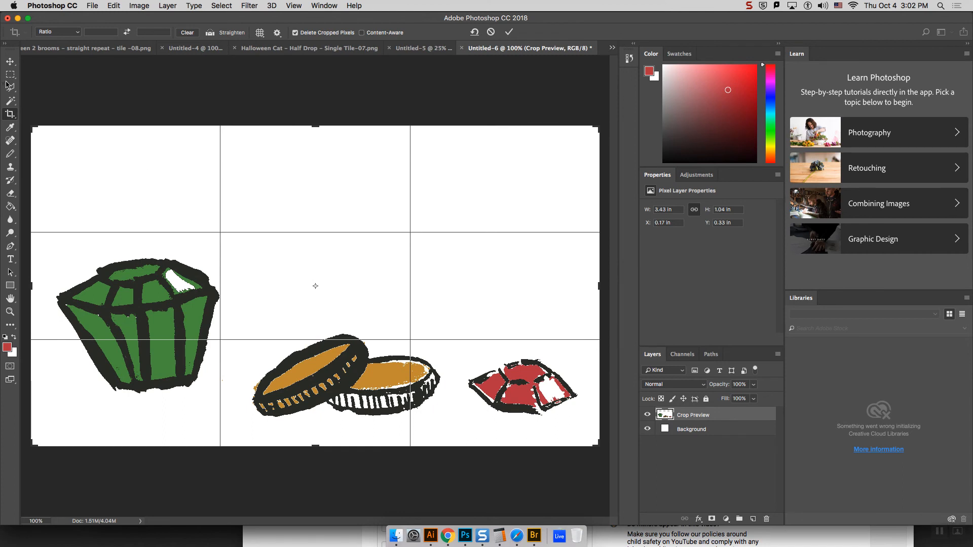
left_click(9, 62)
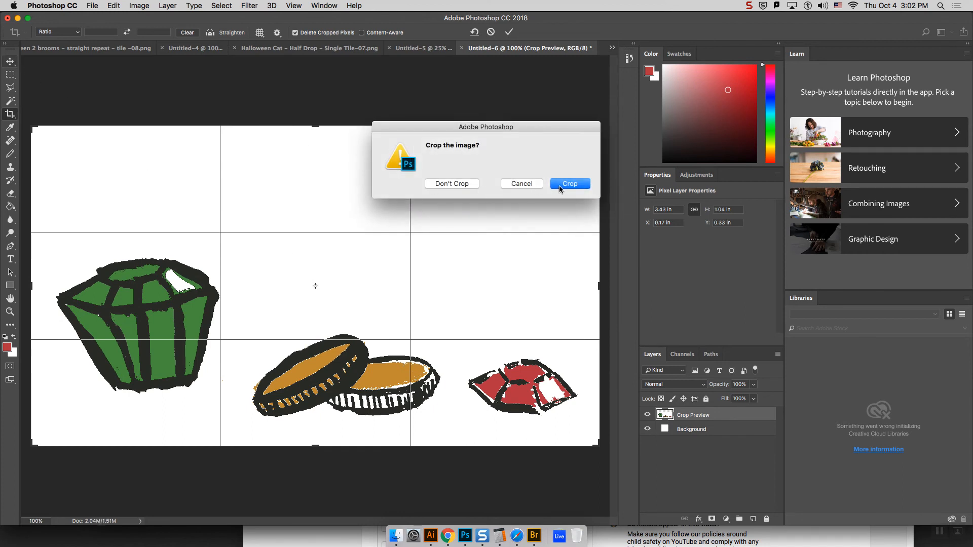
left_click(566, 187)
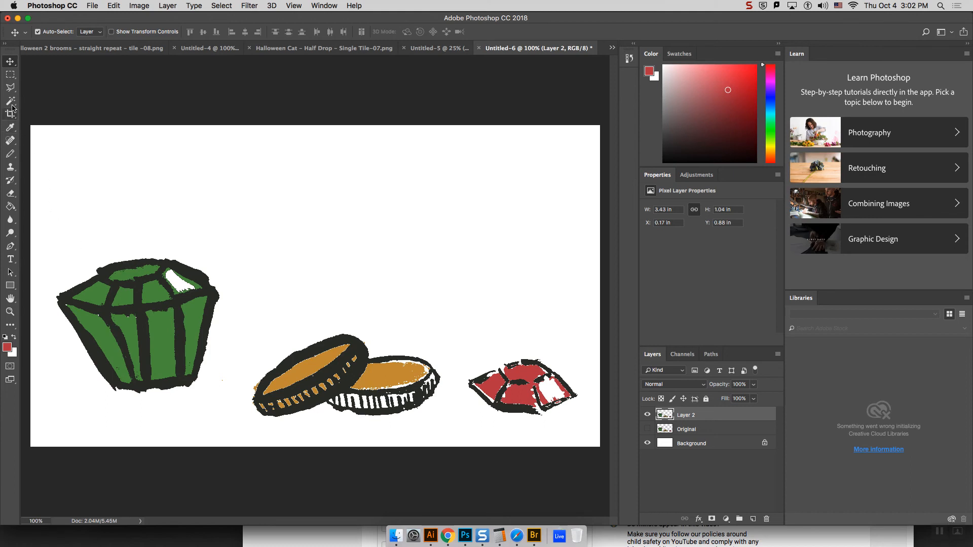
left_click_drag(702, 432, 766, 519)
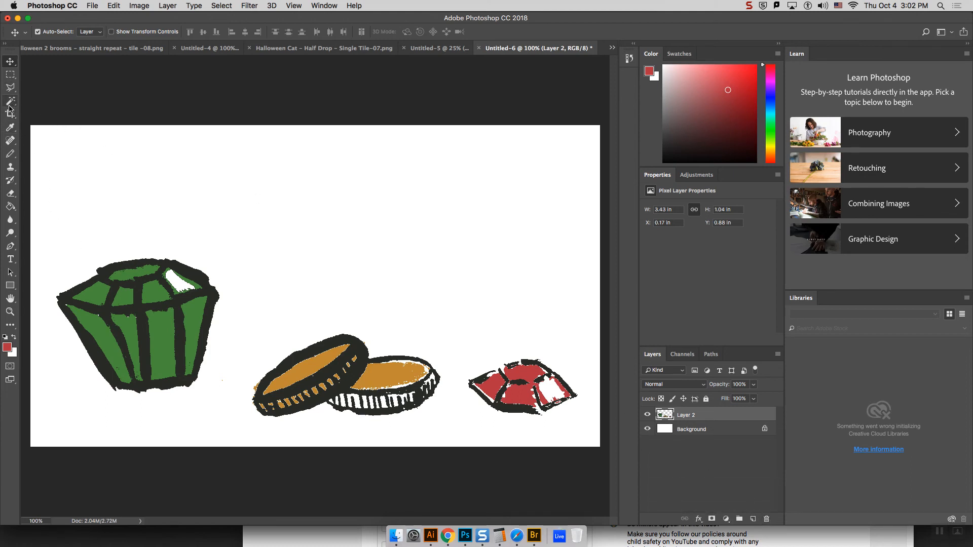
Step: Select the green gem with the Rectangular Marquee and move it above the coins and red gem
left_click(11, 76)
left_click_drag(46, 234, 230, 413)
mouse_move(167, 337)
left_mouse_down()
mouse_move(290, 260)
mouse_move(446, 252)
mouse_move(165, 344)
left_mouse_up()
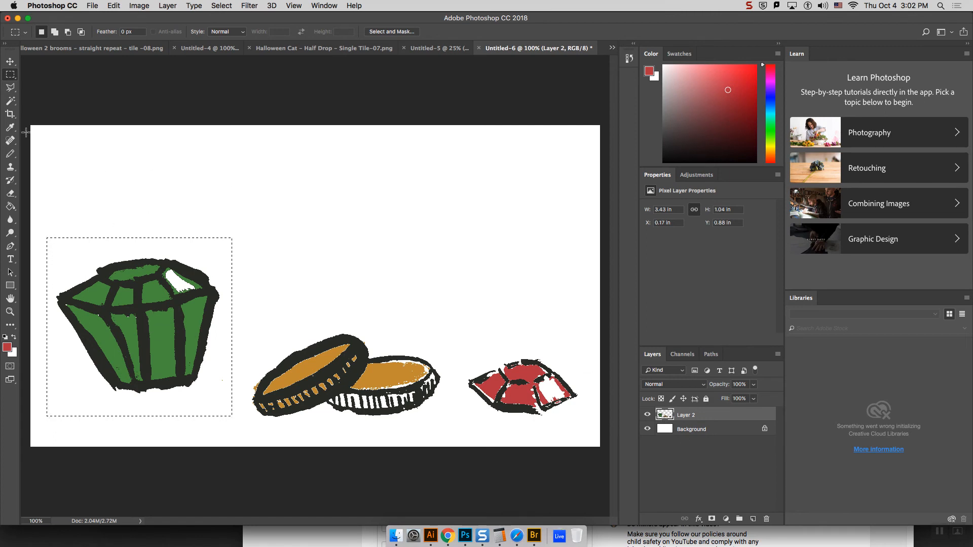
left_click(9, 63)
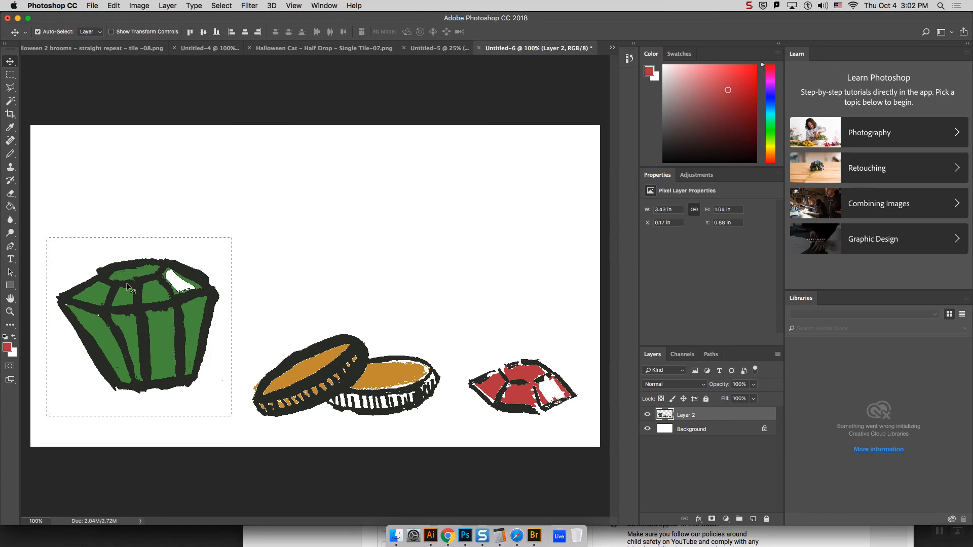
left_click_drag(163, 294, 451, 281)
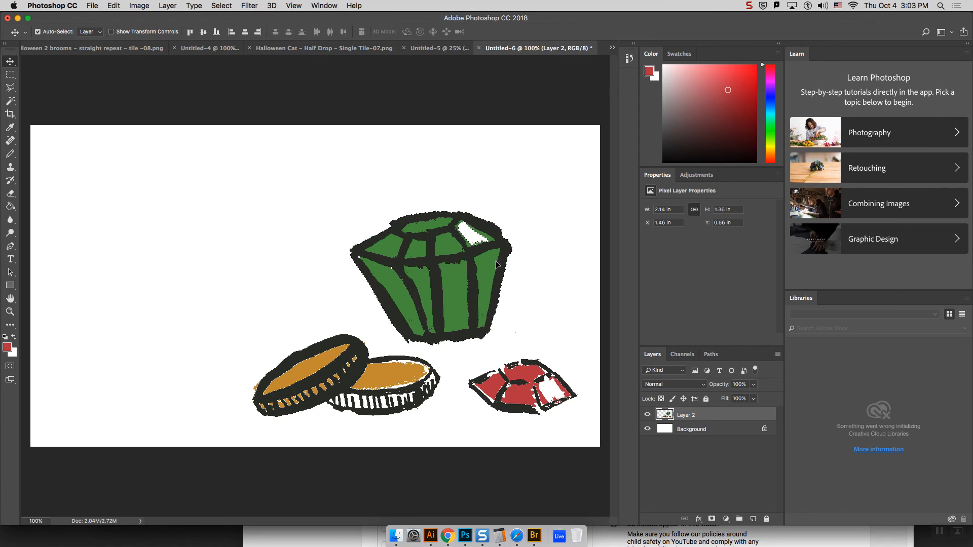
Step: Rotate the green gem about 29° counterclockwise, scale it to about 103%, apply the transform and deselect it
key("super")
key("super+t")
left_click_drag(518, 204, 481, 169)
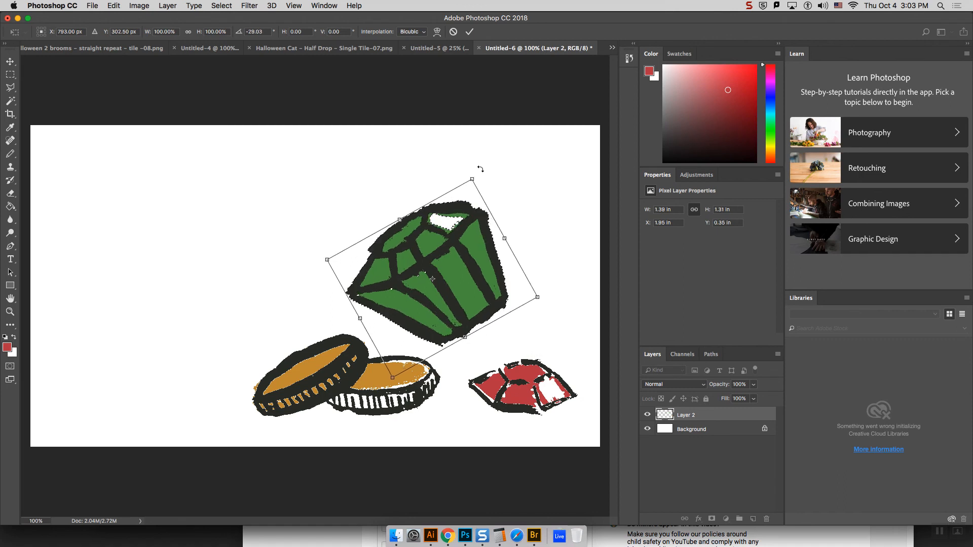
left_click_drag(537, 297, 558, 304)
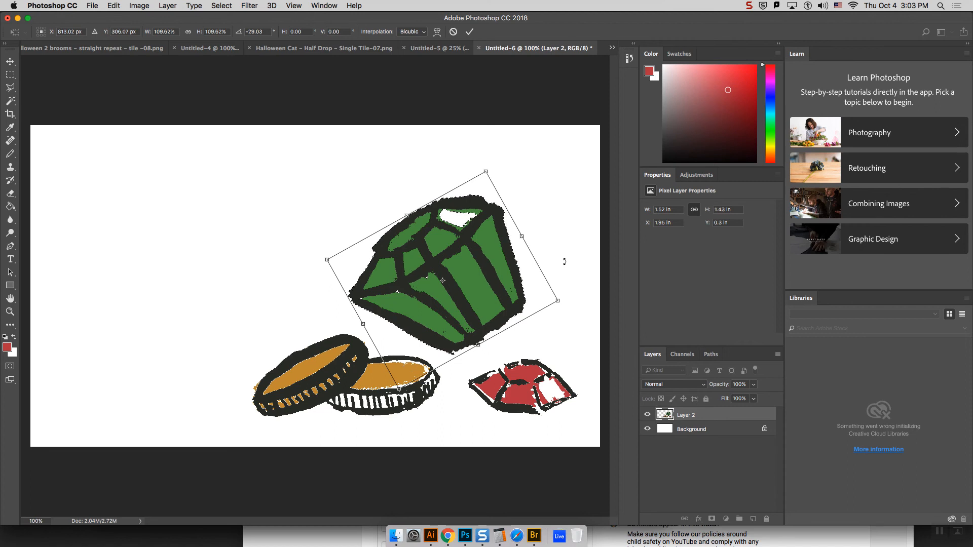
left_click_drag(558, 299, 546, 298)
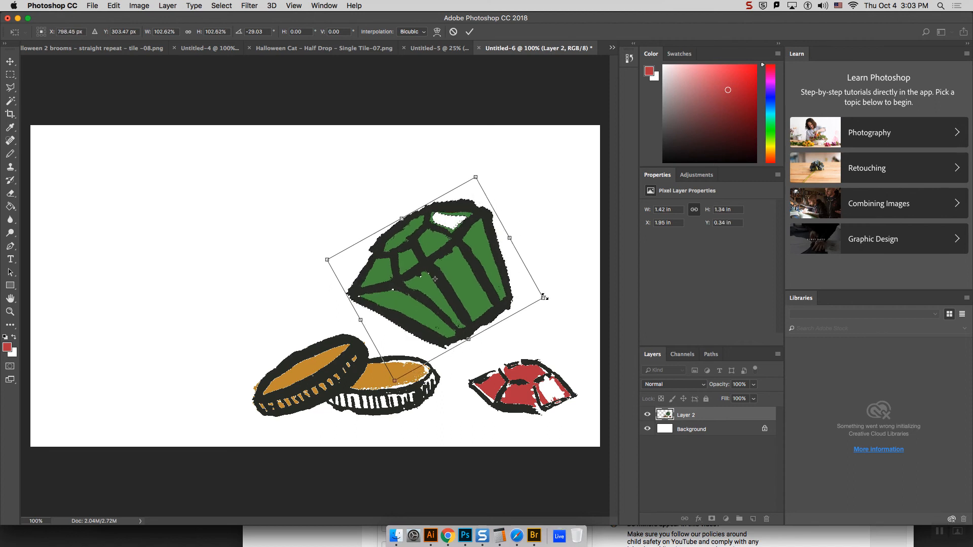
key("Return")
key("super+d")
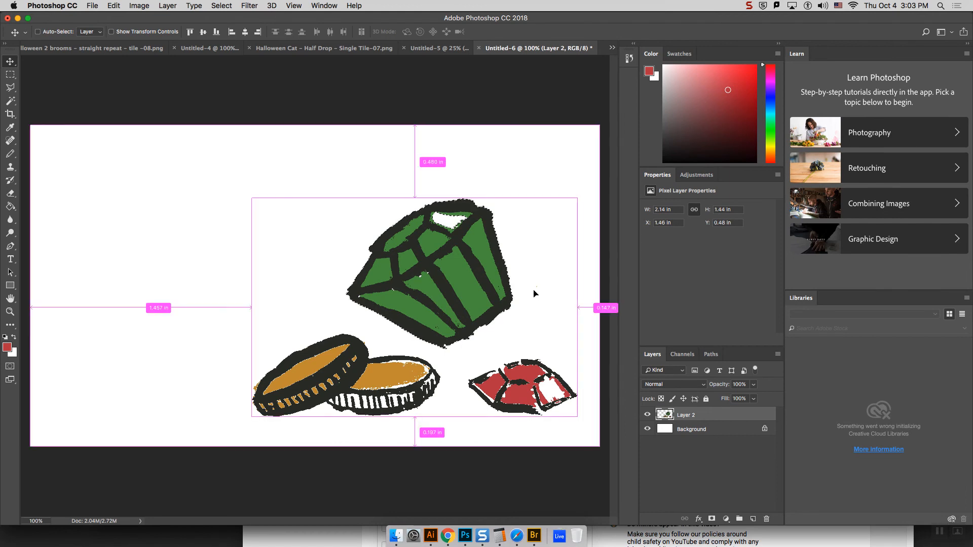
Step: Crop the canvas's empty left side and top so it fits closely around the gems and coins
left_click(10, 114)
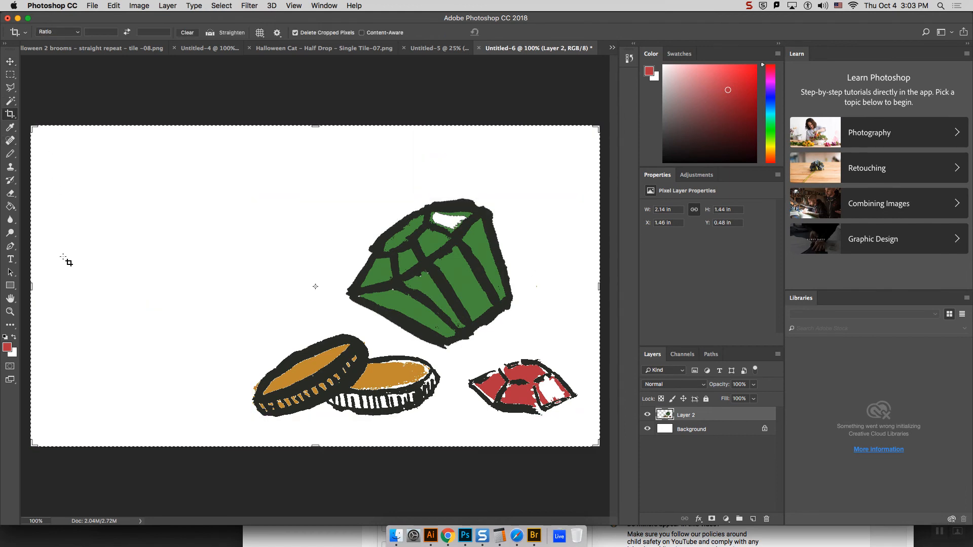
left_click_drag(26, 280, 136, 293)
left_click_drag(314, 127, 314, 155)
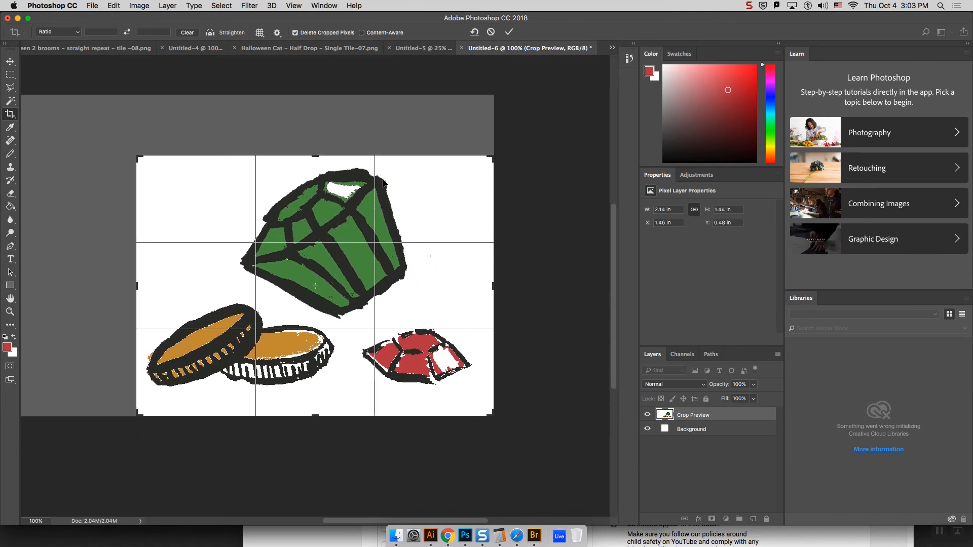
key("Return")
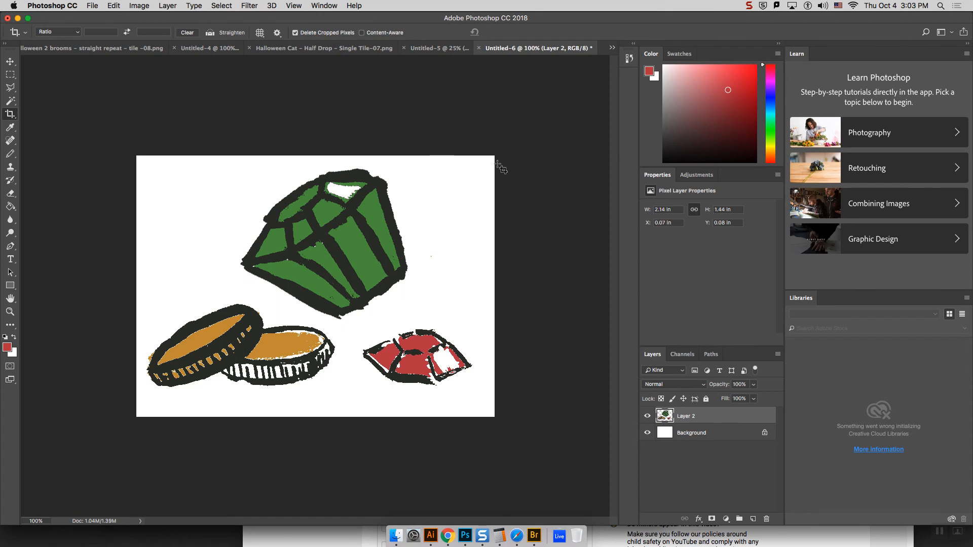
Step: Define the cropped gems-and-coins artwork as a new pattern
left_click(132, 5)
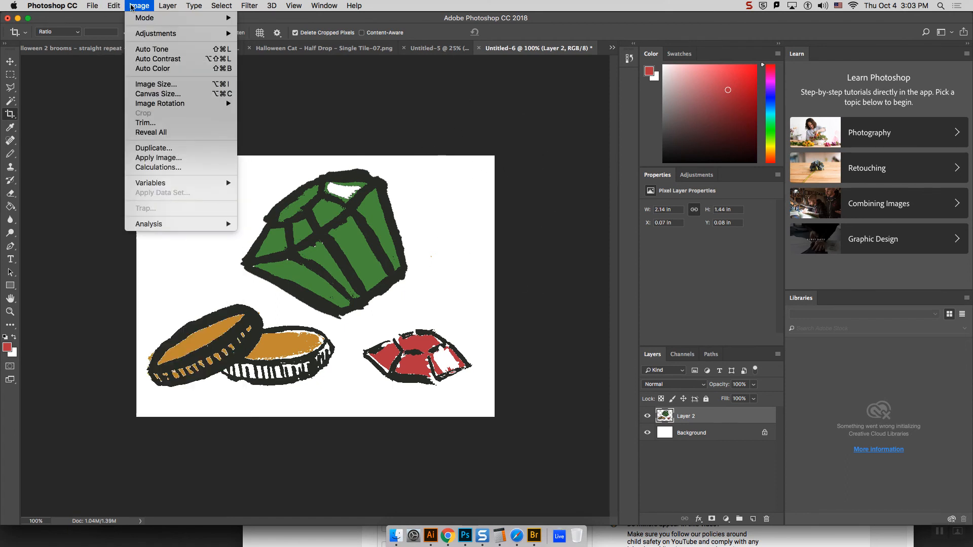
mouse_move(114, 6)
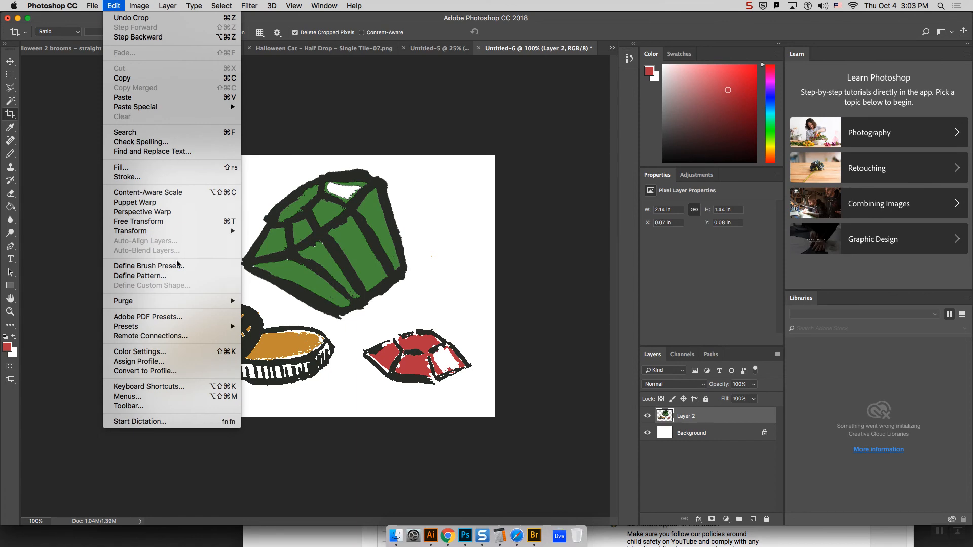
left_click(175, 275)
left_click(578, 102)
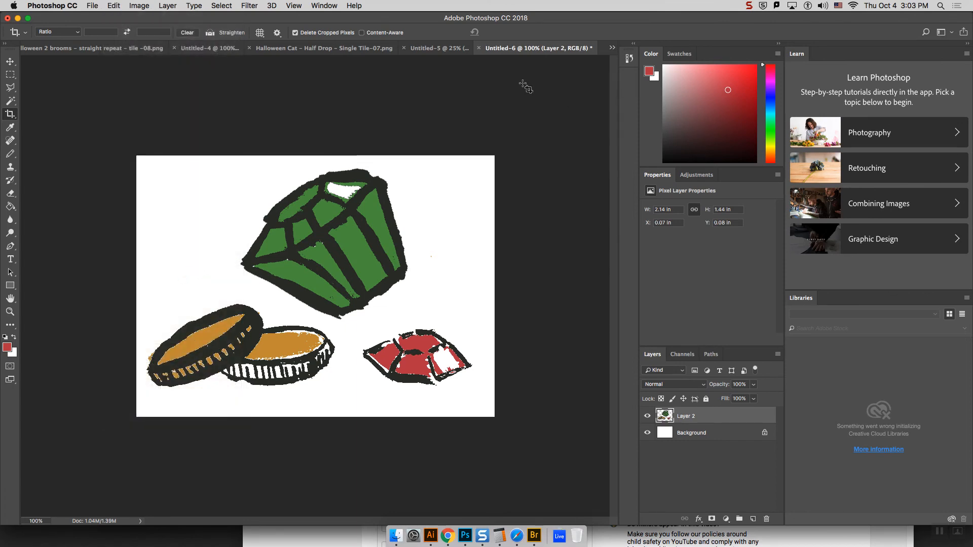
Step: In the Untitled-4 dress mockup, change the skirt's Pattern Fill 1 to the new gems-and-coins pattern
left_click(435, 49)
left_click(340, 47)
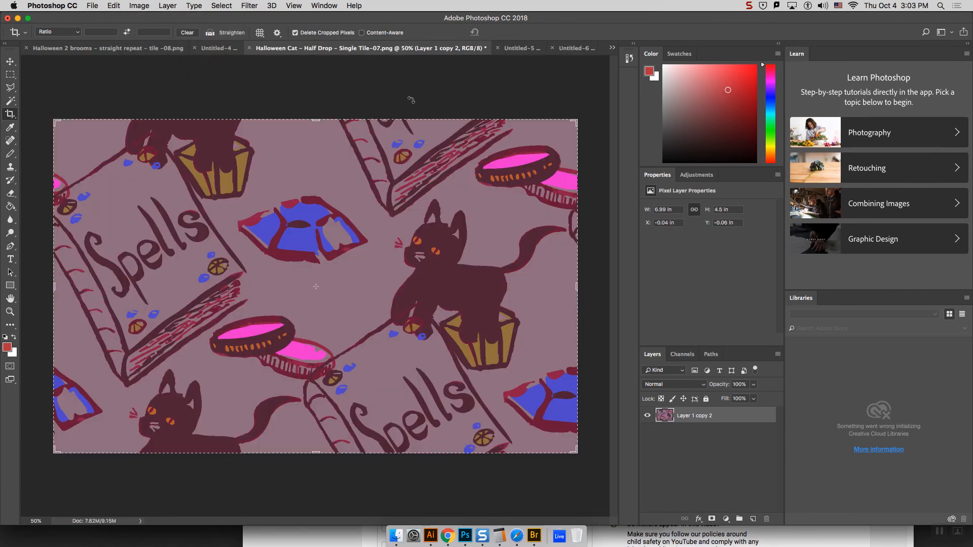
left_click(228, 50)
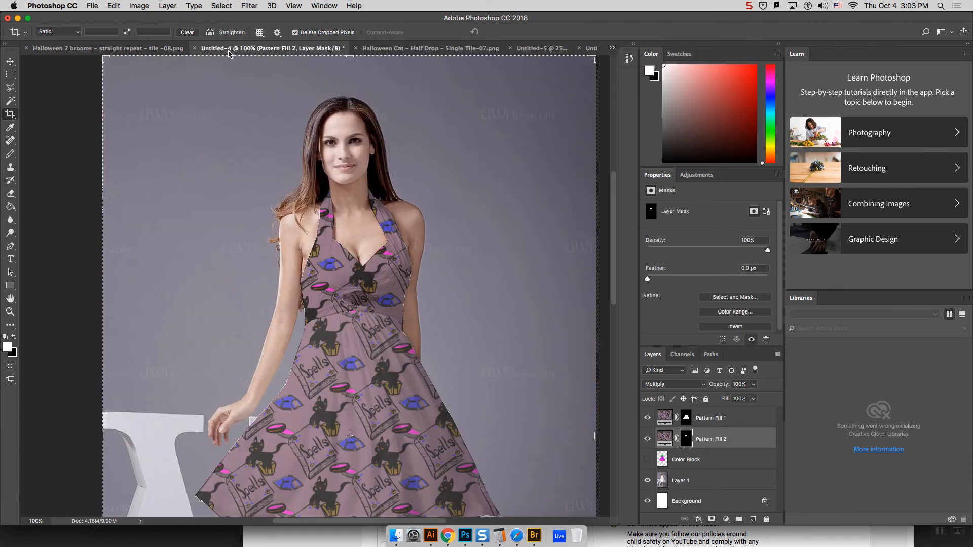
double_click(664, 418)
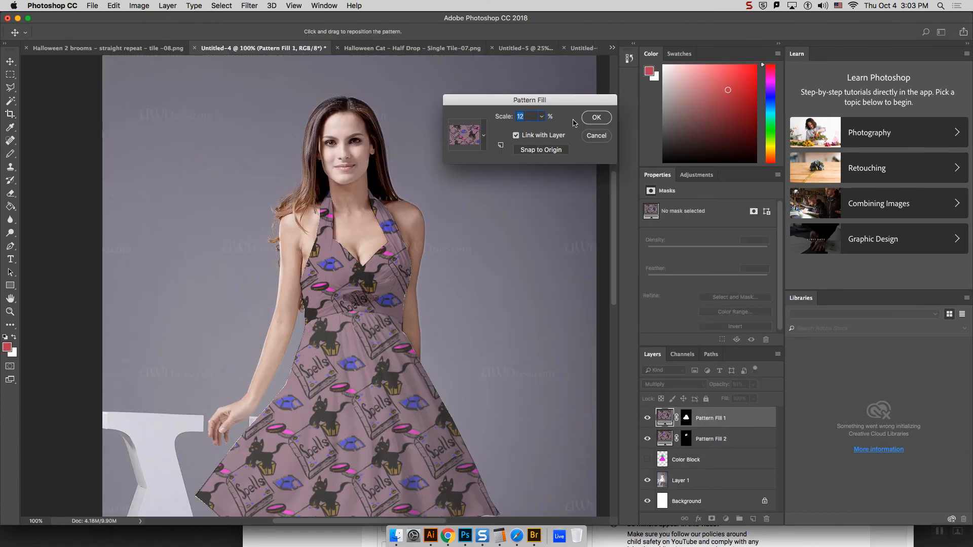
left_click(484, 135)
left_click(480, 213)
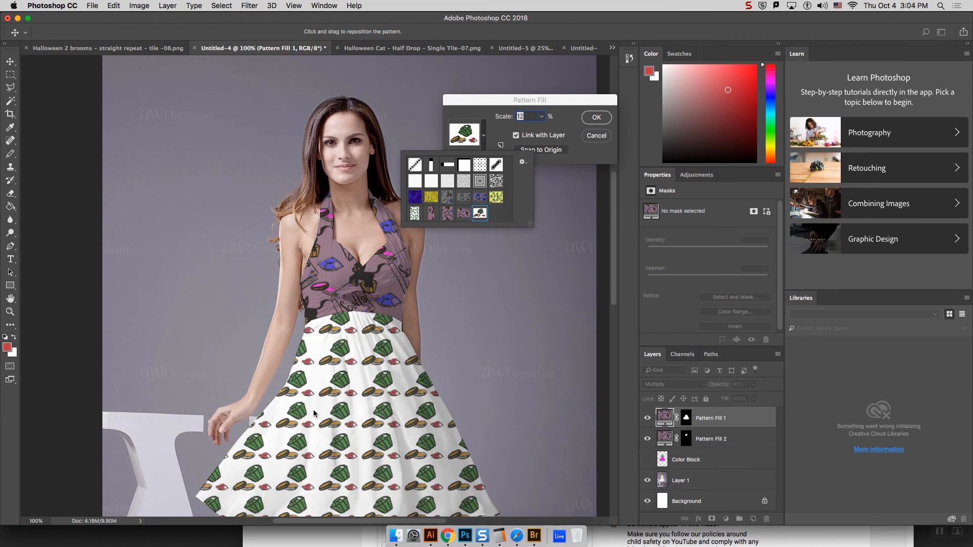
left_click(597, 117)
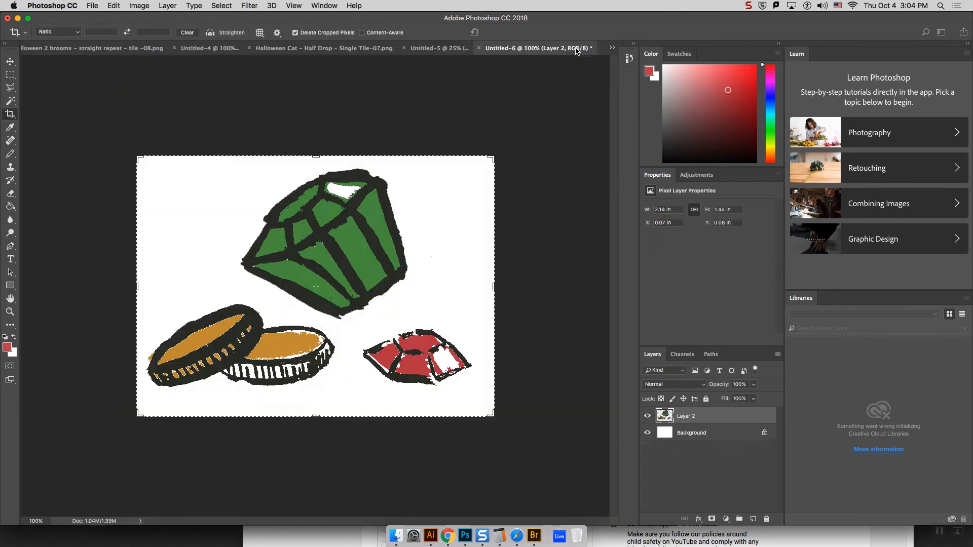
Step: In Untitled-6, select the green gem with the Polygonal Lasso, shrink it to about 68% and rotate it about 8.6° clockwise
left_click(577, 49)
left_click(10, 61)
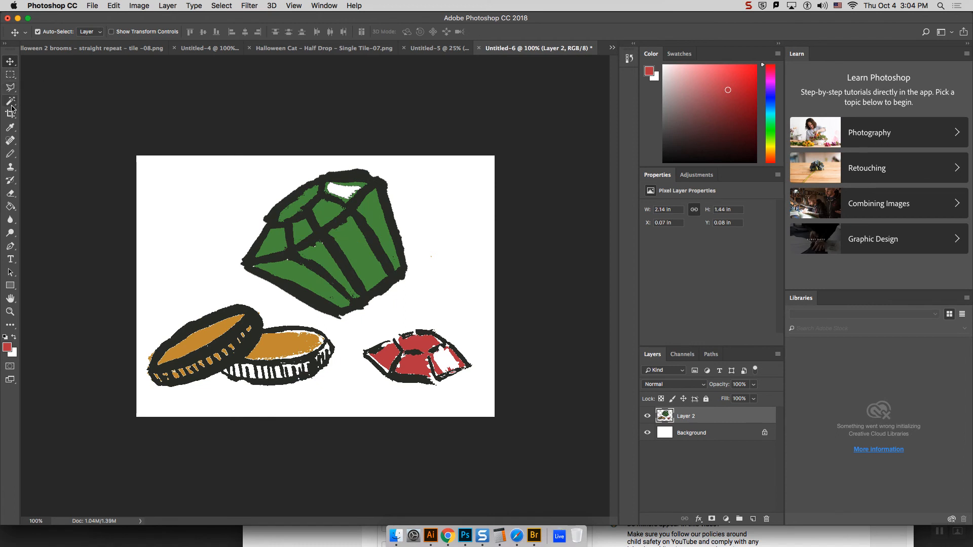
left_click(11, 89)
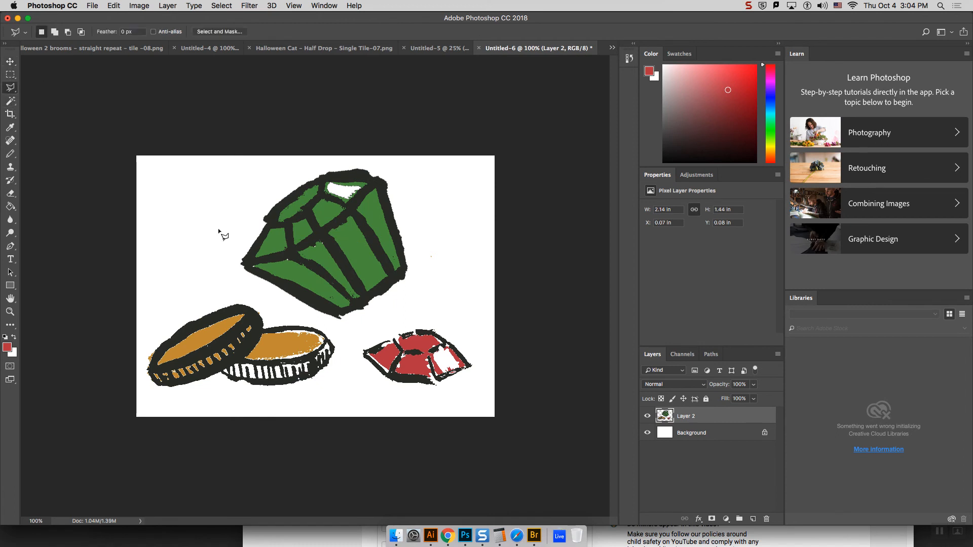
mouse_move(228, 273)
left_mouse_down()
mouse_move(329, 331)
mouse_move(385, 324)
mouse_move(439, 255)
mouse_move(396, 167)
mouse_move(337, 159)
mouse_move(249, 172)
mouse_move(215, 196)
left_mouse_up()
key("super+t")
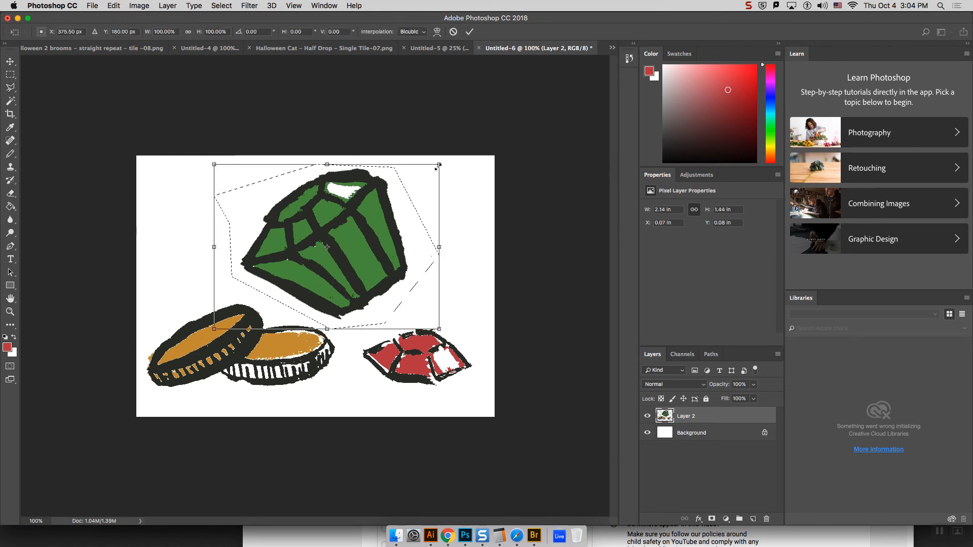
mouse_move(437, 166)
left_mouse_down()
mouse_move(375, 203)
mouse_move(364, 219)
mouse_move(383, 210)
mouse_move(380, 226)
left_mouse_up()
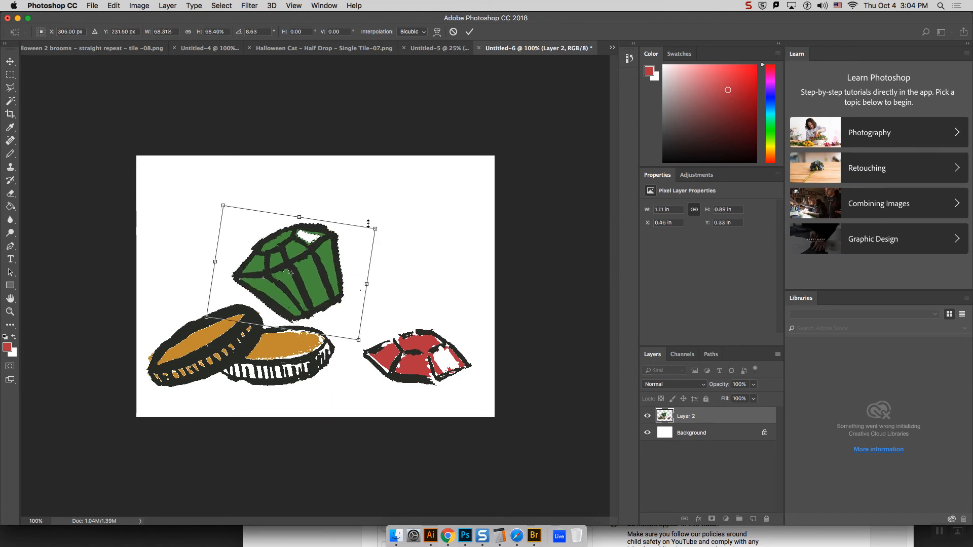
key("Return")
Step: Duplicate the green gem onto a new layer and move the copy above the red gem
key("super+c")
key("super+v")
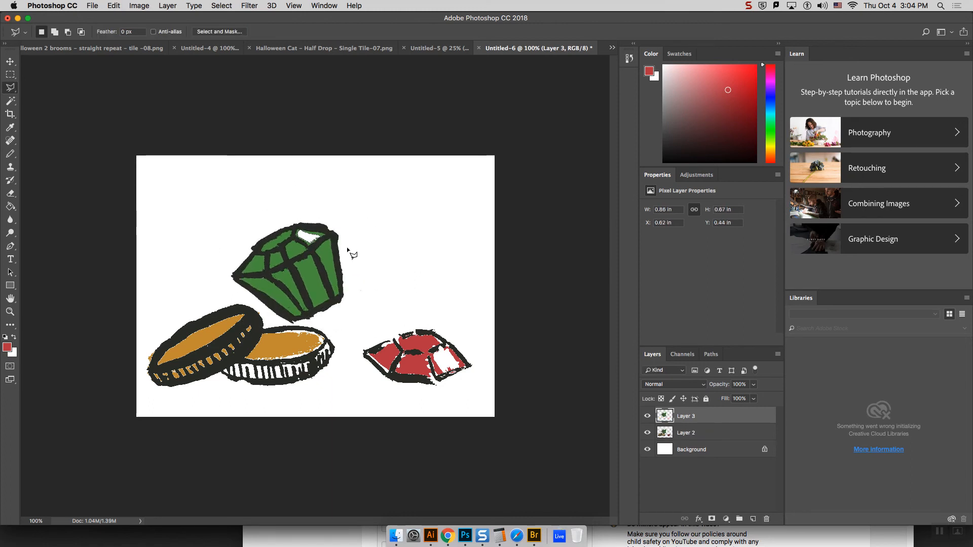
left_click(425, 229)
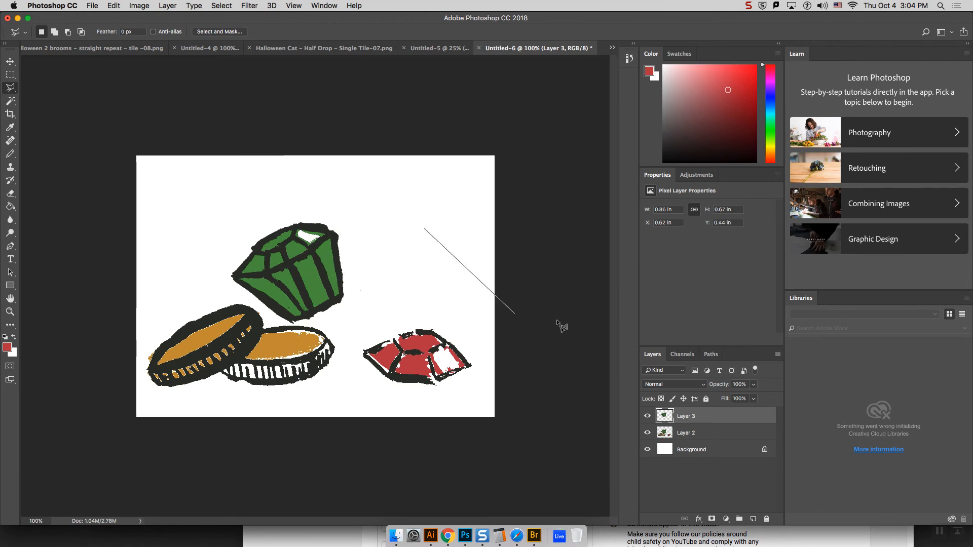
key("Escape")
left_click(9, 61)
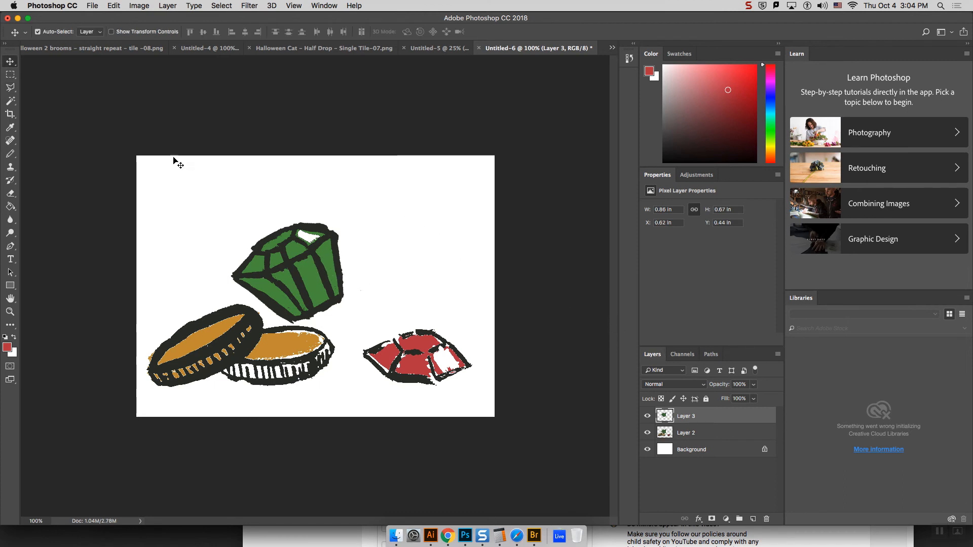
left_click_drag(313, 285, 427, 266)
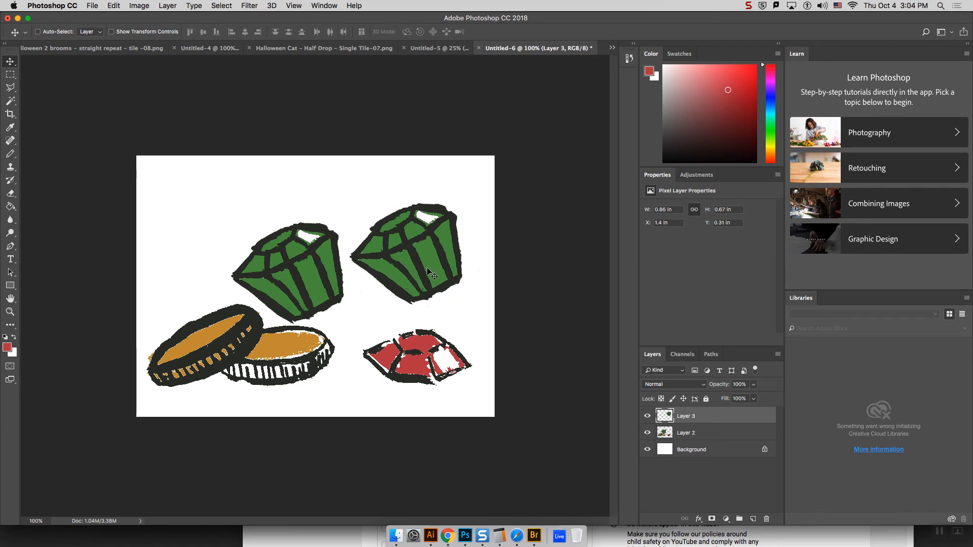
key("ctrl+t")
left_click_drag(489, 204, 430, 257)
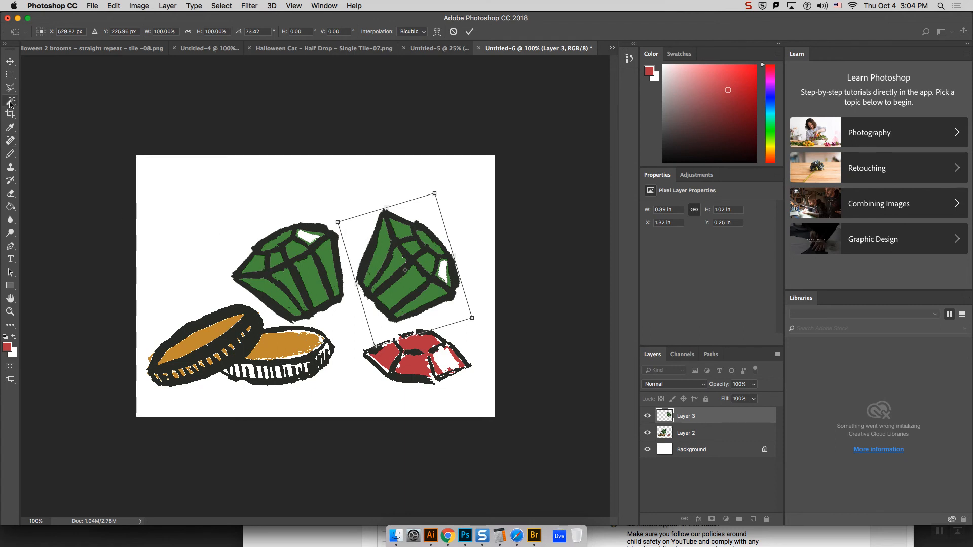
left_click(10, 74)
key("Return")
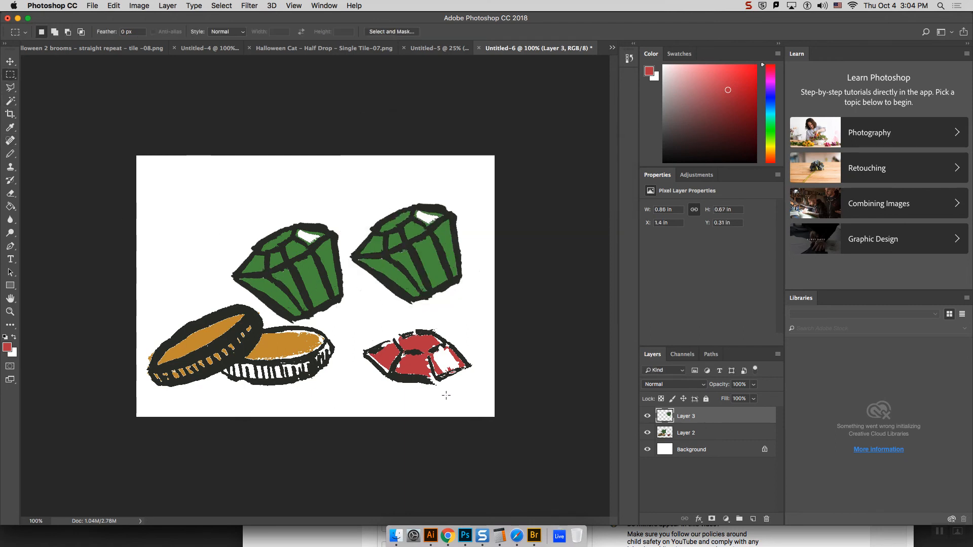
Step: Rotate the duplicated green gem above the red gem about 71° clockwise
left_click(113, 6)
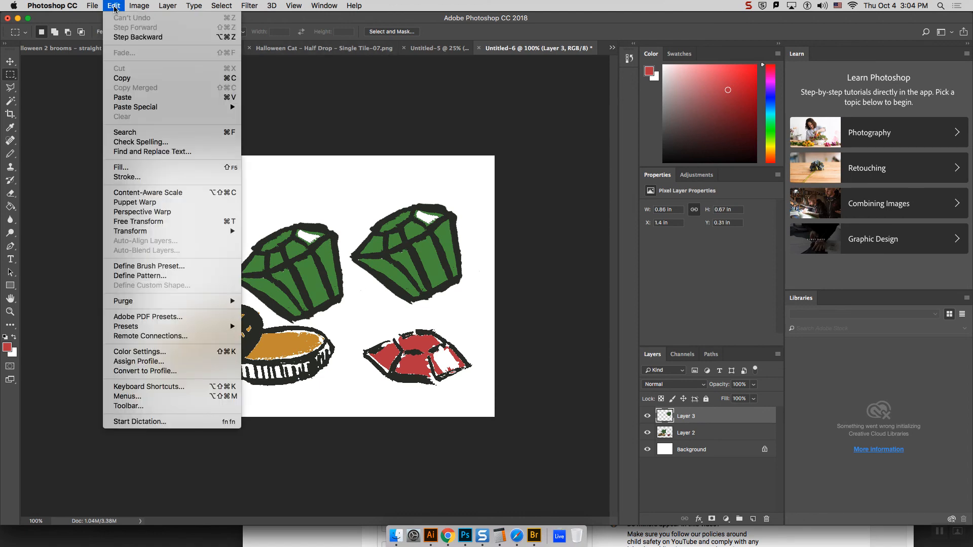
left_click(110, 4)
left_click(110, 4)
left_click(110, 5)
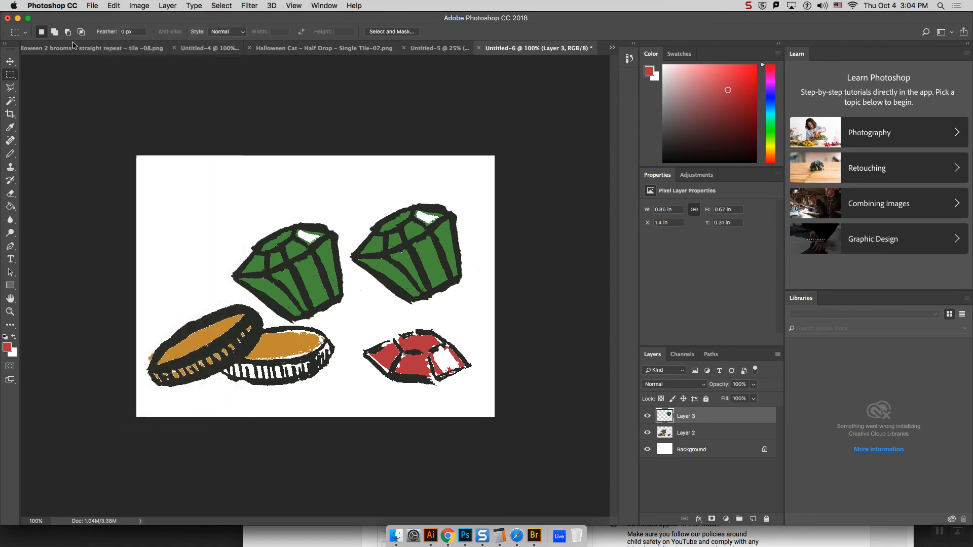
left_click_drag(346, 190, 478, 309)
key("super+t")
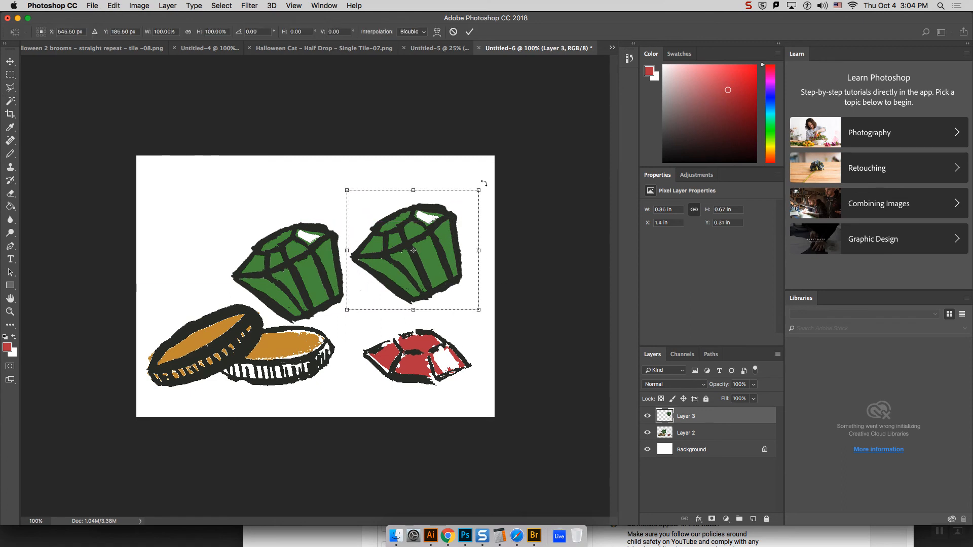
left_click_drag(484, 183, 502, 280)
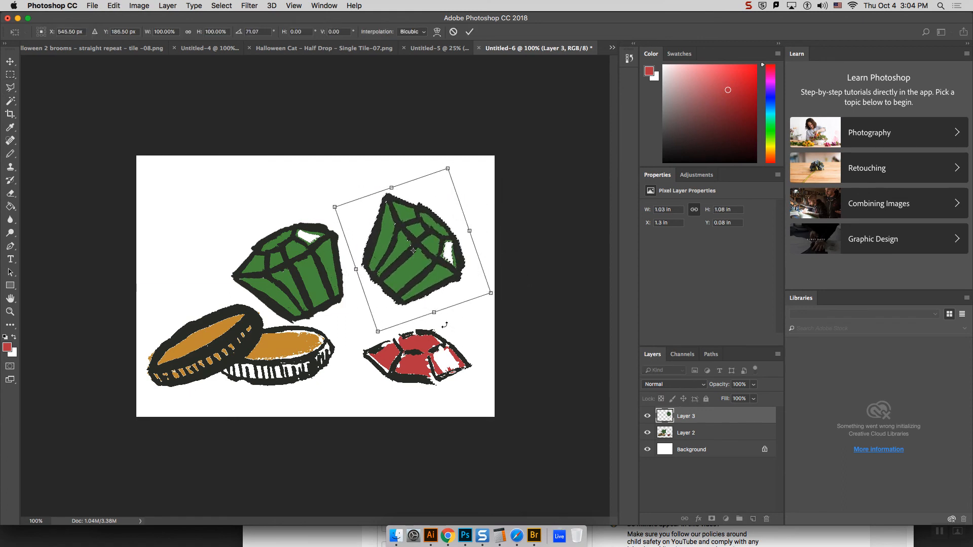
key("Return")
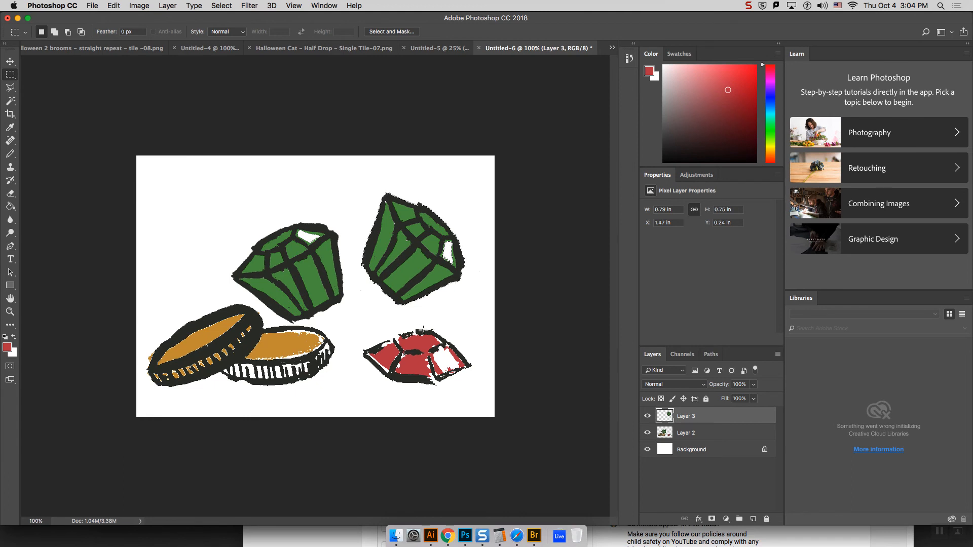
Step: Copy the red gem from Layer 2 and paste it onto a new layer
left_click_drag(355, 325, 484, 395)
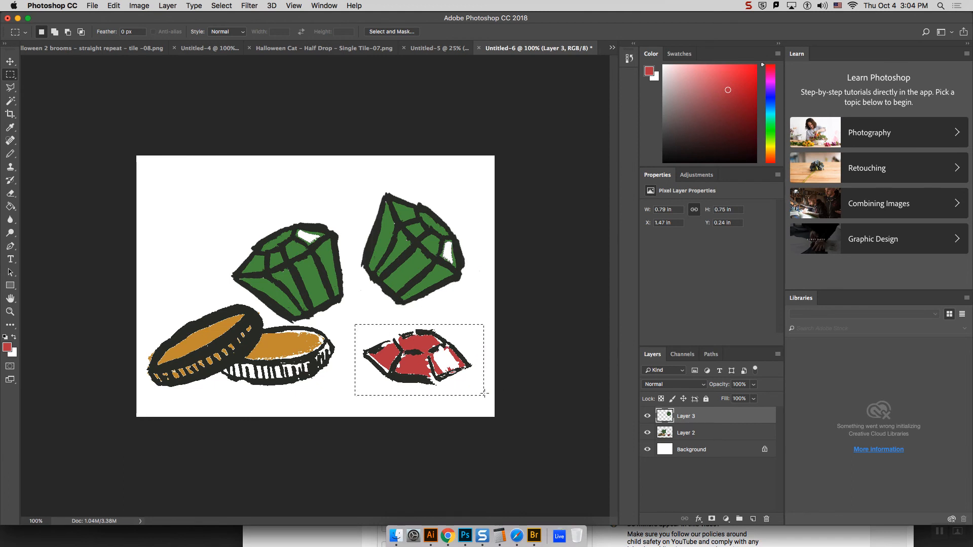
key("super+c")
left_click(562, 187)
left_click(703, 433)
key("super+c")
key("super+v")
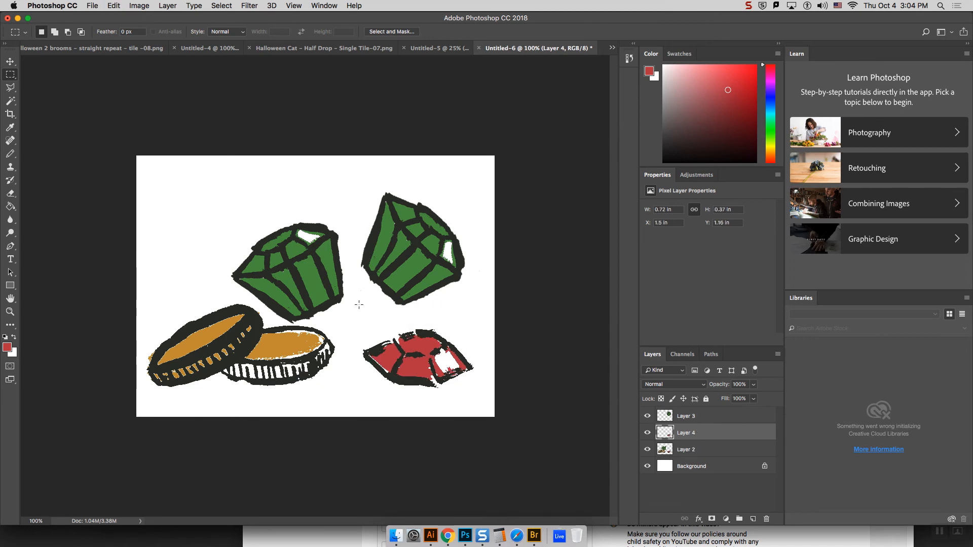
Step: Move the red gem copy to the canvas's upper-left corner and rotate it about 44° counterclockwise
left_click(10, 62)
left_click_drag(425, 366, 218, 211)
key("super+t")
left_click_drag(278, 170, 234, 153)
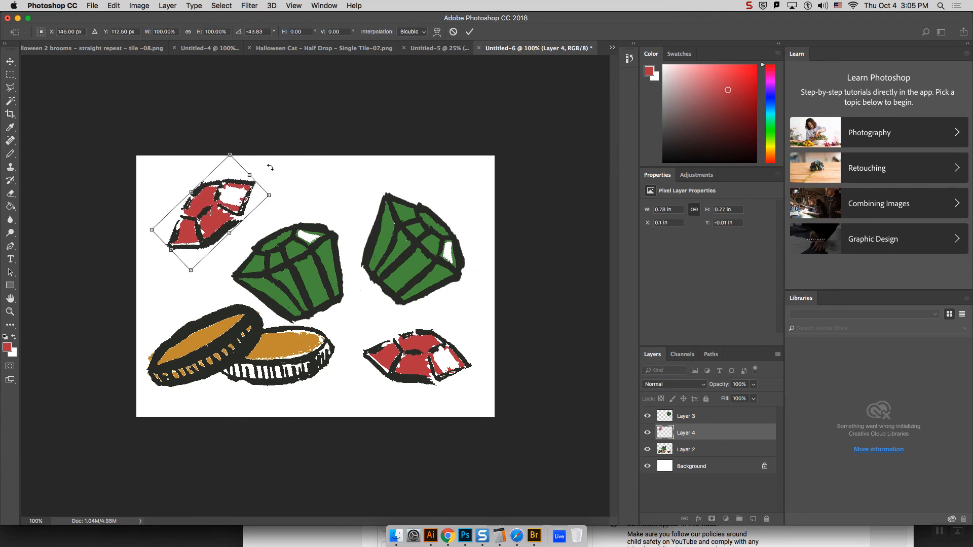
key("Return")
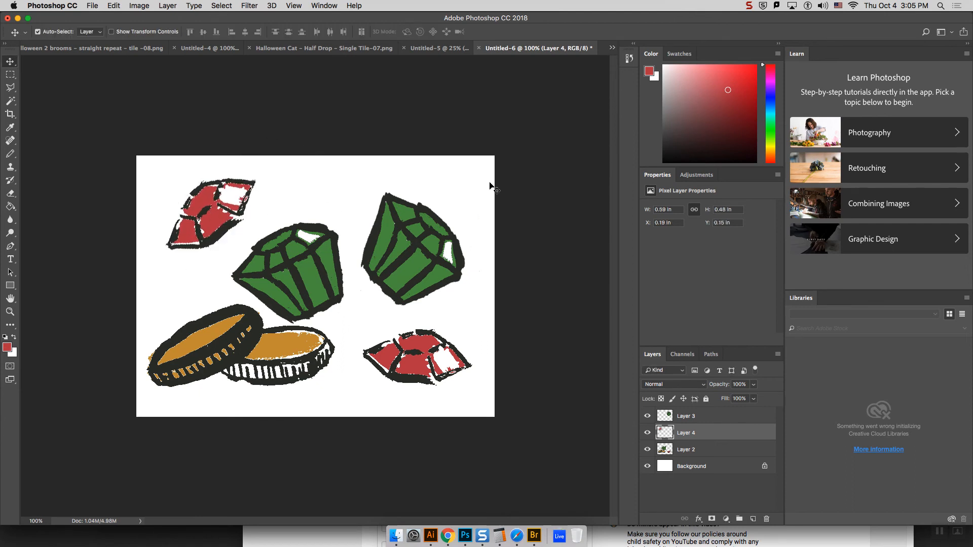
Step: Shift the Layer 2 artwork slightly down and merge Layers 2, 3 and 4 into one layer, leaving the Background separate
left_click_drag(424, 361, 421, 365)
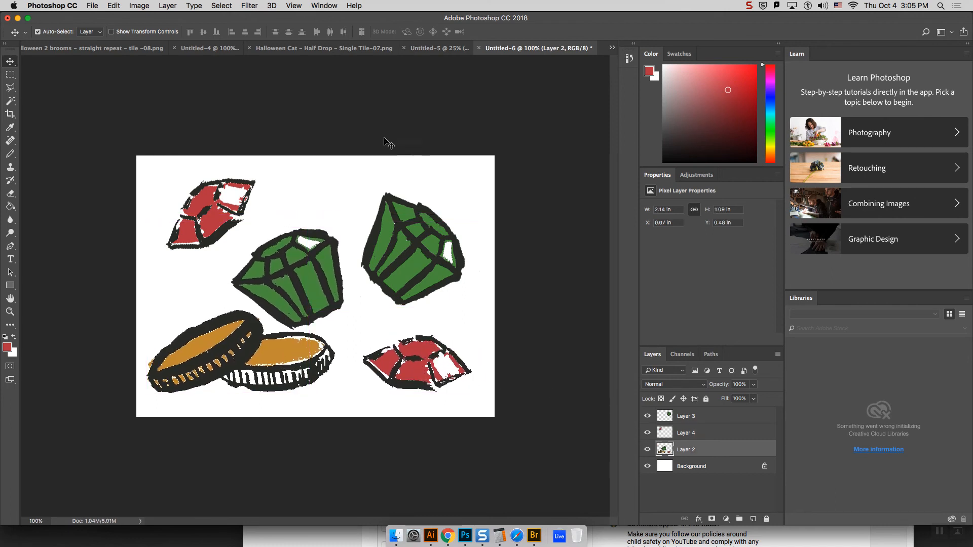
left_click(732, 417, "shift")
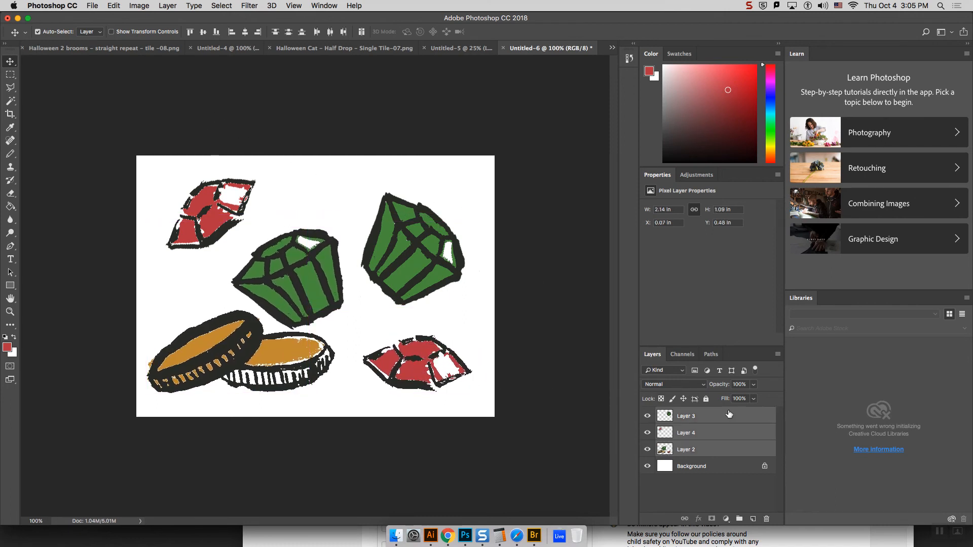
left_click(776, 355)
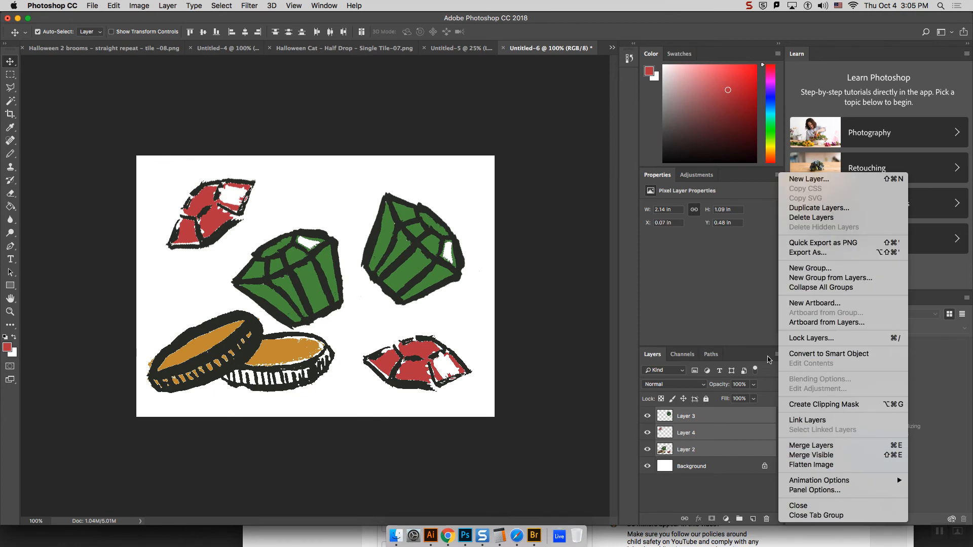
left_click(769, 360)
left_click(776, 356)
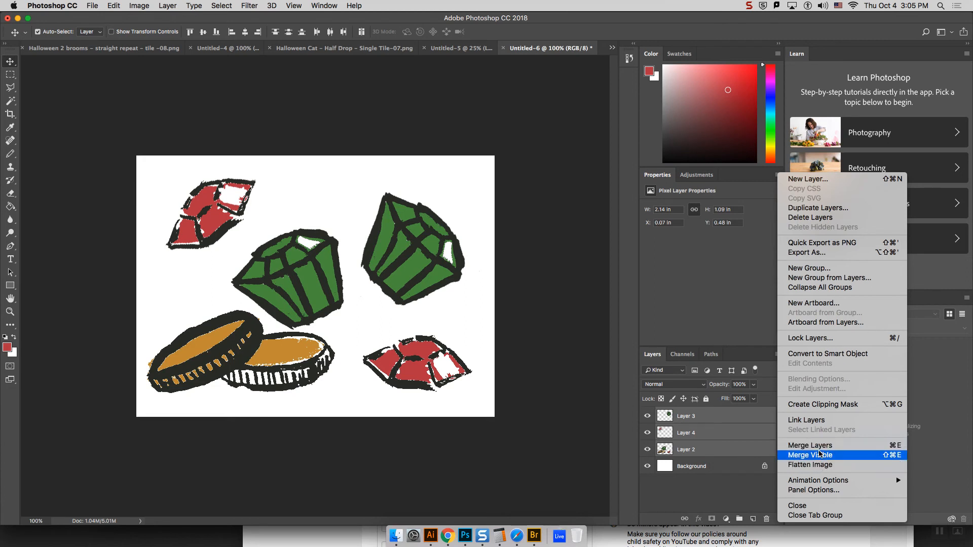
left_click(820, 448)
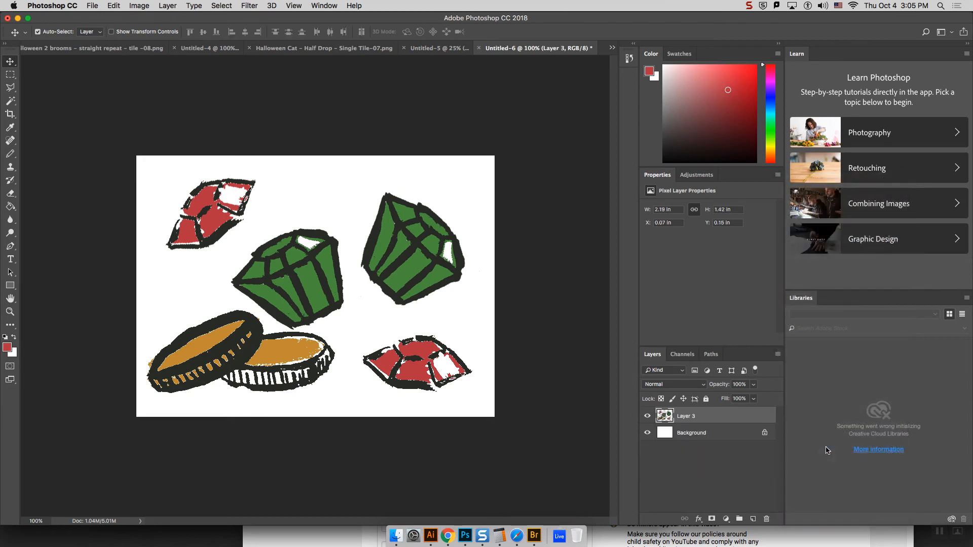
left_click(732, 439)
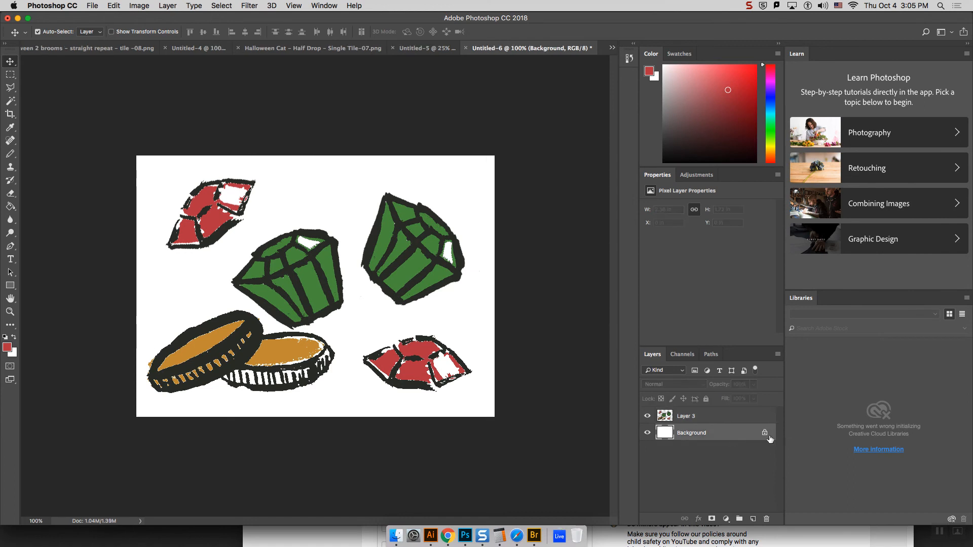
left_click(733, 416)
left_click(248, 6)
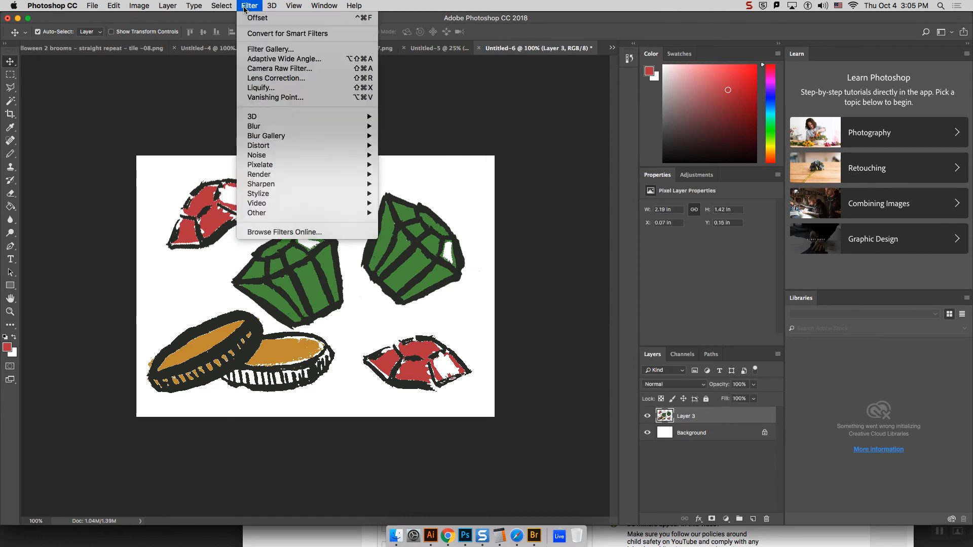
left_click(248, 6)
left_click(249, 6)
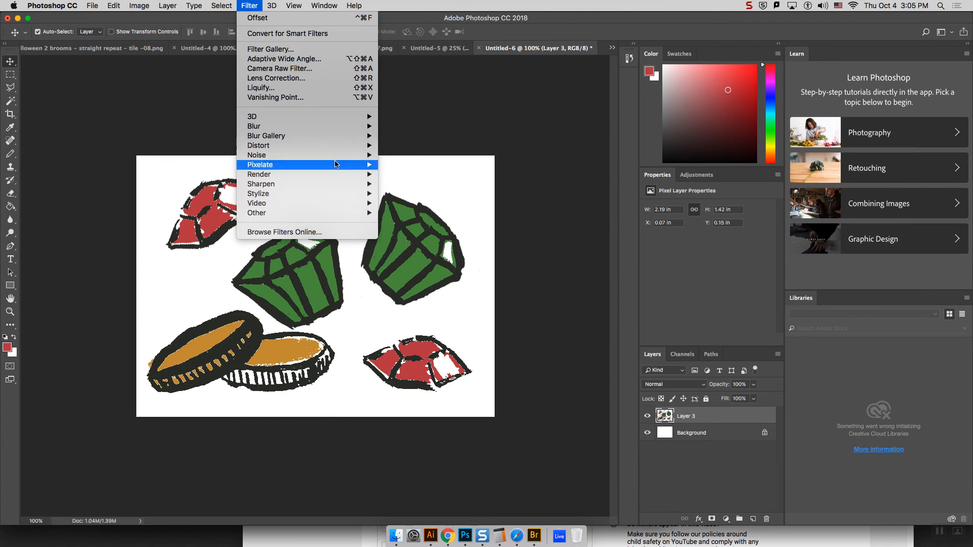
mouse_move(336, 215)
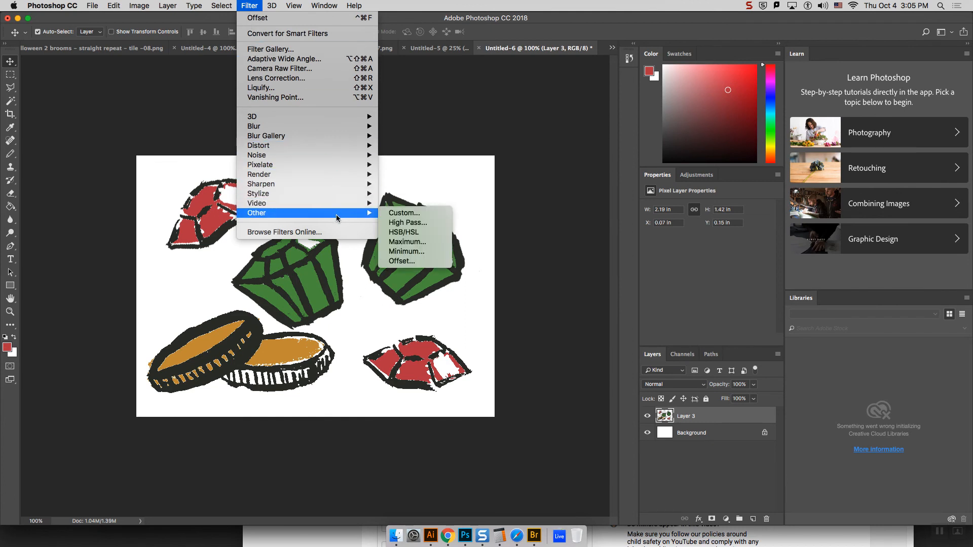
left_click(423, 266)
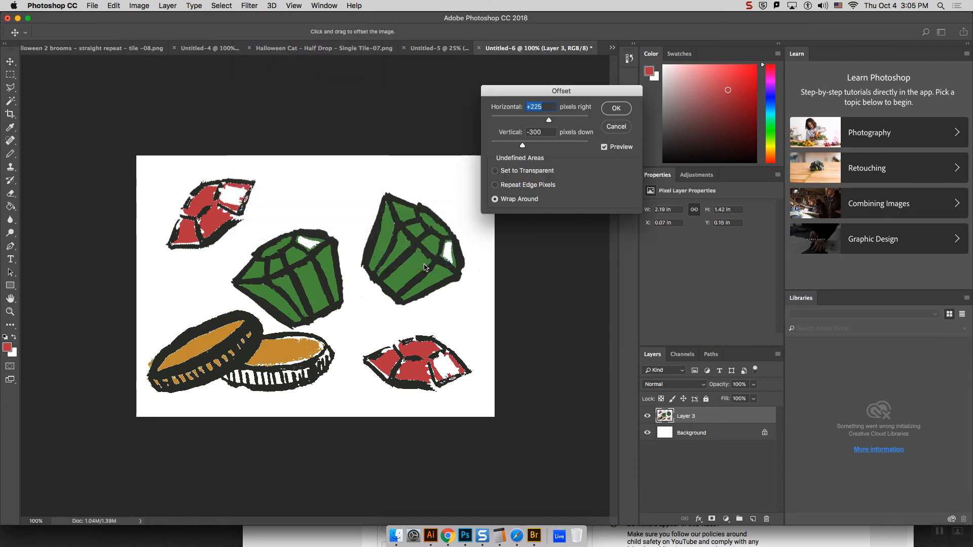
left_click(617, 127)
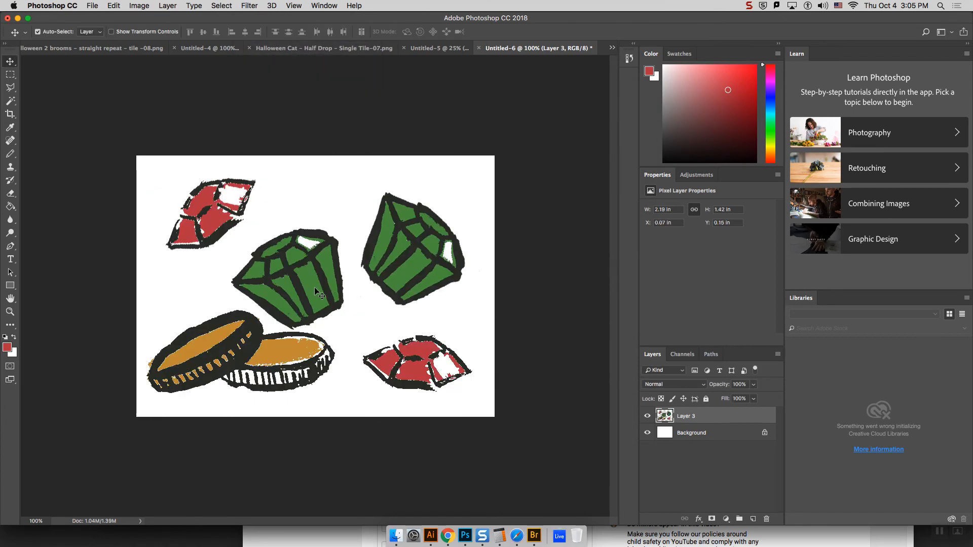
Step: Resize the canvas to 700 by 500 pixels, allowing the edges to be clipped
left_click(114, 6)
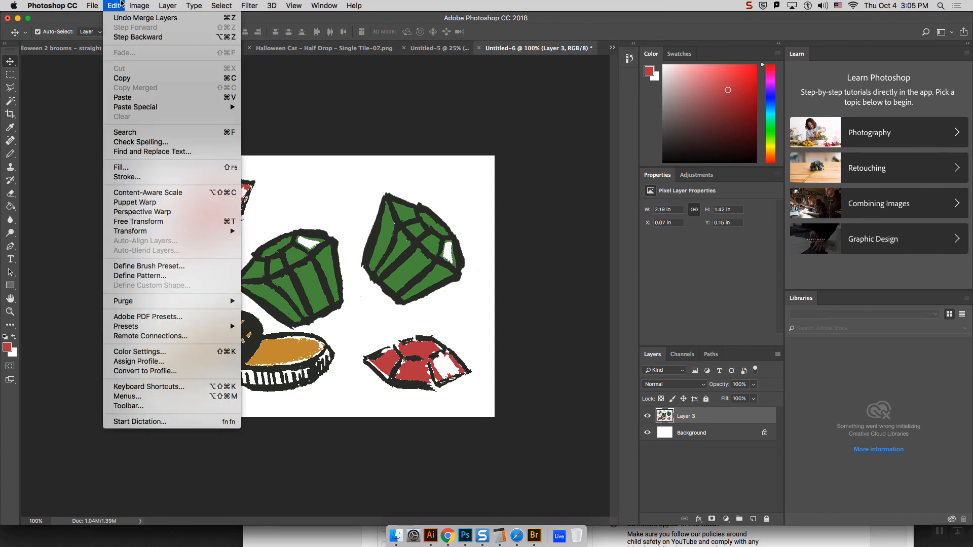
mouse_move(135, 4)
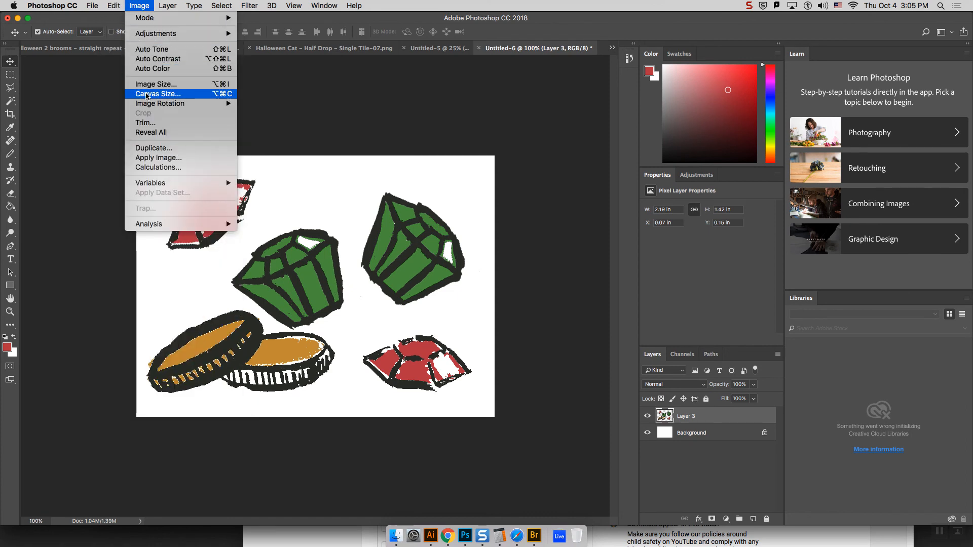
left_click(146, 94)
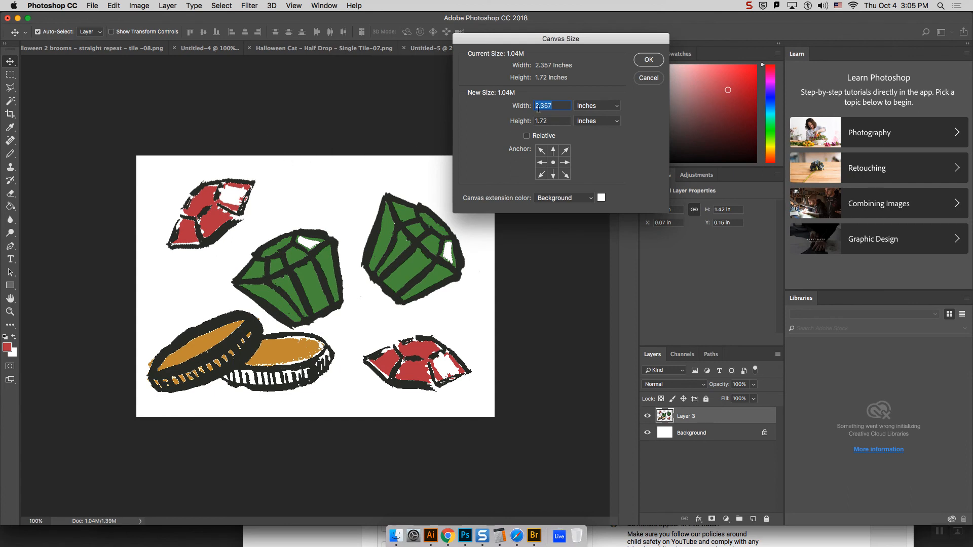
left_click(598, 110)
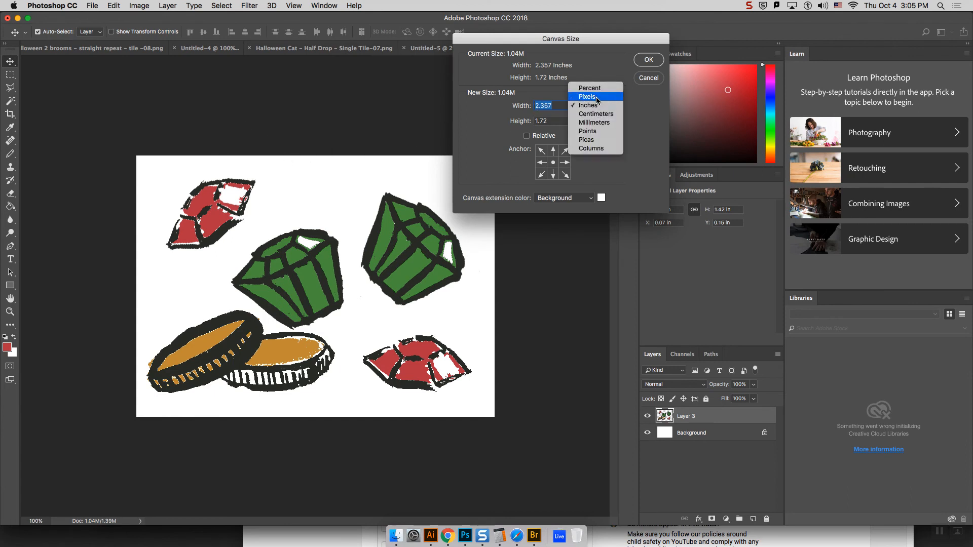
left_click(596, 98)
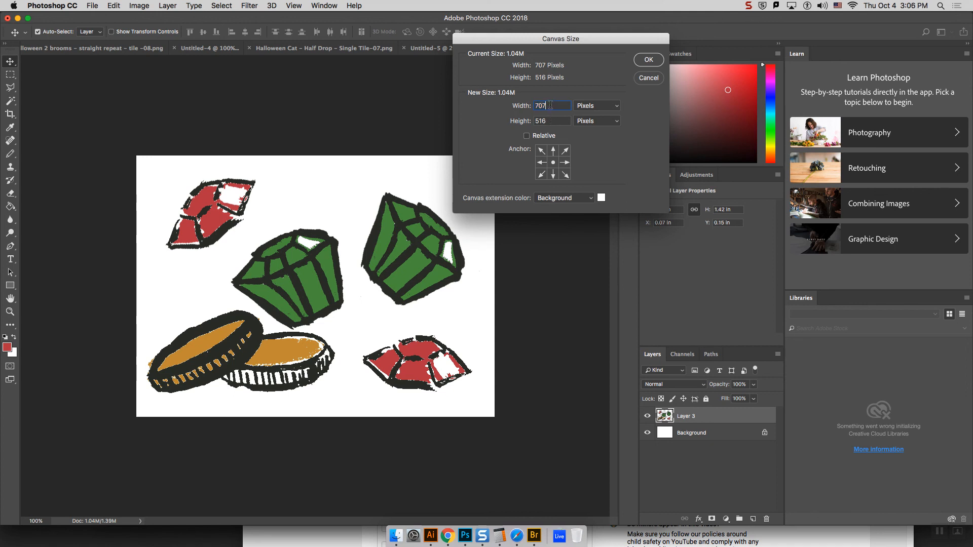
double_click(541, 105)
left_click(552, 106)
type("0")
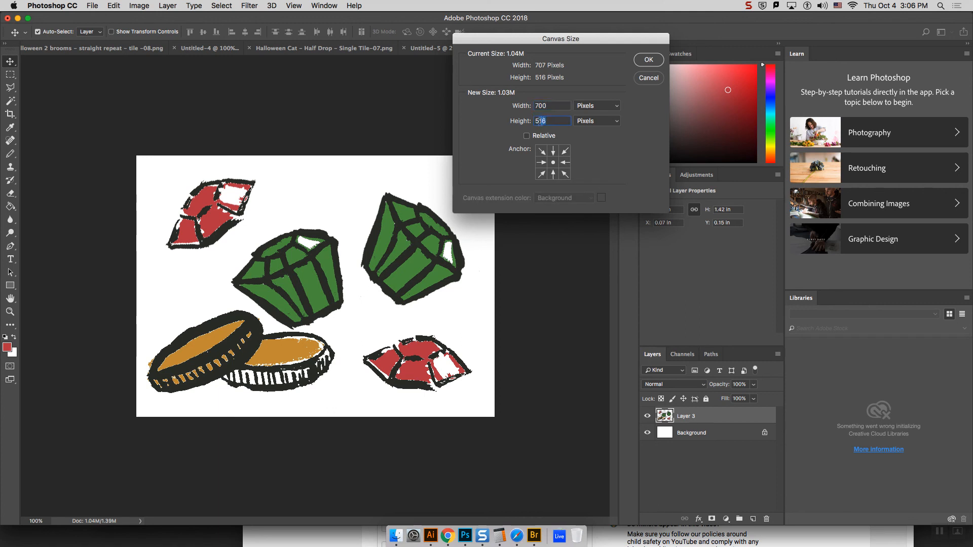
type("500")
left_click(638, 65)
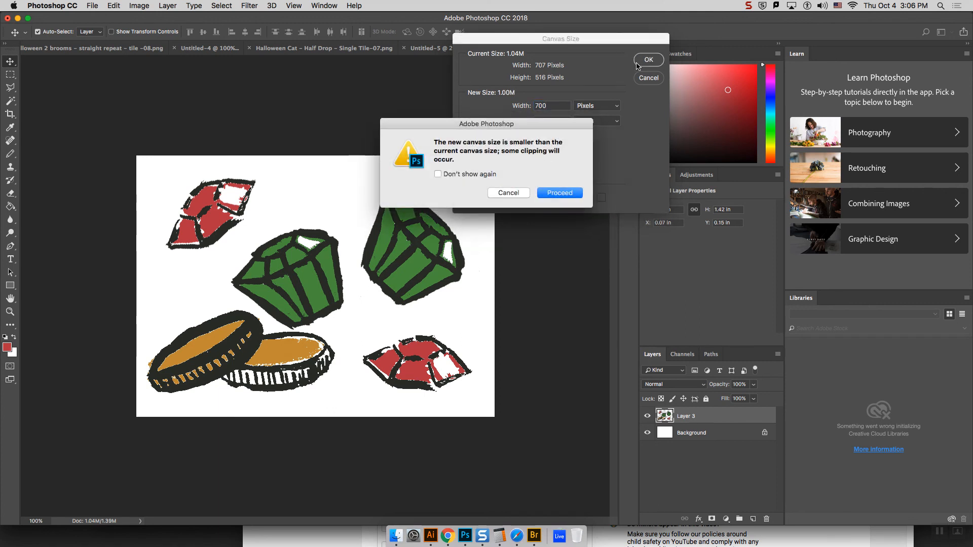
left_click(559, 193)
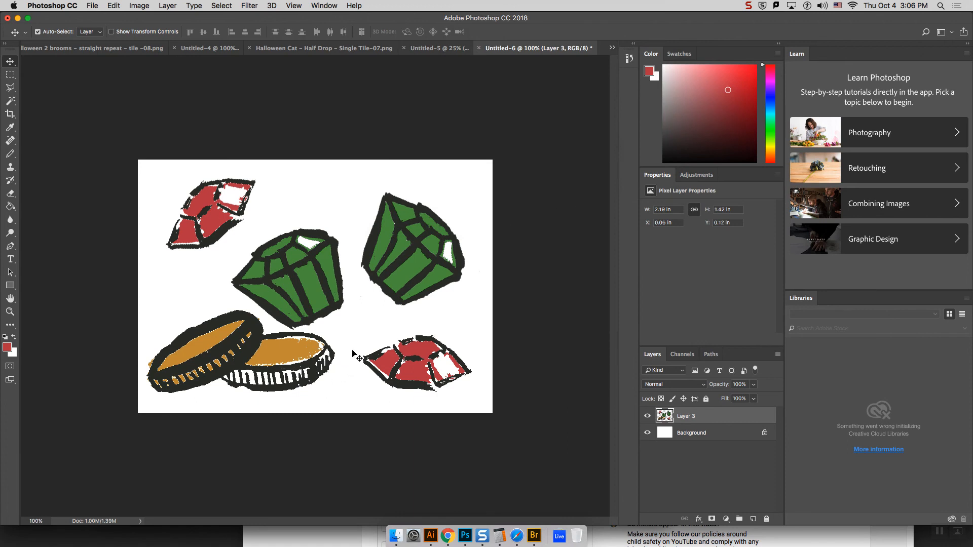
Step: Check the canvas width and height in pixels
left_click(113, 6)
mouse_move(138, 5)
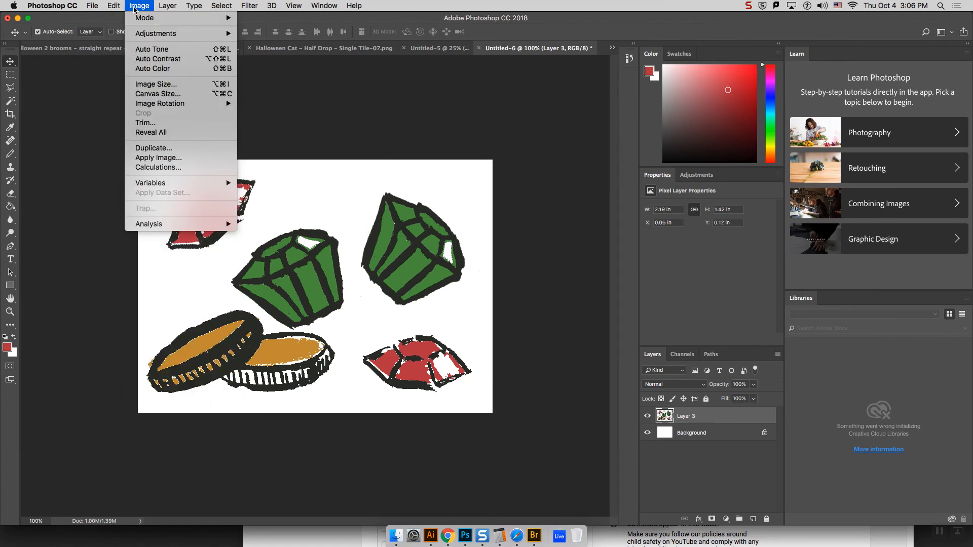
left_click(160, 96)
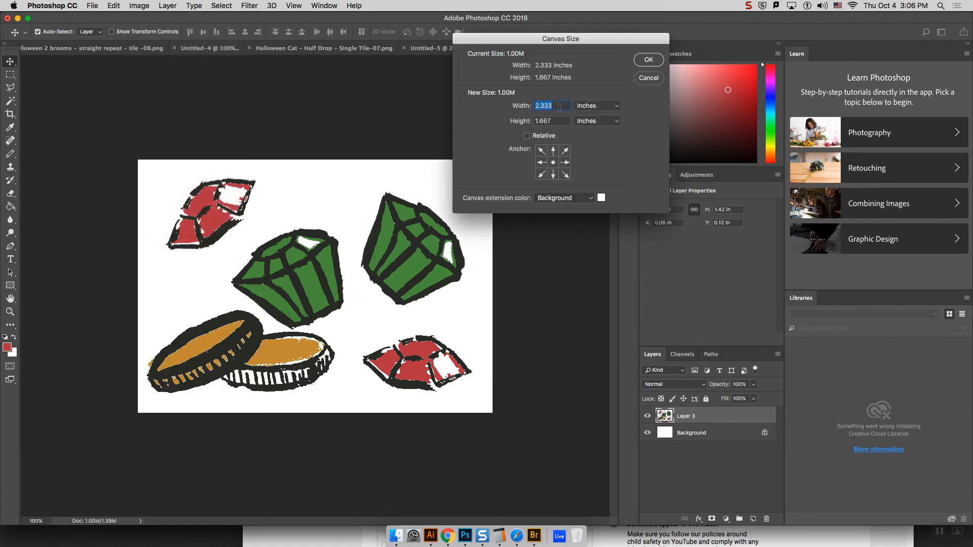
left_click(591, 106)
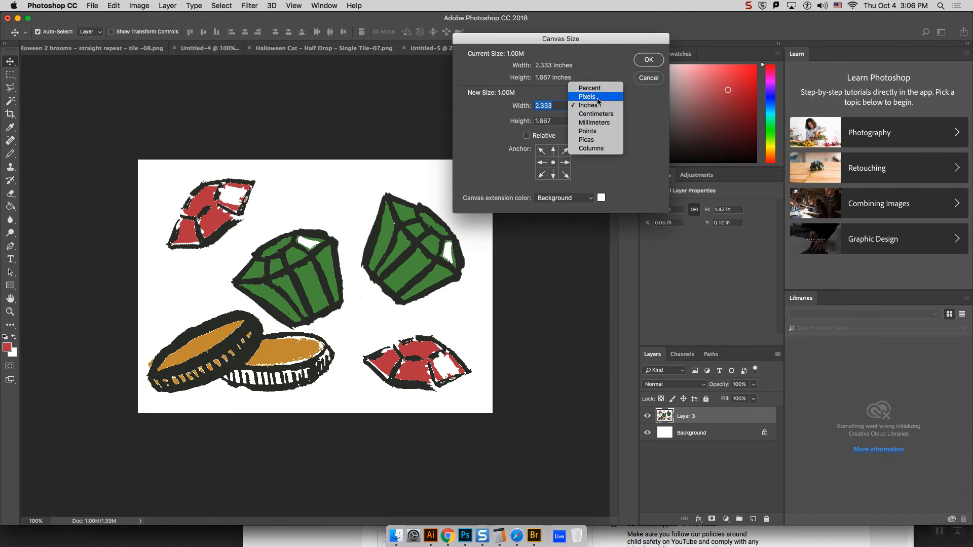
left_click(596, 97)
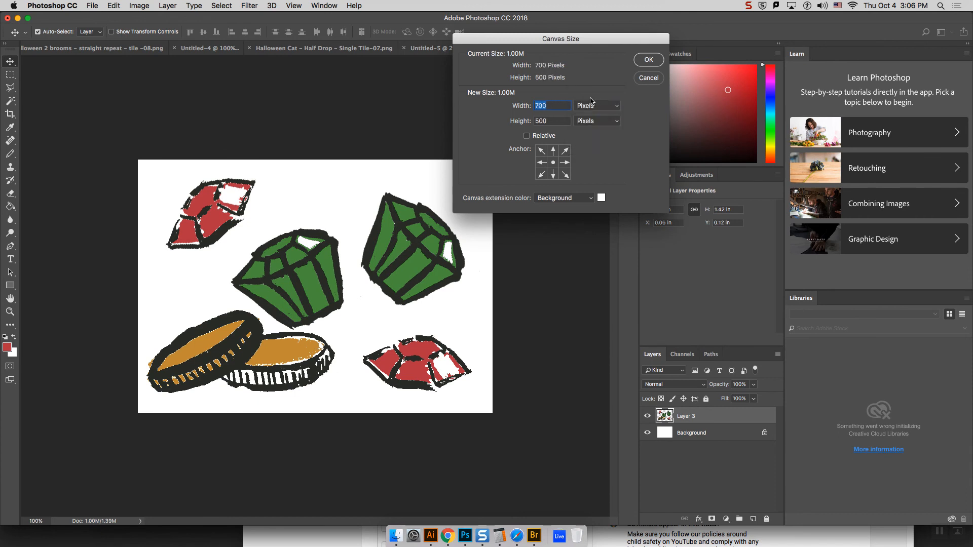
left_click(658, 61)
Step: Offset the merged artwork layer by 352 pixels horizontally and 250 pixels vertically, wrapping the undefined areas around
left_click(241, 4)
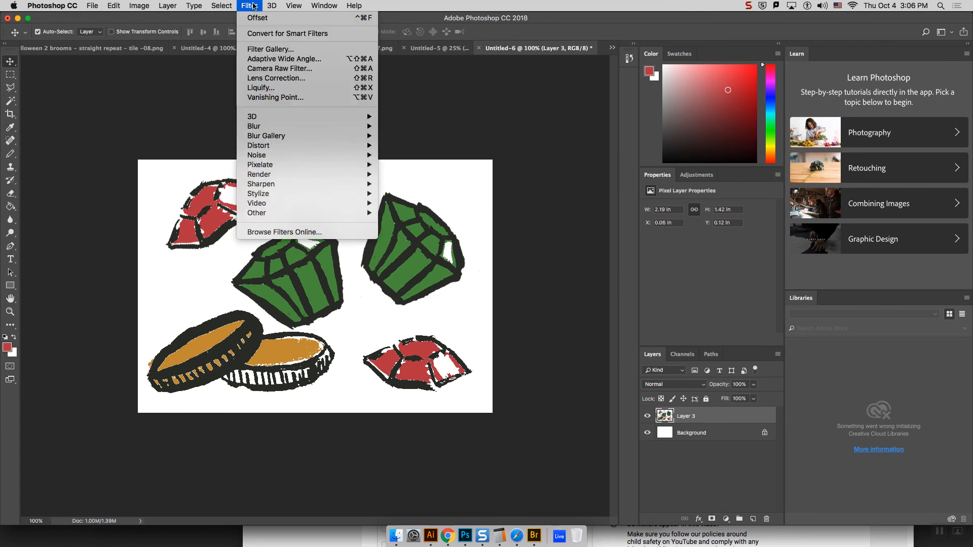
mouse_move(270, 207)
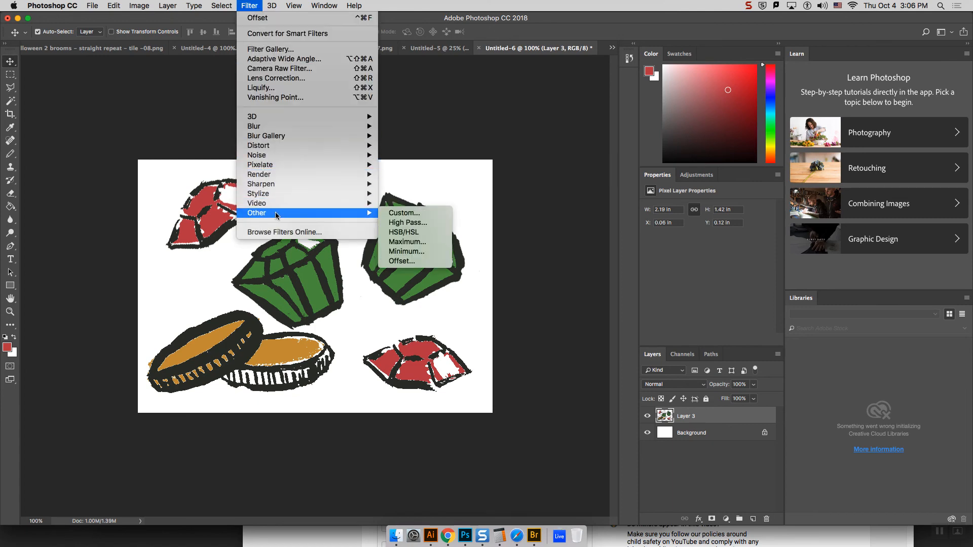
left_click(444, 263)
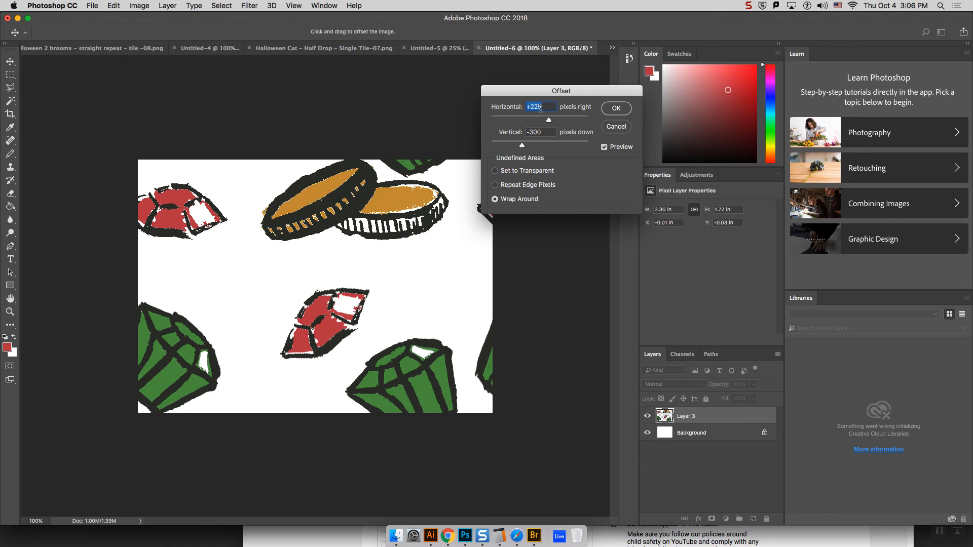
type("352")
key("Tab")
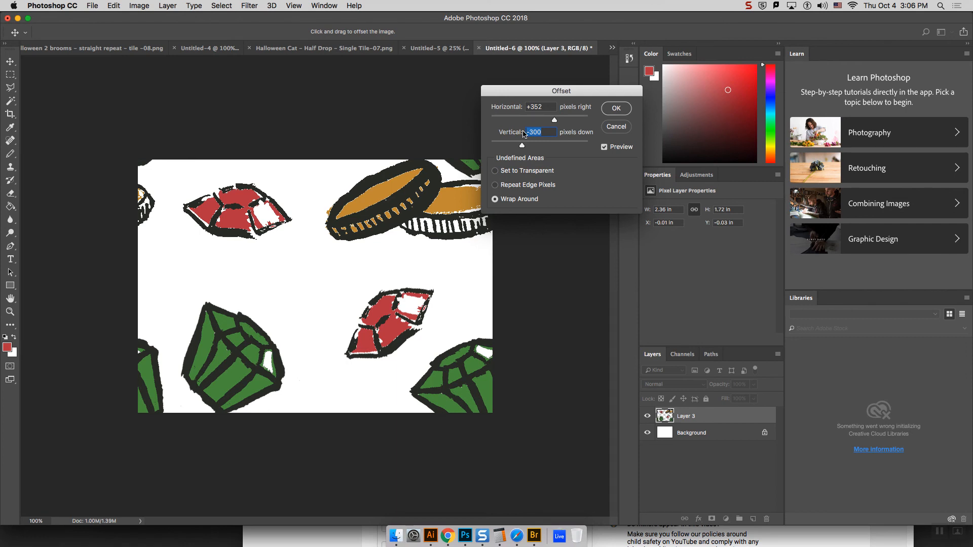
type("150")
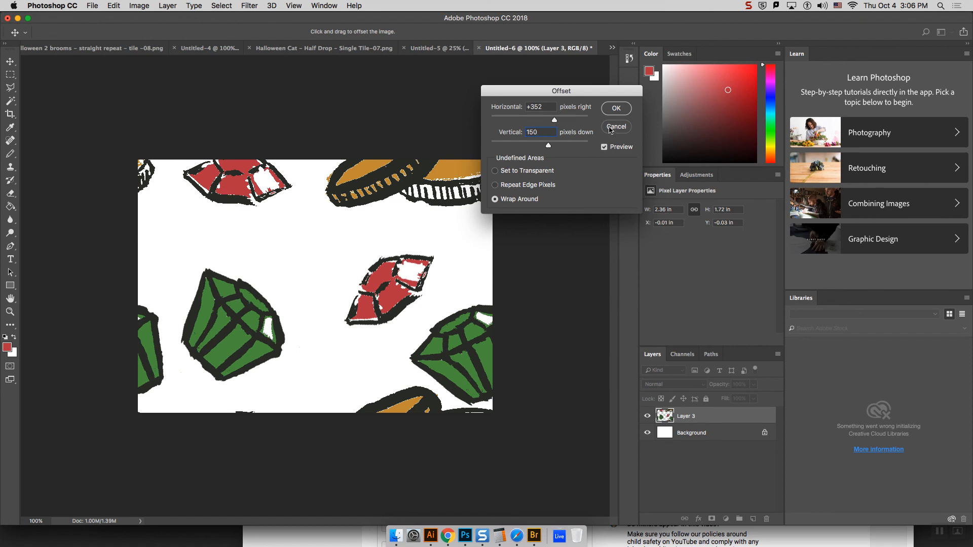
key("BackSpace")
key("BackSpace")
key("BackSpace")
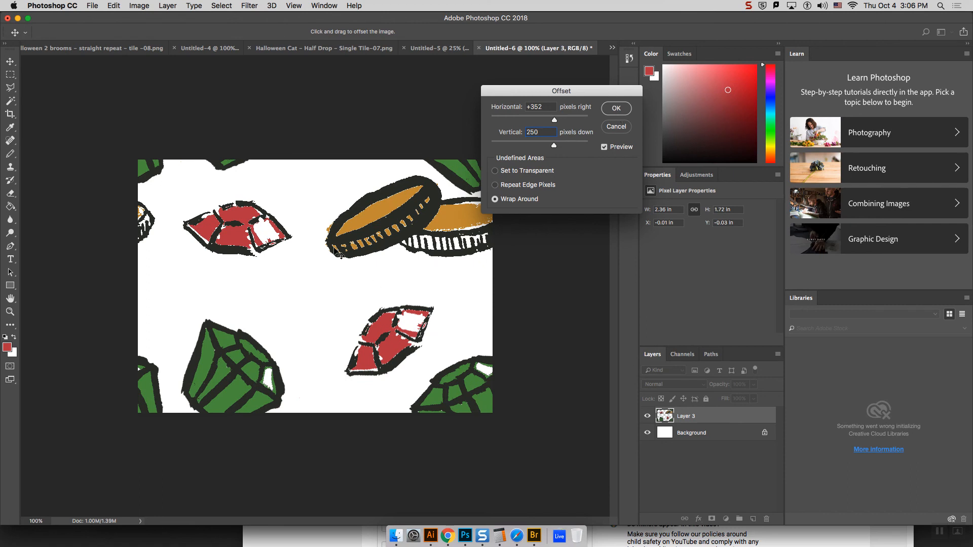
left_click(616, 108)
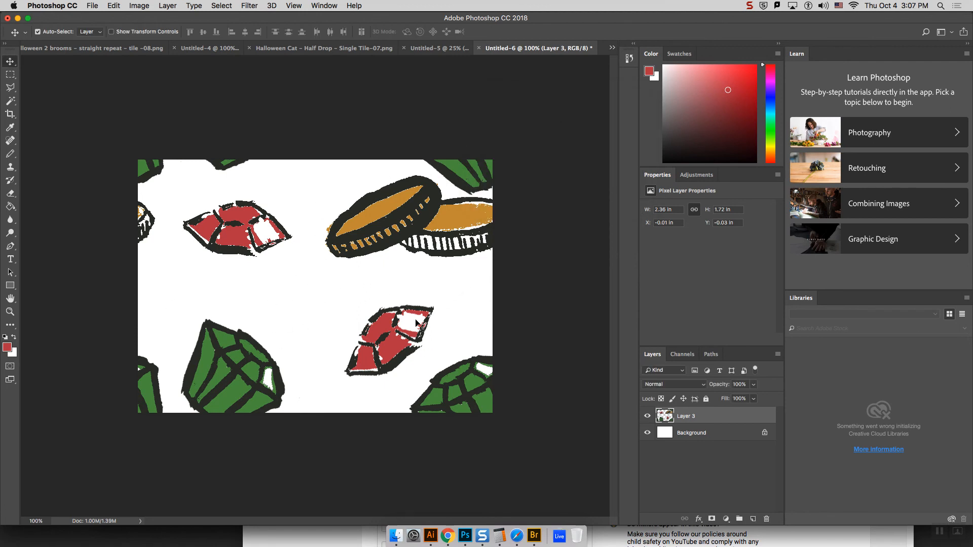
Step: Paste another red gem into the gap above the large green gem, rotate it about 148° counterclockwise and scale it to about 72%
key("super+v")
left_click_drag(320, 291, 227, 295)
key("super+t")
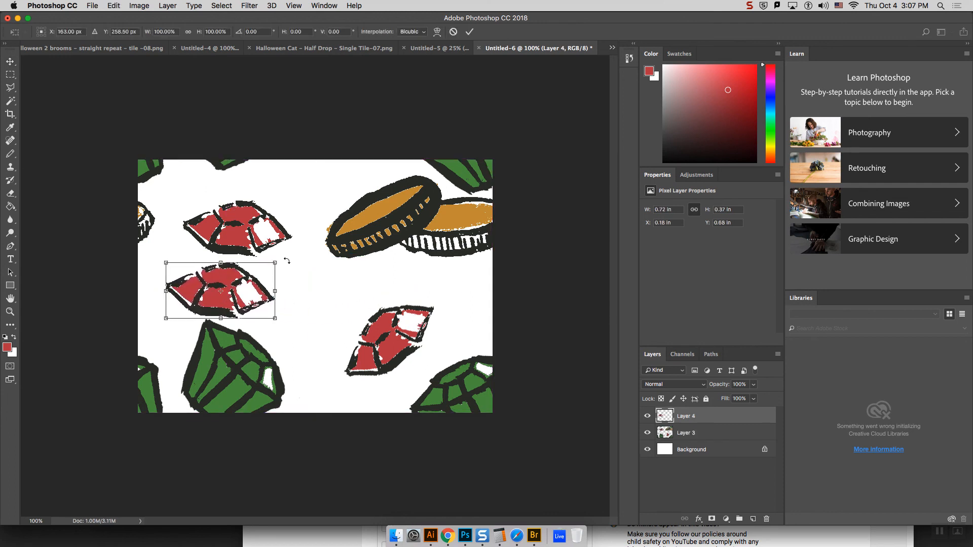
left_click_drag(286, 261, 122, 276)
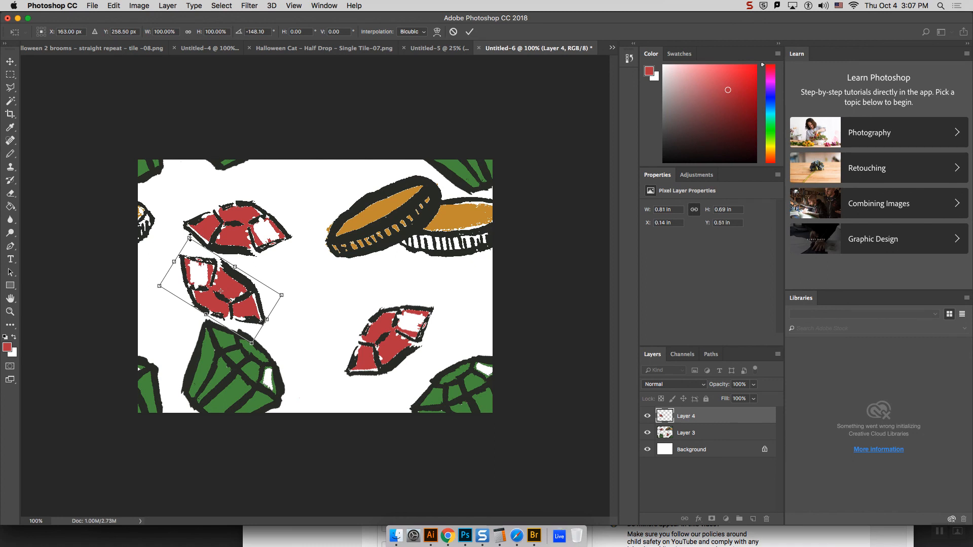
left_click_drag(190, 238, 199, 253)
mouse_move(209, 287)
left_mouse_down()
mouse_move(298, 298)
mouse_move(222, 294)
mouse_move(201, 280)
left_mouse_up()
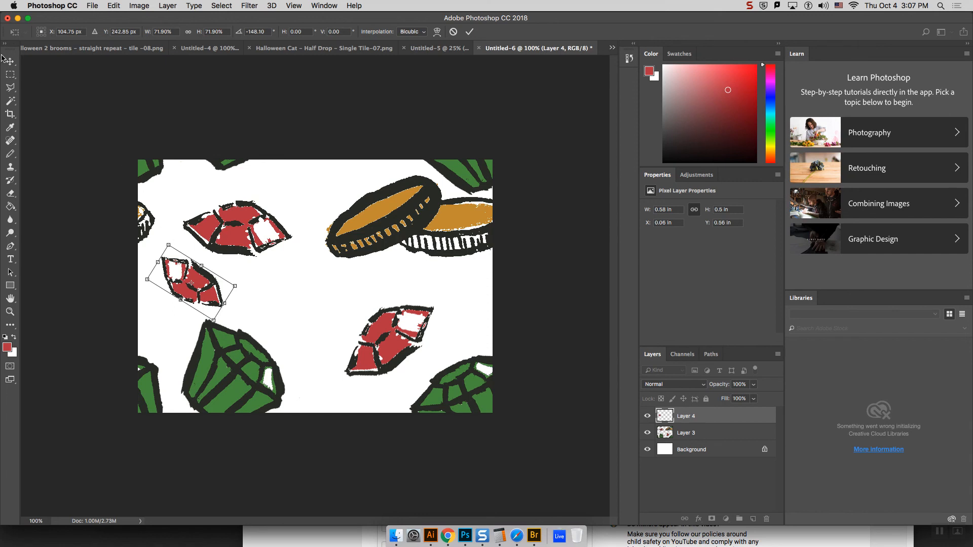
key("Return")
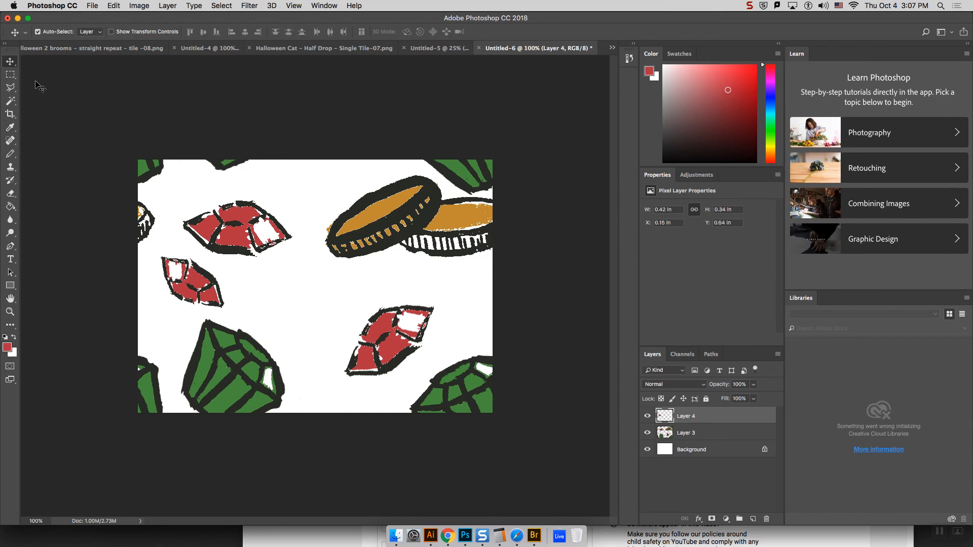
Step: Recolor the small pasted gem by sampling and filling, trying the large gem's green first and settling on the coins' gold
left_click(10, 206)
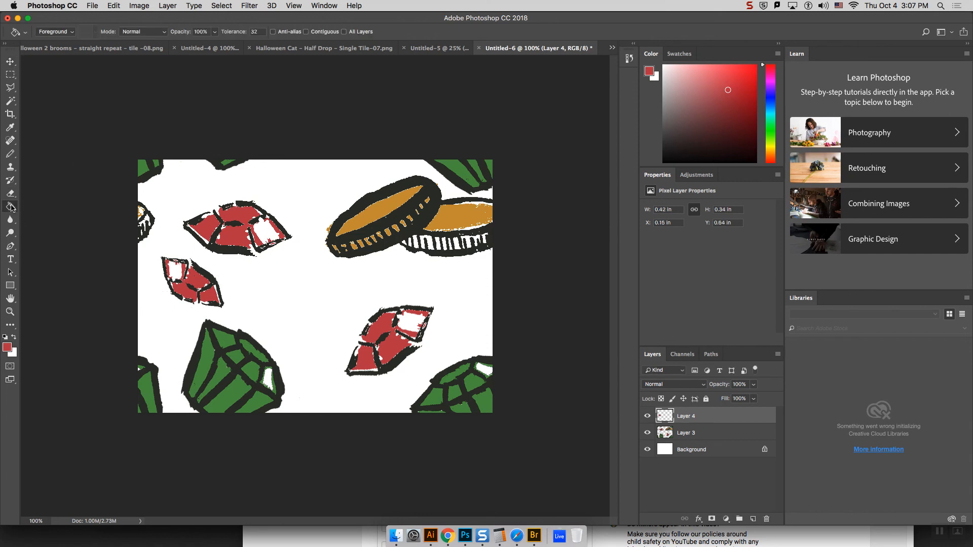
left_click(225, 367, "alt")
left_click(201, 287)
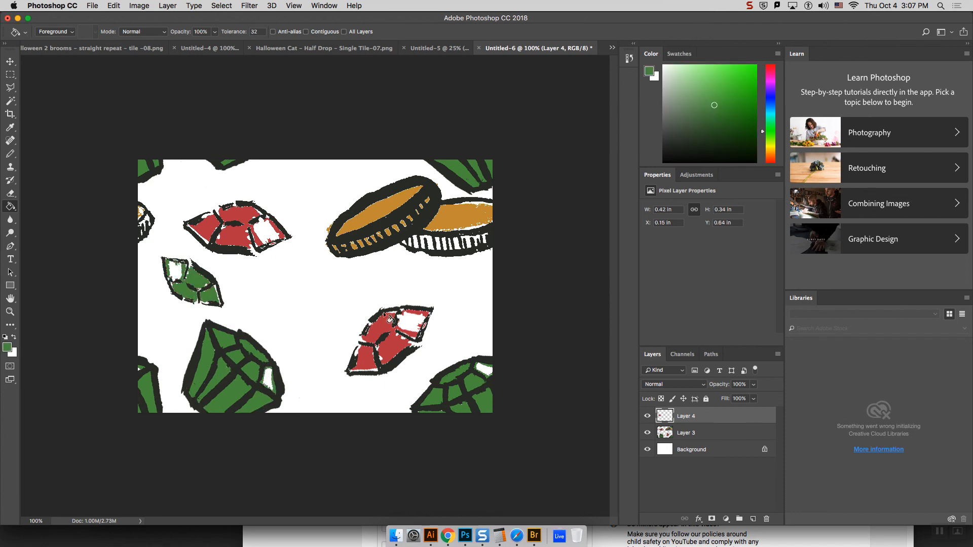
left_click(380, 209, "alt")
left_click(205, 295)
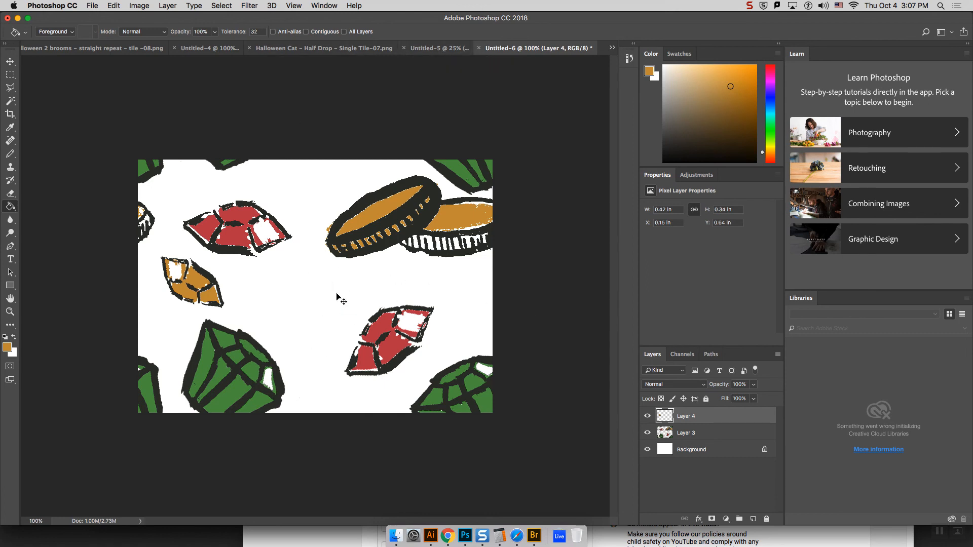
Step: Paste a second red gem in the middle of the canvas, rotate it about 161° clockwise and scale it to about 66%
key("super+v")
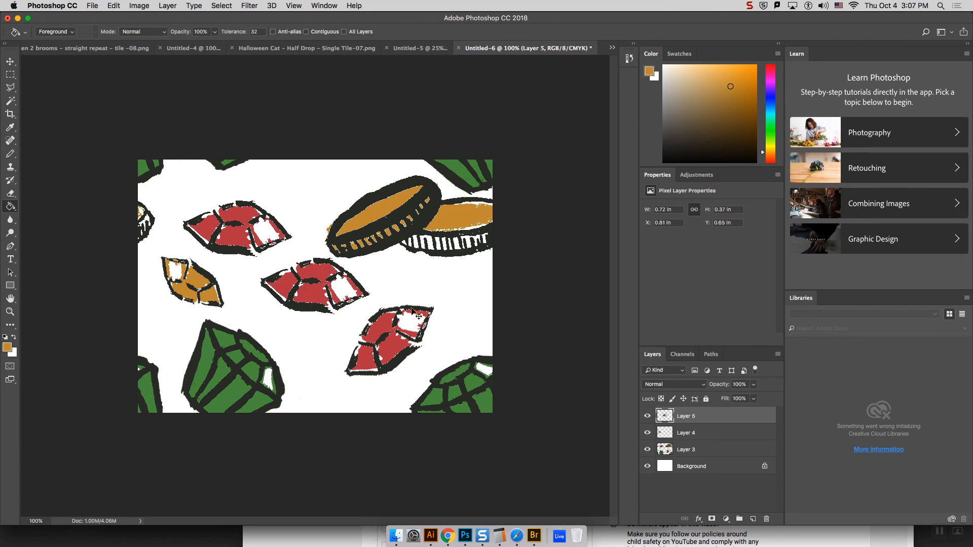
key("v")
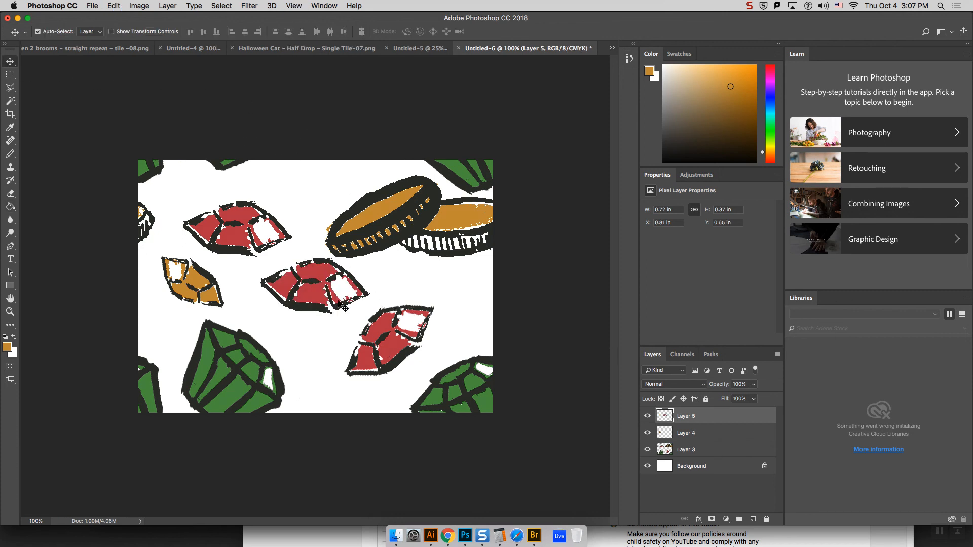
left_click_drag(339, 304, 340, 308)
key("super+t")
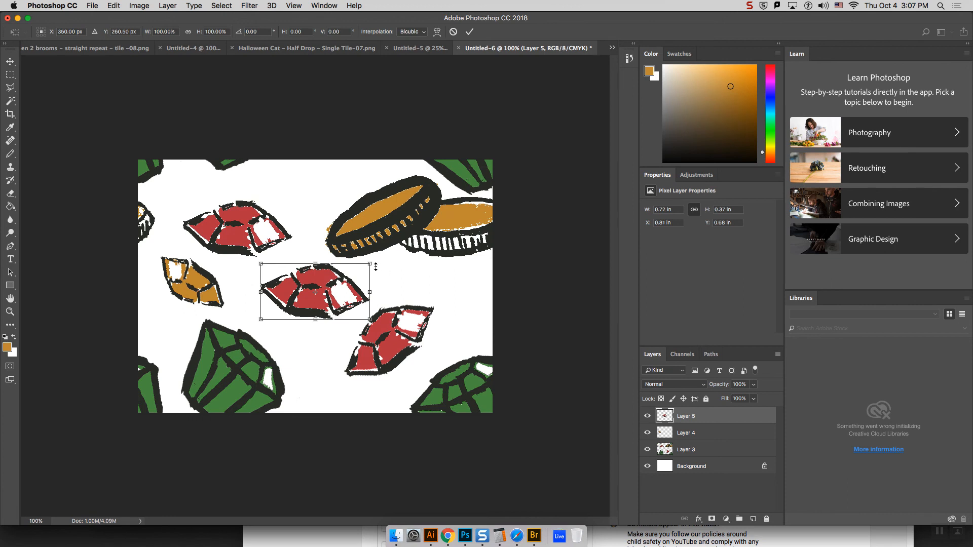
left_click_drag(378, 264, 243, 251)
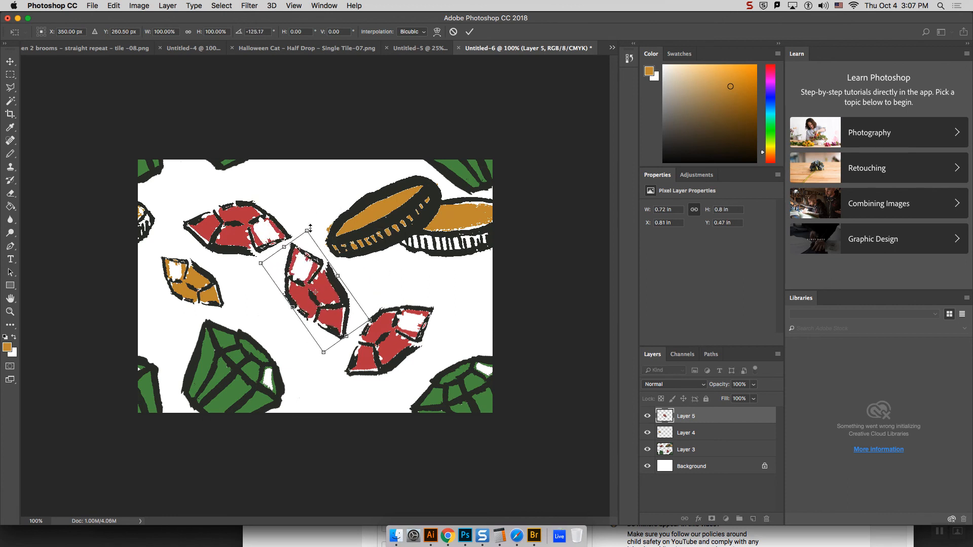
left_click_drag(308, 232, 316, 295)
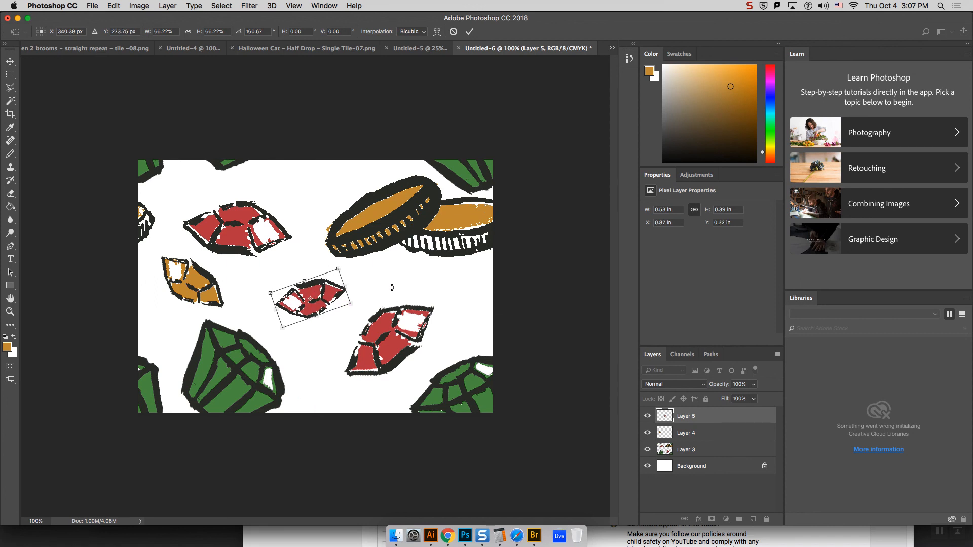
key("Return")
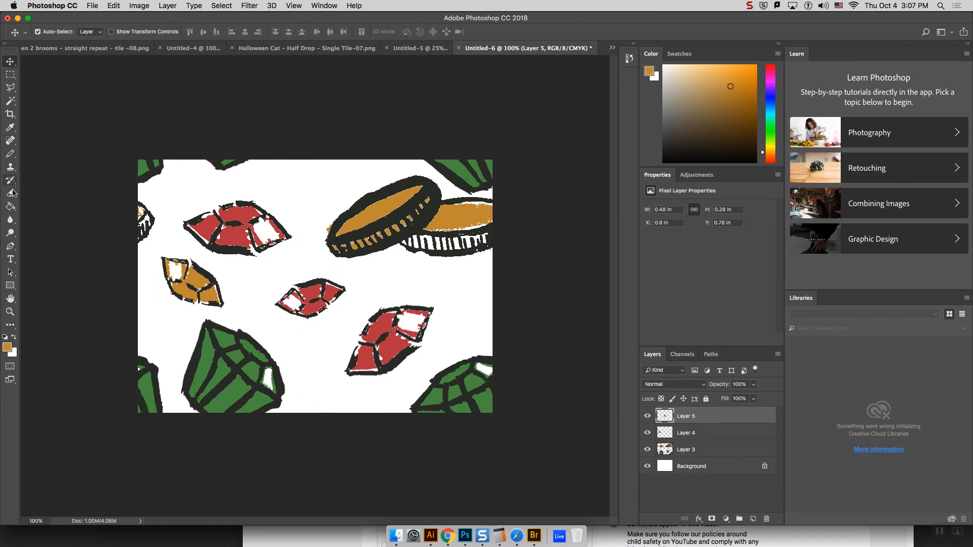
Step: Fill the small middle gem's red facets with the green sampled from the large gem
left_click(10, 206)
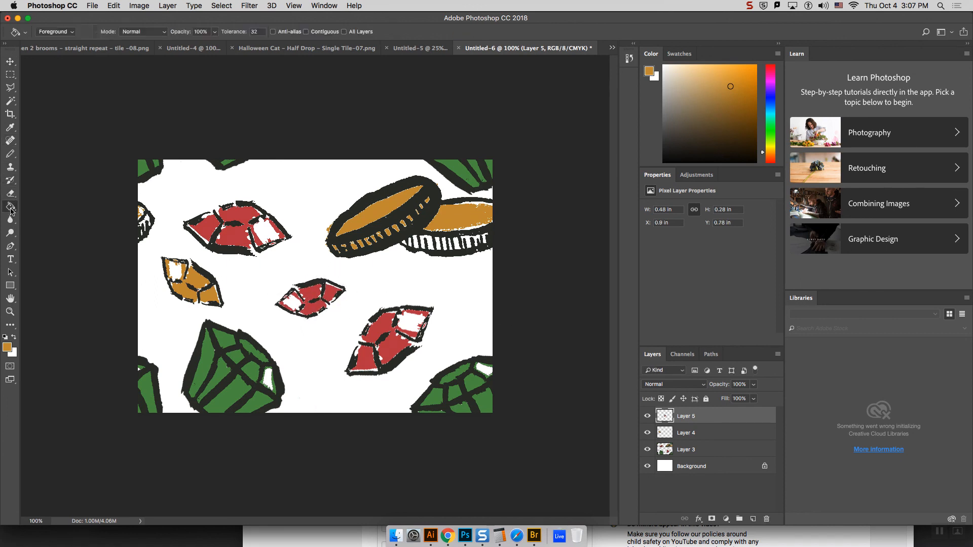
left_click(240, 386, "alt")
left_click(324, 292)
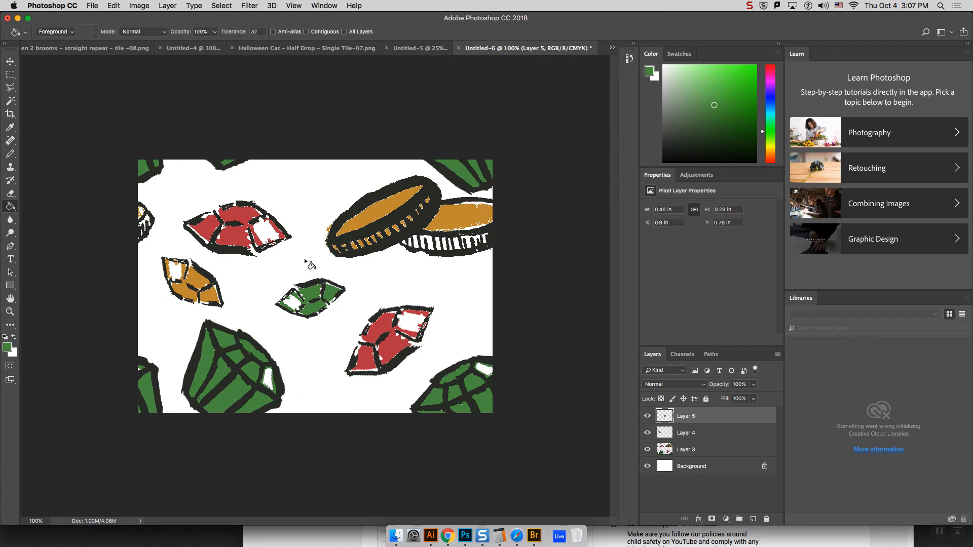
Step: Copy the small green gem to a new layer, place it between the upper red gem and the coins, and rotate and shrink it
left_click(10, 76)
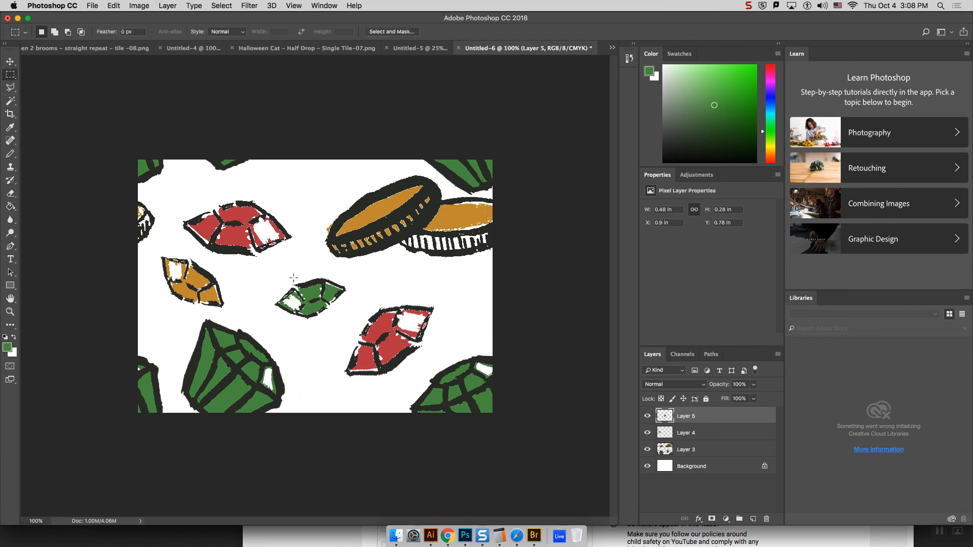
left_click_drag(263, 265, 357, 329)
key("super+j")
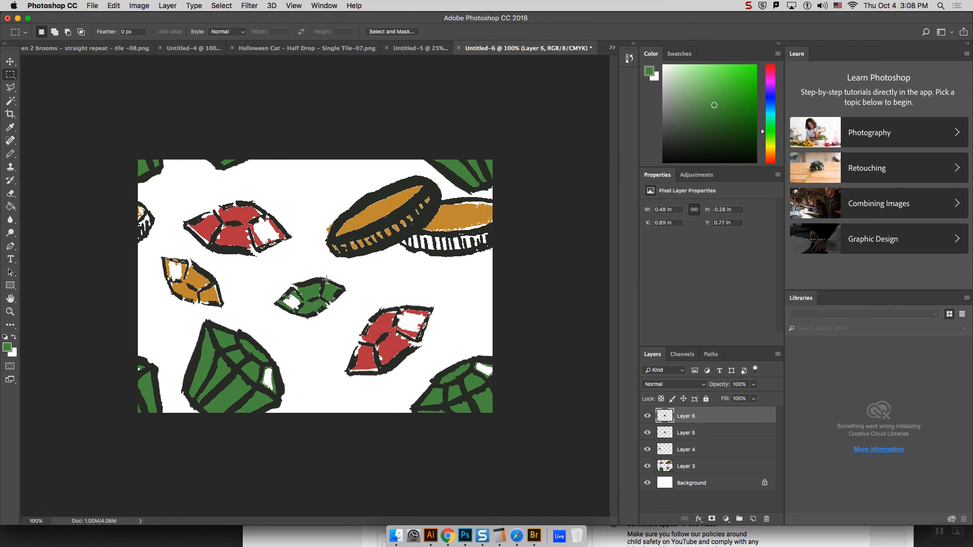
key("v")
left_click_drag(311, 283, 345, 202)
key("super+t")
key("Return")
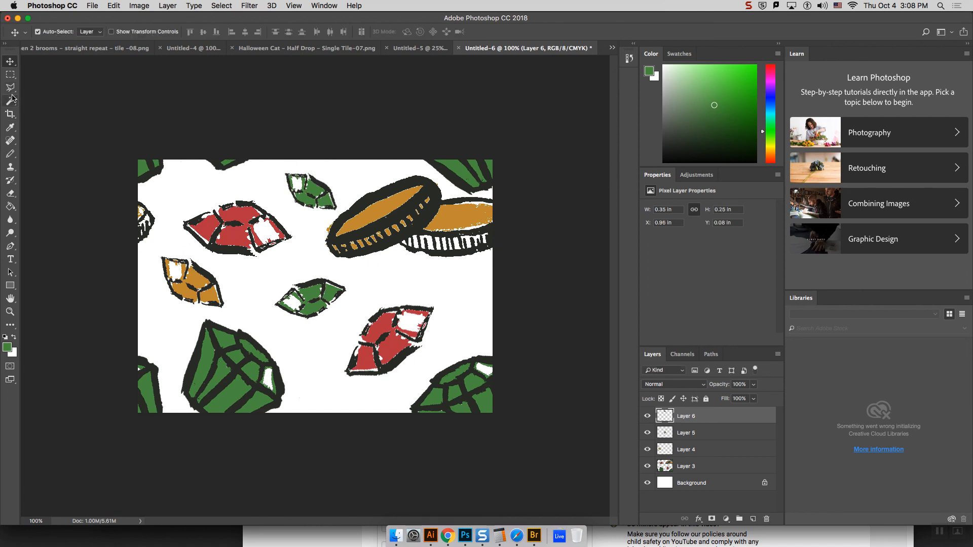
left_click(9, 76)
mouse_move(154, 259)
left_mouse_down()
mouse_move(234, 315)
mouse_move(160, 283)
mouse_move(150, 255)
left_mouse_up()
key("super+d")
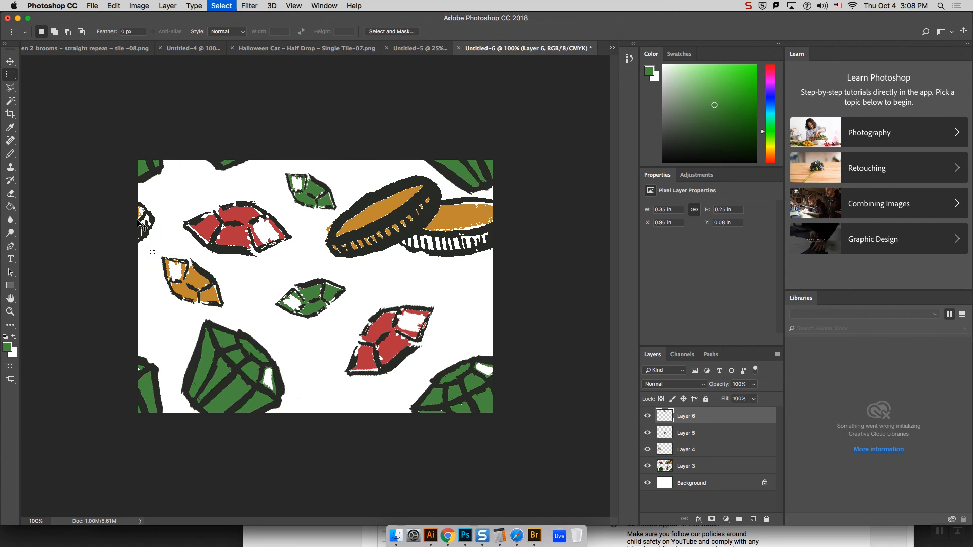
Step: Outline the small gold gem with the Polygonal Lasso and copy it from Layer 4 to a new layer
left_click(15, 92)
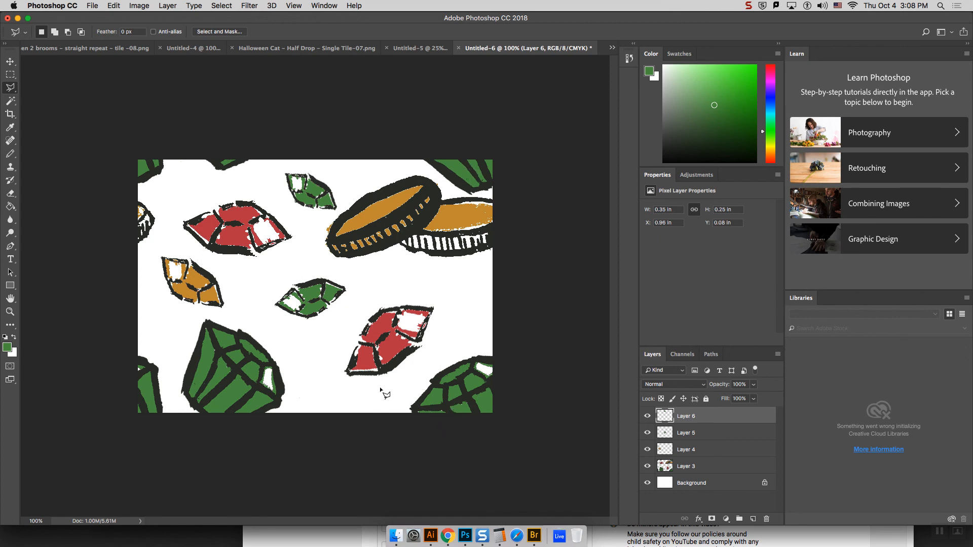
left_click(151, 260)
left_click(163, 316)
left_click(234, 313)
left_click(234, 265)
double_click(158, 246)
key("super+c")
left_click(575, 186)
left_click(692, 448)
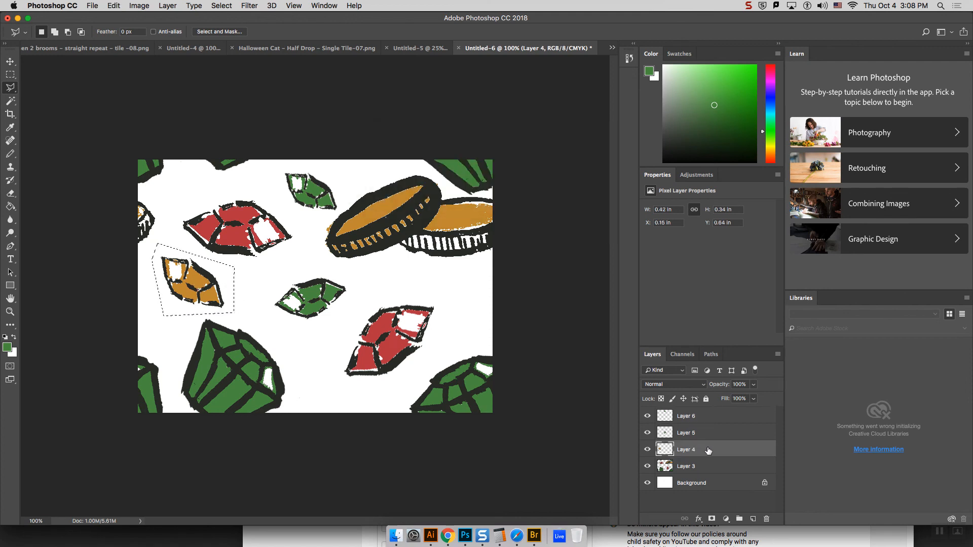
key("super+j")
Step: Move the gold gem copy to the gap below the coins near the canvas's right edge, rotate it about 125° clockwise and shrink it
left_click(10, 61)
left_click_drag(198, 284, 455, 298)
key("super+t")
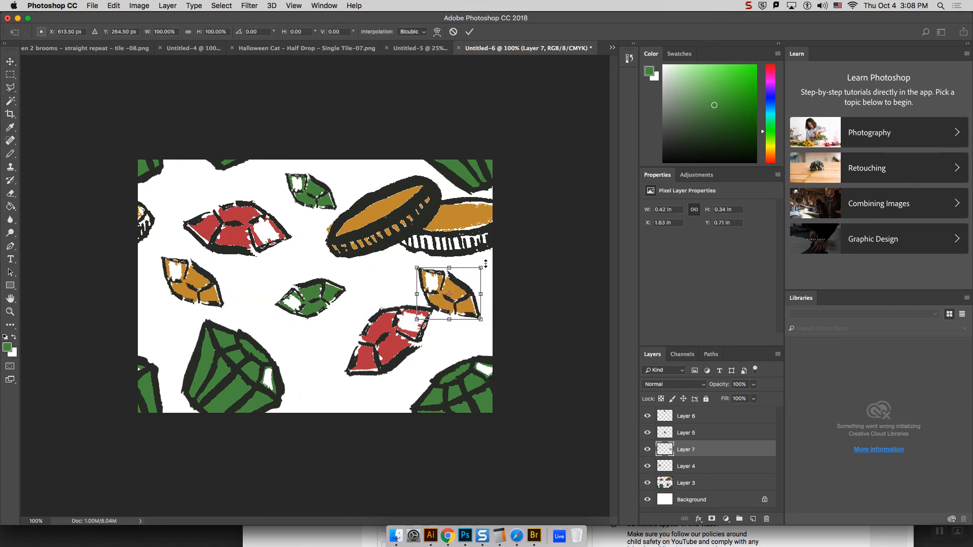
left_click_drag(488, 265, 442, 345)
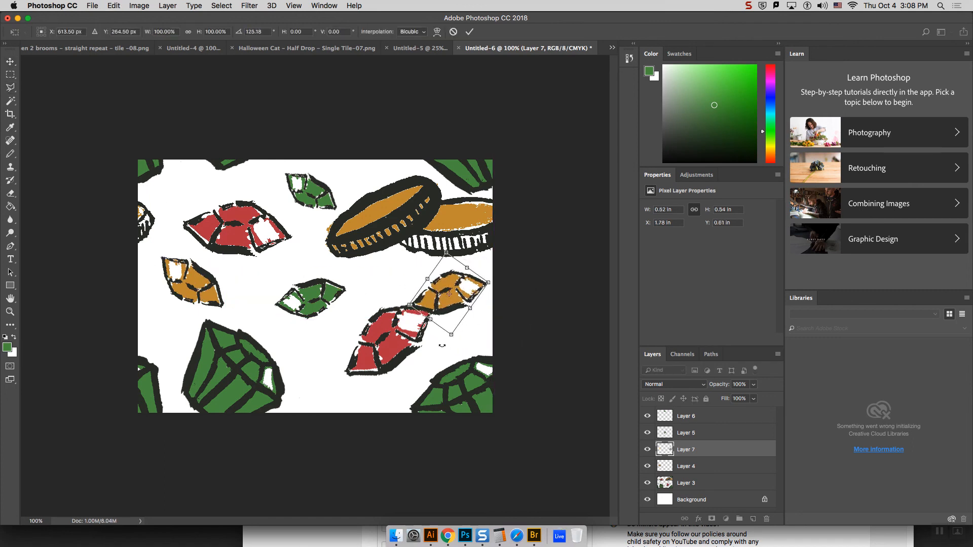
left_click_drag(411, 306, 460, 287)
key("Return")
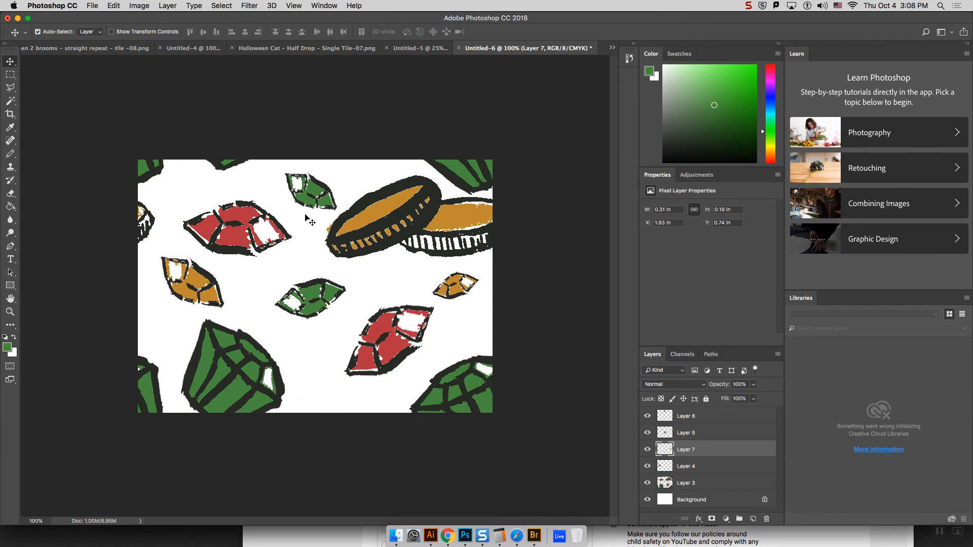
Step: Try the upper small green gem across the canvas's top edge, settle it fully inside just below that edge, and deselect its layer
left_click_drag(311, 201, 305, 176)
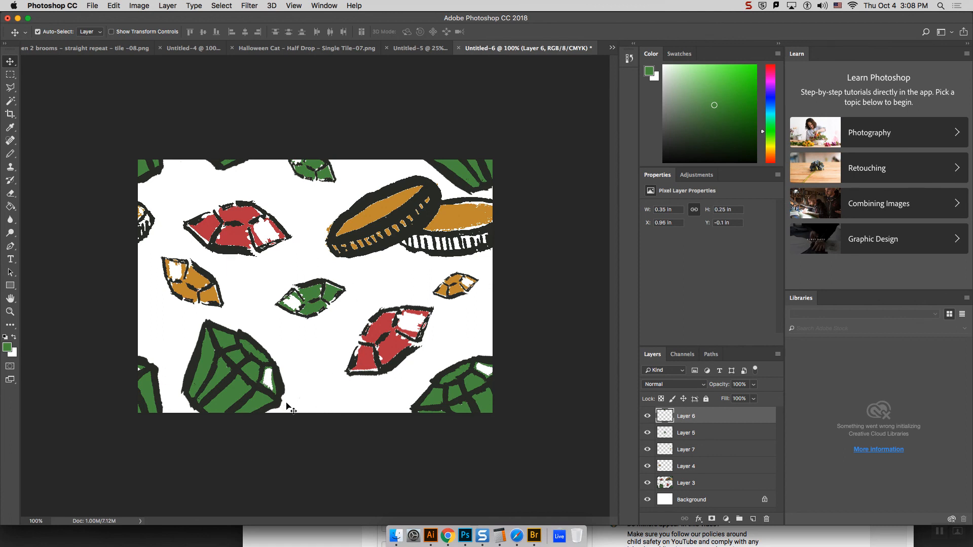
left_click_drag(309, 169, 308, 197)
left_click(543, 246)
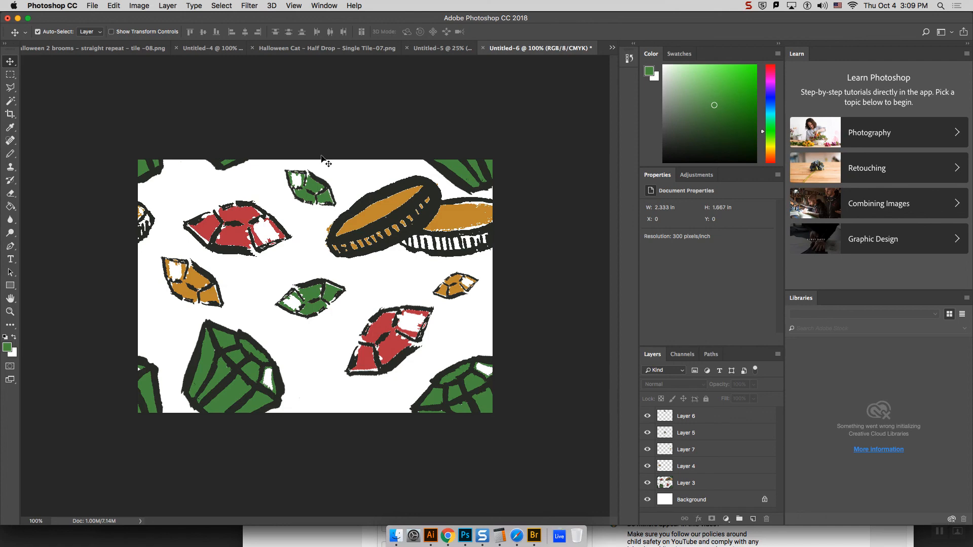
Step: Define the filled gem and coin tile as a pattern, keeping the suggested name
left_click(94, 6)
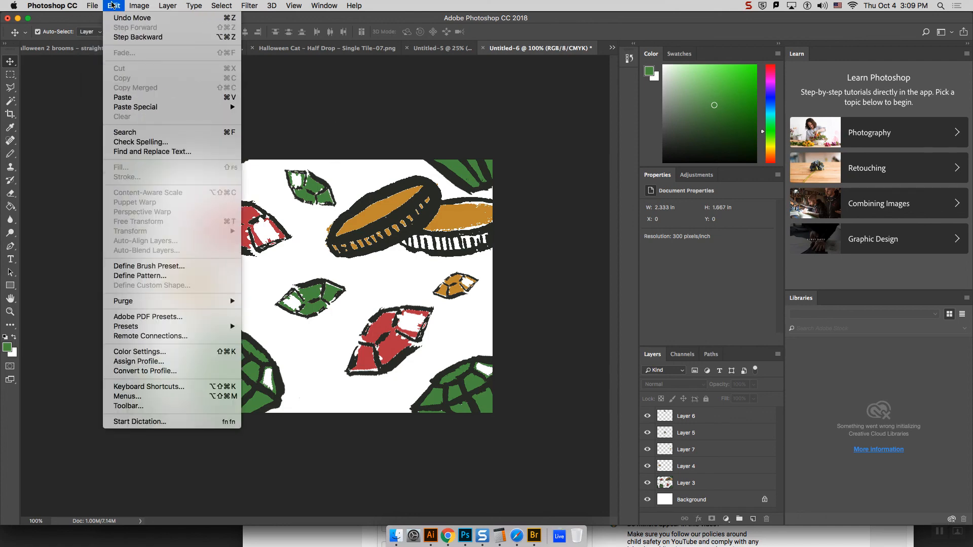
left_click(159, 276)
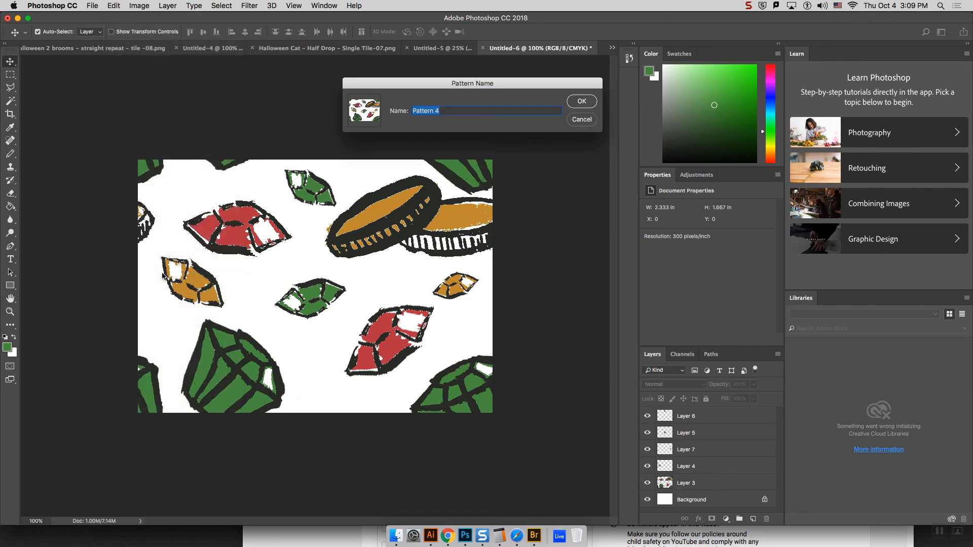
left_click(581, 102)
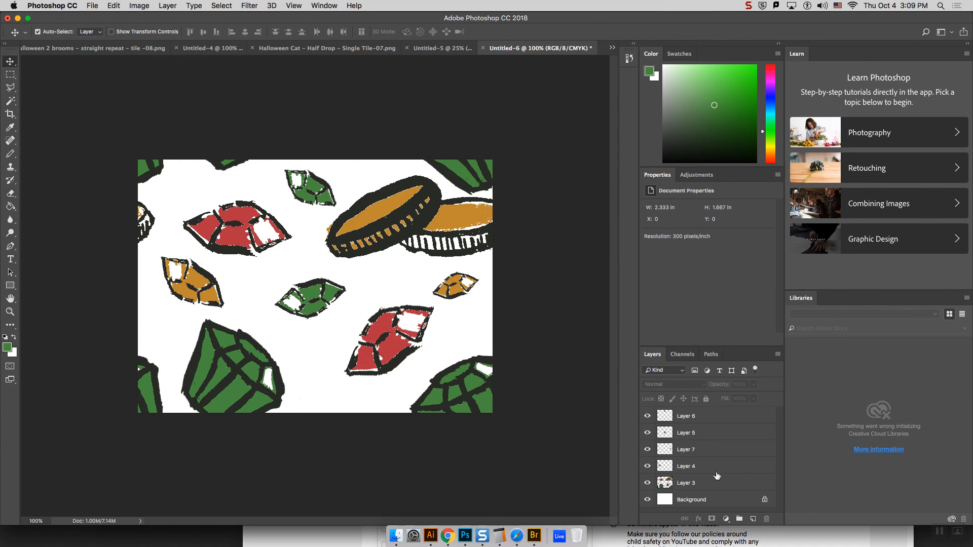
Step: Merge all the artwork layers from Layer 3 up to Layer 6 into one layer above the Background
left_click(701, 484)
left_click(706, 416, "shift")
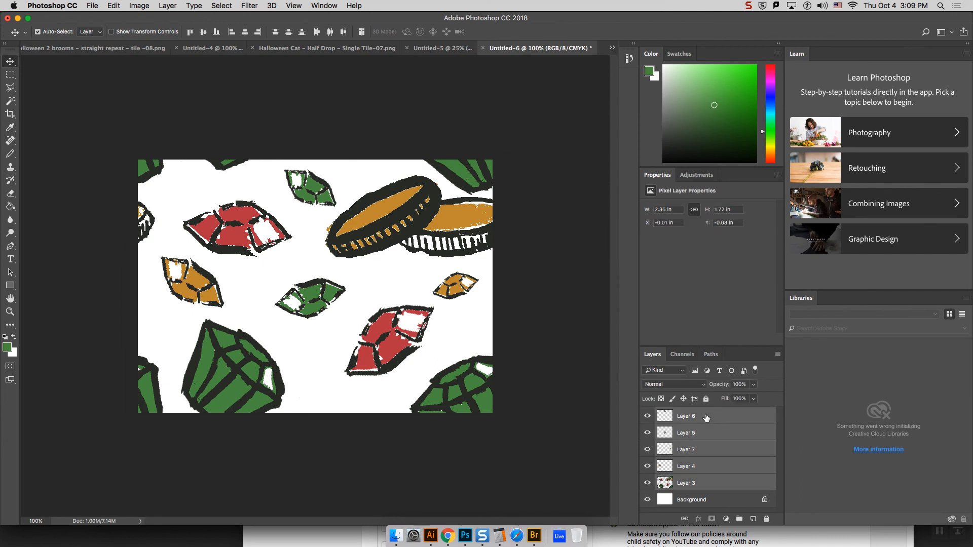
left_click(778, 355)
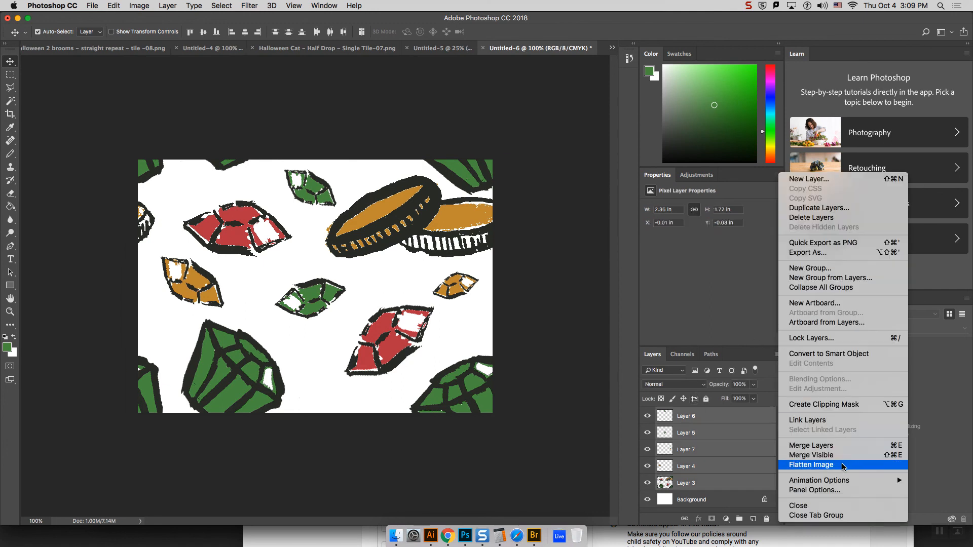
left_click(818, 448)
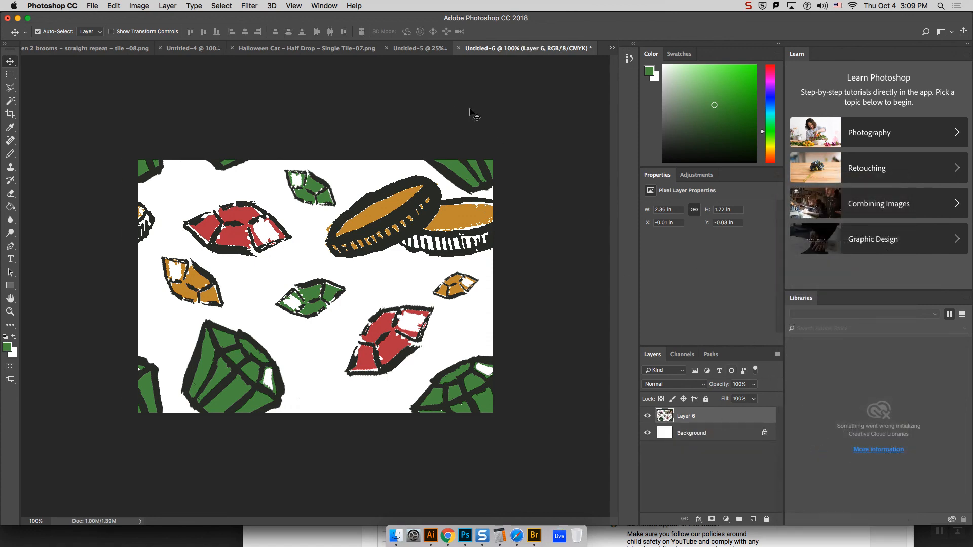
Step: Reapply the last Offset filter to the merged layer and define the shifted tile as another pattern with the suggested name
left_click(254, 6)
left_click(268, 18)
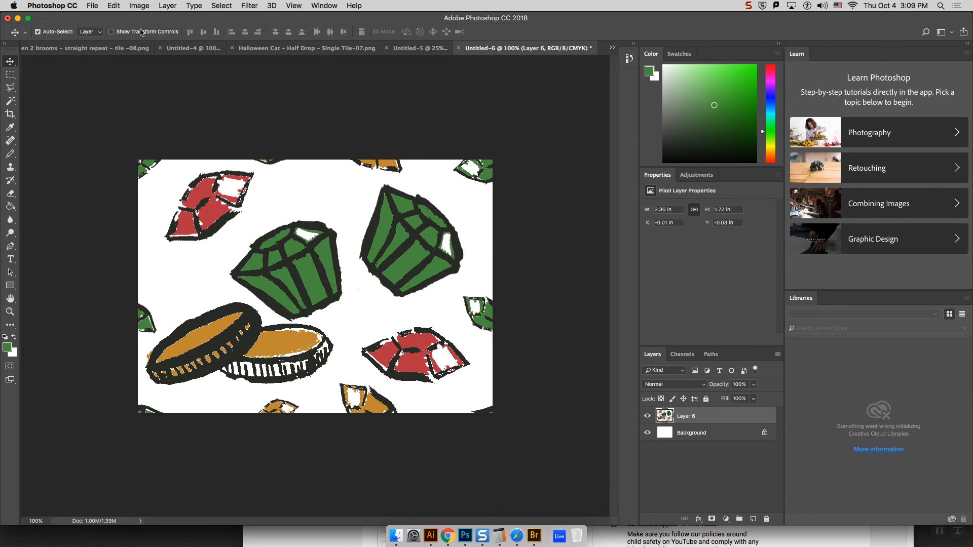
left_click(93, 6)
mouse_move(114, 6)
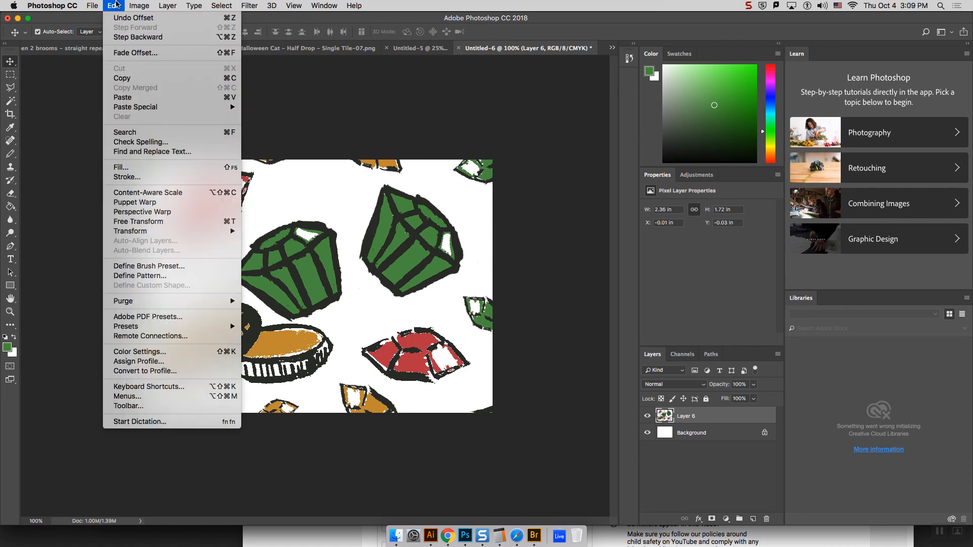
left_click(176, 276)
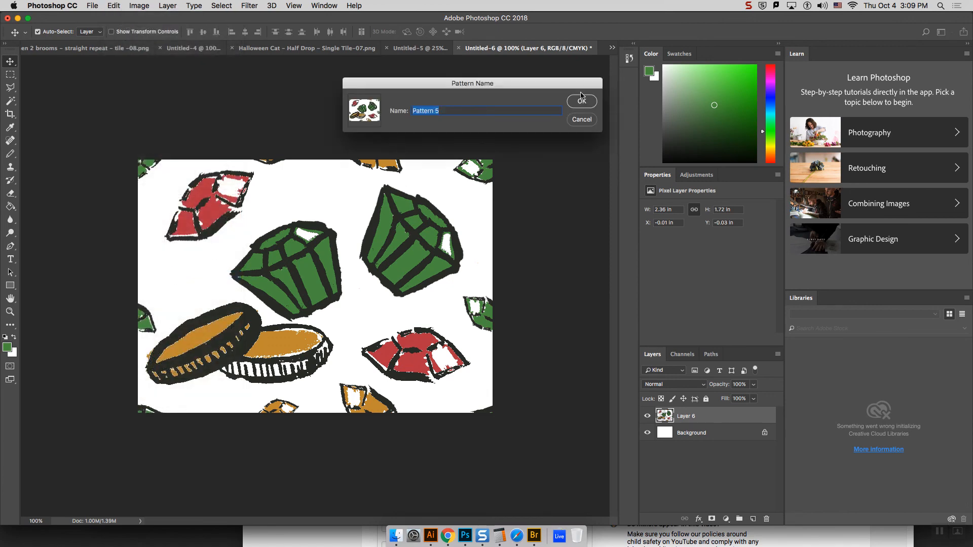
left_click(582, 102)
Step: In the dress mockup Untitled-4, replace the skirt's Pattern Fill 1 pattern with the filled gem and coin tile
left_click(325, 50)
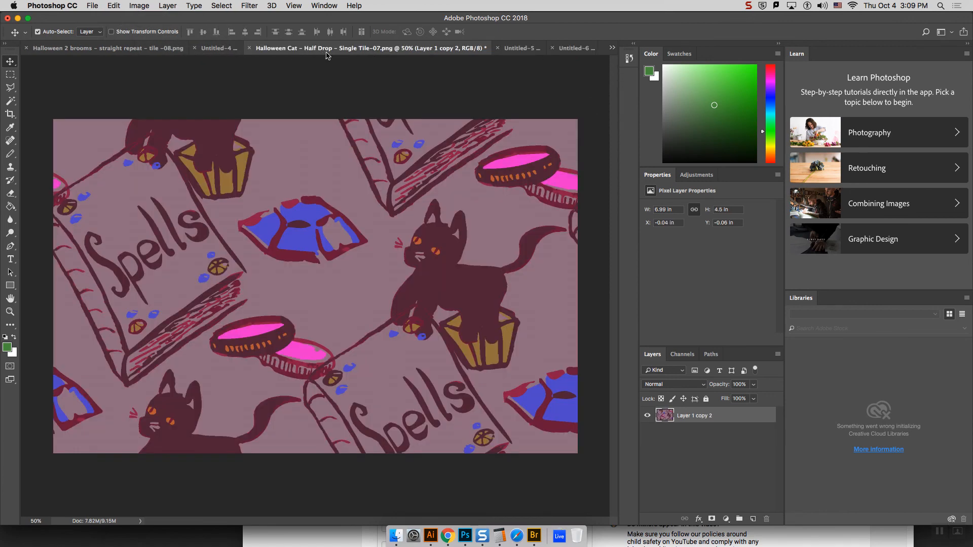
left_click(216, 49)
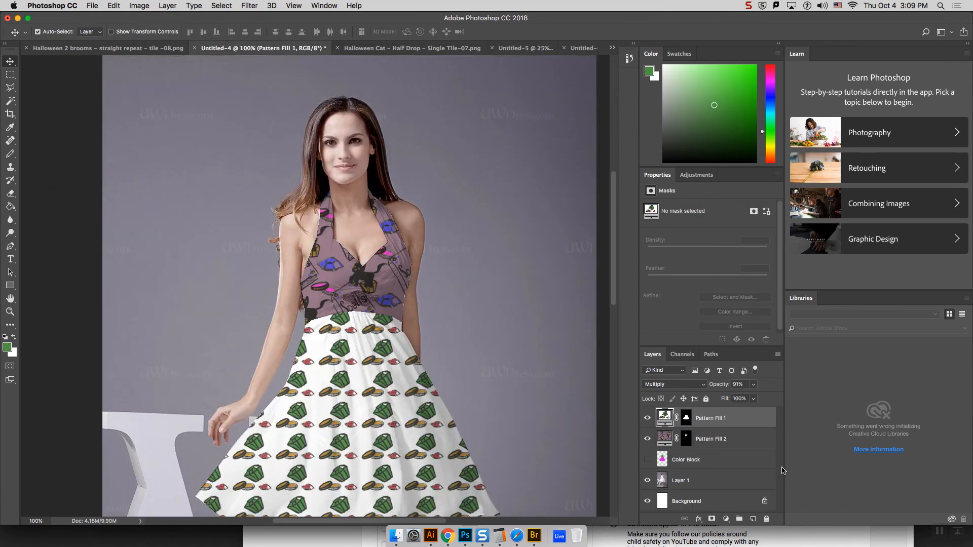
double_click(665, 417)
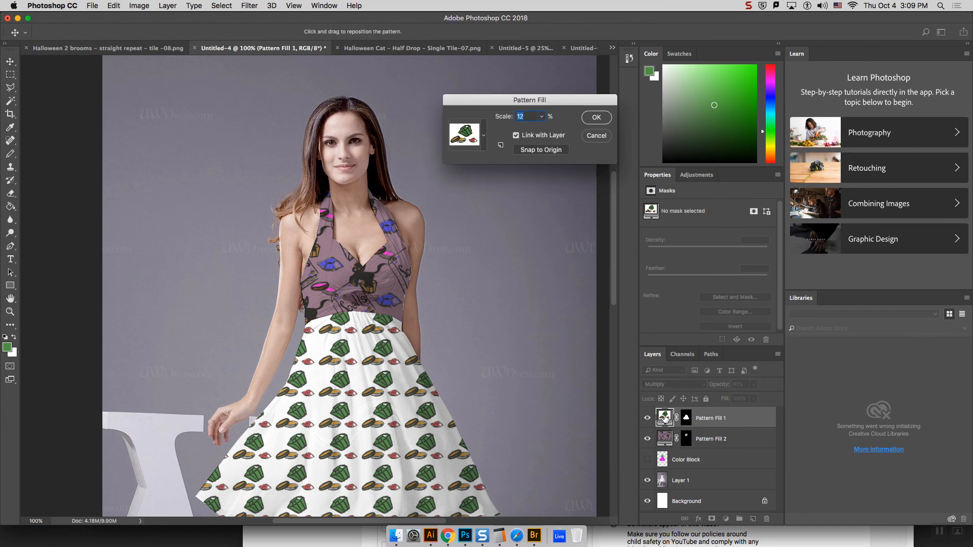
left_click(482, 138)
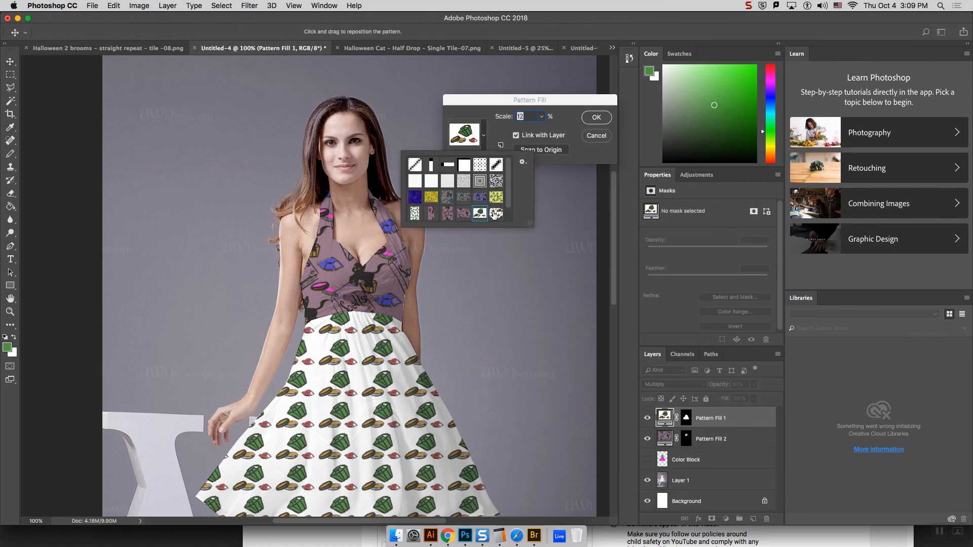
left_click(496, 214)
left_click(596, 117)
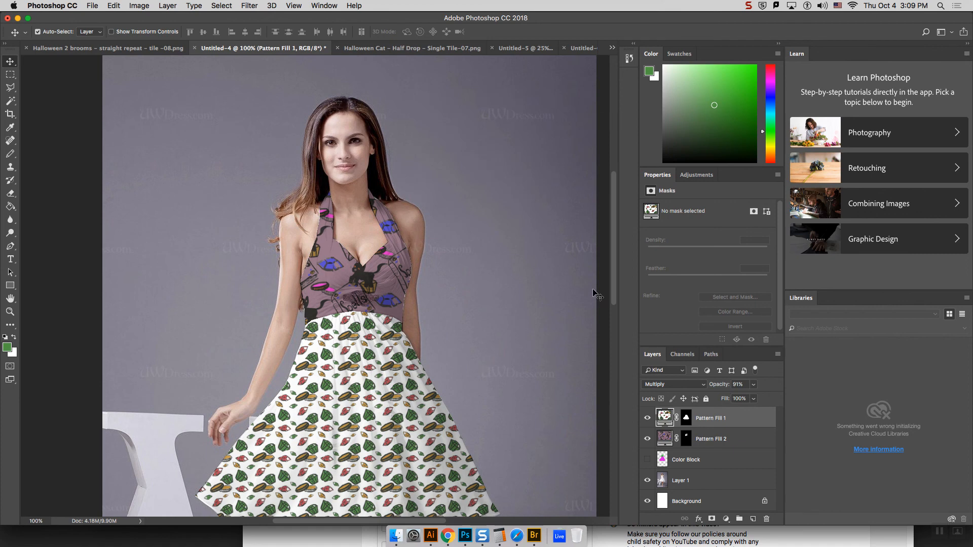
scroll(614, 308, "down", 2)
scroll(615, 309, "down", 3)
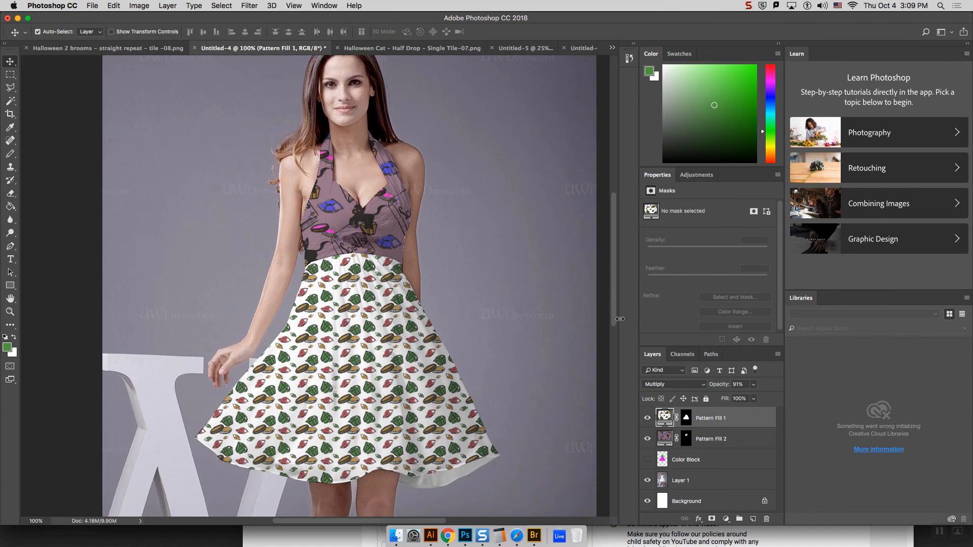
Step: Replace the bodice's Pattern Fill 2 pattern with the same filled gem and coin tile
double_click(665, 438)
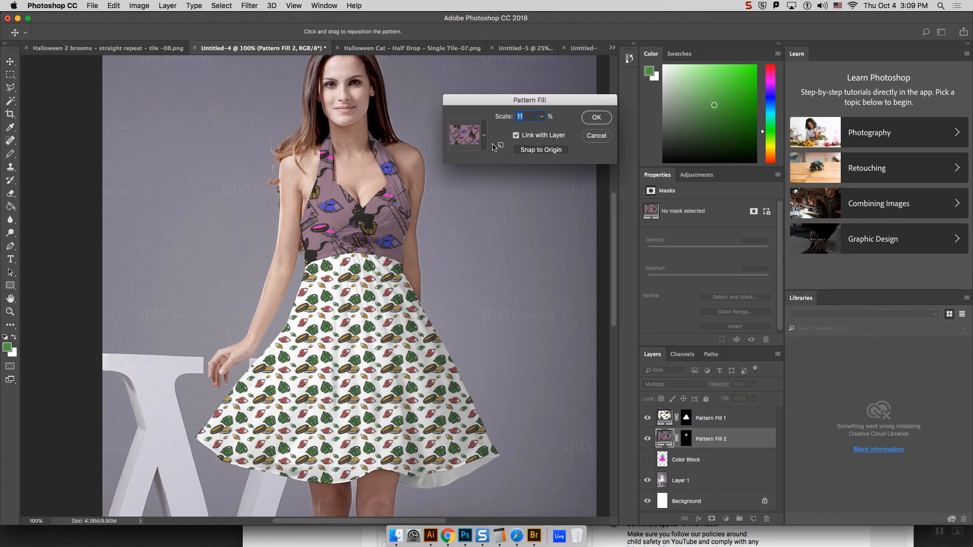
left_click(484, 138)
left_click(496, 215)
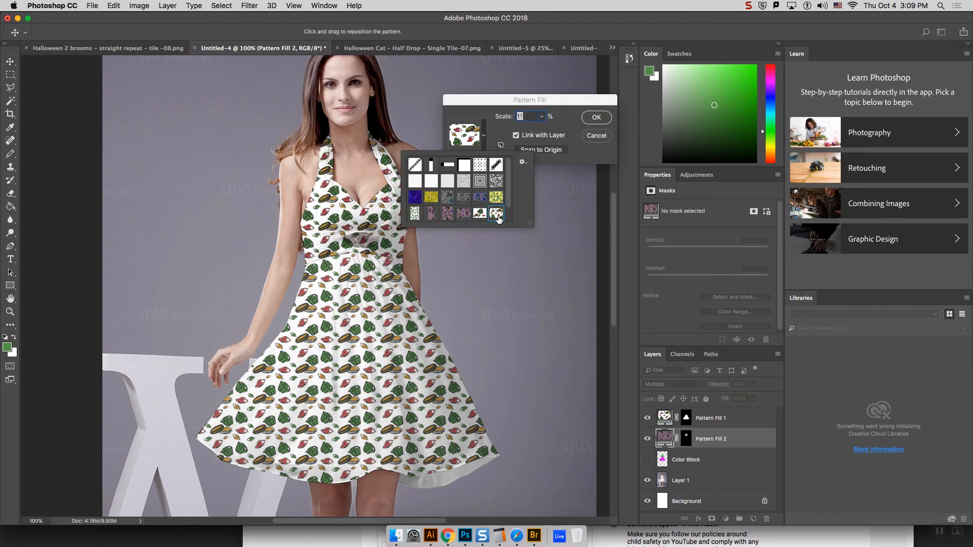
left_click(596, 120)
left_click(596, 119)
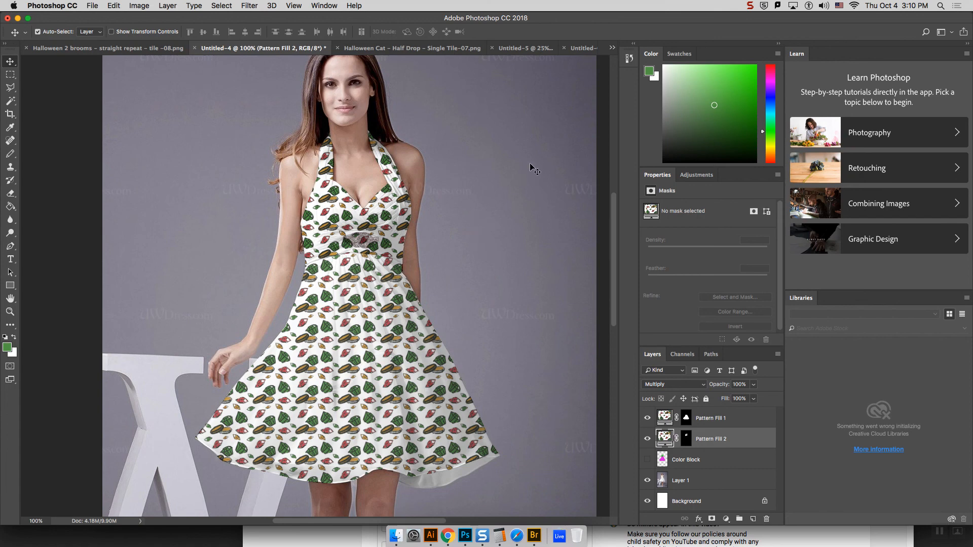
left_click(750, 6)
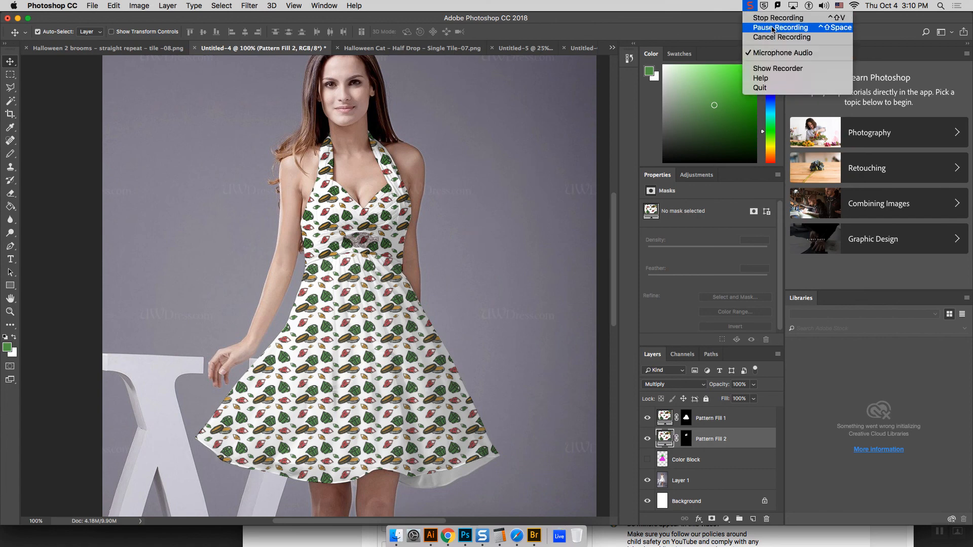